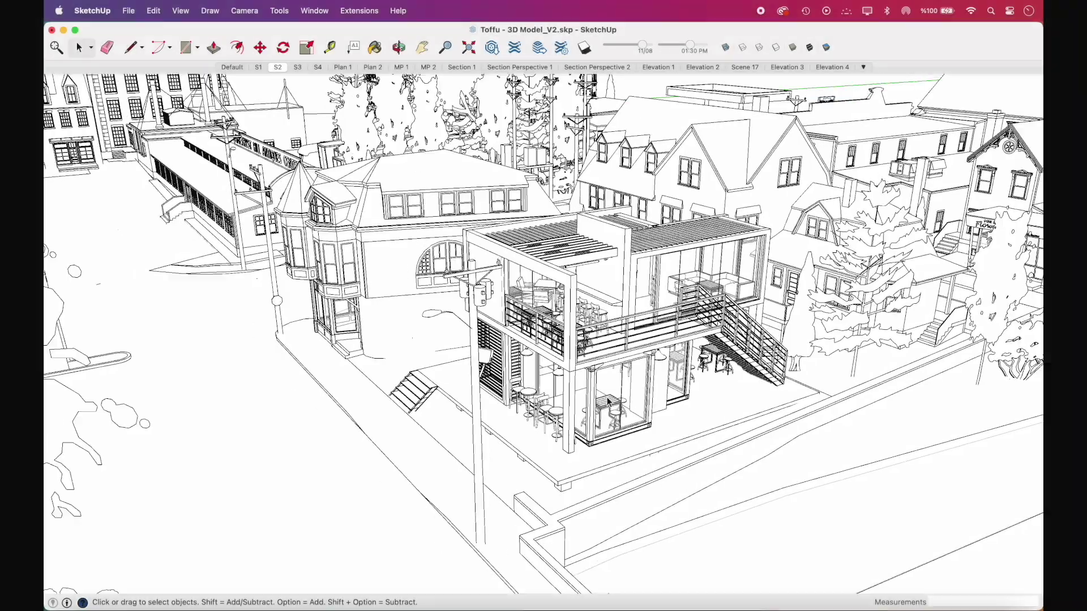
{"action": "scroll", "coordinate": [608, 402], "scroll_direction": "down", "scroll_amount": 6}
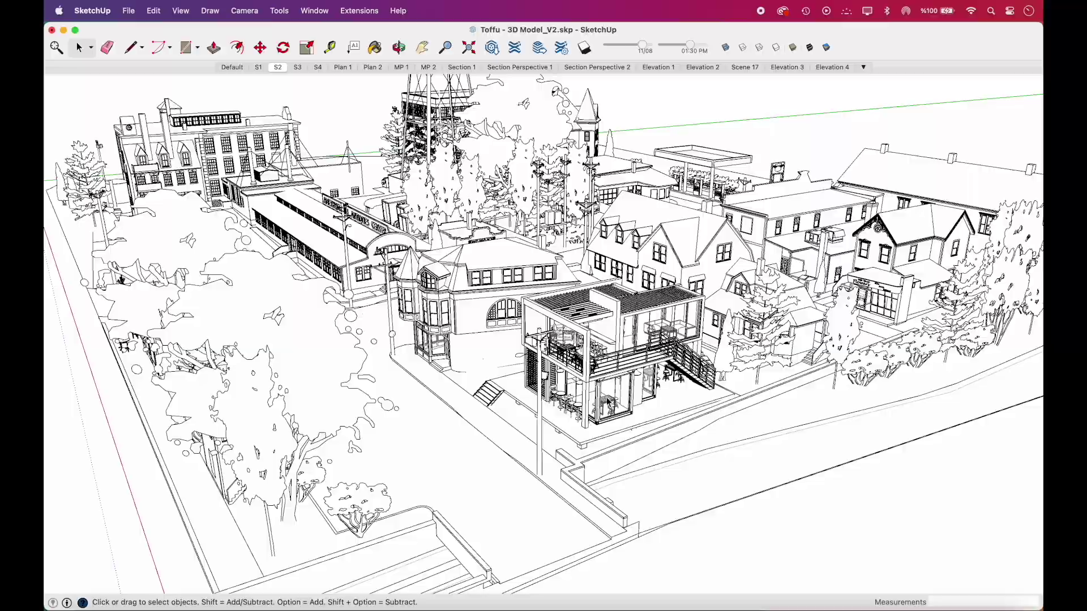
{"action": "mouse_move", "coordinate": [442, 320]}
{"action": "left_mouse_down"}
{"action": "mouse_move", "coordinate": [597, 357]}
{"action": "mouse_move", "coordinate": [715, 355]}
{"action": "mouse_move", "coordinate": [464, 342]}
{"action": "mouse_move", "coordinate": [539, 338]}
{"action": "mouse_move", "coordinate": [535, 318]}
{"action": "left_mouse_up"}
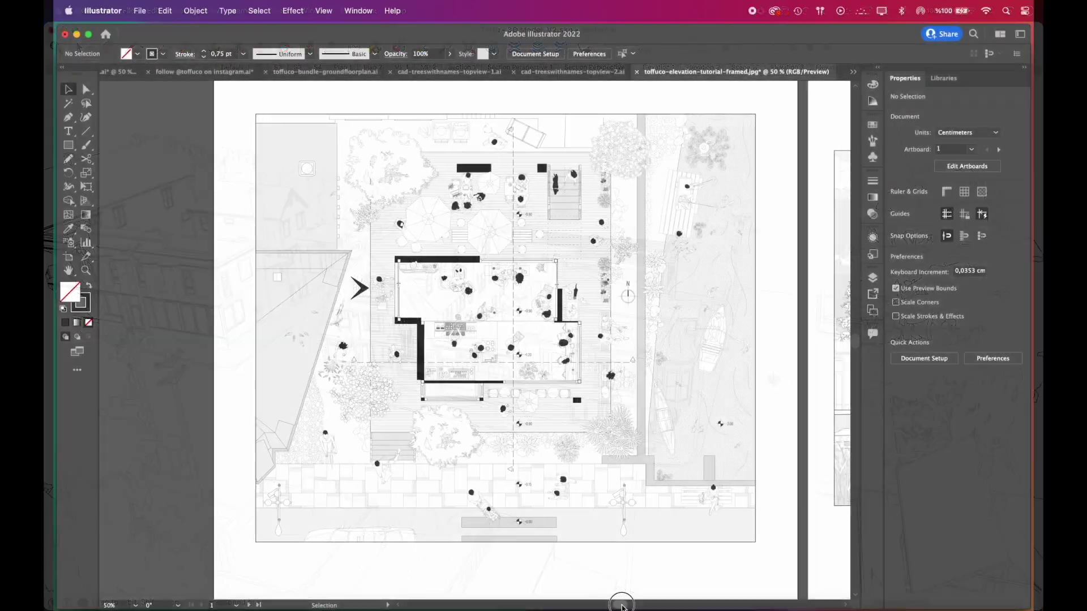
{"action": "left_click_drag", "start_coordinate": [622, 604], "coordinate": [649, 605]}
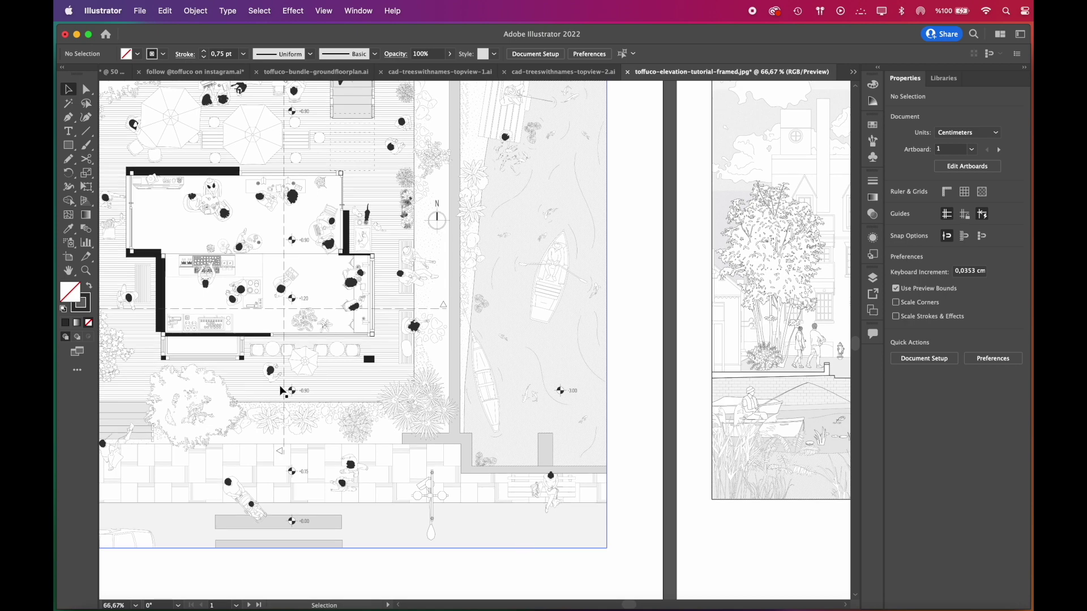
{"action": "scroll", "coordinate": [280, 385], "scroll_direction": "down", "scroll_amount": 3}
{"action": "scroll", "coordinate": [682, 405], "scroll_direction": "up", "scroll_amount": 6}
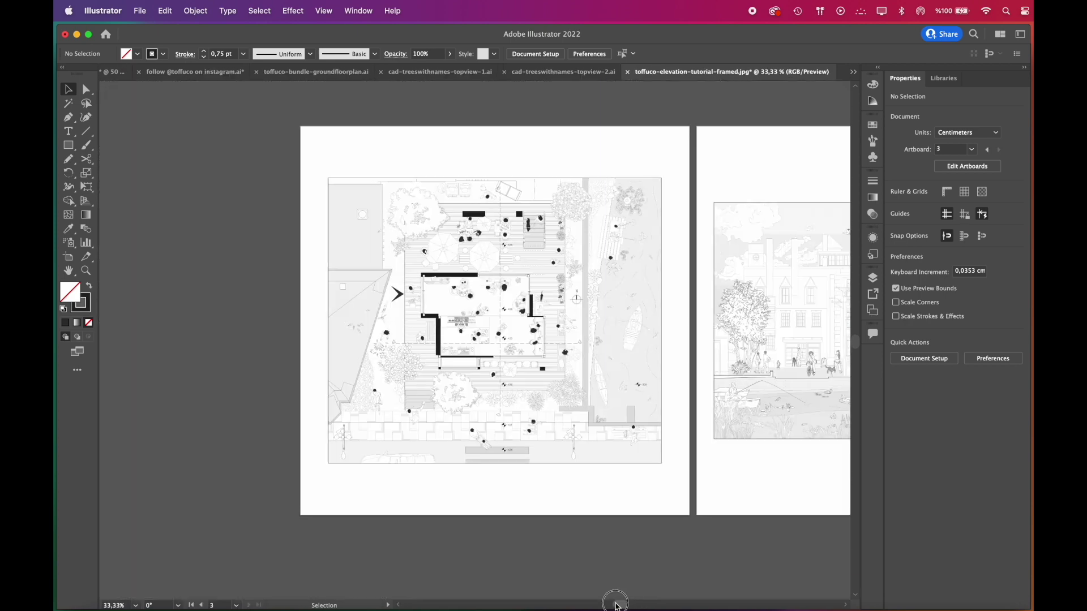
{"action": "left_click_drag", "start_coordinate": [616, 605], "coordinate": [673, 602]}
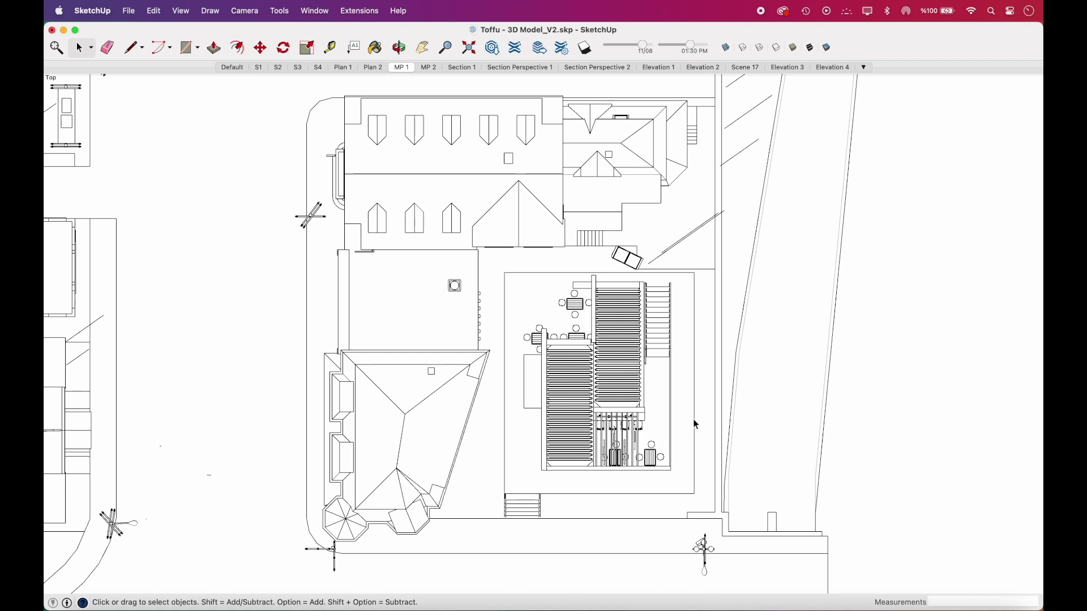
Show the MP 2 scene and export it as a 2D PDF named "site plan tutorial" on the Desktop.
{"action": "left_click", "coordinate": [428, 68]}
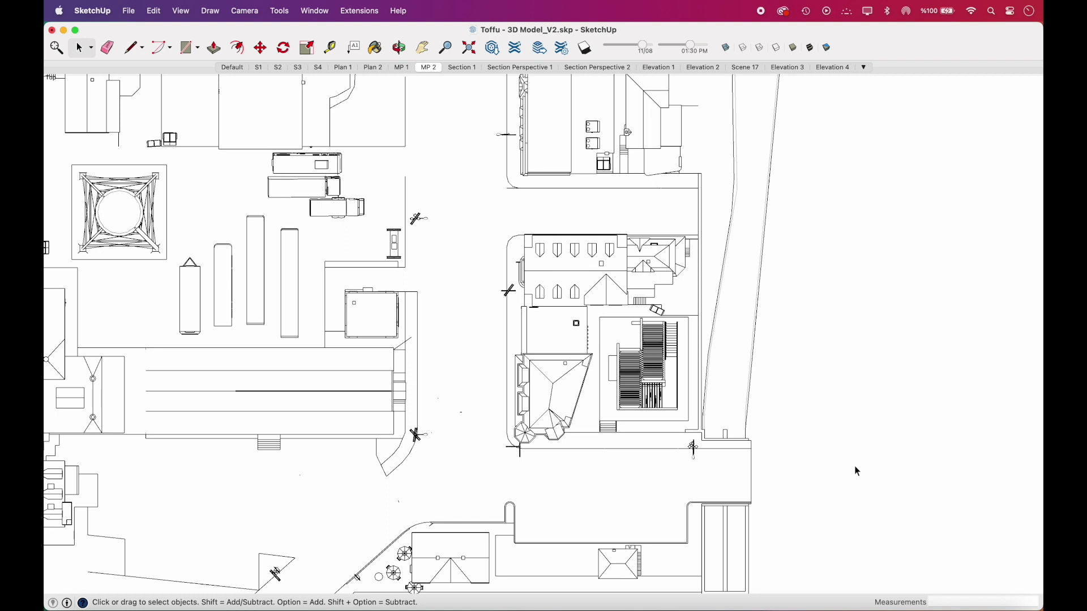
{"action": "left_click", "coordinate": [130, 11]}
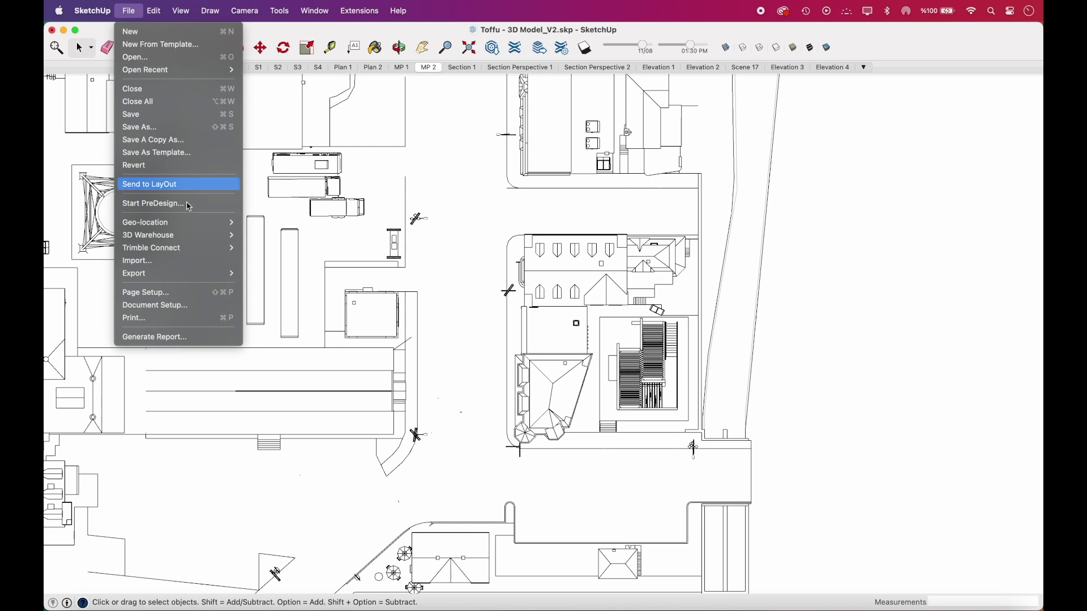
{"action": "mouse_move", "coordinate": [229, 279]}
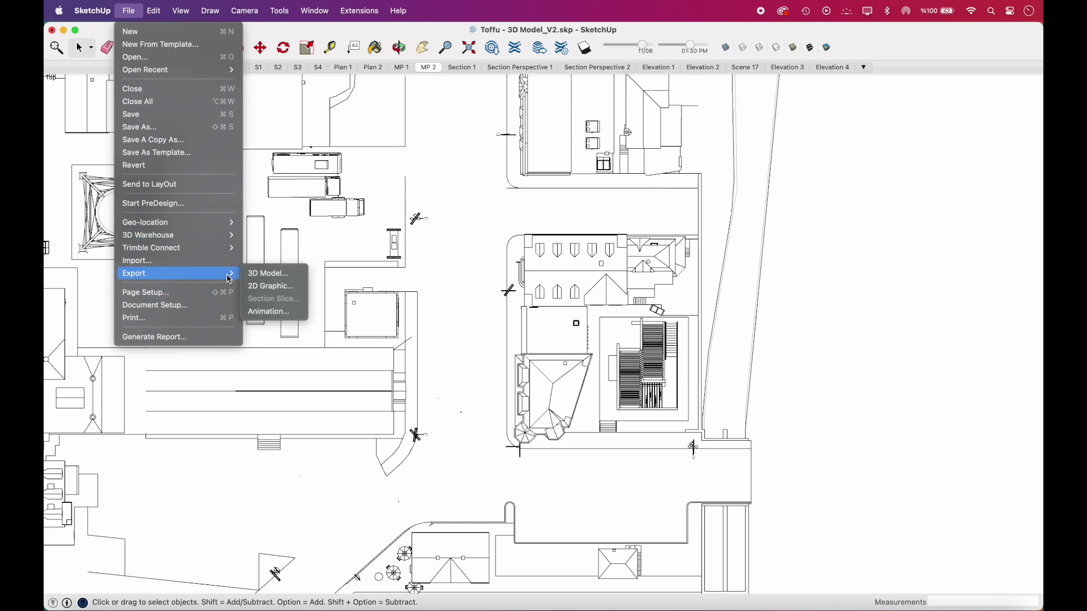
{"action": "left_click", "coordinate": [301, 292]}
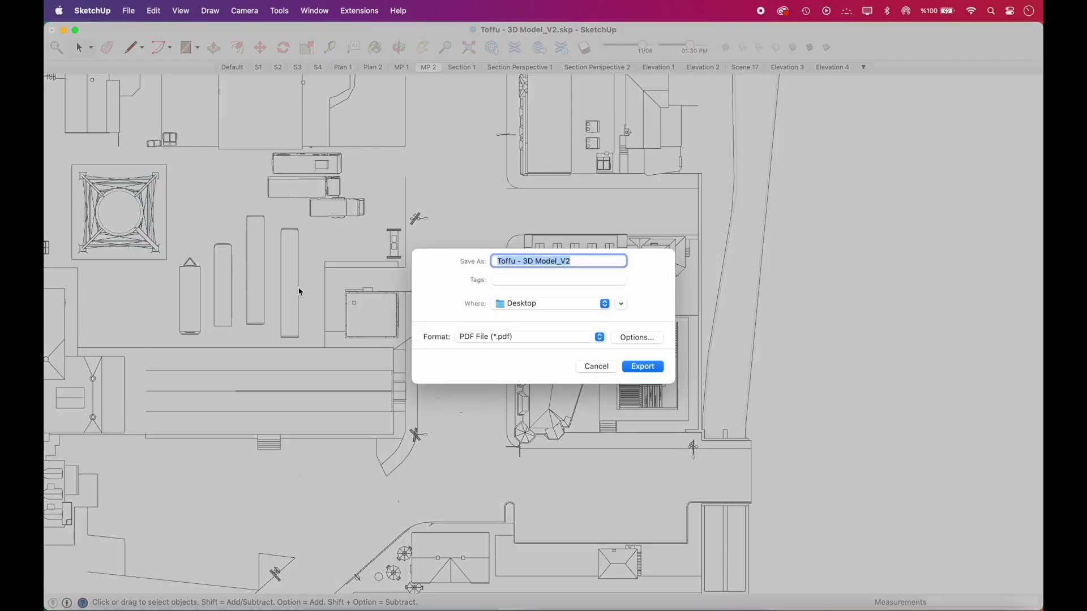
{"action": "type", "text": "site plan tutorial"}
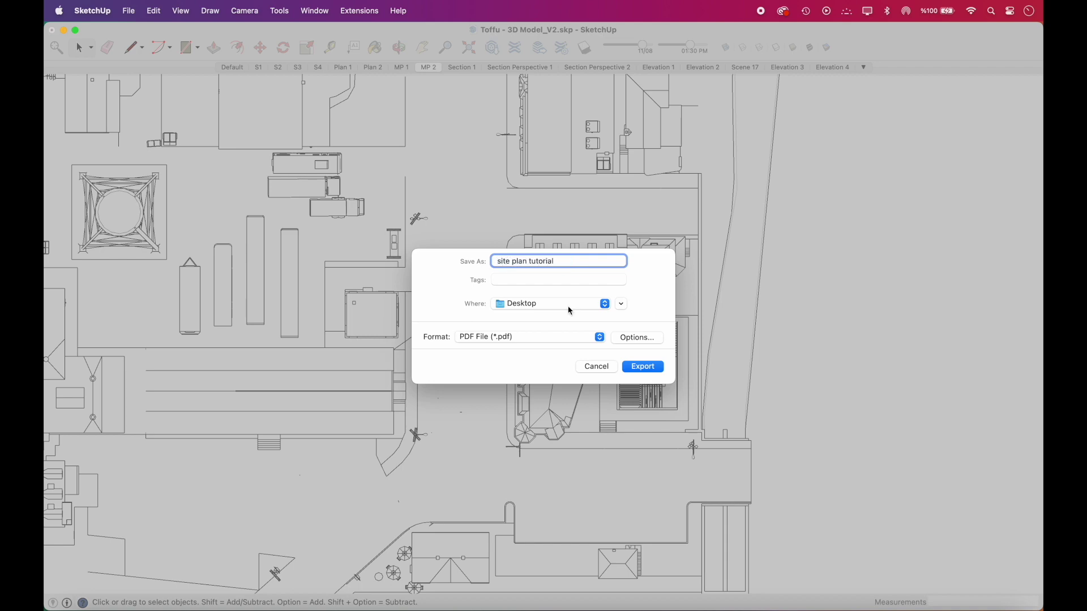
{"action": "left_click", "coordinate": [653, 368]}
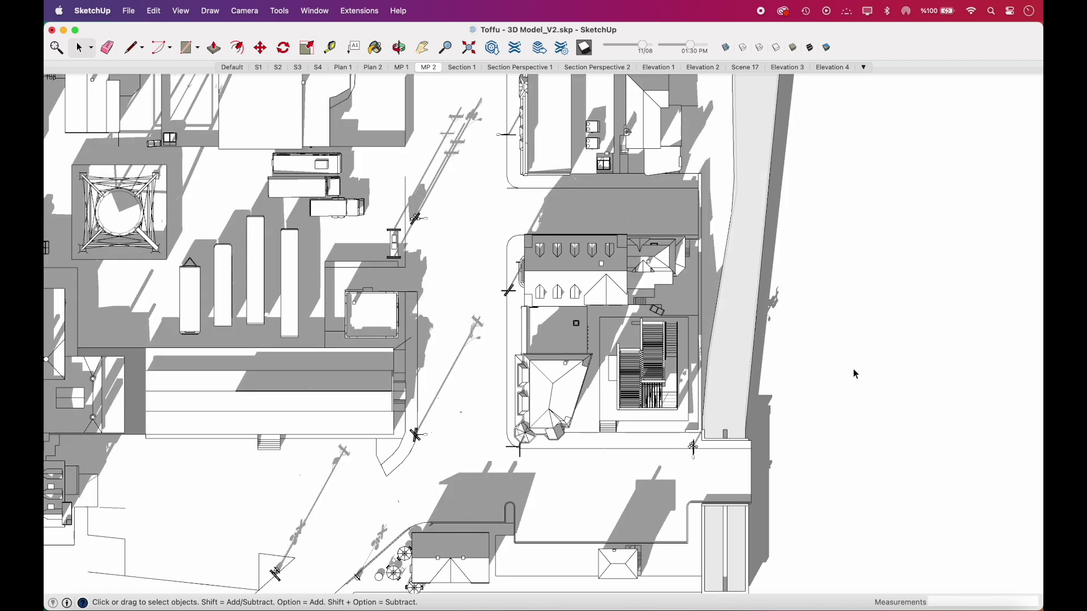
Set the shadow date to 04/20 and time to 01:27 PM, and switch off the model's edges and profiles.
{"action": "left_click_drag", "start_coordinate": [690, 45], "coordinate": [628, 49]}
{"action": "left_click", "coordinate": [181, 11]}
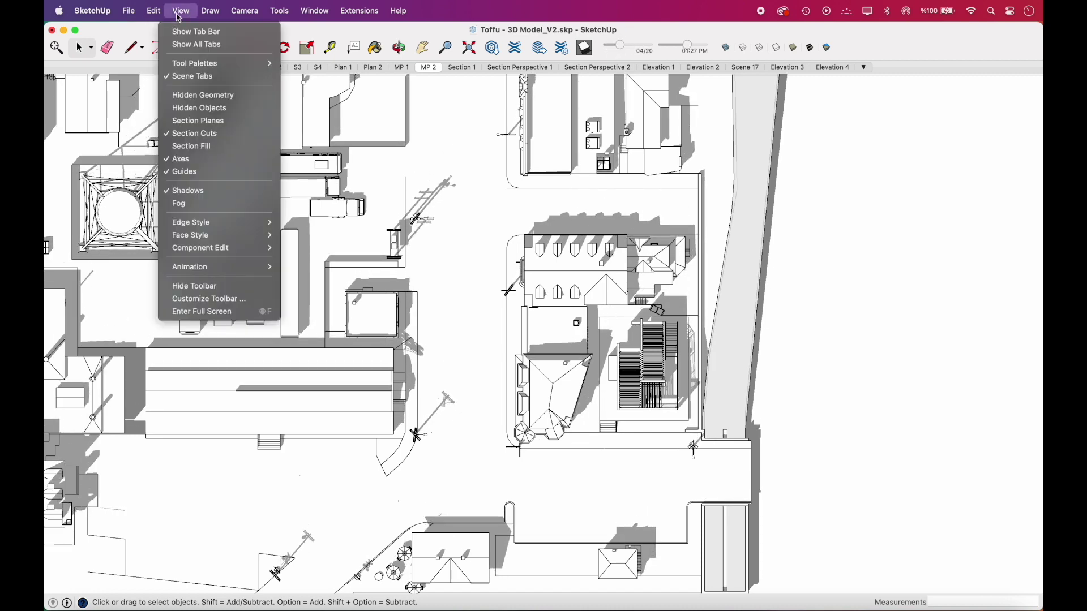
{"action": "left_click", "coordinate": [302, 224]}
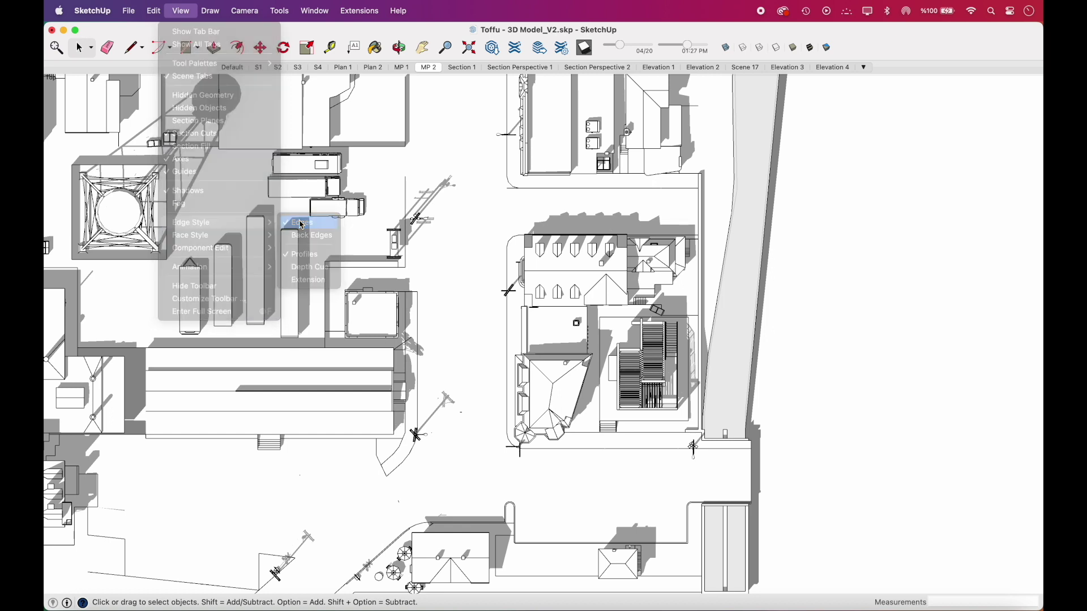
{"action": "left_click", "coordinate": [181, 11]}
{"action": "mouse_move", "coordinate": [261, 222]}
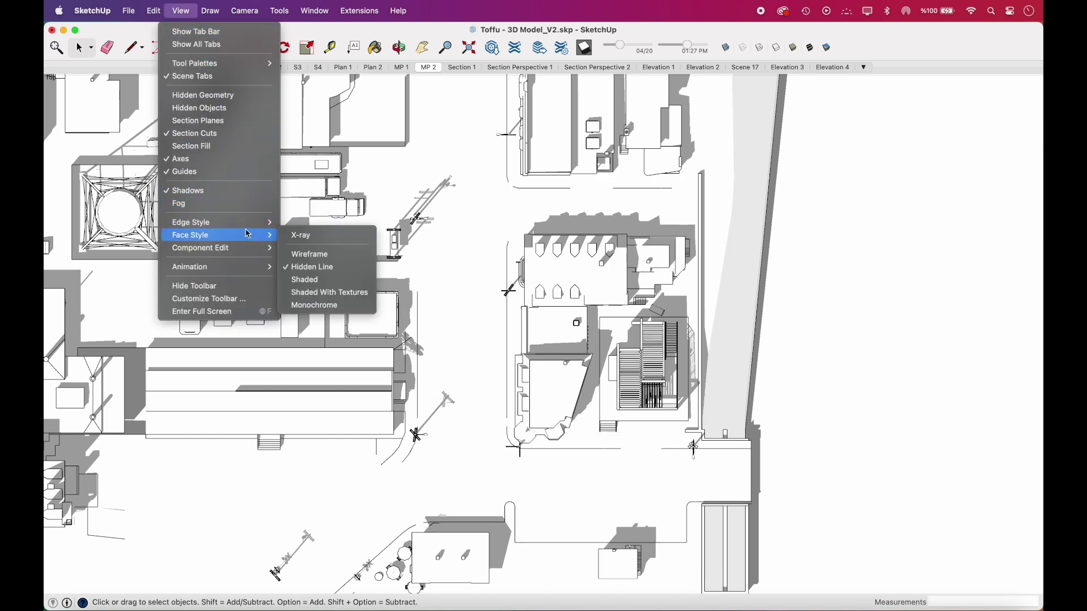
{"action": "left_click", "coordinate": [327, 255]}
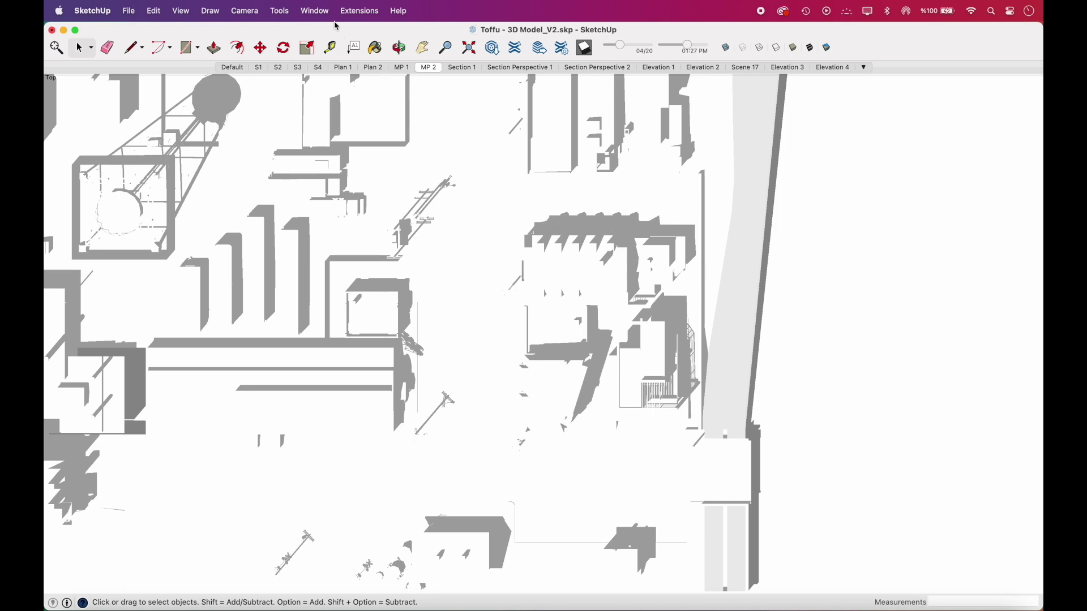
Darken the shadows by setting the Dark value to 10 in the shadow settings.
{"action": "left_click", "coordinate": [314, 12]}
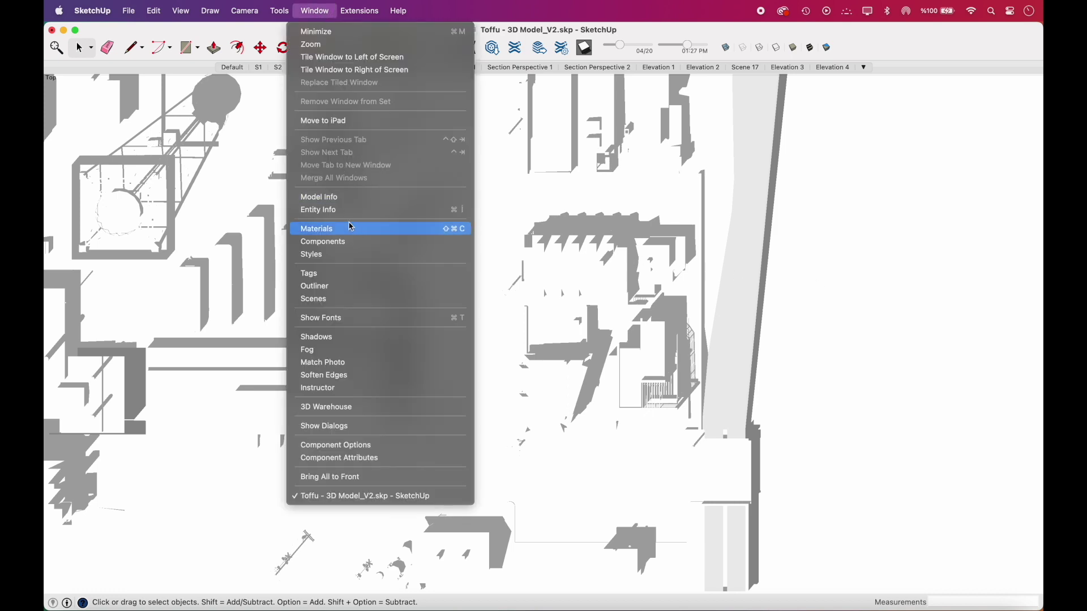
{"action": "left_click", "coordinate": [352, 339]}
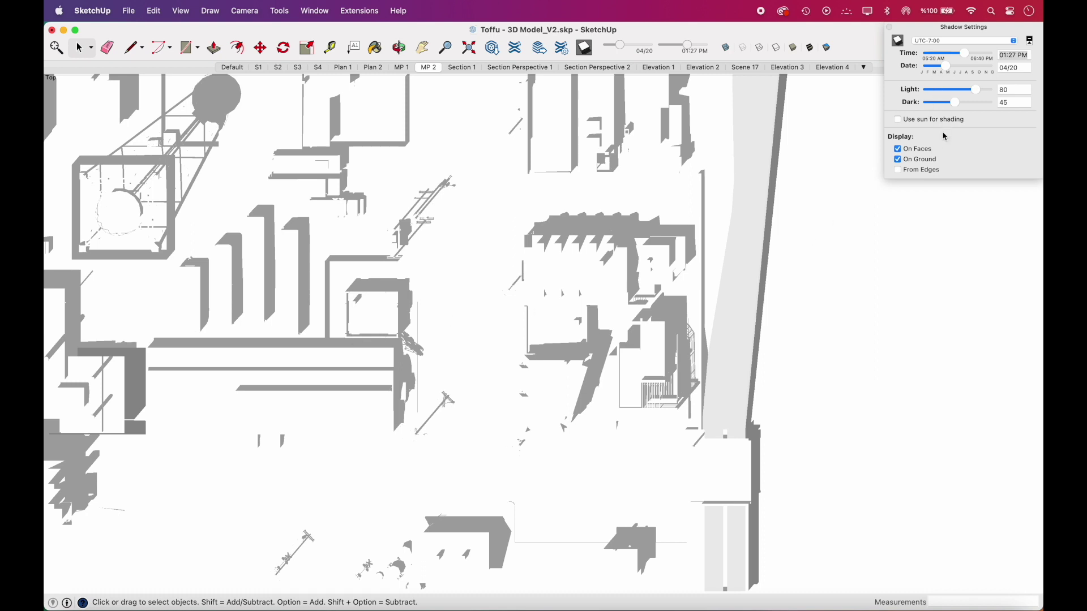
{"action": "left_click_drag", "start_coordinate": [959, 103], "coordinate": [934, 104]}
Export the shadow view as a 2D PNG named "shadows" on the Desktop, at view size with a transparent background.
{"action": "left_click", "coordinate": [129, 10]}
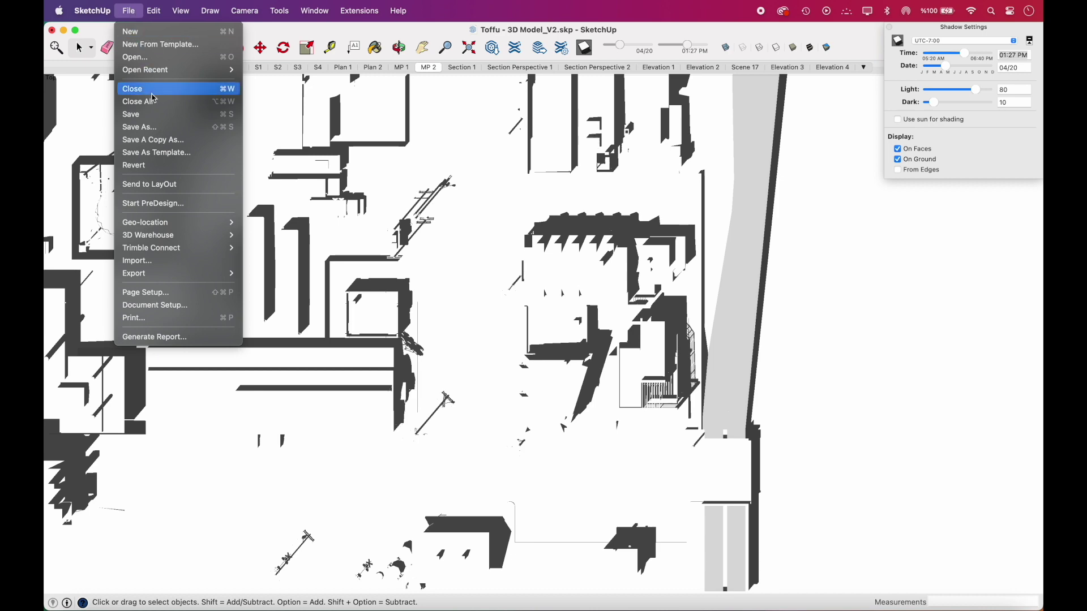
{"action": "mouse_move", "coordinate": [212, 278]}
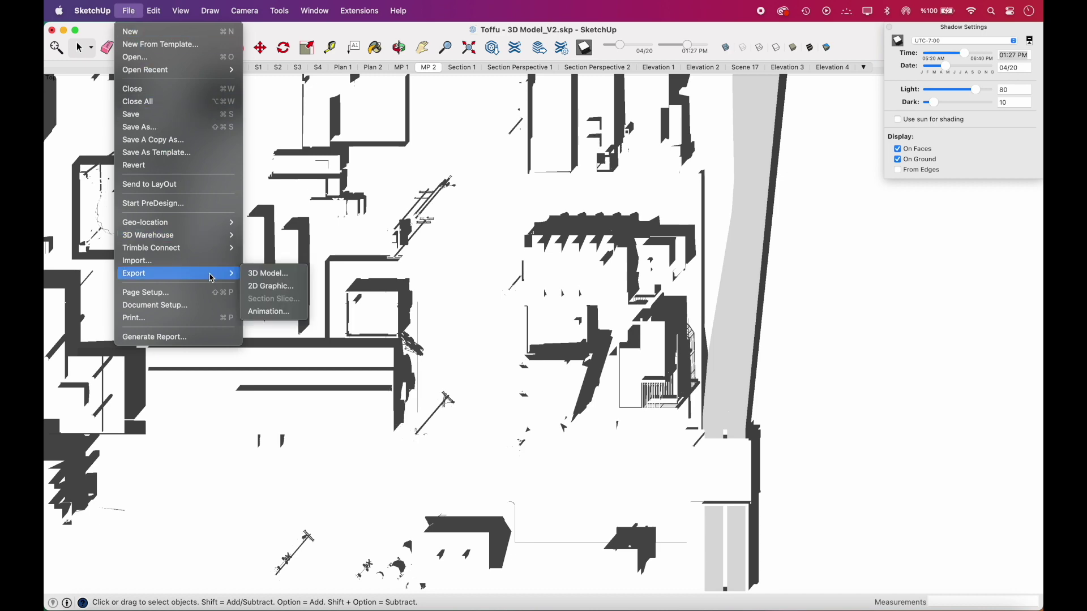
{"action": "left_click", "coordinate": [274, 287]}
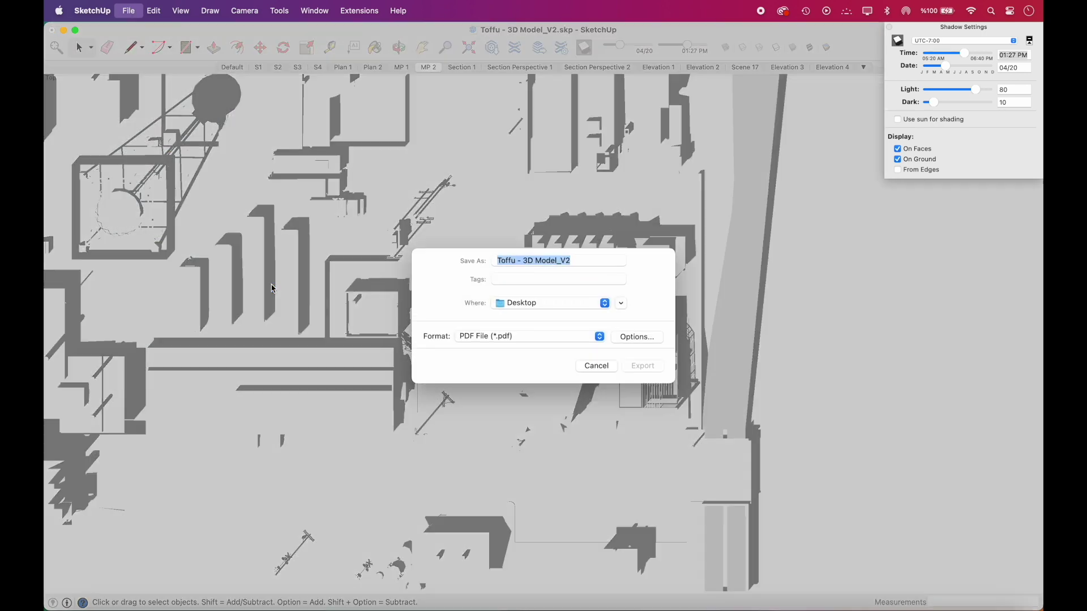
{"action": "type", "text": "shadows"}
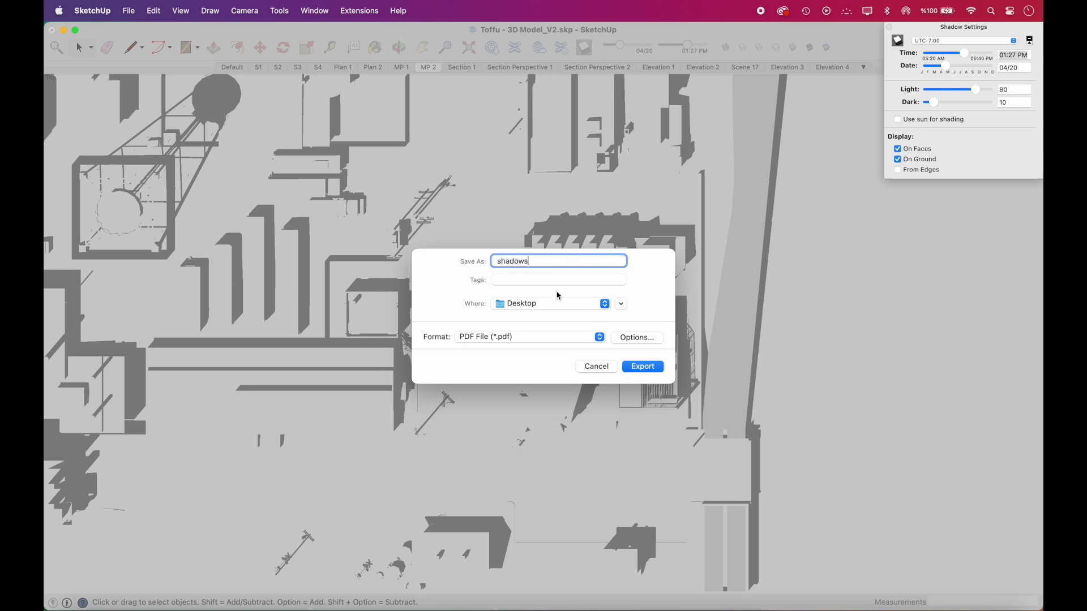
{"action": "left_click", "coordinate": [600, 337]}
{"action": "left_click", "coordinate": [548, 311]}
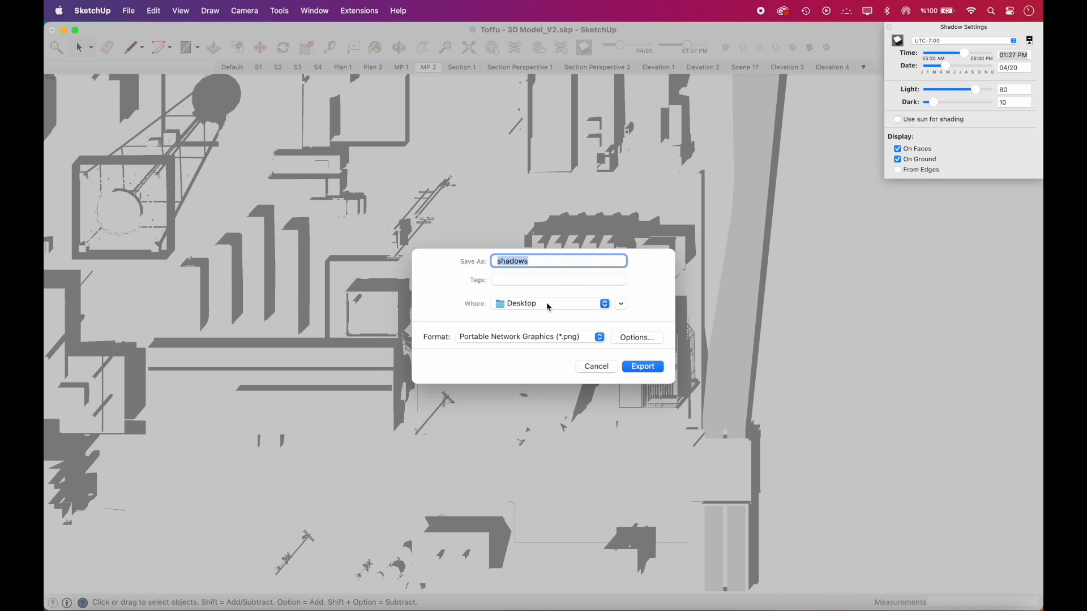
{"action": "left_click", "coordinate": [633, 339]}
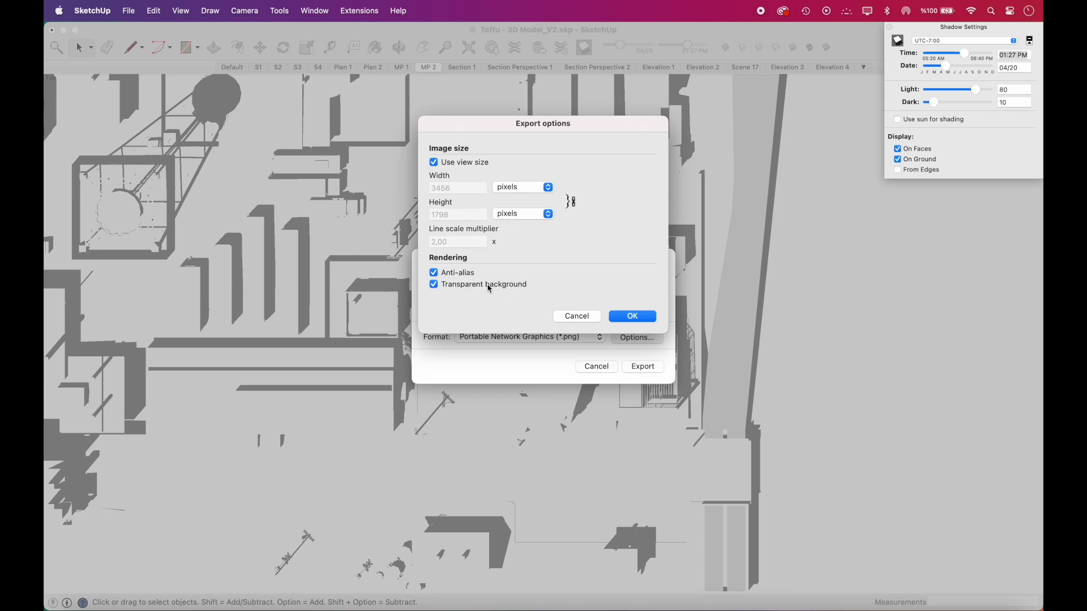
{"action": "left_click", "coordinate": [624, 319]}
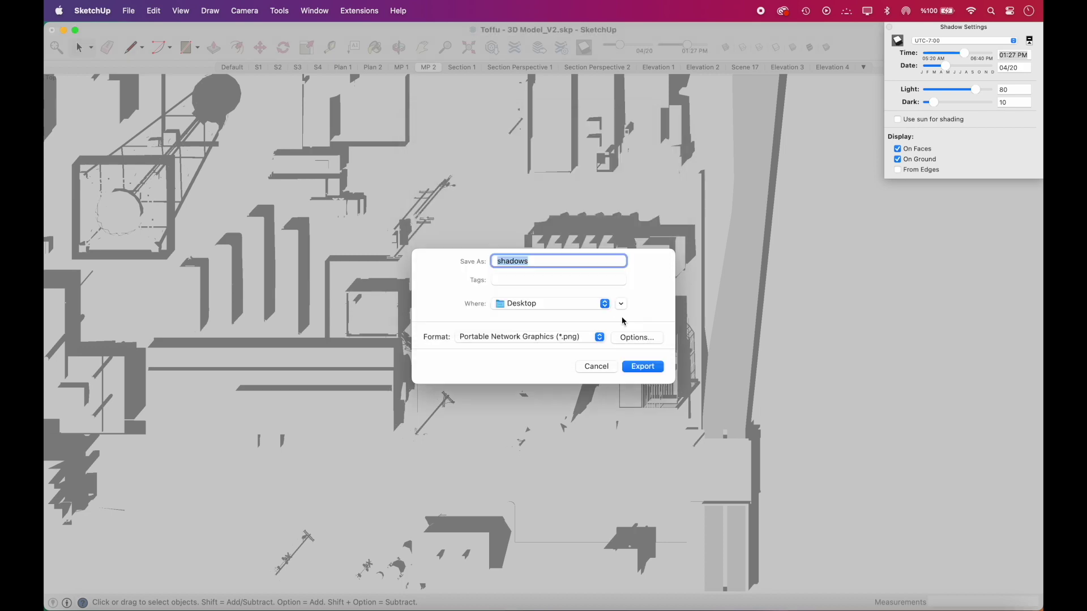
{"action": "left_click", "coordinate": [648, 366]}
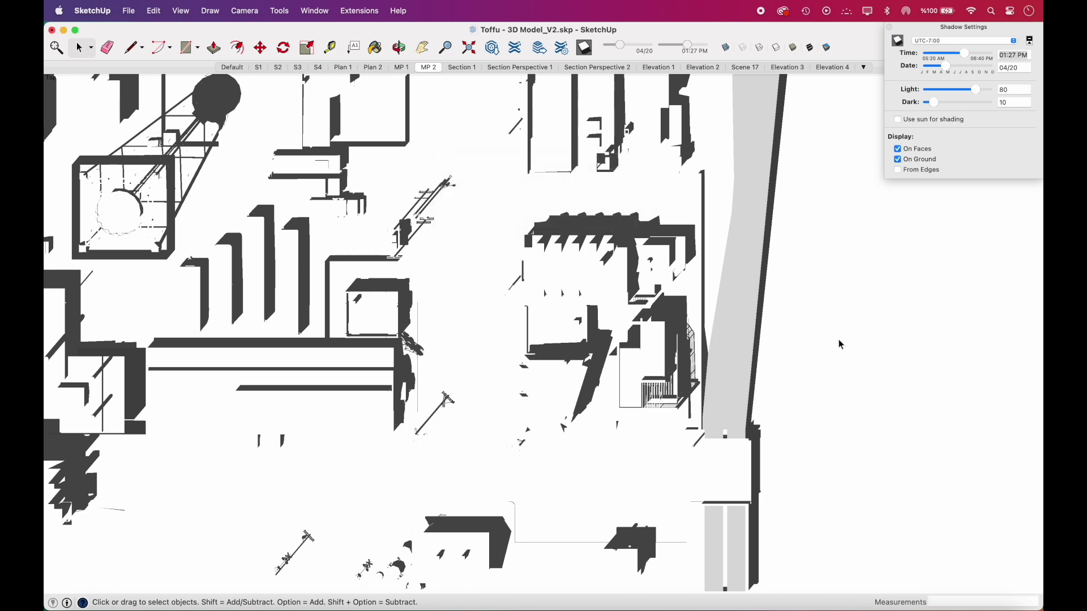
Add a scene from the current view, saving its style as new, and name it "MP 2 Shadows".
{"action": "right_click", "coordinate": [433, 71]}
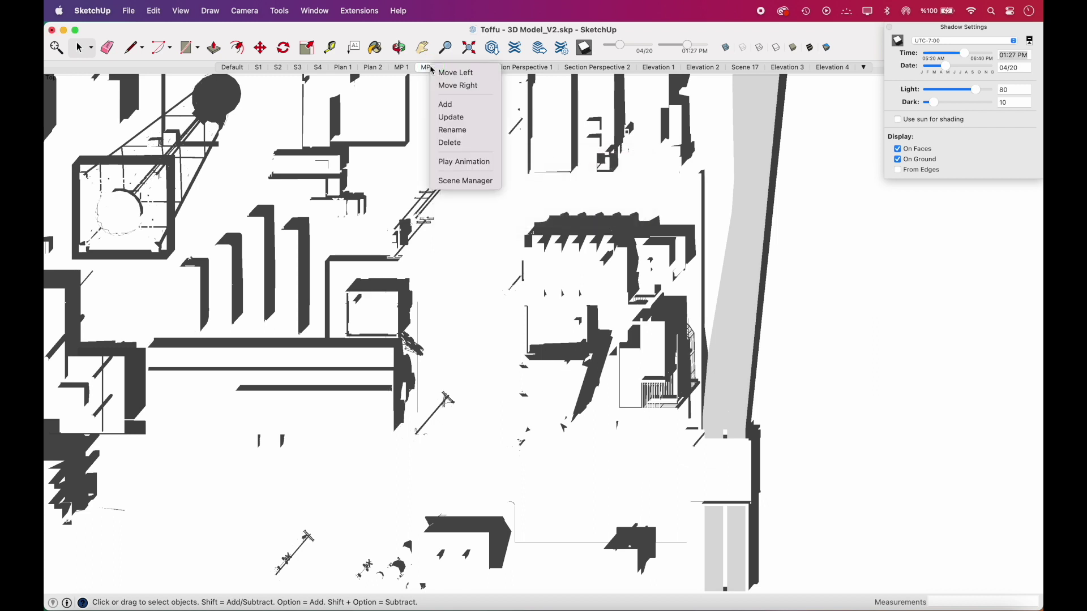
{"action": "left_click", "coordinate": [447, 104]}
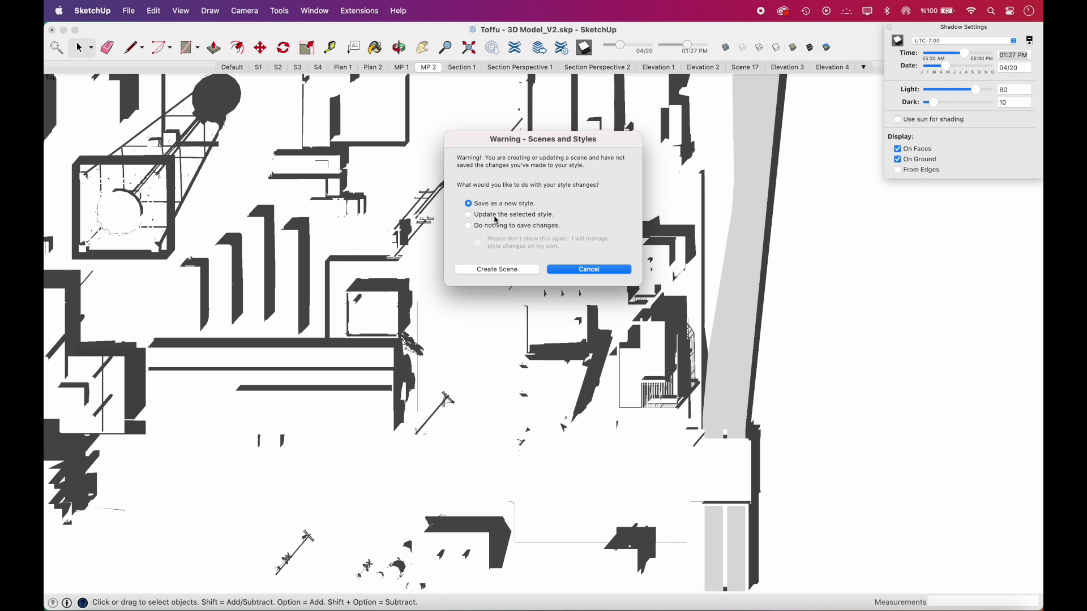
{"action": "left_click", "coordinate": [498, 269]}
{"action": "right_click", "coordinate": [444, 68]}
{"action": "left_click", "coordinate": [472, 133]}
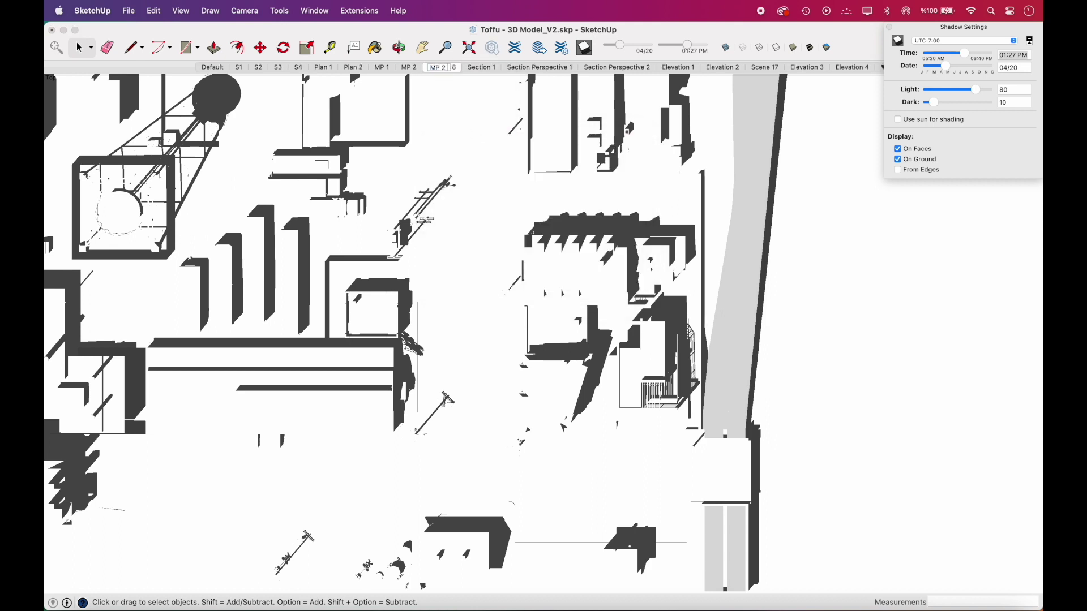
{"action": "key", "text": "Return"}
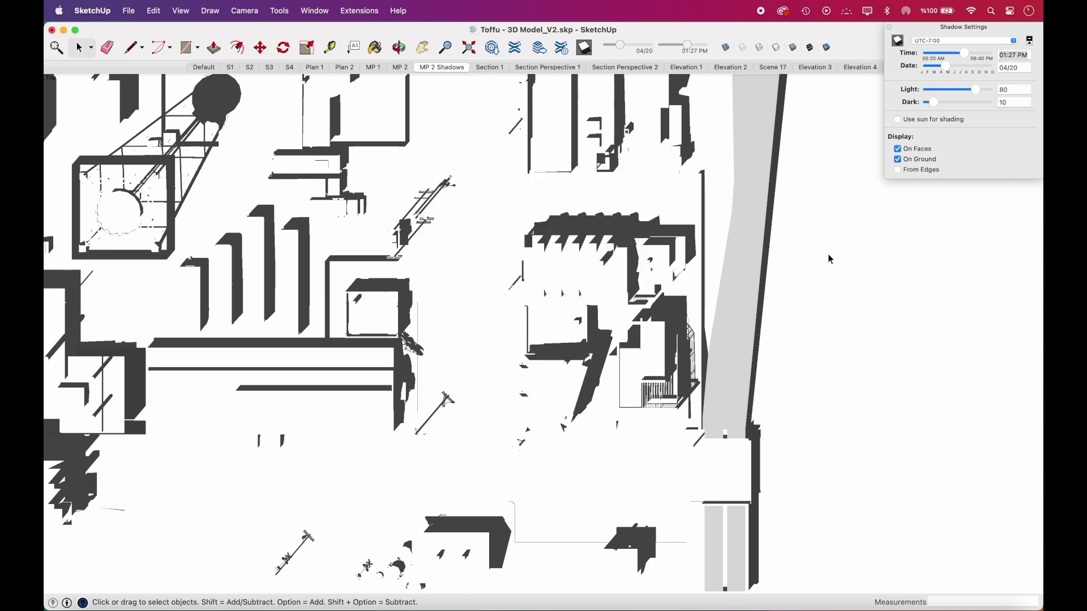
Compare MP 2 with the MP 2 Shadows scene, then hide the surrounding buildings and street objects, keeping the project building.
{"action": "left_click", "coordinate": [401, 68]}
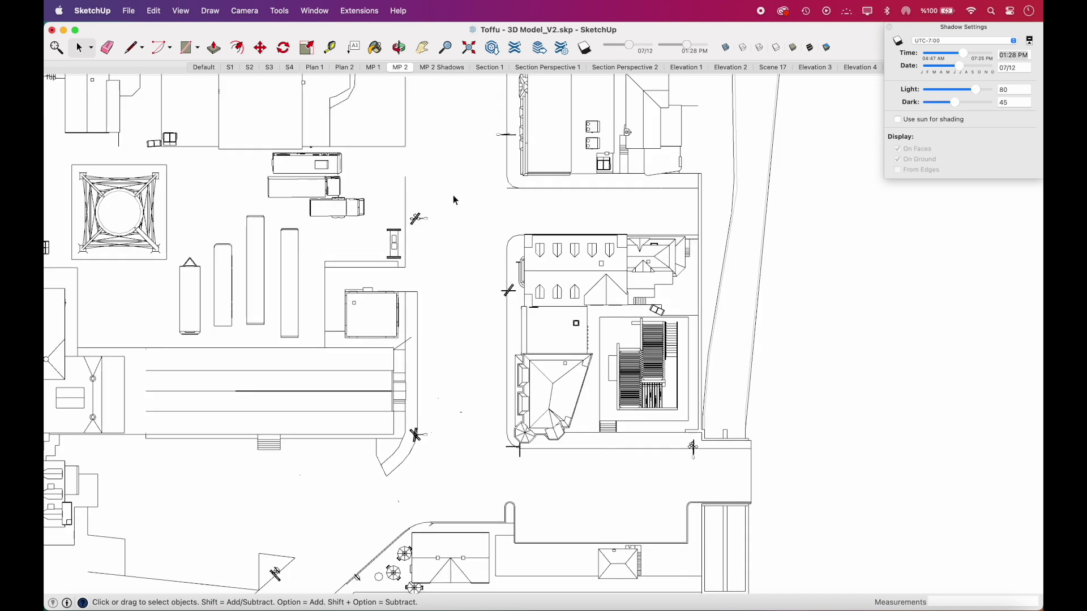
{"action": "left_click", "coordinate": [431, 68]}
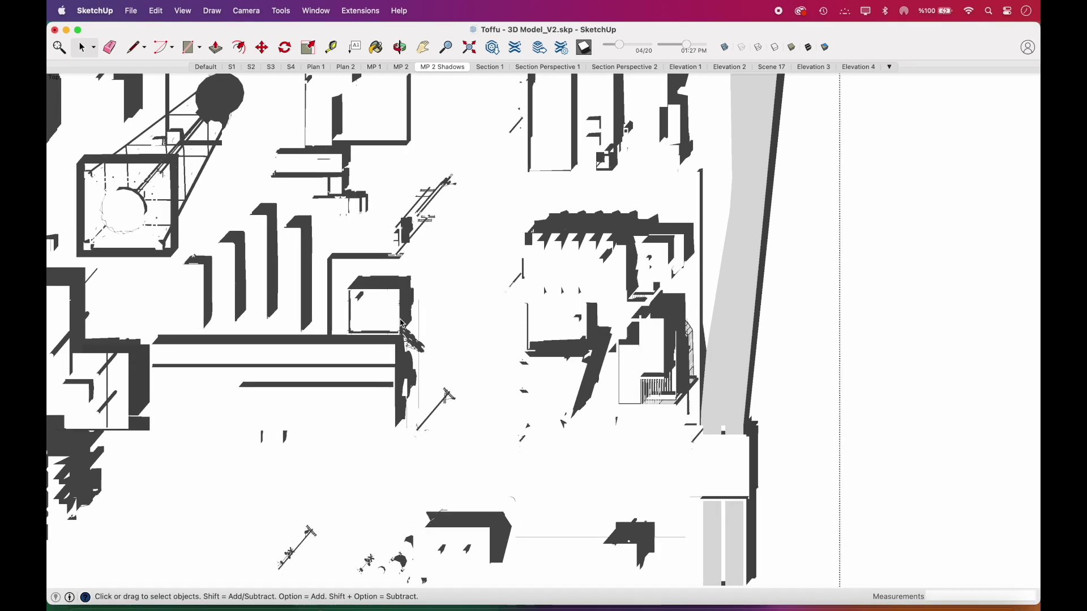
{"action": "key", "text": "super+a"}
{"action": "right_click", "coordinate": [578, 386]}
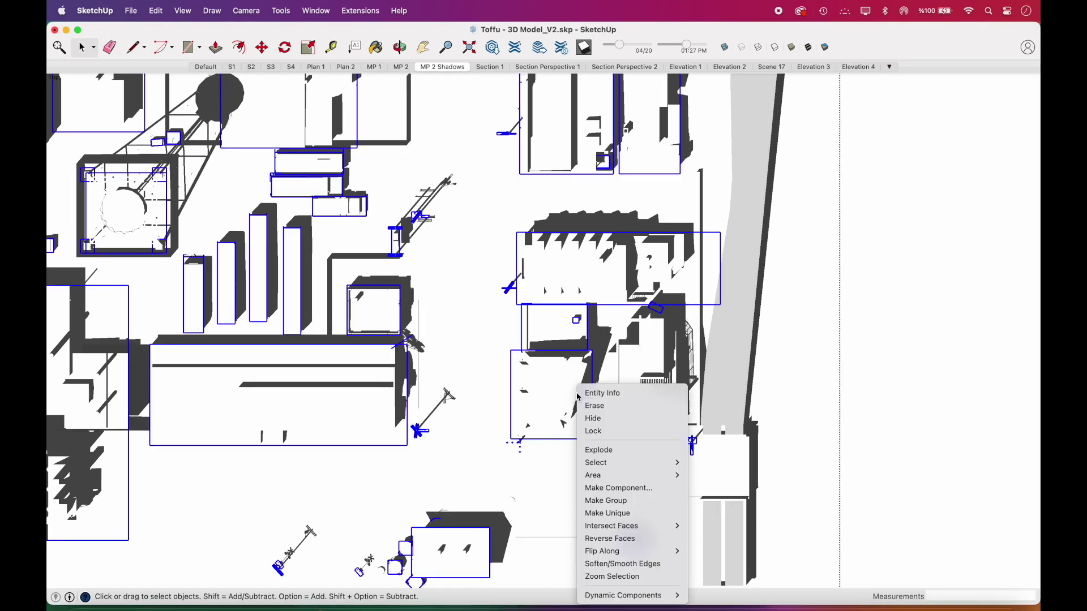
{"action": "left_click", "coordinate": [610, 420]}
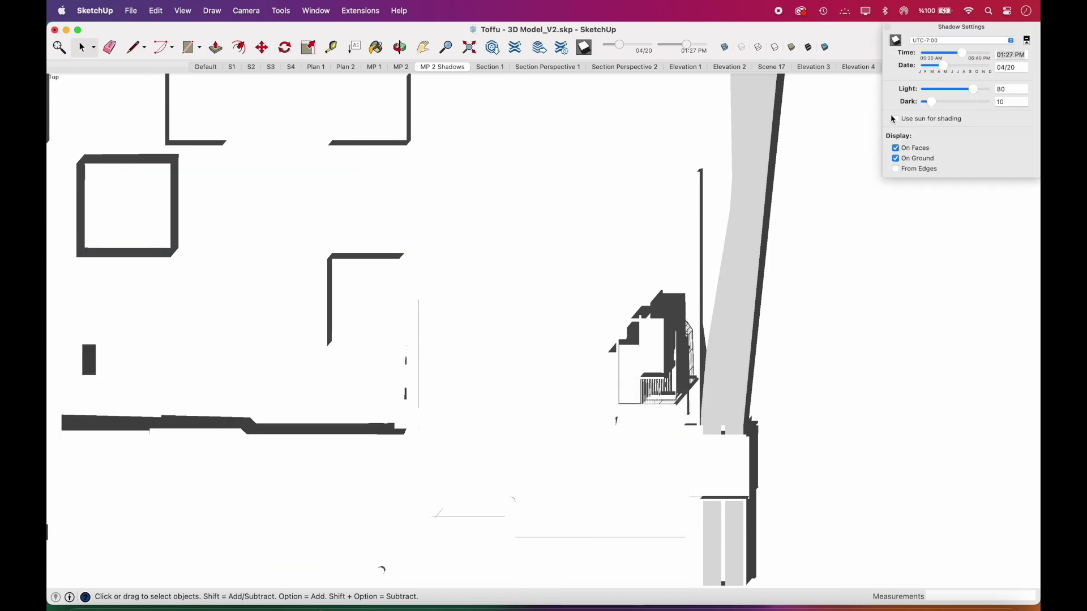
Set the Dark shadow value to 0 and export the view as a PNG named "site plan - shadow" at view size with a transparent background.
{"action": "left_click_drag", "start_coordinate": [931, 104], "coordinate": [925, 103]}
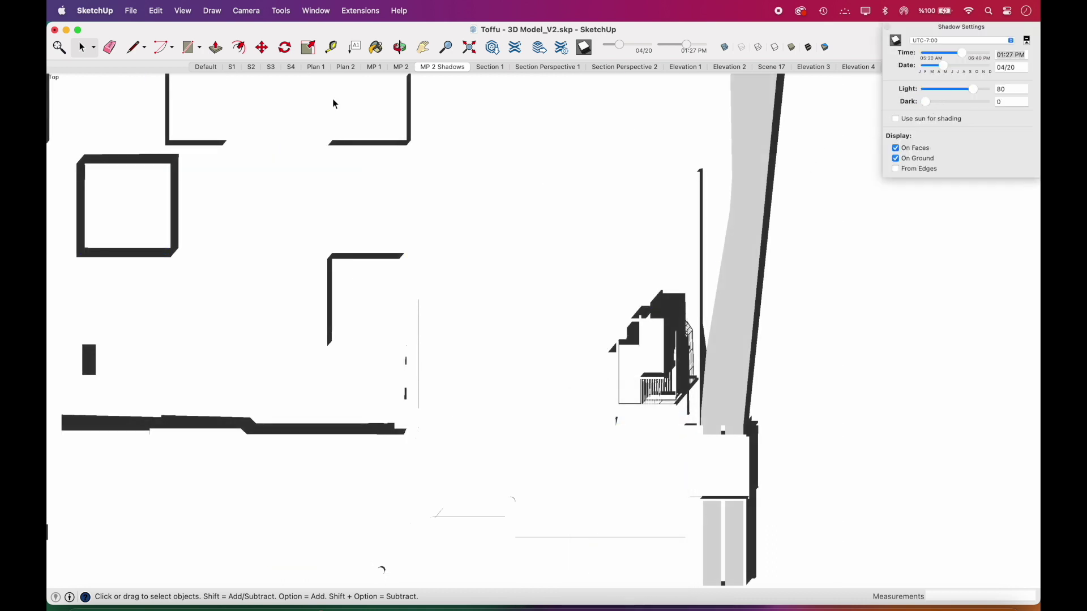
{"action": "left_click", "coordinate": [131, 11]}
{"action": "mouse_move", "coordinate": [215, 258]}
{"action": "left_click", "coordinate": [277, 284]}
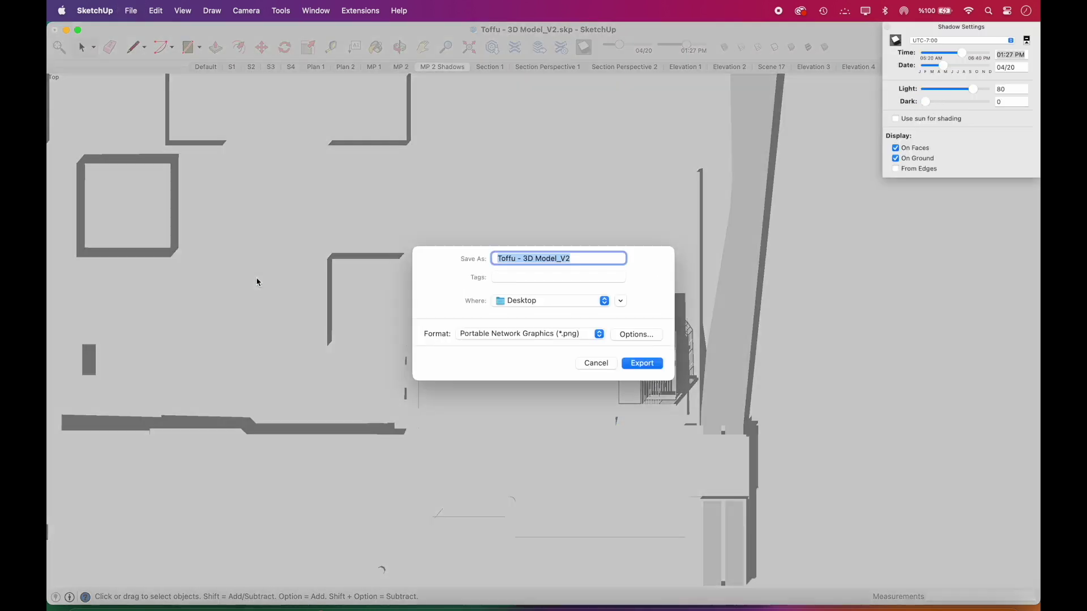
{"action": "type", "text": "site plan - shadow"}
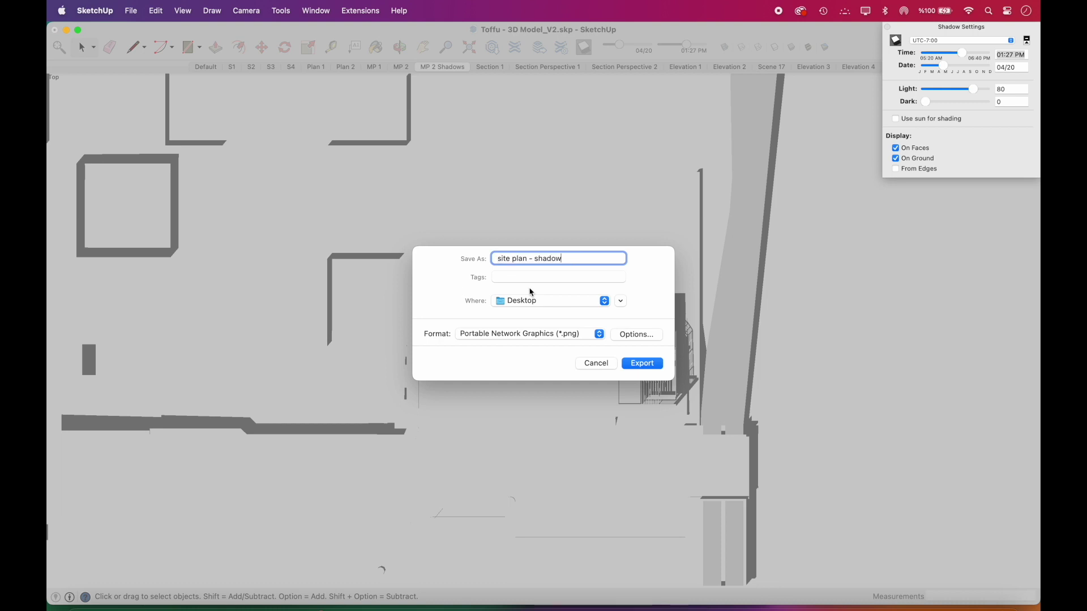
{"action": "left_click", "coordinate": [635, 335]}
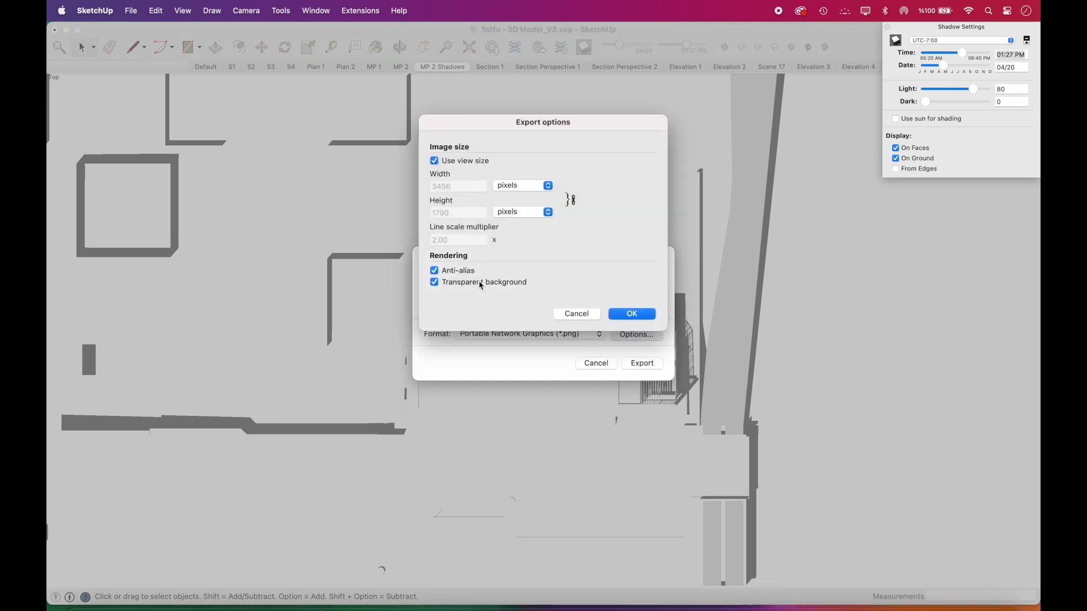
{"action": "left_click", "coordinate": [631, 314]}
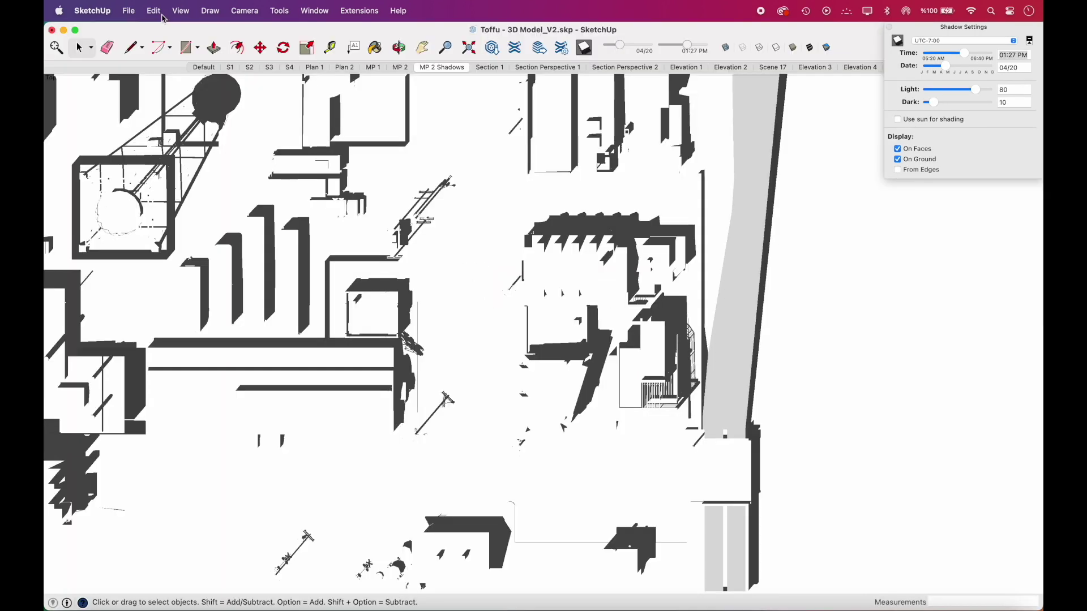
Turn on Edges and toggle Profiles in the edge style of the MP 2 Shadows view, and close the shadow settings.
{"action": "left_click", "coordinate": [181, 11]}
{"action": "mouse_move", "coordinate": [254, 221]}
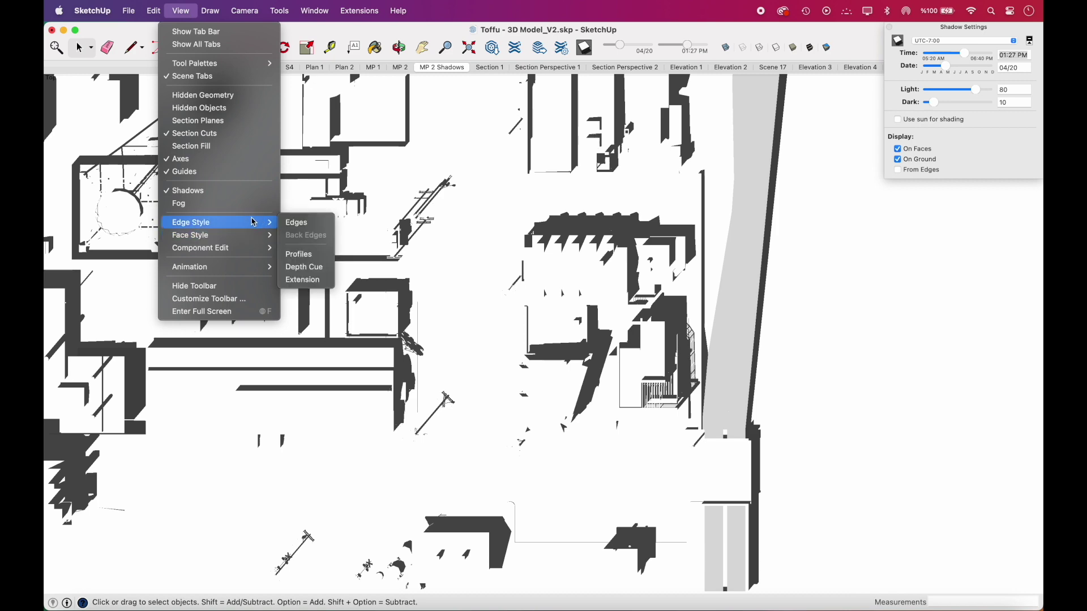
{"action": "left_click", "coordinate": [297, 223]}
{"action": "left_click", "coordinate": [181, 10]}
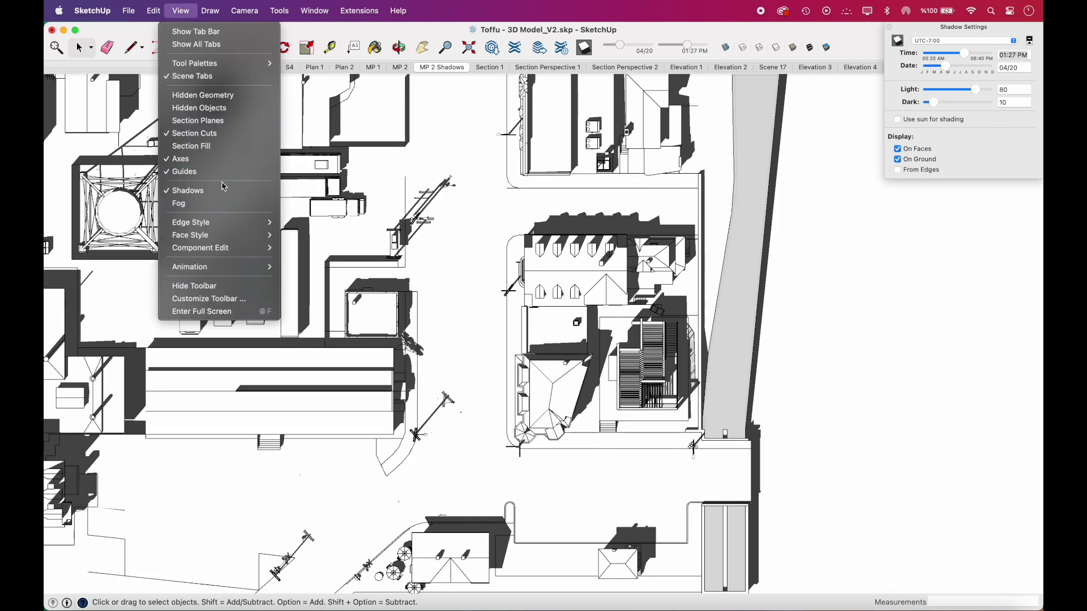
{"action": "mouse_move", "coordinate": [221, 222]}
{"action": "left_click", "coordinate": [297, 255]}
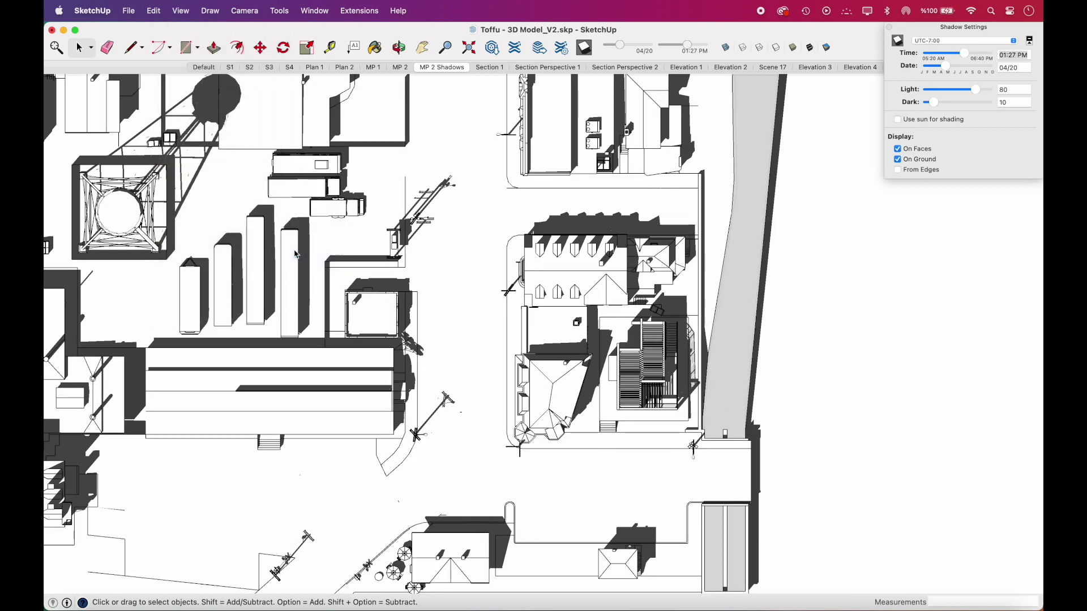
{"action": "left_click", "coordinate": [889, 27]}
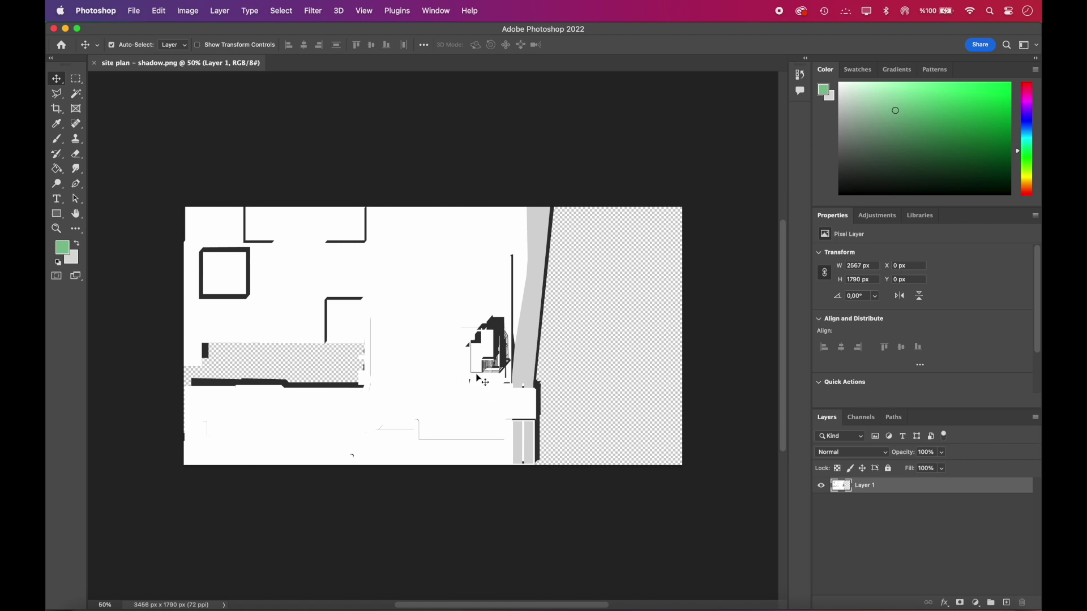
In Photoshop, marquee-select the project building's shadow in the "site plan - shadow.png" image, invert the selection and delete everything outside it.
{"action": "scroll", "coordinate": [477, 376], "scroll_direction": "up", "scroll_amount": 5}
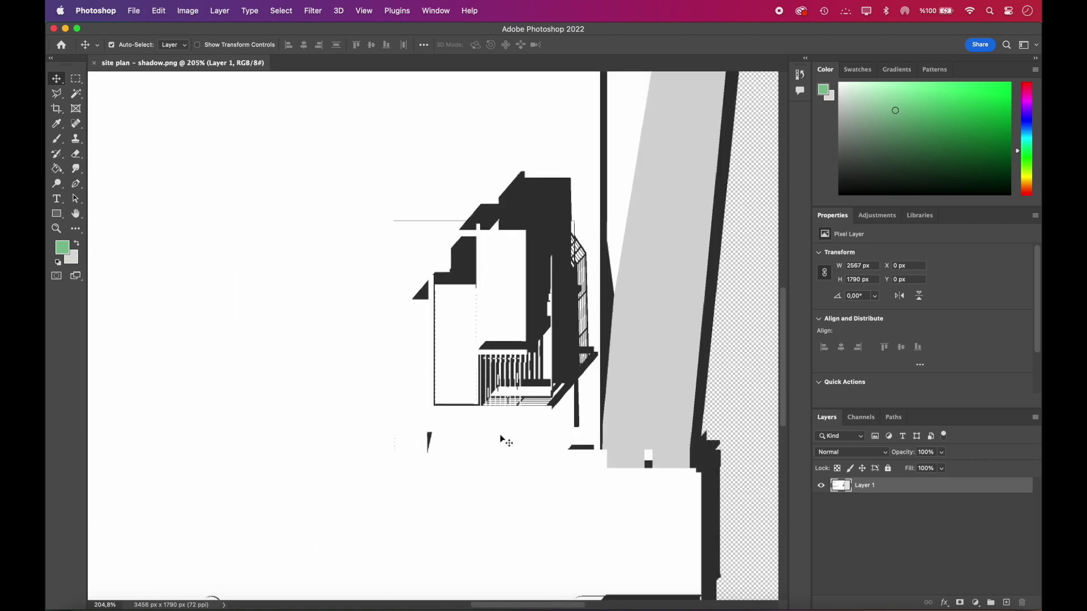
{"action": "scroll", "coordinate": [425, 500], "scroll_direction": "down", "scroll_amount": 3}
{"action": "key", "text": "m"}
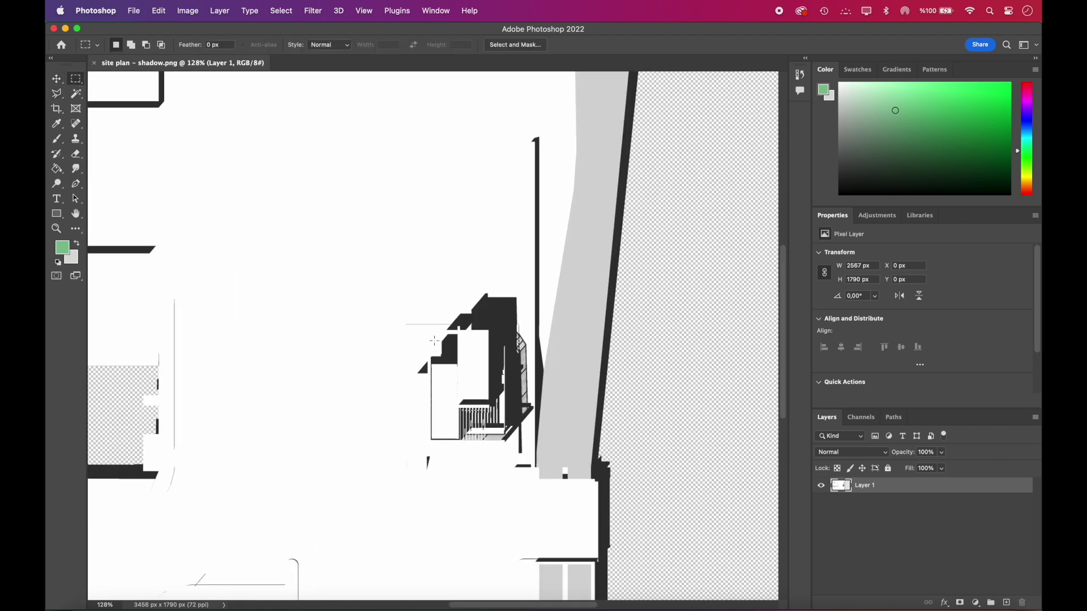
{"action": "left_click_drag", "start_coordinate": [377, 281], "coordinate": [535, 455]}
{"action": "left_click", "coordinate": [279, 11]}
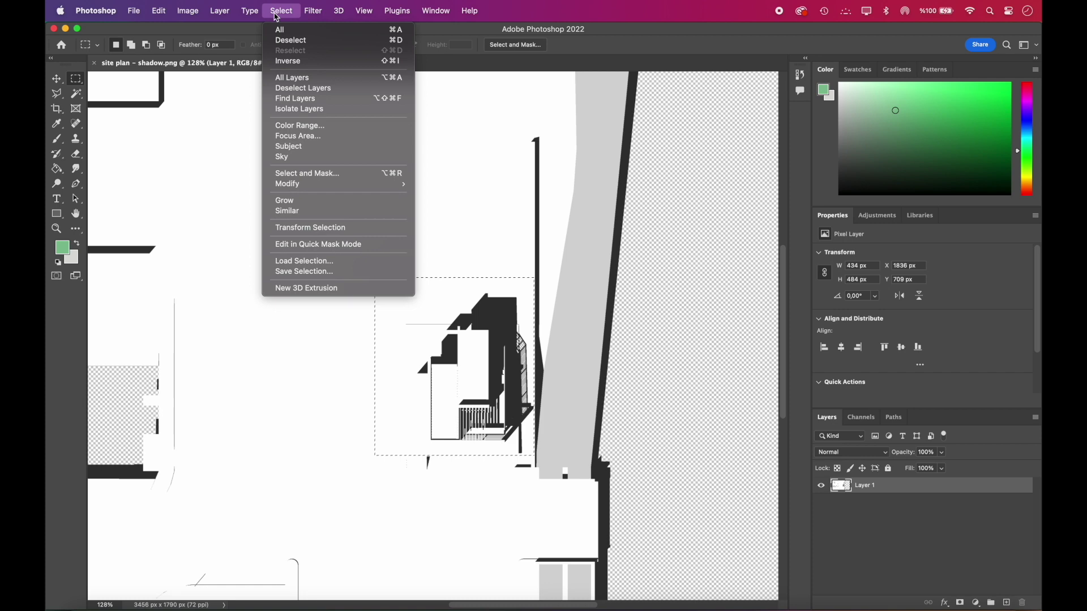
{"action": "left_click", "coordinate": [288, 61]}
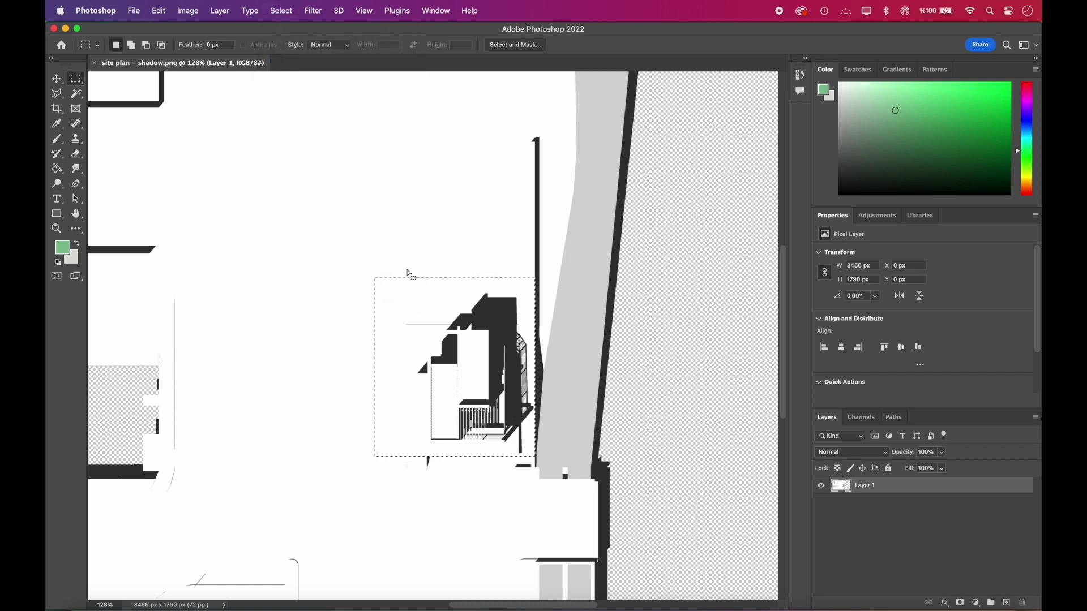
{"action": "key", "text": "Delete"}
Outline the stray thin horizontal line beside the building's shadow with a Polygonal Lasso selection.
{"action": "key", "text": "l"}
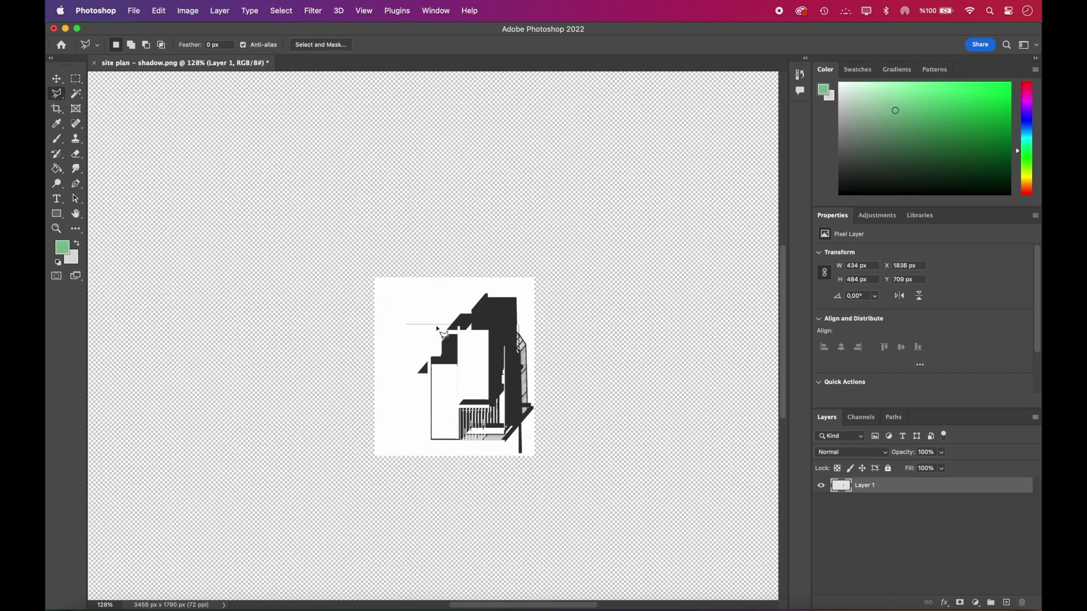
{"action": "scroll", "coordinate": [438, 328], "scroll_direction": "up", "scroll_amount": 6}
{"action": "left_click", "coordinate": [320, 314]}
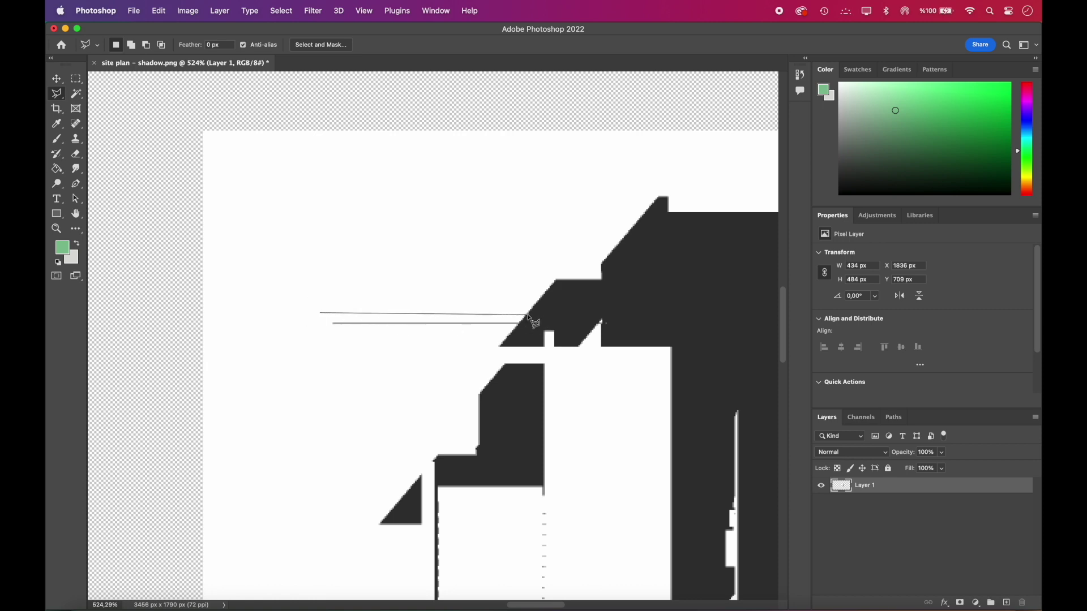
{"action": "left_click", "coordinate": [528, 314]}
{"action": "left_click", "coordinate": [510, 338]}
{"action": "left_click", "coordinate": [307, 343]}
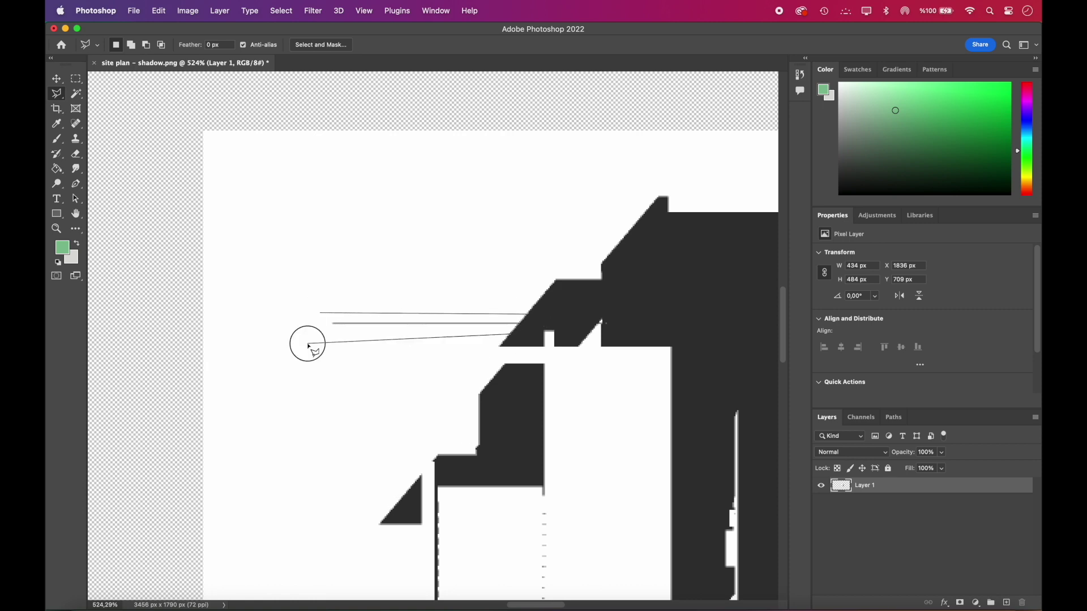
{"action": "left_click", "coordinate": [319, 313]}
Sample the white background colour, fill the selected stray line with it using the Paint Bucket, and deselect.
{"action": "left_click", "coordinate": [56, 168]}
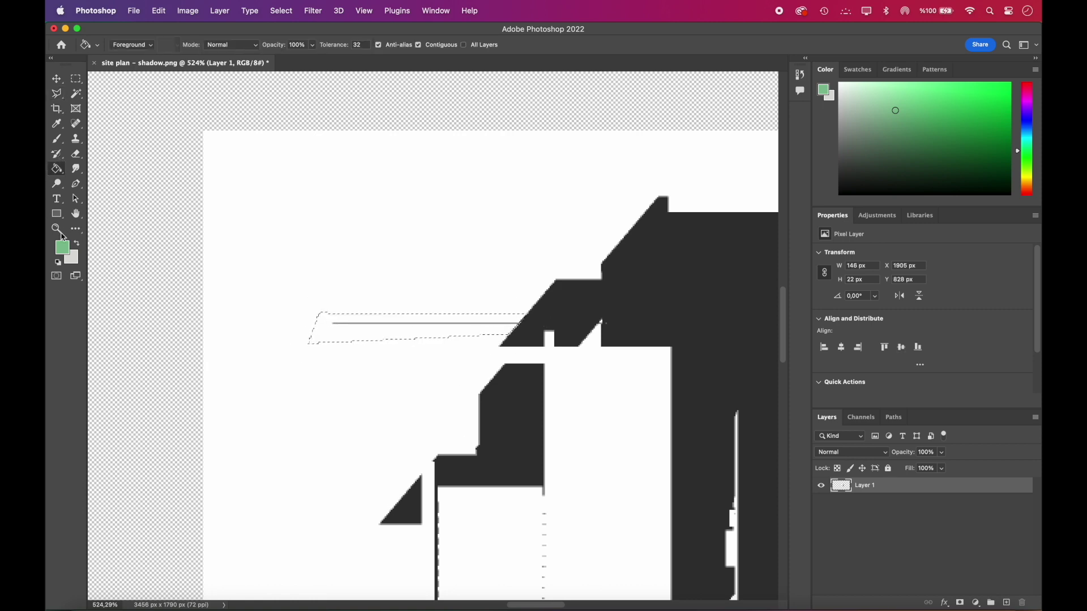
{"action": "left_click", "coordinate": [57, 123]}
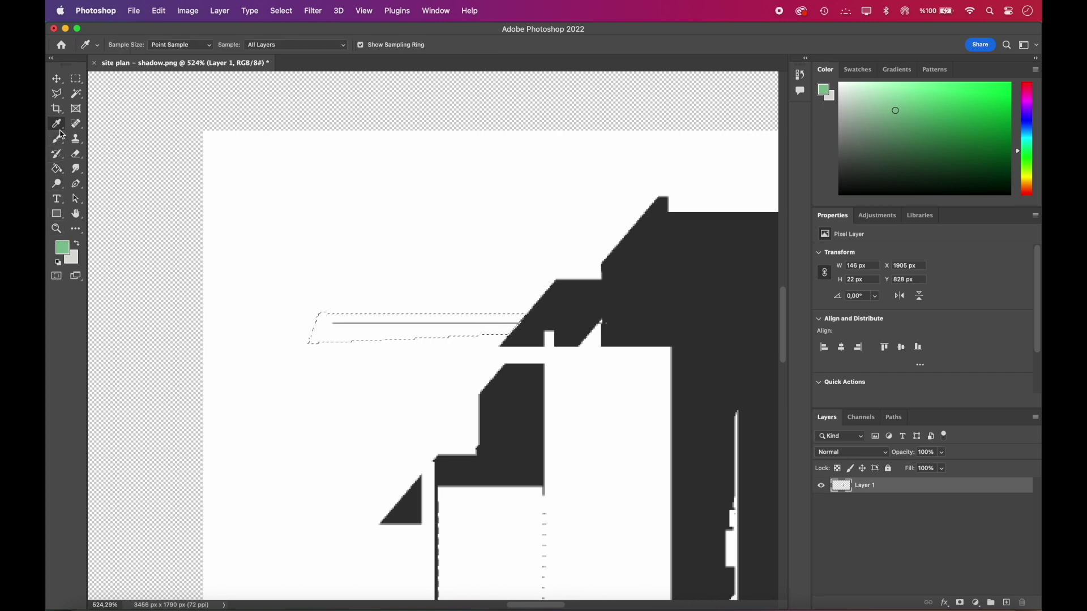
{"action": "left_click", "coordinate": [243, 216]}
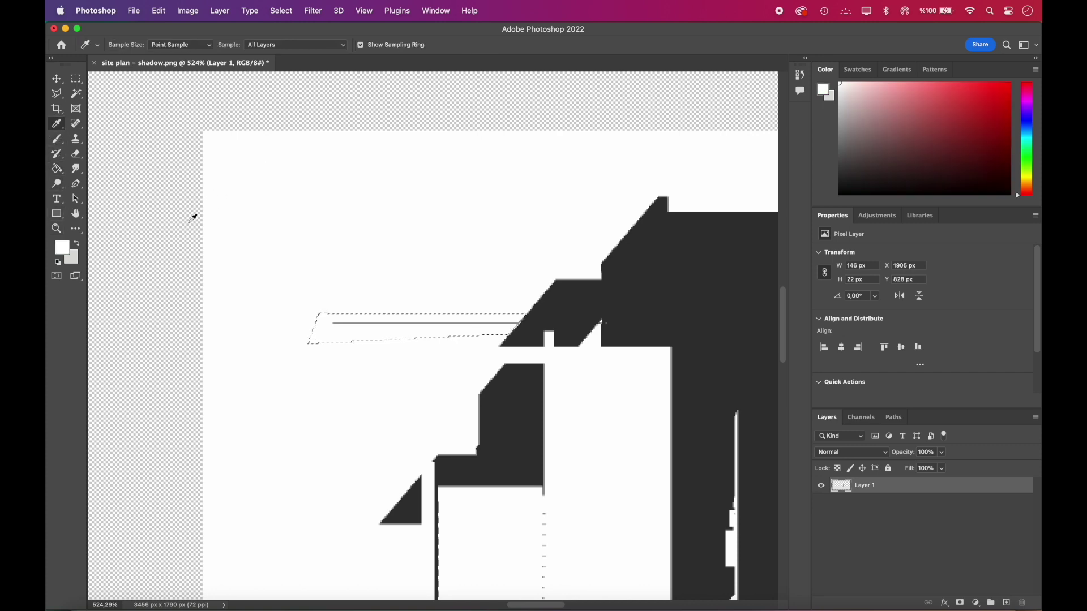
{"action": "key", "text": "g"}
{"action": "left_click", "coordinate": [407, 325]}
{"action": "scroll", "coordinate": [376, 264], "scroll_direction": "down", "scroll_amount": 5}
{"action": "scroll", "coordinate": [379, 294], "scroll_direction": "up", "scroll_amount": 3}
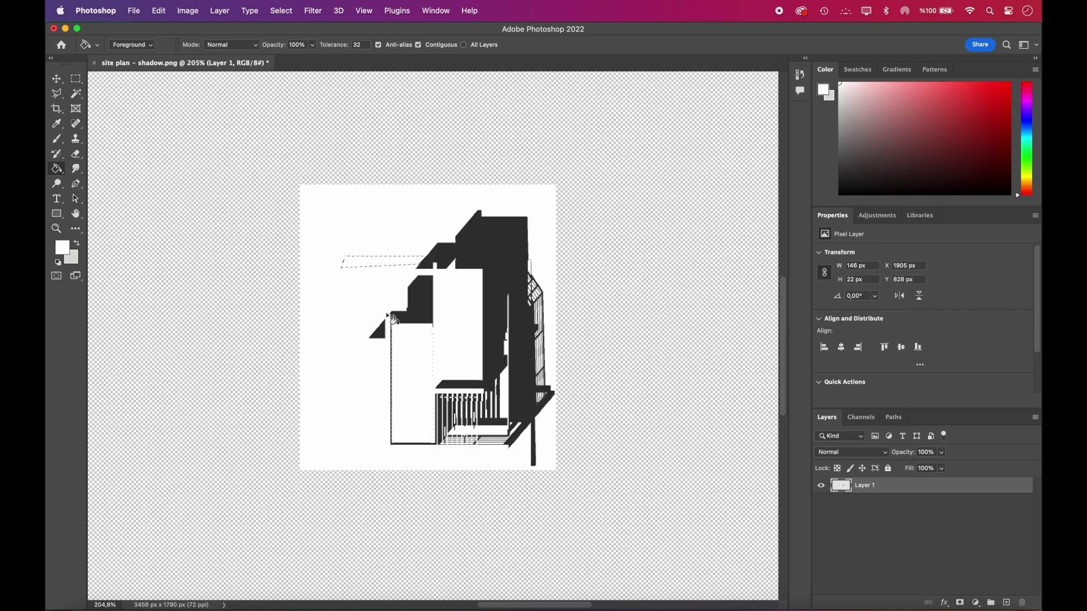
{"action": "key", "text": "super+d"}
Crop the canvas to a smaller area around the project building's shadow, leaving a transparent margin.
{"action": "scroll", "coordinate": [491, 359], "scroll_direction": "down", "scroll_amount": 6}
{"action": "left_click", "coordinate": [56, 108]}
{"action": "left_click_drag", "start_coordinate": [182, 215], "coordinate": [291, 250]}
{"action": "left_click_drag", "start_coordinate": [565, 431], "coordinate": [508, 401]}
{"action": "left_click_drag", "start_coordinate": [429, 278], "coordinate": [429, 287]}
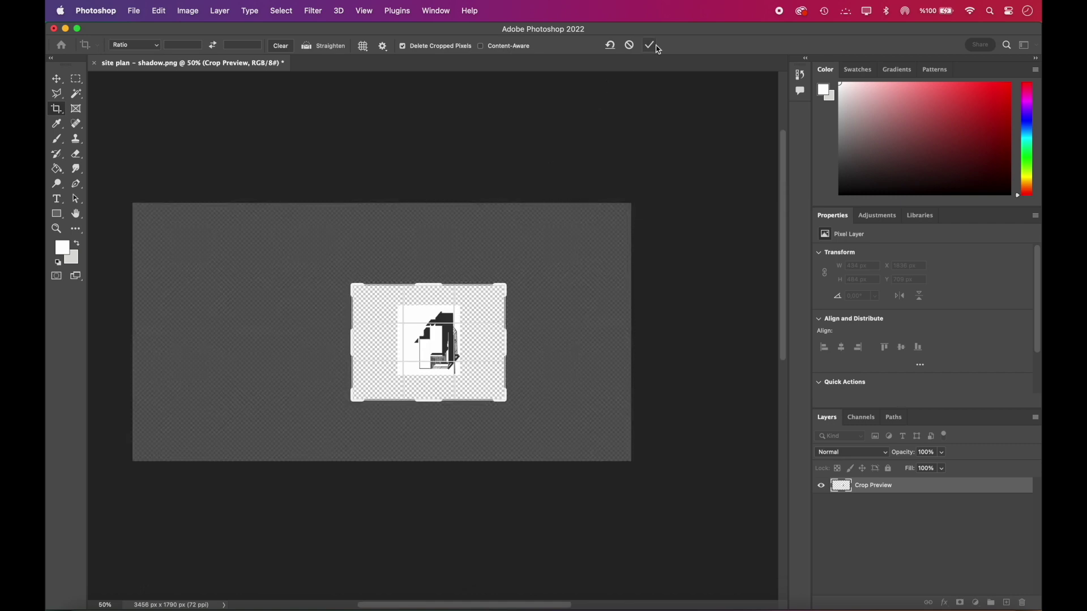
{"action": "left_click", "coordinate": [649, 45]}
Export the cropped building shadow image.
{"action": "left_click", "coordinate": [134, 11]}
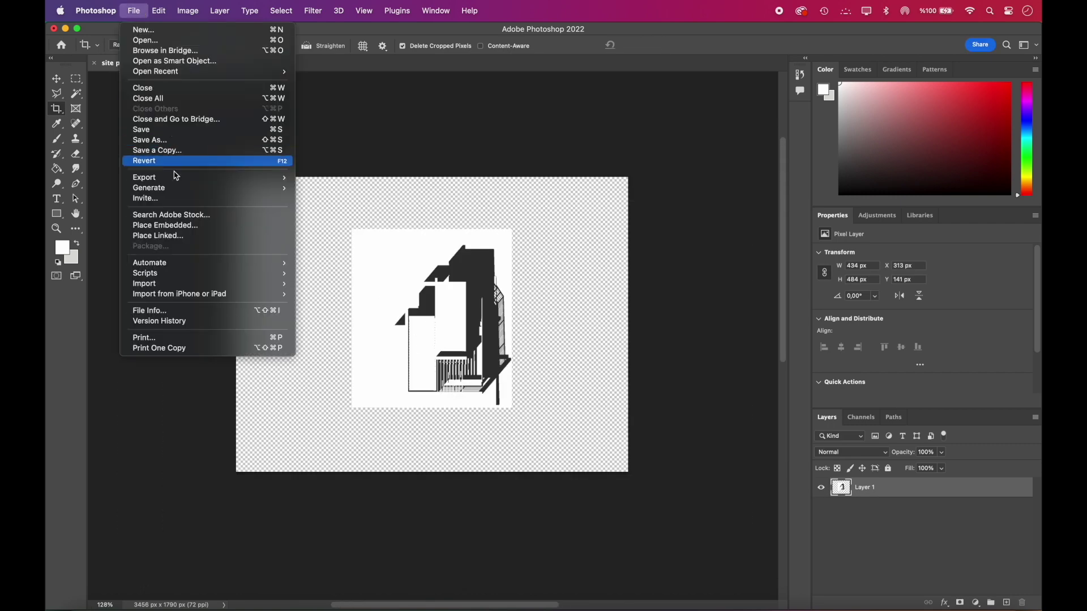
{"action": "mouse_move", "coordinate": [148, 177]}
{"action": "left_click", "coordinate": [323, 179]}
{"action": "key", "text": "Return"}
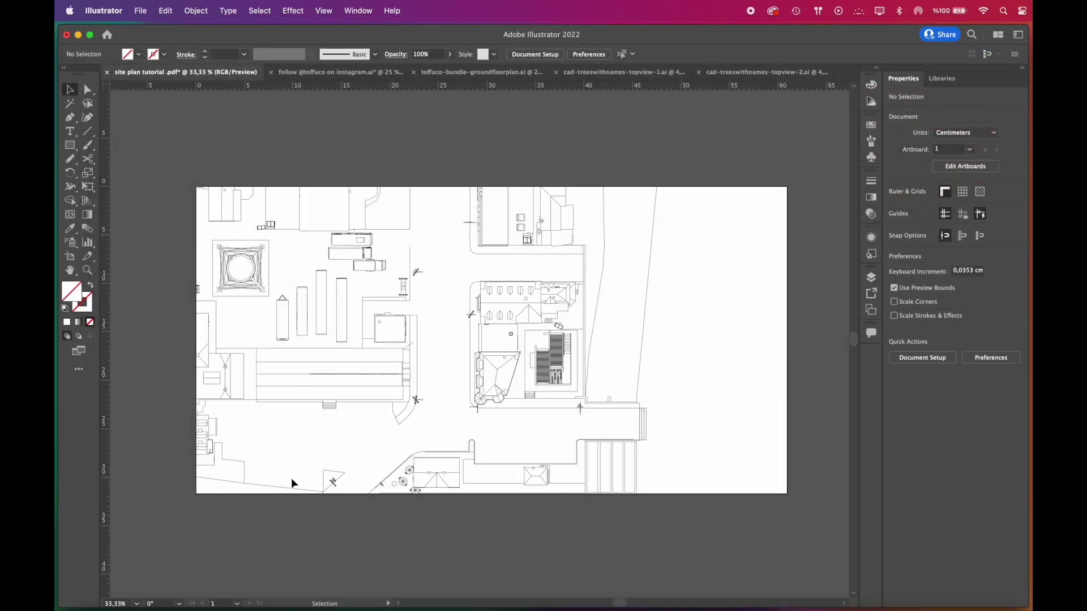
In Illustrator, select all linework of the site plan PDF, give its strokes round caps and round corner joins, and deselect.
{"action": "scroll", "coordinate": [585, 417], "scroll_direction": "up", "scroll_amount": 10}
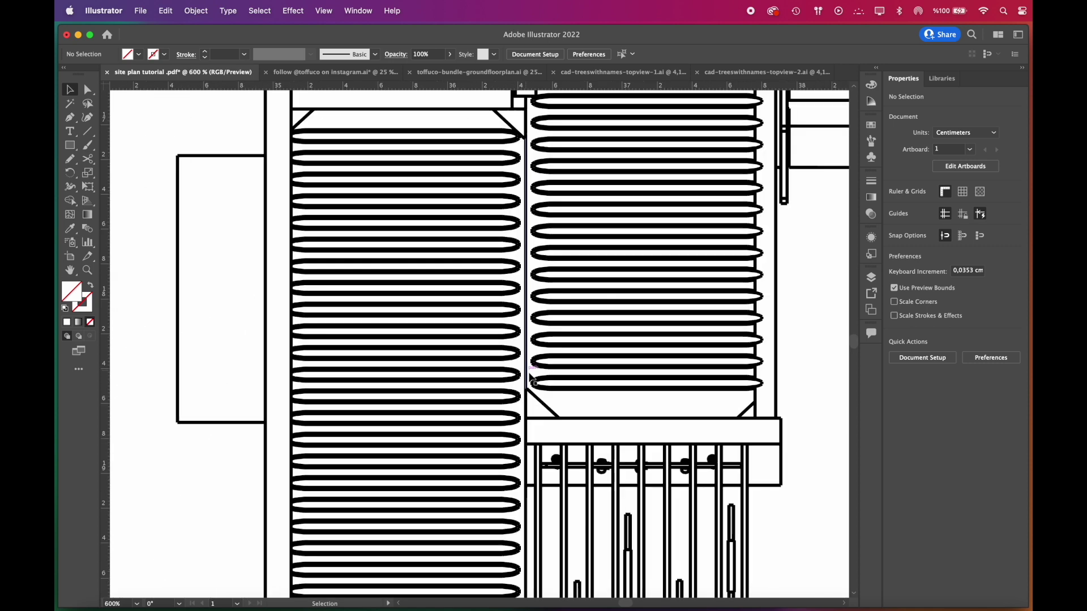
{"action": "scroll", "coordinate": [531, 378], "scroll_direction": "up", "scroll_amount": 4}
{"action": "scroll", "coordinate": [526, 315], "scroll_direction": "down", "scroll_amount": 8}
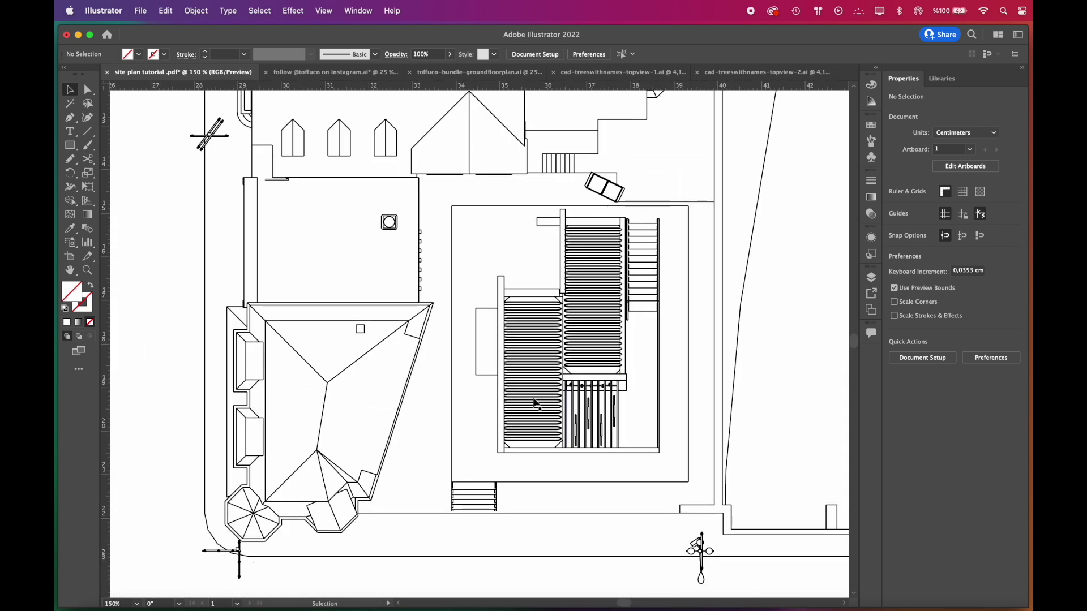
{"action": "key", "text": "super+a"}
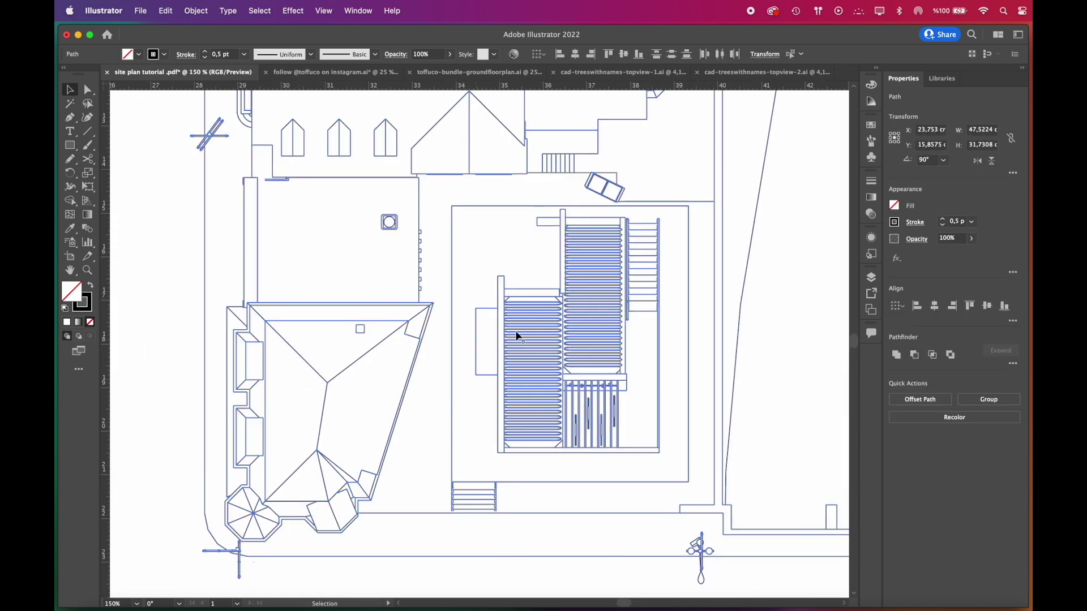
{"action": "scroll", "coordinate": [517, 334], "scroll_direction": "down", "scroll_amount": 5}
{"action": "scroll", "coordinate": [522, 328], "scroll_direction": "up", "scroll_amount": 2}
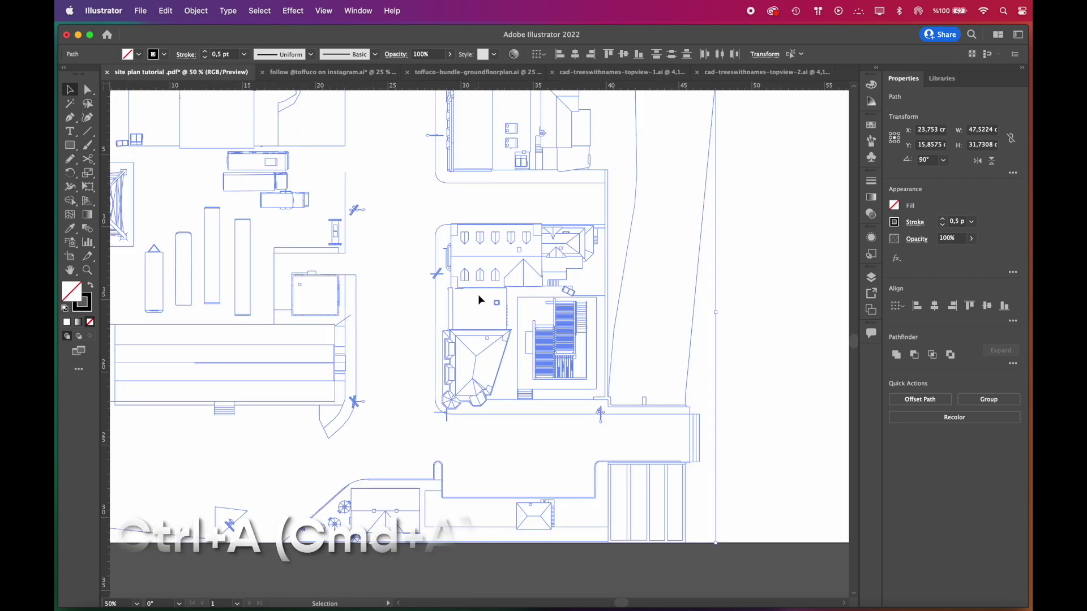
{"action": "left_click", "coordinate": [871, 180]}
{"action": "left_click", "coordinate": [780, 209]}
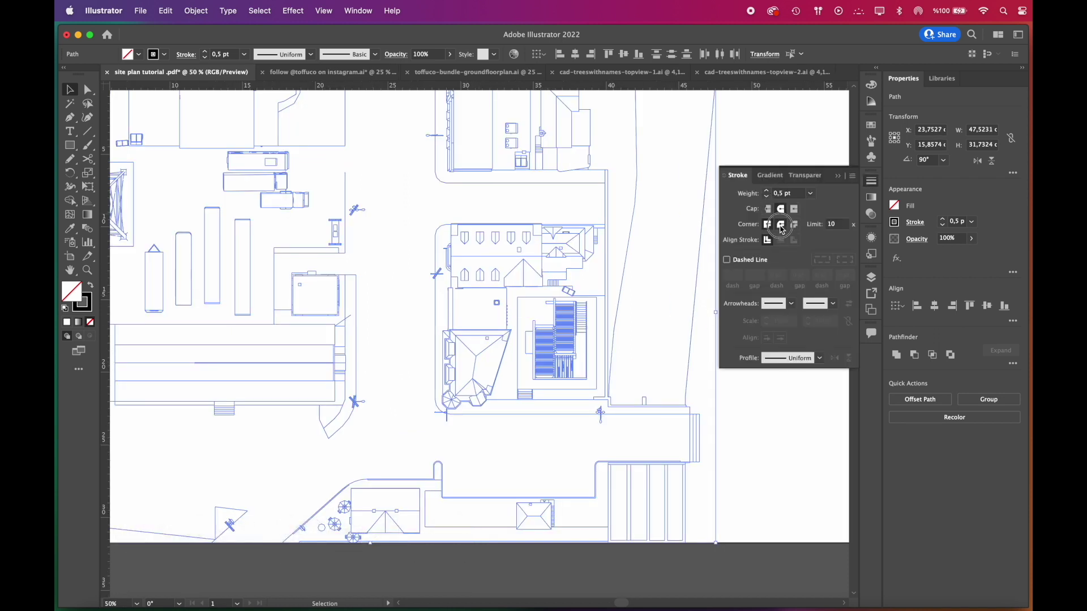
{"action": "left_click", "coordinate": [781, 225]}
{"action": "left_click", "coordinate": [839, 178]}
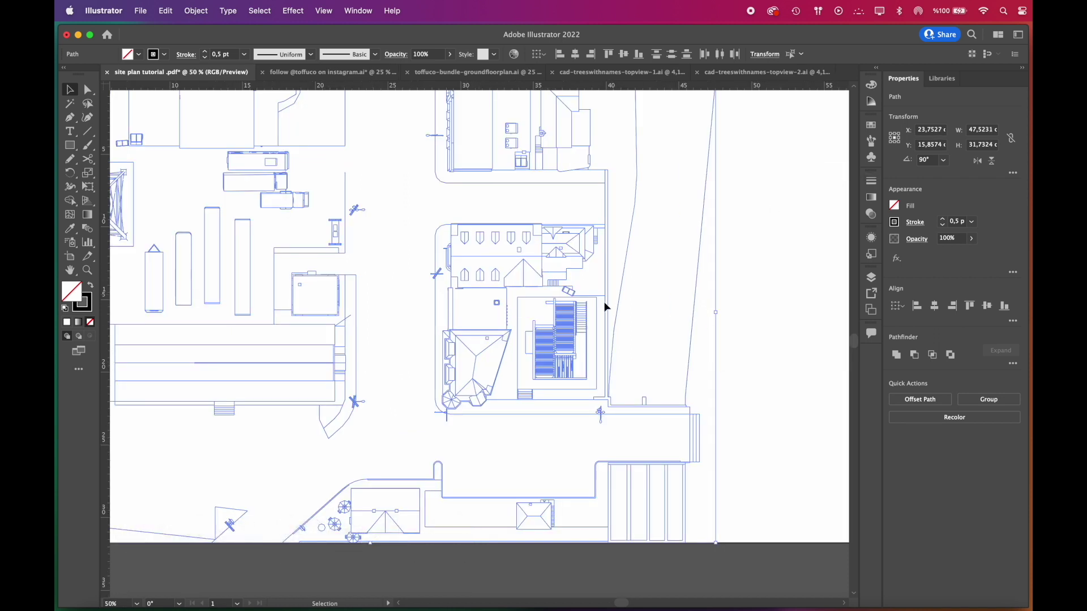
{"action": "scroll", "coordinate": [555, 344], "scroll_direction": "up", "scroll_amount": 5}
{"action": "left_click", "coordinate": [385, 455]}
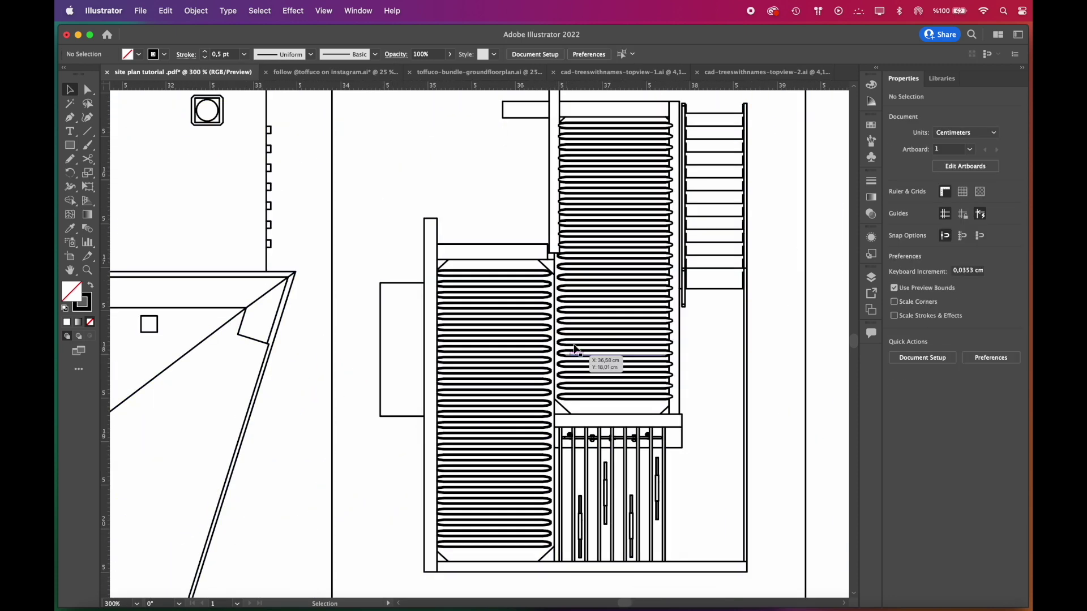
Resize the artboard to 40 cm wide and 30 cm high, and leave artboard editing.
{"action": "scroll", "coordinate": [566, 354], "scroll_direction": "up", "scroll_amount": 3}
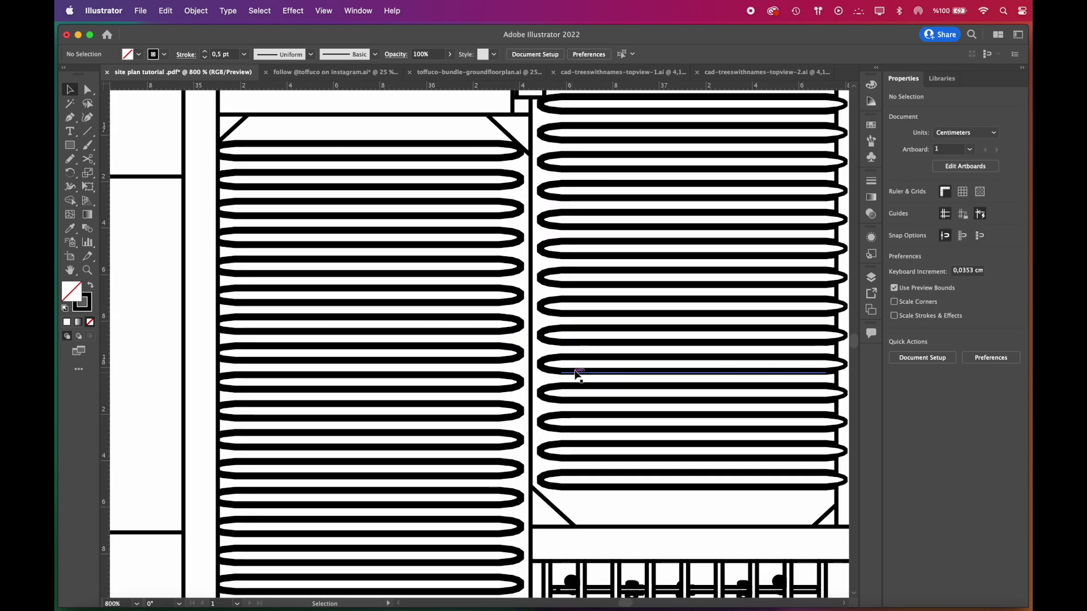
{"action": "scroll", "coordinate": [600, 328], "scroll_direction": "down", "scroll_amount": 9}
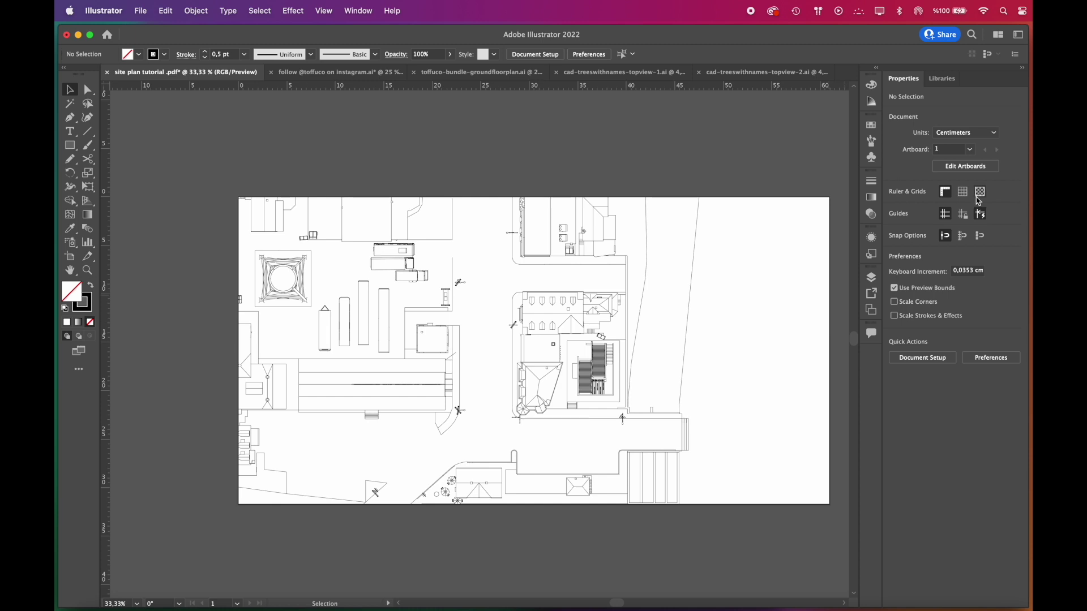
{"action": "left_click", "coordinate": [987, 166]}
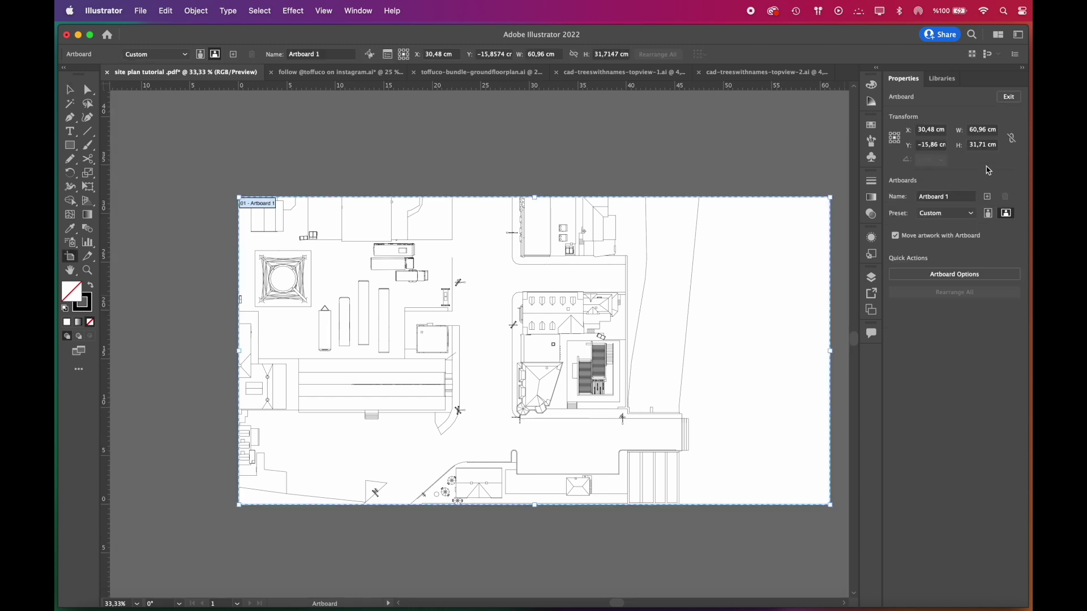
{"action": "left_click", "coordinate": [987, 129]}
{"action": "type", "text": "40"}
{"action": "left_click", "coordinate": [987, 146]}
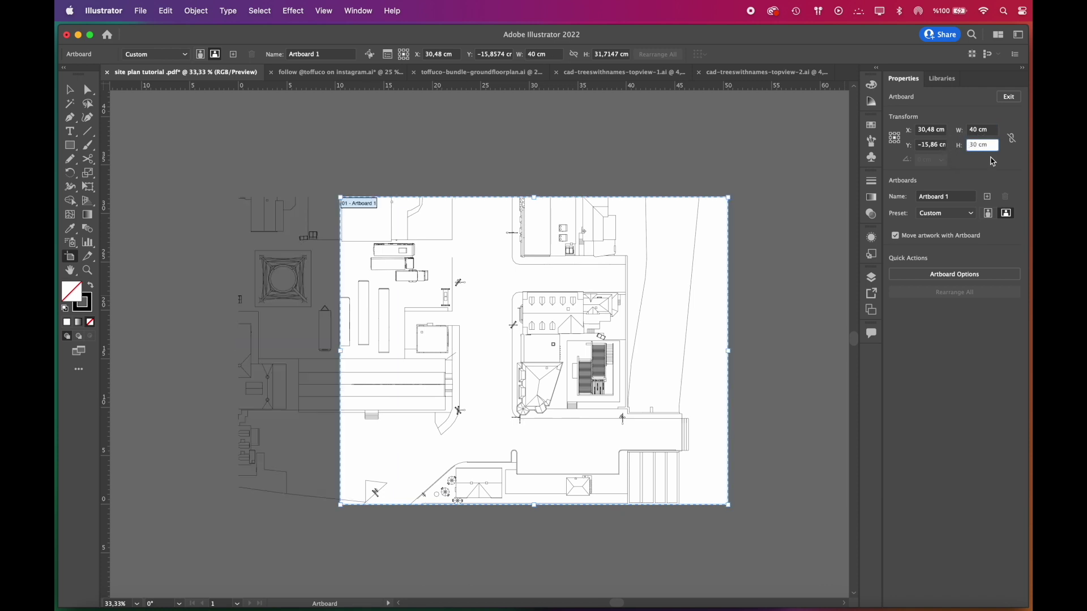
{"action": "left_click", "coordinate": [1008, 97]}
Draw a rectangle that exactly covers the 40 × 30 cm artboard.
{"action": "key", "text": "m"}
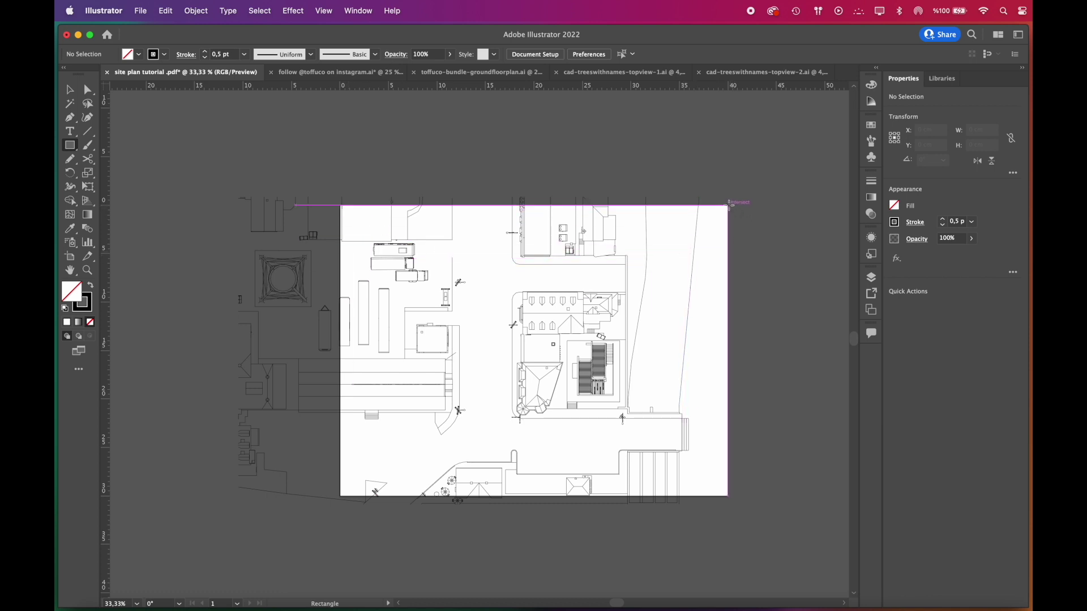
{"action": "left_click_drag", "start_coordinate": [729, 206], "coordinate": [339, 496]}
Trim the linework crossing the artboard's left edge with the Shape Builder tool, and delete the leftover linework outside it.
{"action": "key", "text": "a"}
{"action": "left_click_drag", "start_coordinate": [339, 535], "coordinate": [339, 536]}
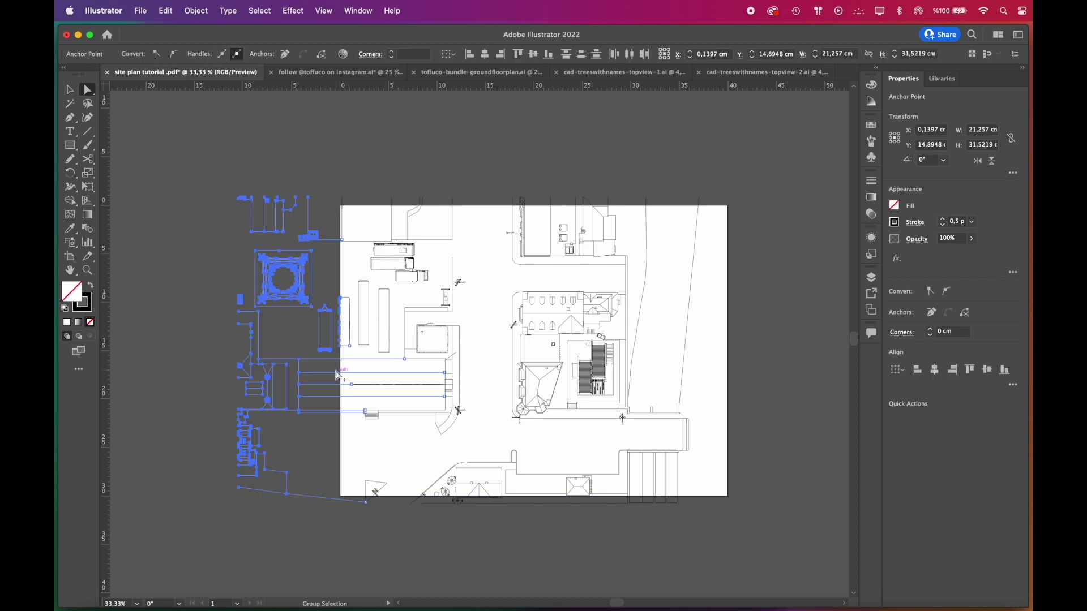
{"action": "scroll", "coordinate": [340, 372], "scroll_direction": "up", "scroll_amount": 3}
{"action": "scroll", "coordinate": [342, 430], "scroll_direction": "up", "scroll_amount": 1}
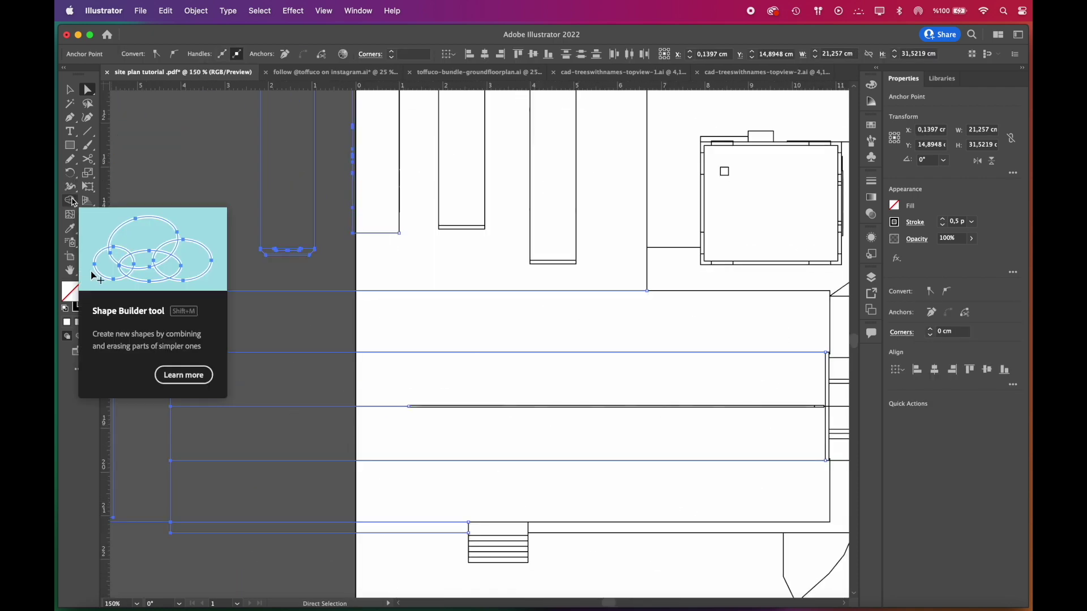
{"action": "left_click", "coordinate": [71, 201]}
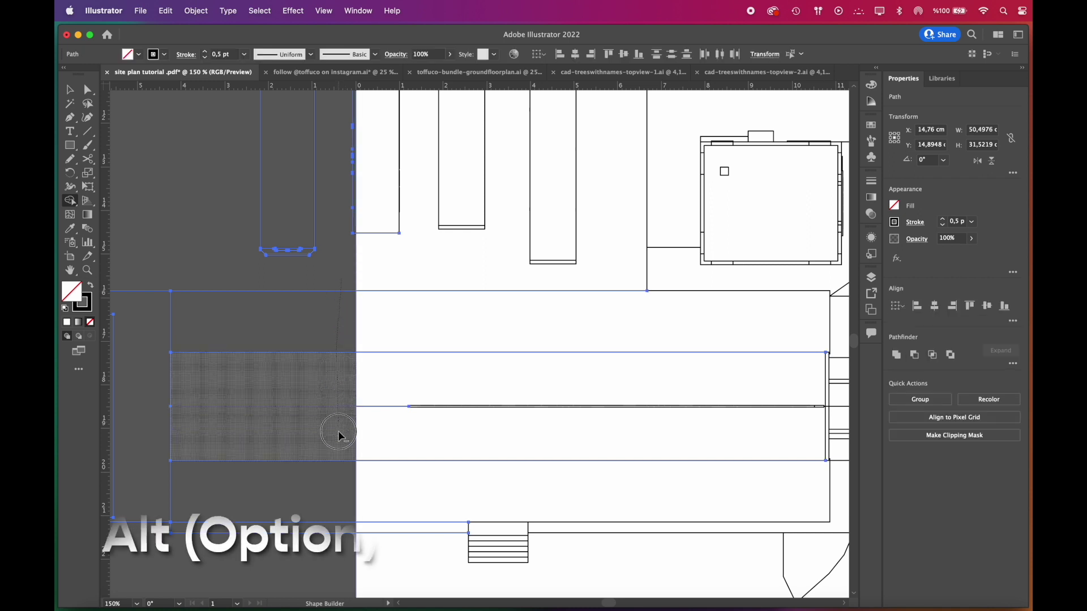
{"action": "mouse_move", "coordinate": [338, 430]}
{"action": "left_mouse_down"}
{"action": "mouse_move", "coordinate": [339, 550]}
{"action": "mouse_move", "coordinate": [338, 273]}
{"action": "mouse_move", "coordinate": [339, 312]}
{"action": "mouse_move", "coordinate": [349, 282]}
{"action": "left_mouse_up"}
{"action": "left_click_drag", "start_coordinate": [250, 178], "coordinate": [372, 552]}
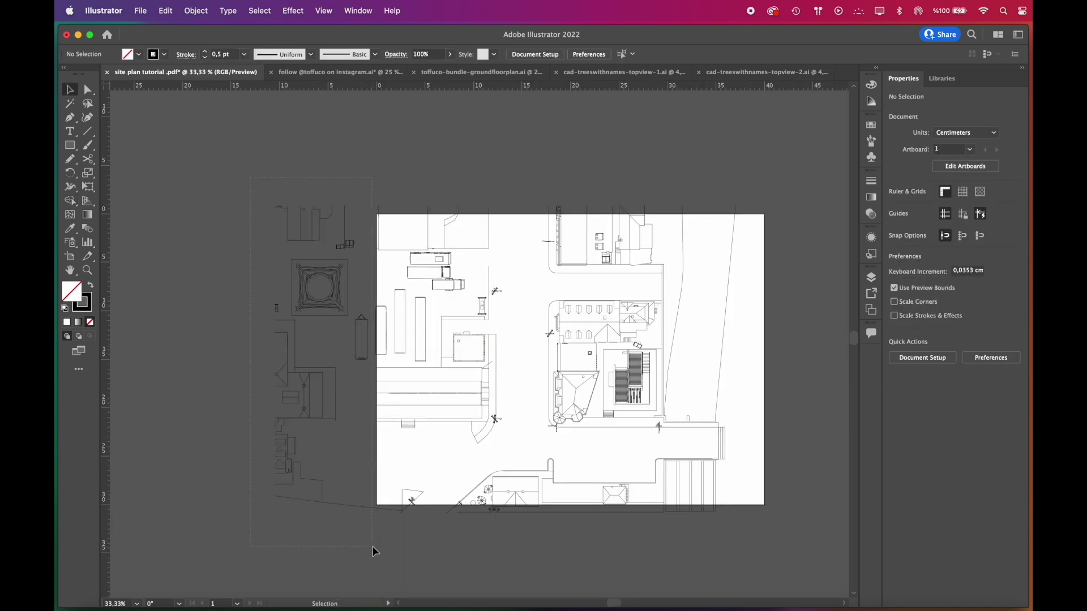
{"action": "key", "text": "Delete"}
Add two new layers above the layer holding the site plan linework.
{"action": "scroll", "coordinate": [638, 366], "scroll_direction": "up", "scroll_amount": 2}
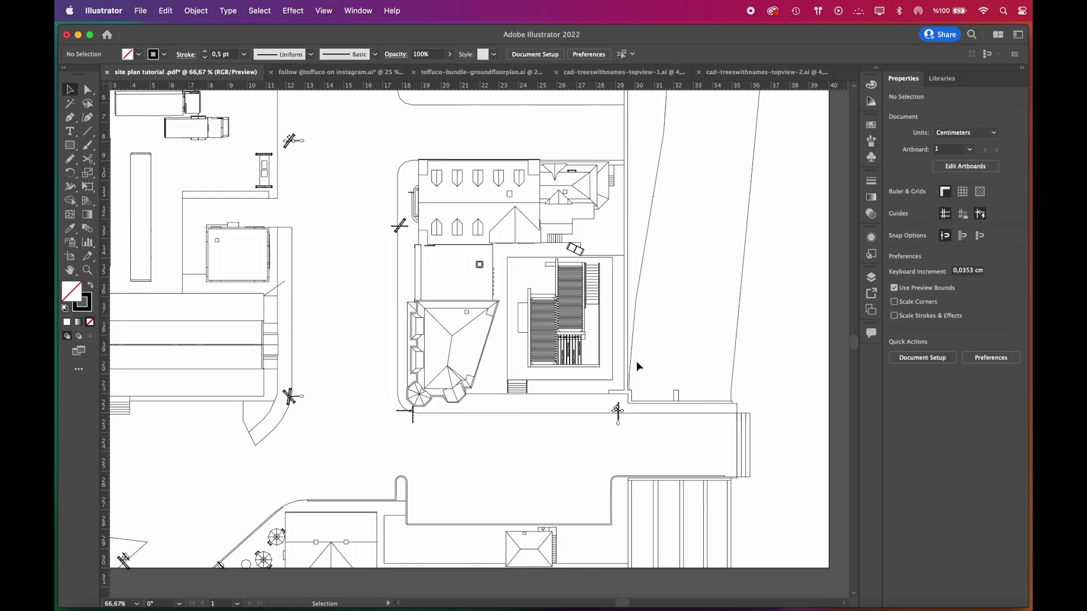
{"action": "left_click", "coordinate": [871, 279]}
{"action": "left_click", "coordinate": [825, 382]}
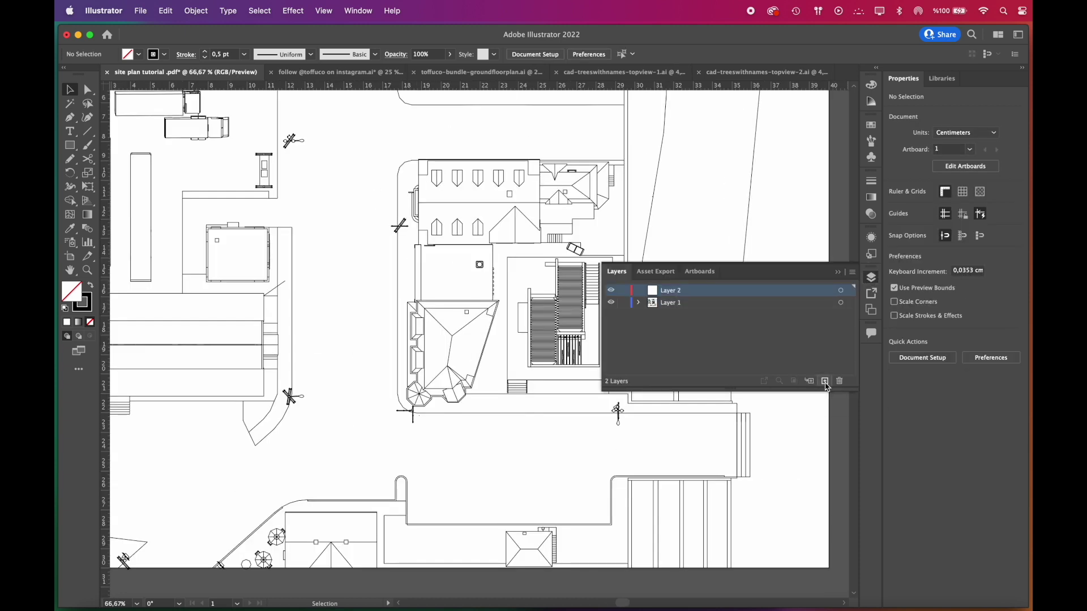
{"action": "left_click", "coordinate": [825, 382]}
Rename the three layers, from lowest to highest, as background, building and site elements.
{"action": "double_click", "coordinate": [673, 315]}
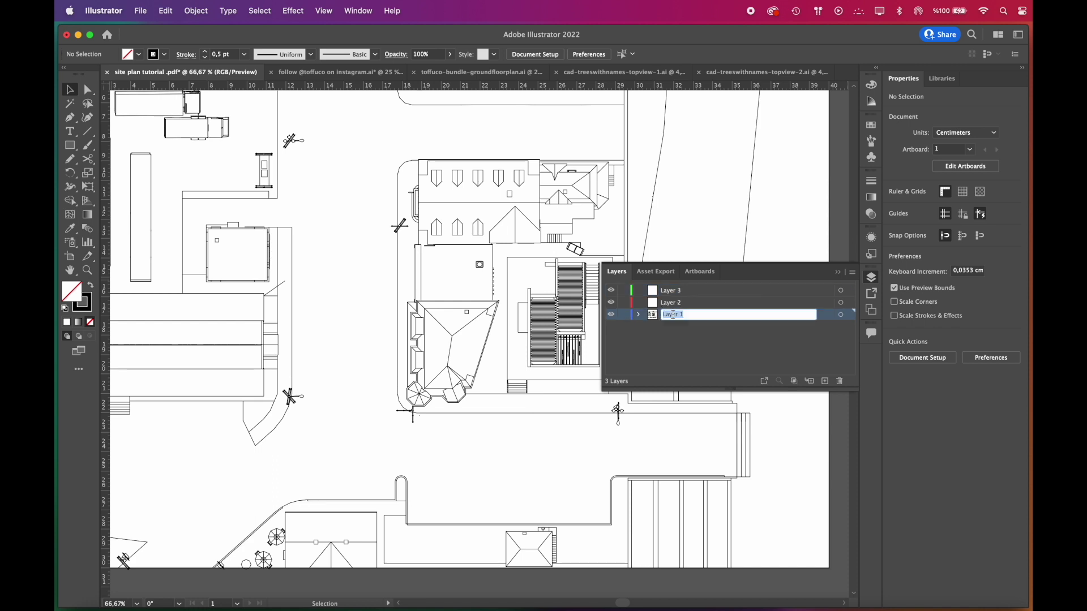
{"action": "type", "text": "nd"}
{"action": "key", "text": "Tab"}
{"action": "type", "text": "building"}
{"action": "key", "text": "Tab"}
{"action": "type", "text": "site"}
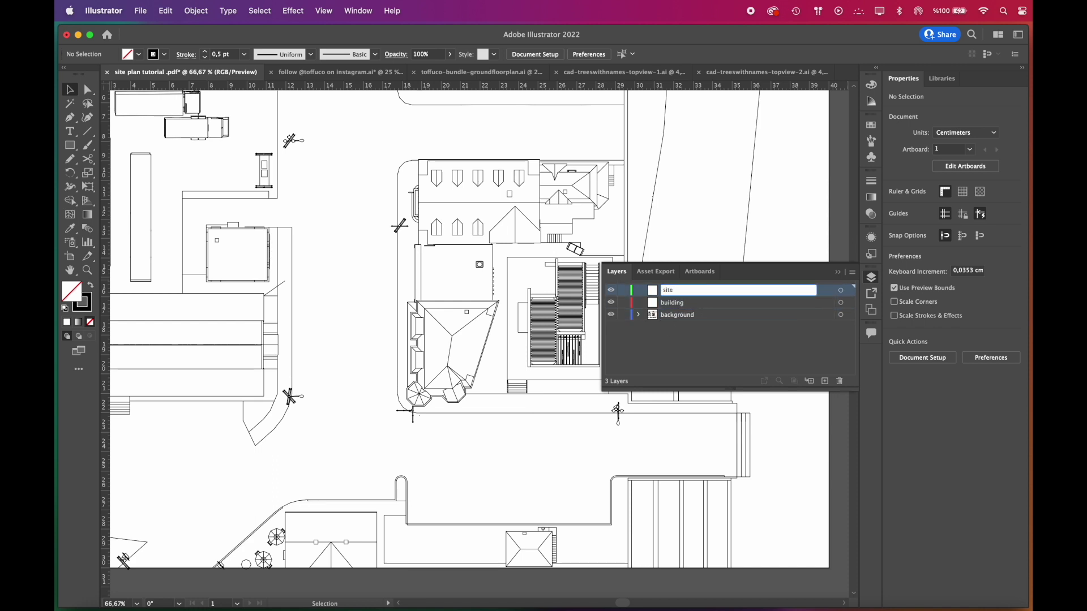
{"action": "type", "text": " elements"}
{"action": "key", "text": "Return"}
Move the project building's linework, with its plot outline and entrance stairs, to the building layer, and check it by toggling the layer's visibility.
{"action": "left_click", "coordinate": [673, 303]}
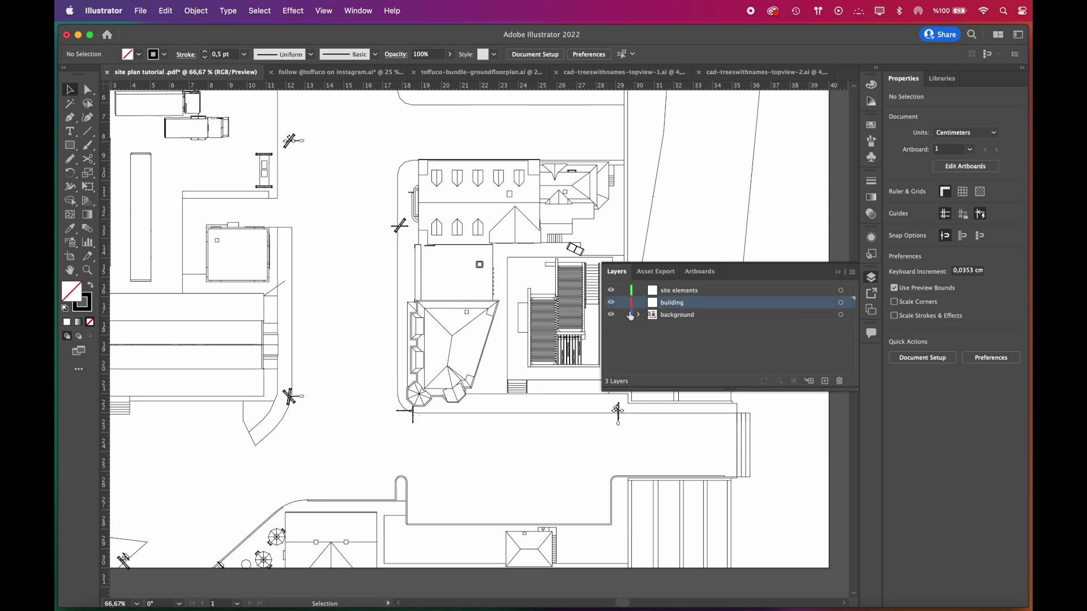
{"action": "left_click", "coordinate": [838, 272]}
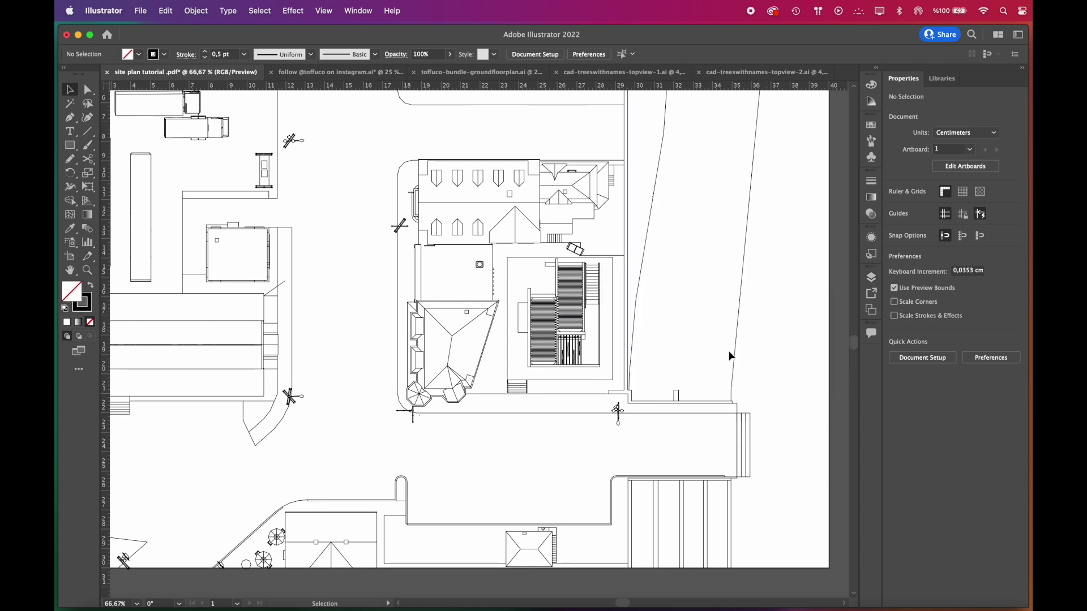
{"action": "scroll", "coordinate": [606, 316], "scroll_direction": "up", "scroll_amount": 2}
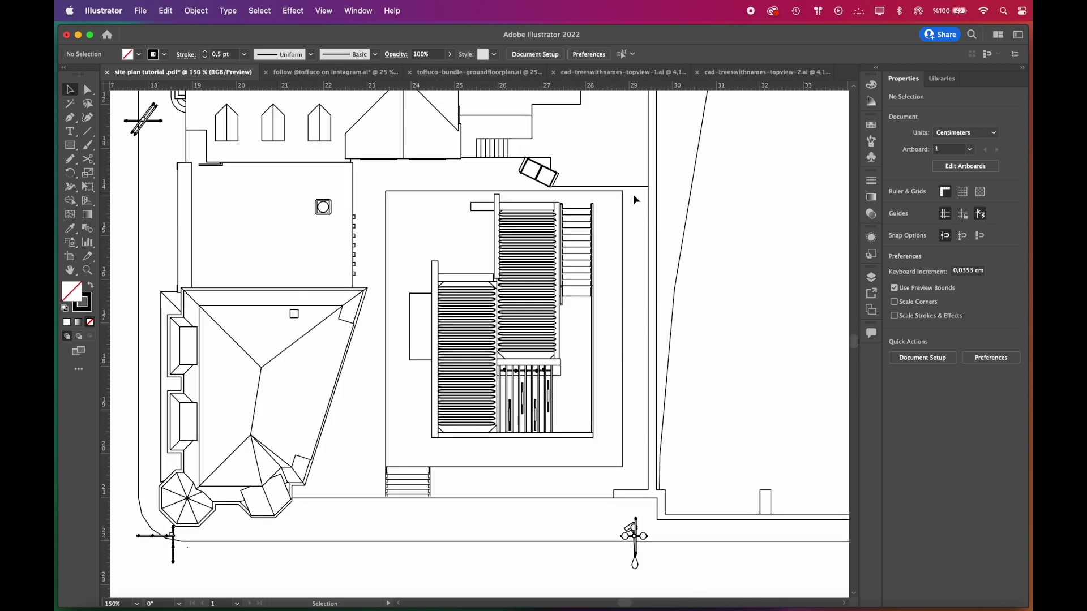
{"action": "left_click_drag", "start_coordinate": [631, 189], "coordinate": [370, 487]}
{"action": "scroll", "coordinate": [509, 396], "scroll_direction": "right", "scroll_amount": 2}
{"action": "left_click", "coordinate": [871, 278]}
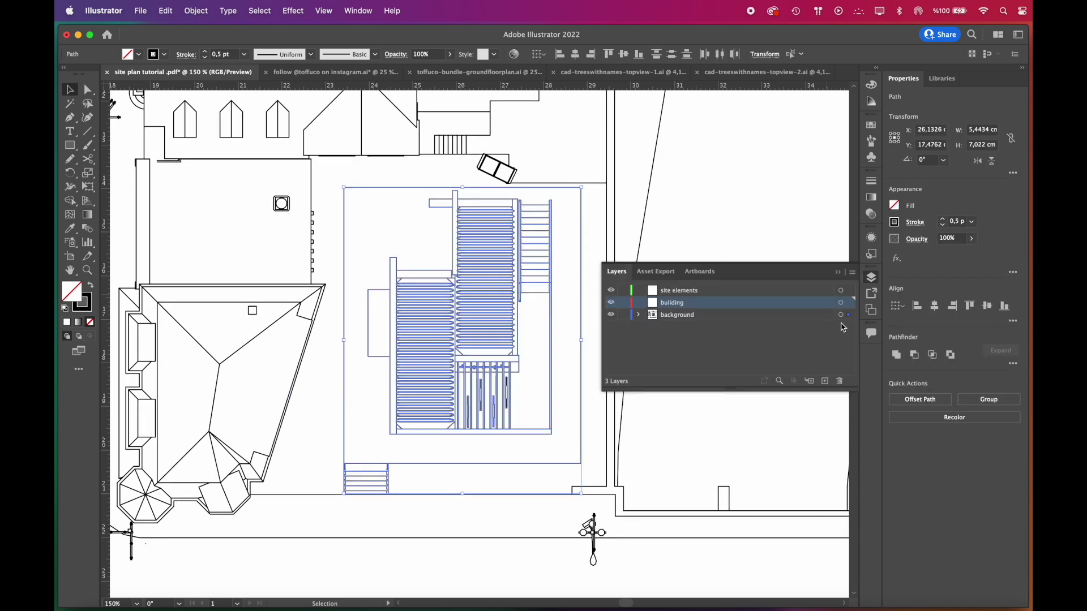
{"action": "left_click_drag", "start_coordinate": [850, 319], "coordinate": [849, 303]}
{"action": "left_click", "coordinate": [609, 304]}
{"action": "left_click", "coordinate": [611, 303]}
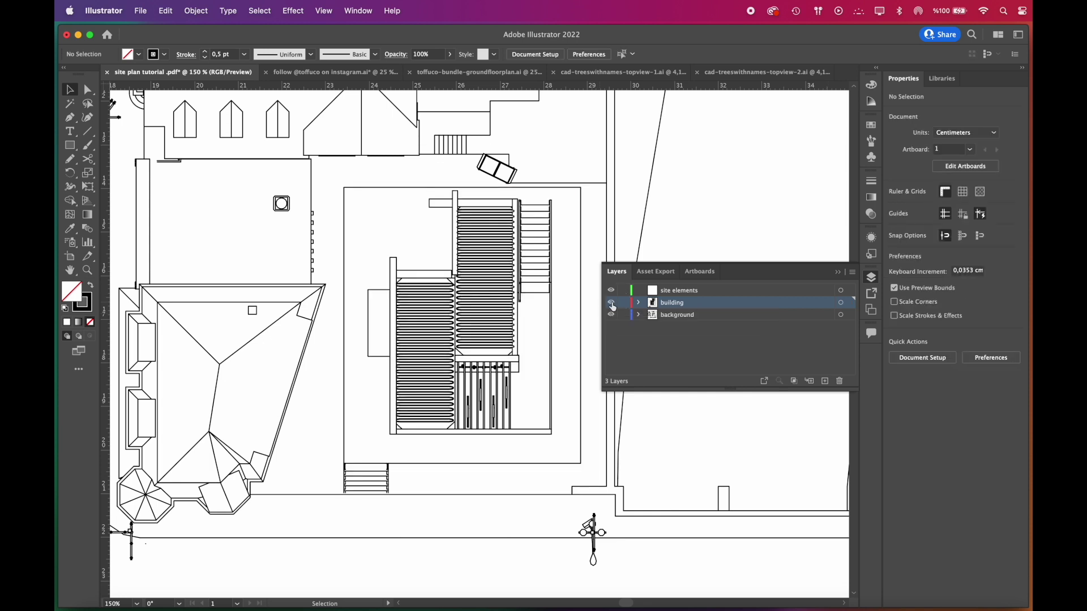
Hide the building layer and make the background layer active.
{"action": "key", "text": "super+minus"}
{"action": "key", "text": "super+minus"}
{"action": "left_click", "coordinate": [612, 303]}
{"action": "left_click", "coordinate": [703, 316]}
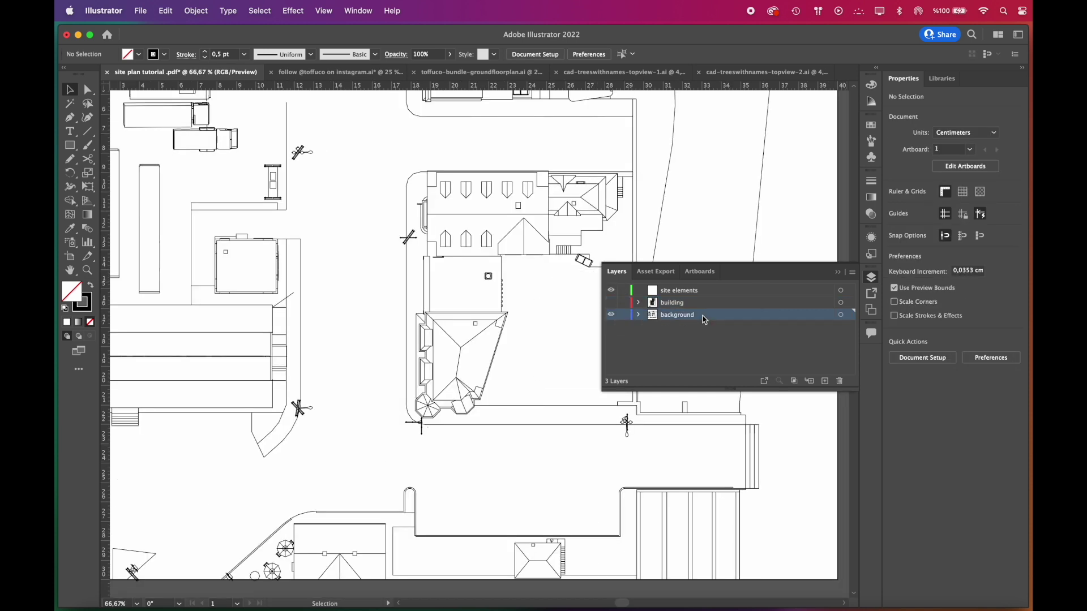
{"action": "left_click", "coordinate": [843, 273]}
Give all background linework a 0.25 pt stroke in light grey #B8B8B8, and deselect it.
{"action": "scroll", "coordinate": [600, 309], "scroll_direction": "down", "scroll_amount": 1}
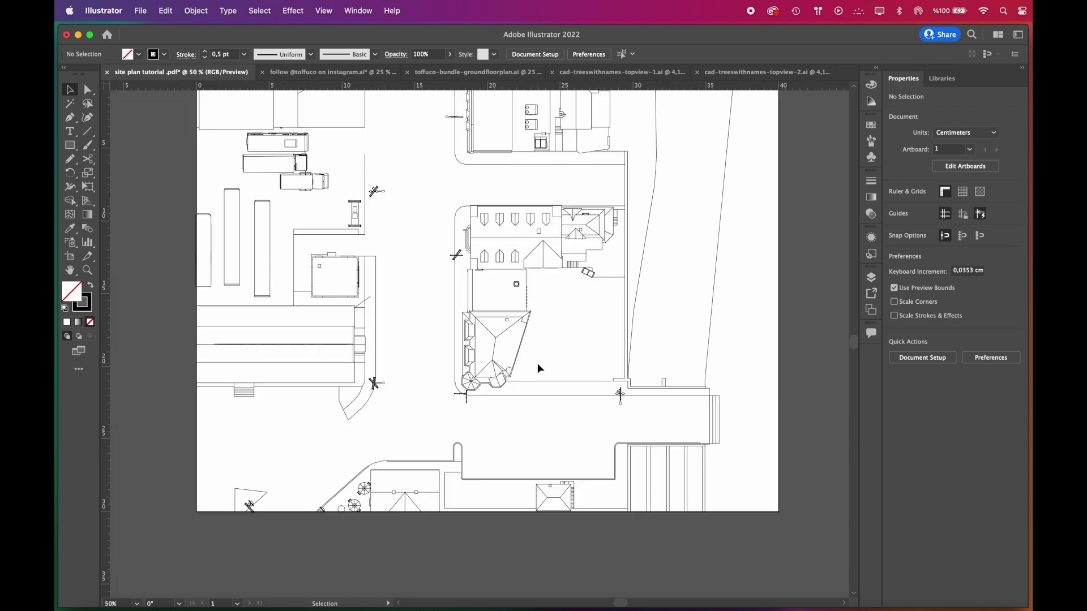
{"action": "scroll", "coordinate": [537, 363], "scroll_direction": "up", "scroll_amount": 1}
{"action": "key", "text": "super+a"}
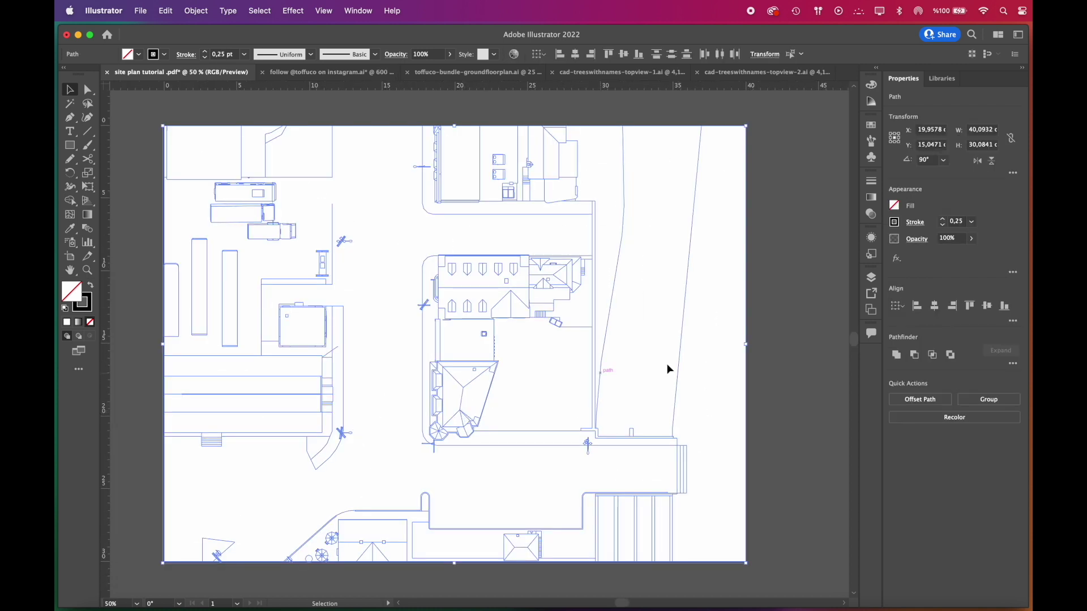
{"action": "left_click", "coordinate": [972, 223]}
{"action": "left_click", "coordinate": [981, 241]}
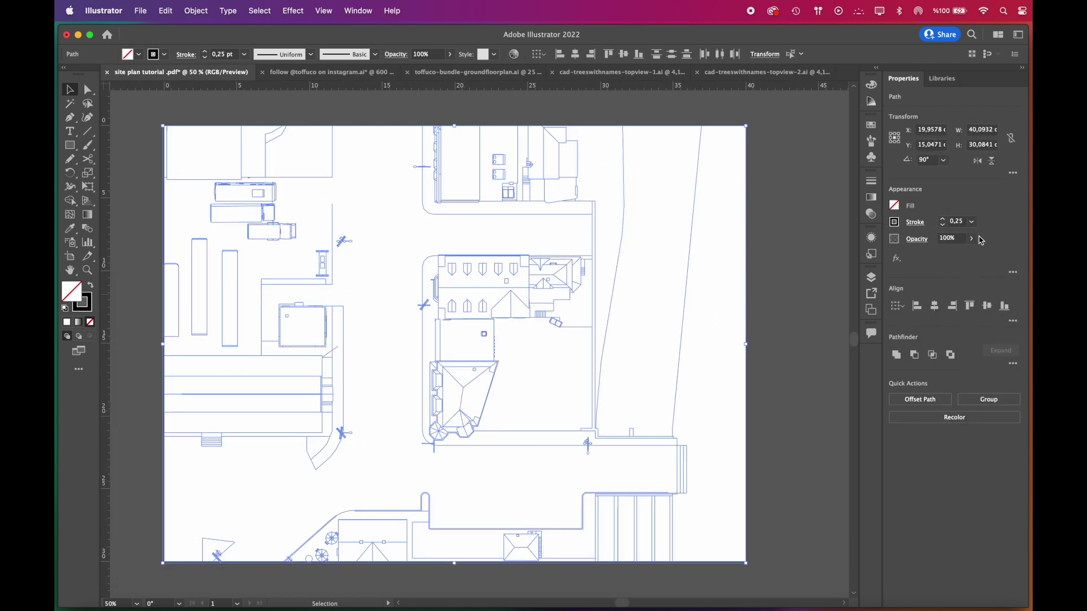
{"action": "double_click", "coordinate": [89, 313]}
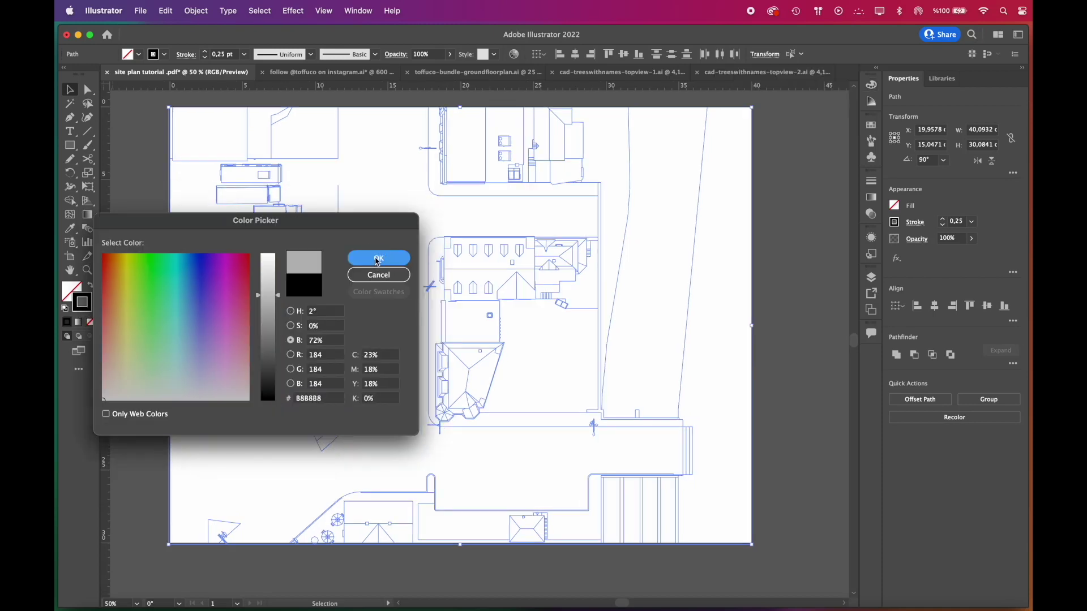
{"action": "left_click", "coordinate": [375, 256]}
{"action": "left_click", "coordinate": [494, 561]}
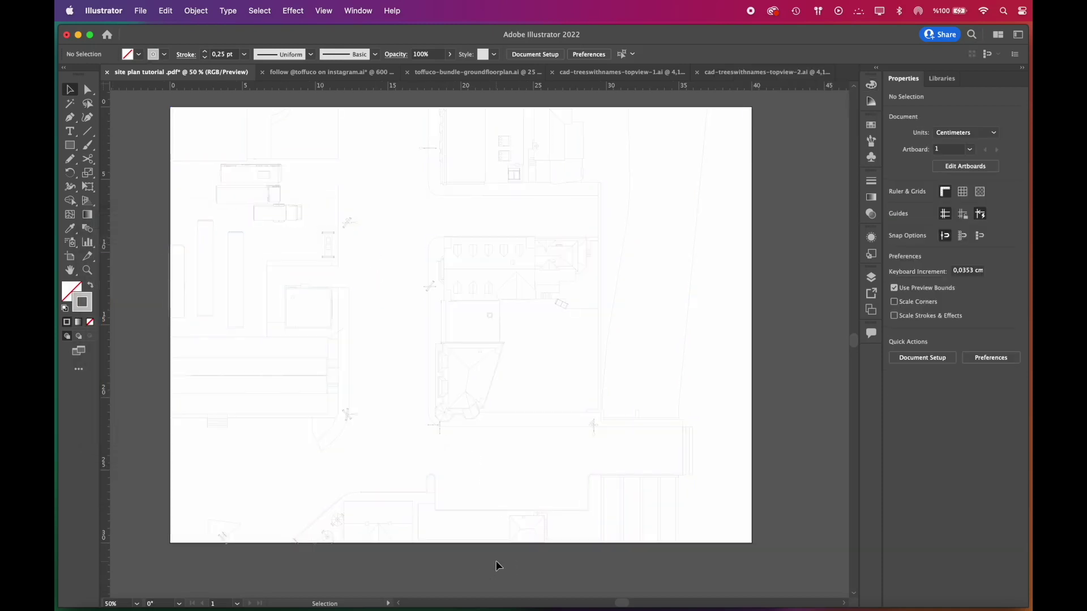
Select the outer outline segments of the tapered corner building with the octagonal turret and set their stroke colour to black 000000.
{"action": "scroll", "coordinate": [500, 380], "scroll_direction": "up", "scroll_amount": 4}
{"action": "scroll", "coordinate": [504, 358], "scroll_direction": "up", "scroll_amount": 1}
{"action": "scroll", "coordinate": [399, 167], "scroll_direction": "up", "scroll_amount": 1}
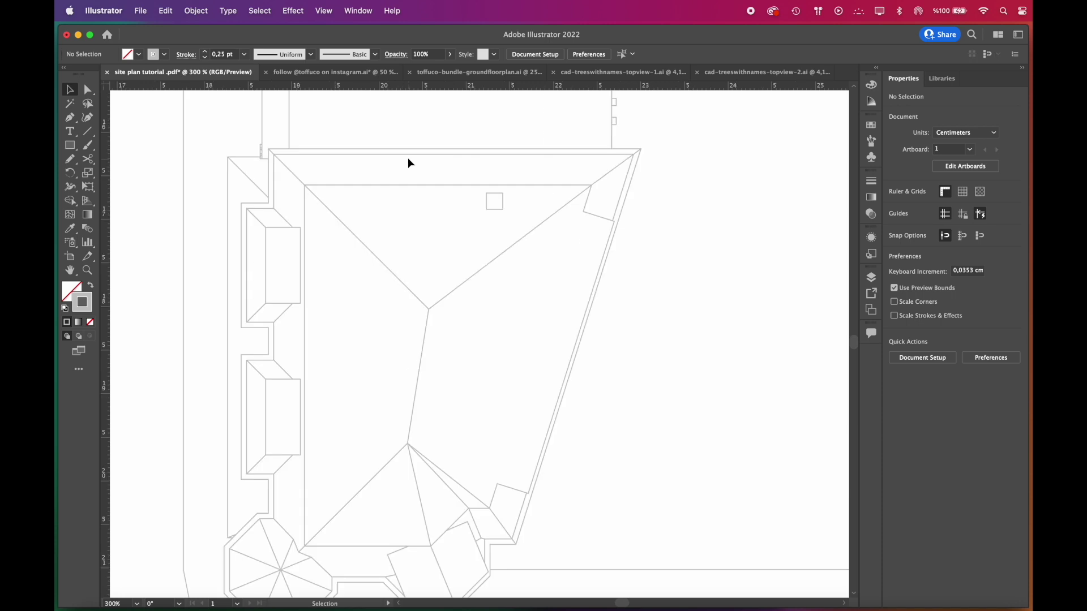
{"action": "left_click", "coordinate": [406, 150]}
{"action": "left_click", "coordinate": [641, 153], "text": "shift"}
{"action": "scroll", "coordinate": [522, 449], "scroll_direction": "down", "scroll_amount": 5}
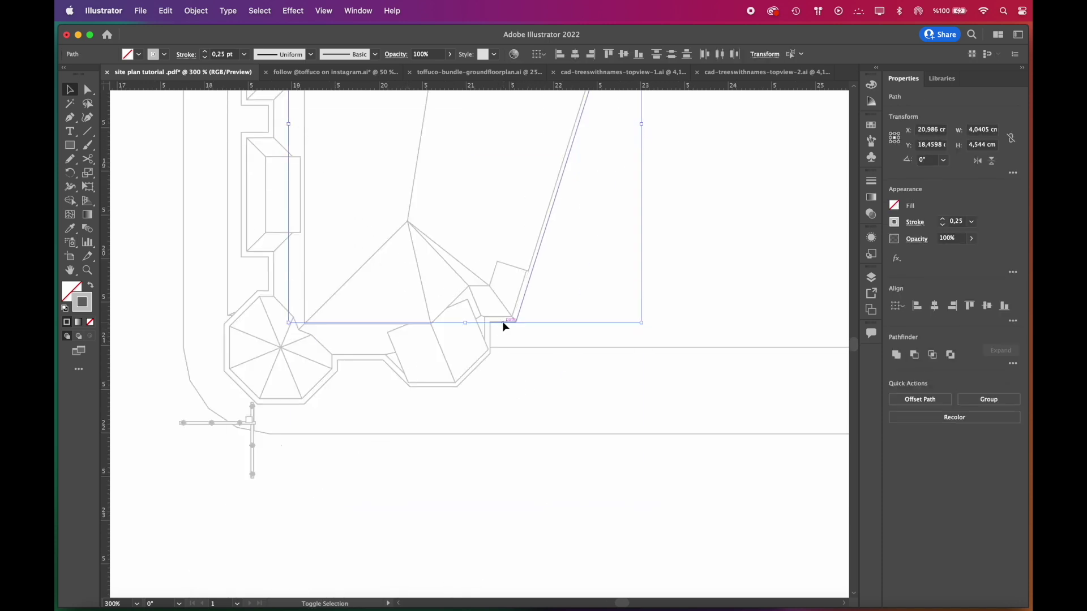
{"action": "left_click", "coordinate": [236, 395], "text": "shift"}
{"action": "scroll", "coordinate": [237, 406], "scroll_direction": "up", "scroll_amount": 1}
{"action": "scroll", "coordinate": [224, 355], "scroll_direction": "up", "scroll_amount": 5}
{"action": "left_click", "coordinate": [286, 346], "text": "shift"}
{"action": "scroll", "coordinate": [269, 441], "scroll_direction": "down", "scroll_amount": 5}
{"action": "scroll", "coordinate": [270, 436], "scroll_direction": "up", "scroll_amount": 3}
{"action": "scroll", "coordinate": [294, 199], "scroll_direction": "up", "scroll_amount": 6}
{"action": "scroll", "coordinate": [308, 130], "scroll_direction": "down", "scroll_amount": 8}
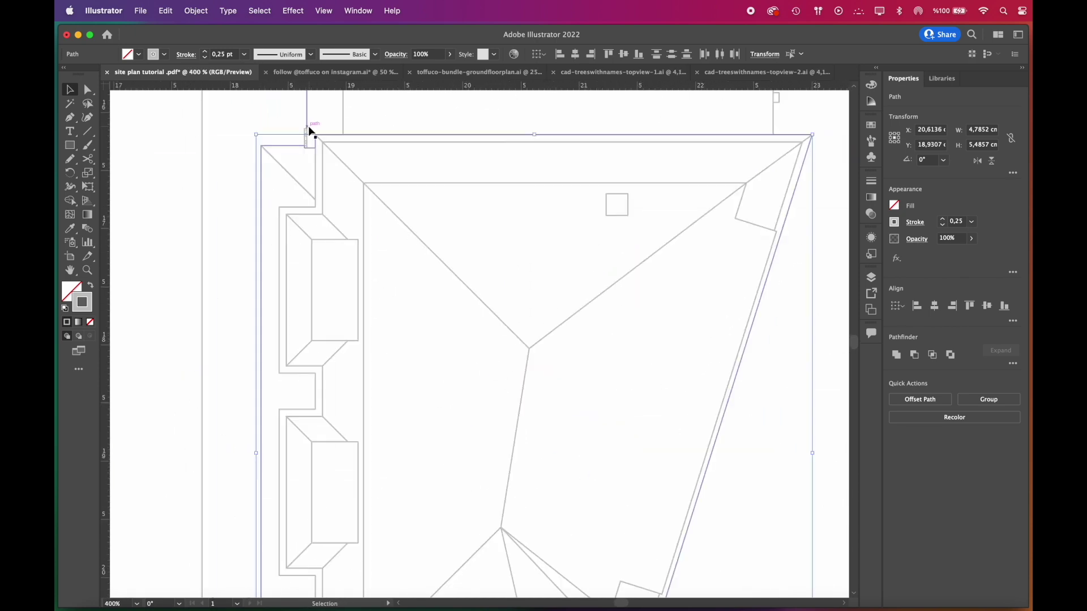
{"action": "double_click", "coordinate": [88, 310]}
{"action": "left_click_drag", "start_coordinate": [280, 300], "coordinate": [283, 409]}
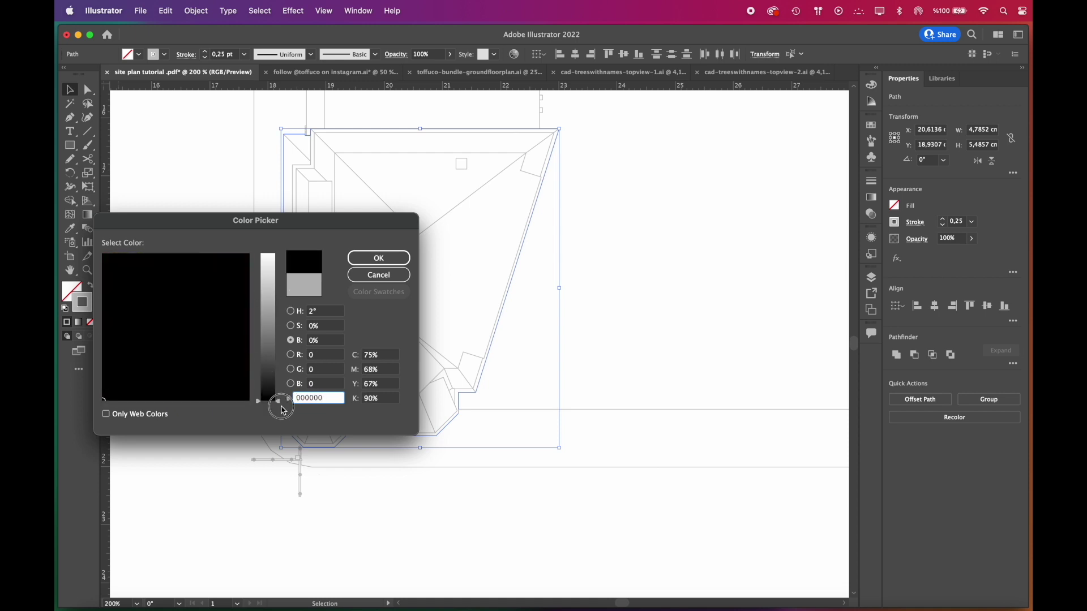
{"action": "left_click", "coordinate": [378, 259]}
Group the black outline segments of the tapered corner building and deselect the group.
{"action": "key", "text": "super+g"}
{"action": "scroll", "coordinate": [458, 418], "scroll_direction": "up", "scroll_amount": 5}
{"action": "scroll", "coordinate": [538, 433], "scroll_direction": "down", "scroll_amount": 5}
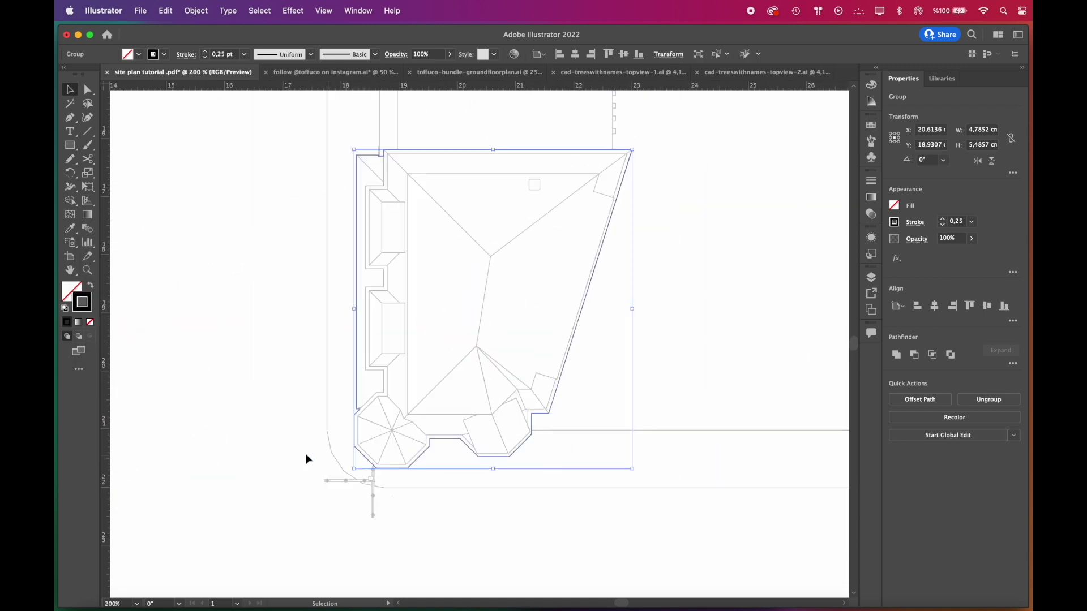
{"action": "left_click", "coordinate": [253, 446]}
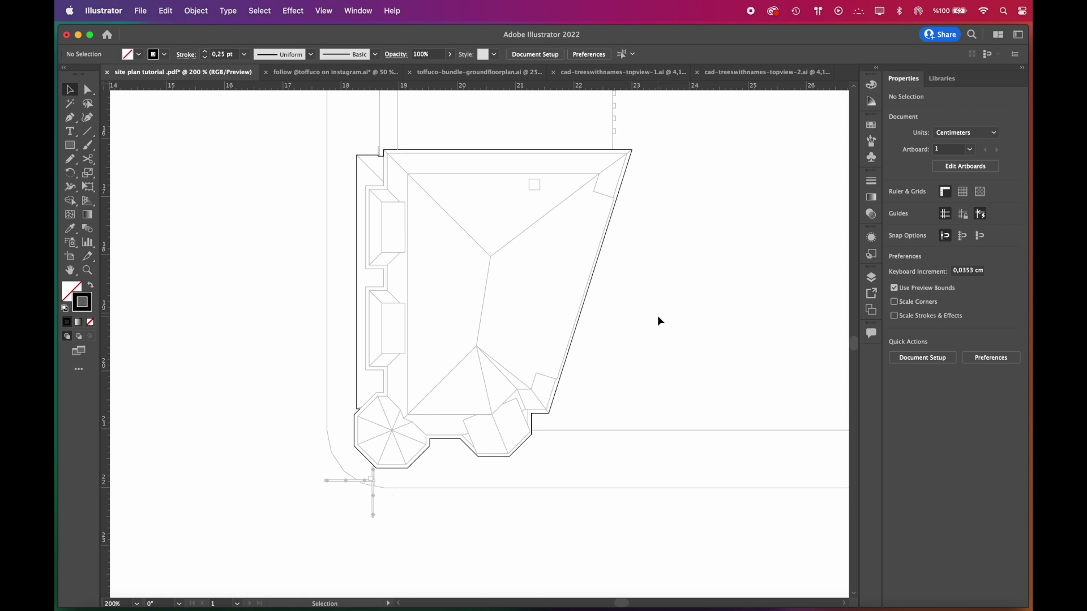
Select the outer outline segments of the square-roofed building on the plan's left side, colour them black and group them.
{"action": "scroll", "coordinate": [513, 358], "scroll_direction": "down", "scroll_amount": 5}
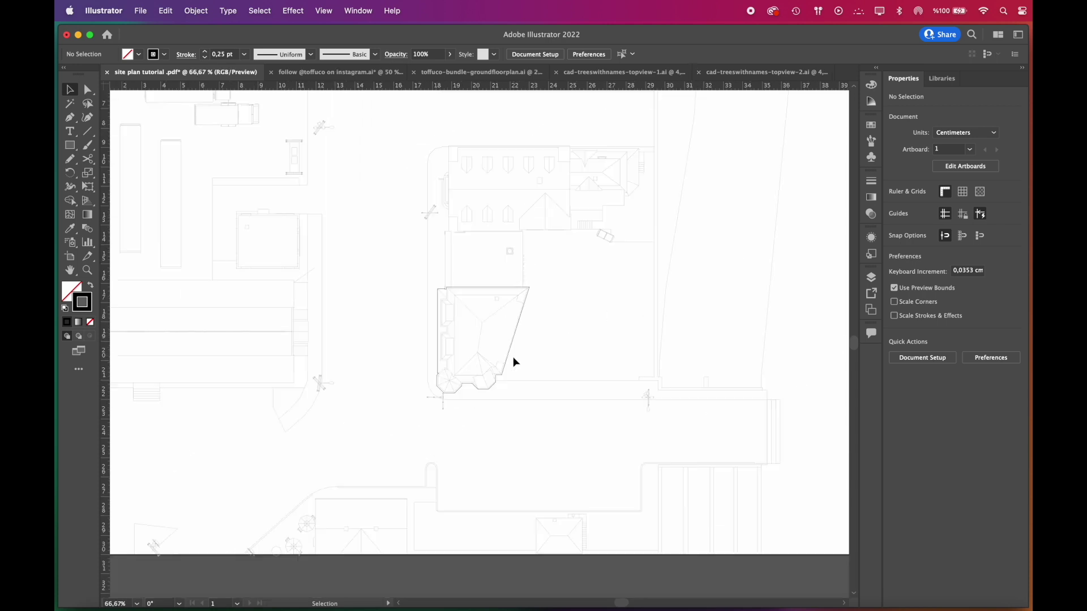
{"action": "left_click", "coordinate": [340, 419], "text": "shift"}
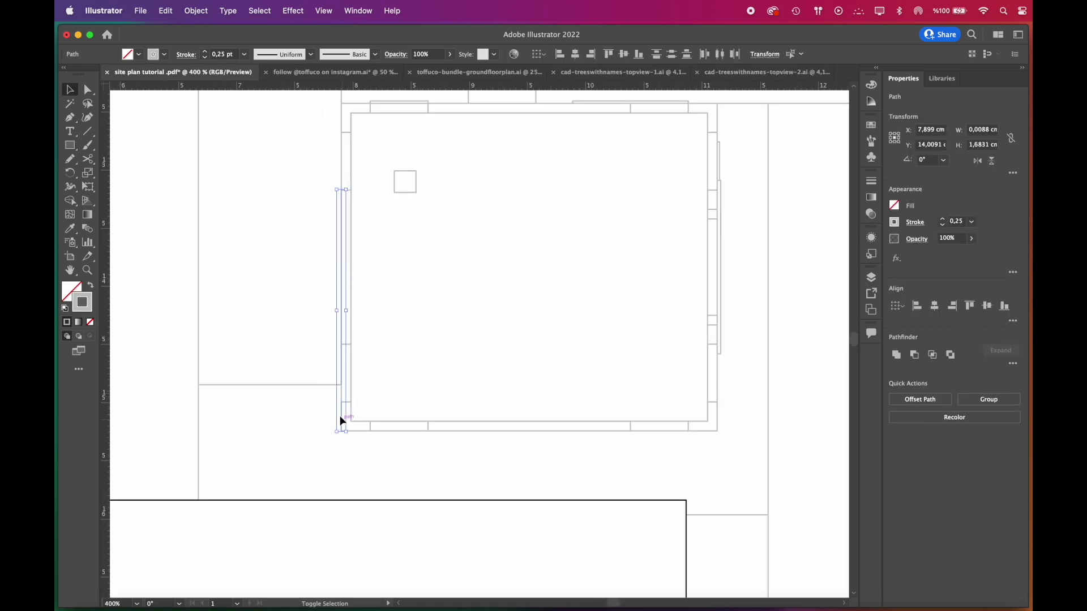
{"action": "left_click", "coordinate": [399, 431], "text": "shift"}
{"action": "left_click", "coordinate": [668, 430], "text": "shift"}
{"action": "left_click", "coordinate": [717, 422], "text": "shift"}
{"action": "scroll", "coordinate": [719, 331], "scroll_direction": "up", "scroll_amount": 3}
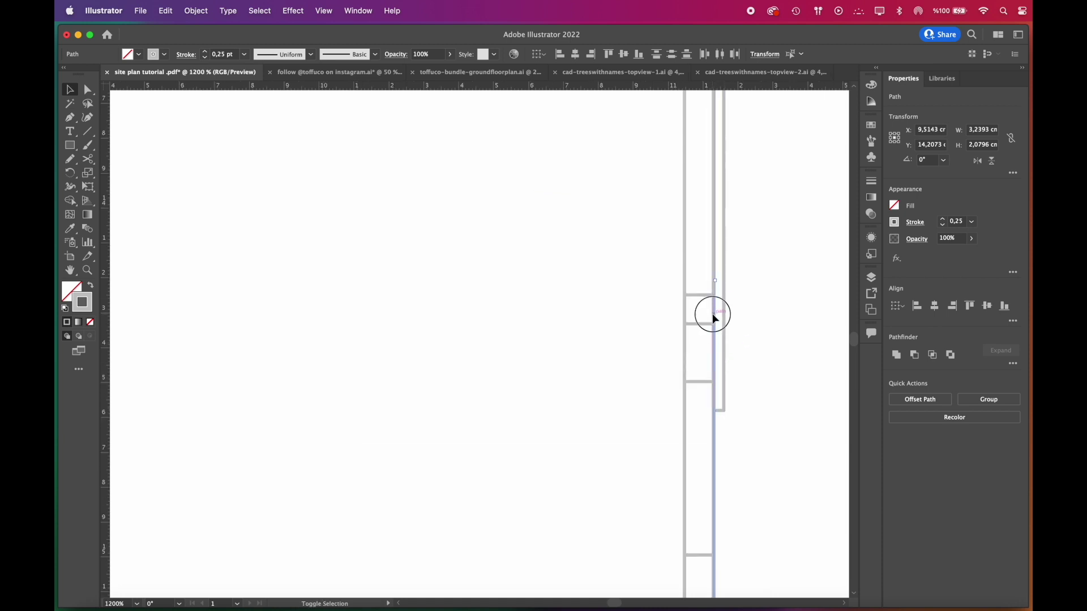
{"action": "scroll", "coordinate": [393, 364], "scroll_direction": "down", "scroll_amount": 4}
{"action": "left_click", "coordinate": [349, 284]}
{"action": "scroll", "coordinate": [414, 270], "scroll_direction": "up", "scroll_amount": 4}
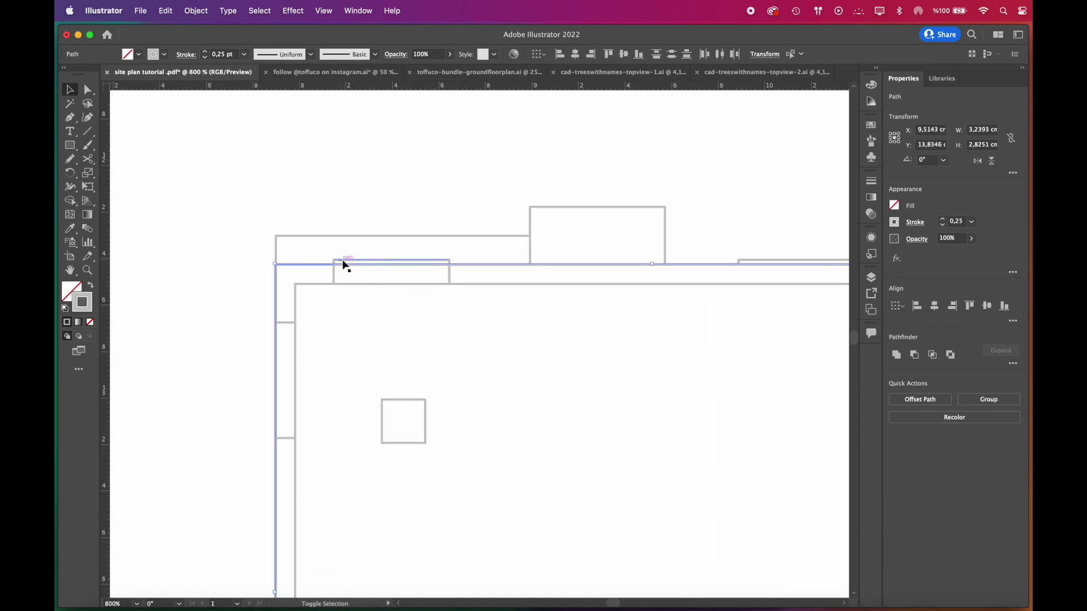
{"action": "scroll", "coordinate": [360, 247], "scroll_direction": "down", "scroll_amount": 6}
{"action": "left_click", "coordinate": [293, 393]}
{"action": "right_click", "coordinate": [295, 392]}
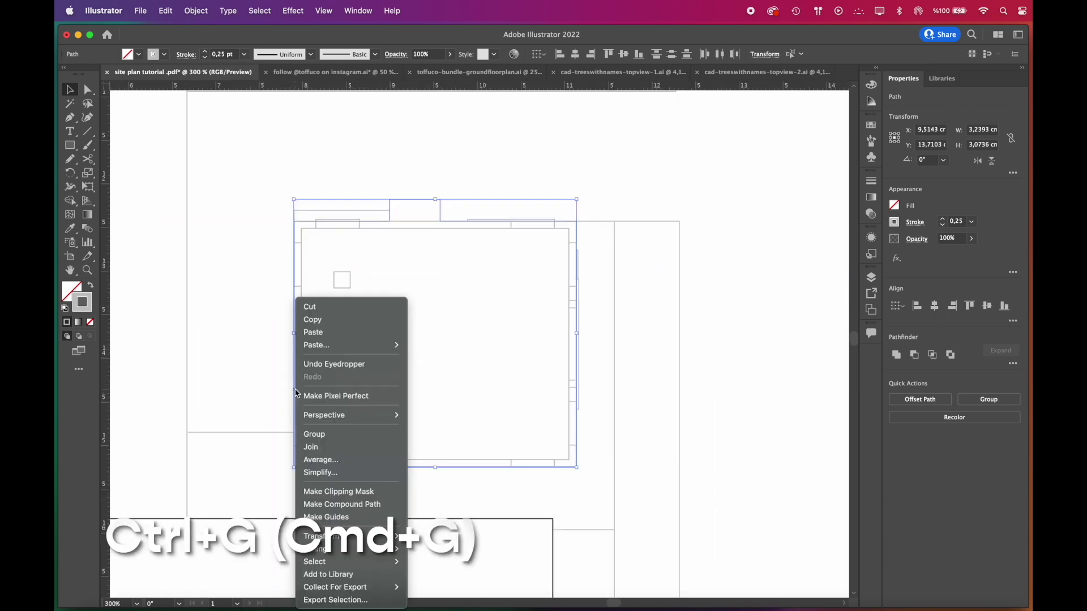
{"action": "left_click", "coordinate": [340, 436]}
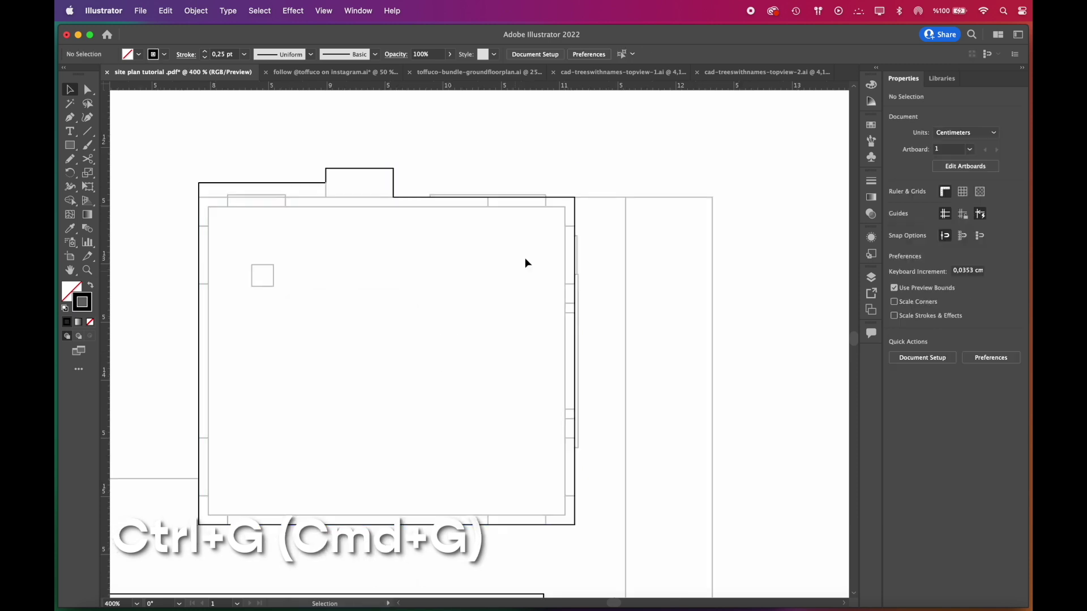
Select the square-roofed building's outline together with all other building outlines that share its black stroke.
{"action": "scroll", "coordinate": [527, 263], "scroll_direction": "down", "scroll_amount": 4}
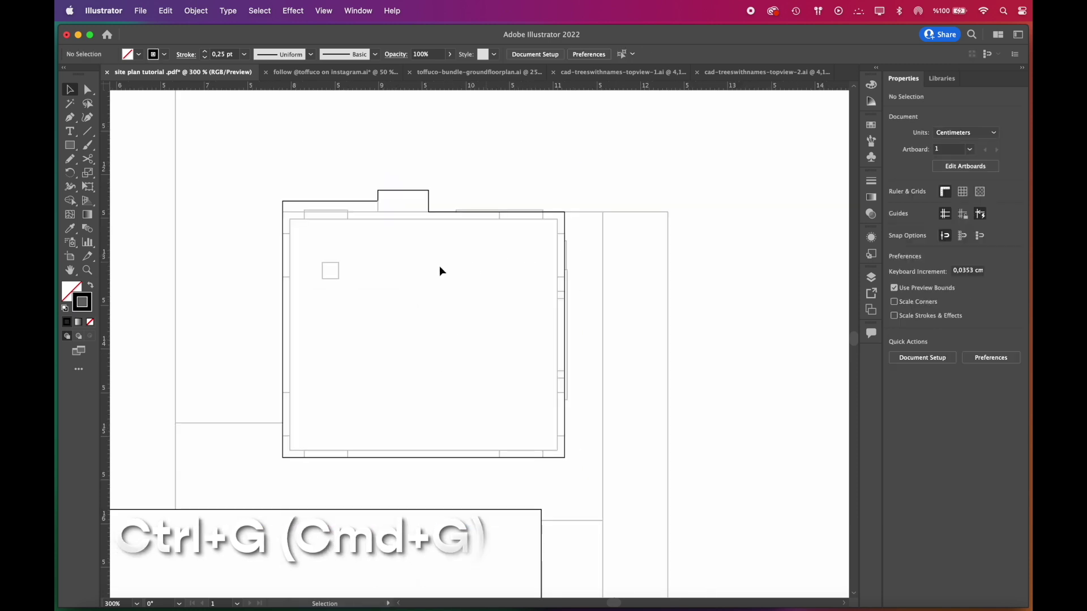
{"action": "scroll", "coordinate": [332, 308], "scroll_direction": "down", "scroll_amount": 4}
{"action": "left_click", "coordinate": [265, 330]}
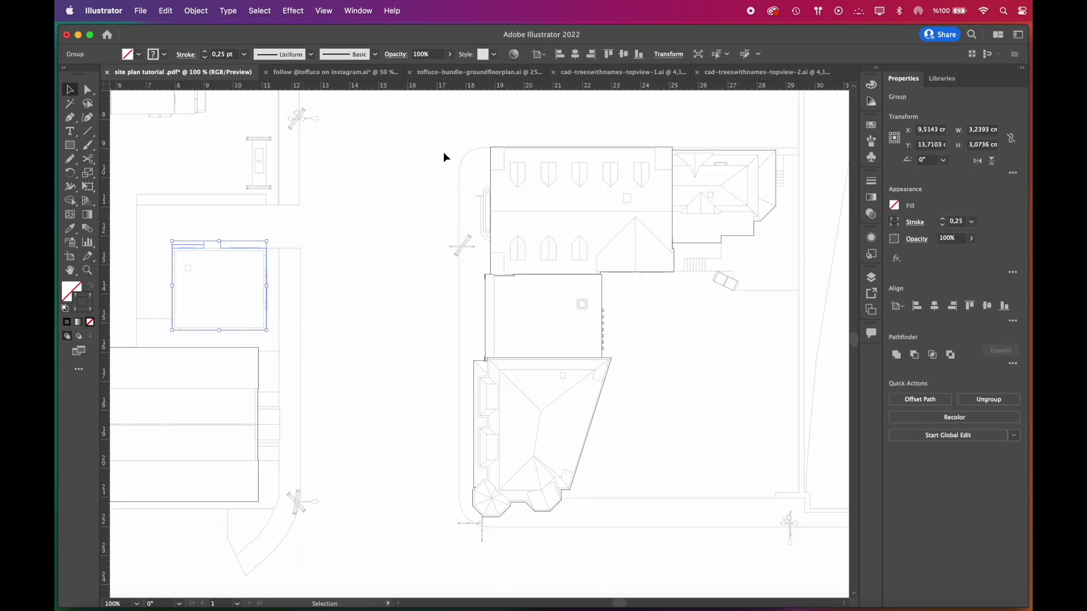
{"action": "left_click", "coordinate": [260, 10]}
{"action": "mouse_move", "coordinate": [317, 134]}
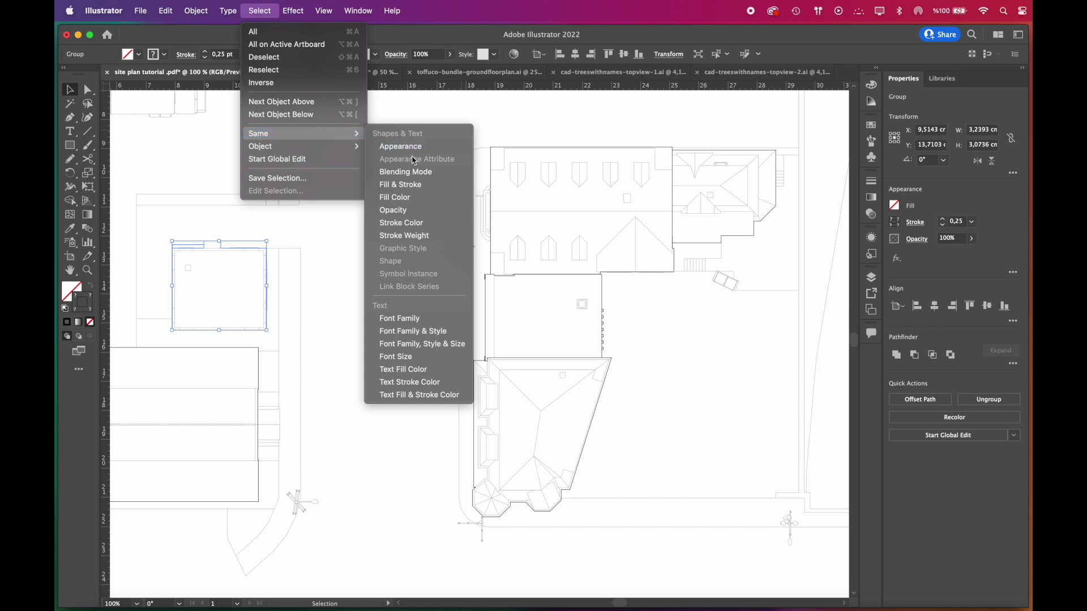
{"action": "scroll", "coordinate": [369, 297], "scroll_direction": "down", "scroll_amount": 2}
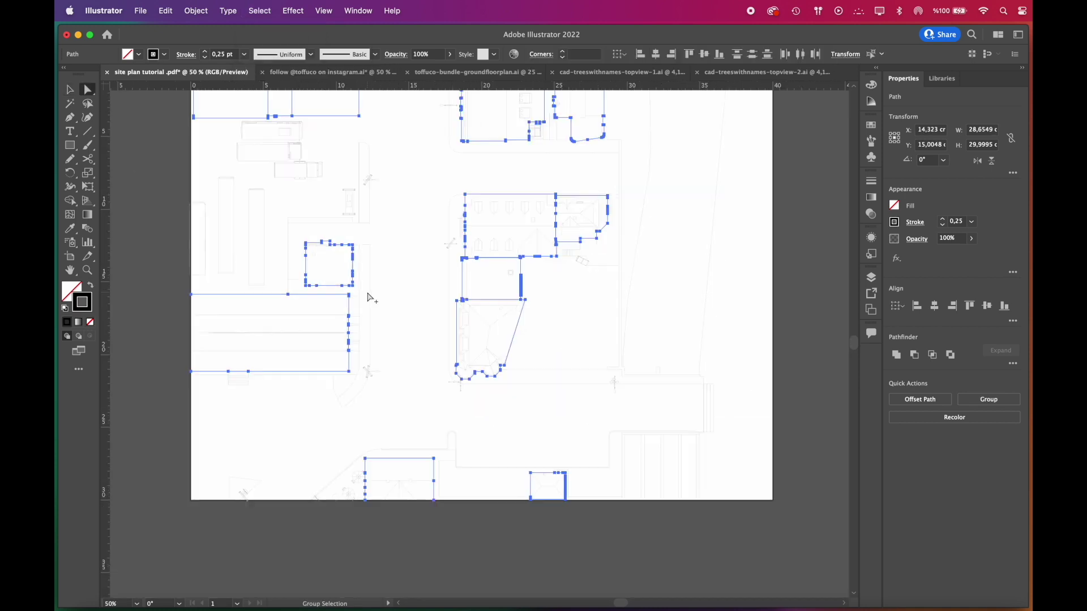
{"action": "scroll", "coordinate": [369, 296], "scroll_direction": "up", "scroll_amount": 2}
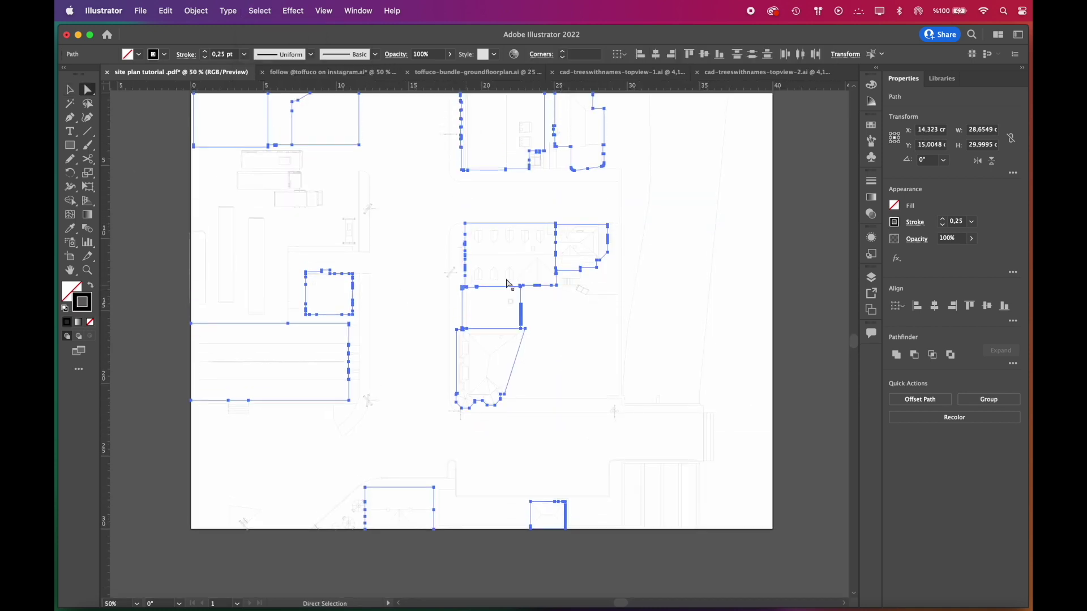
{"action": "scroll", "coordinate": [522, 276], "scroll_direction": "up", "scroll_amount": 1}
{"action": "scroll", "coordinate": [525, 276], "scroll_direction": "up", "scroll_amount": 2}
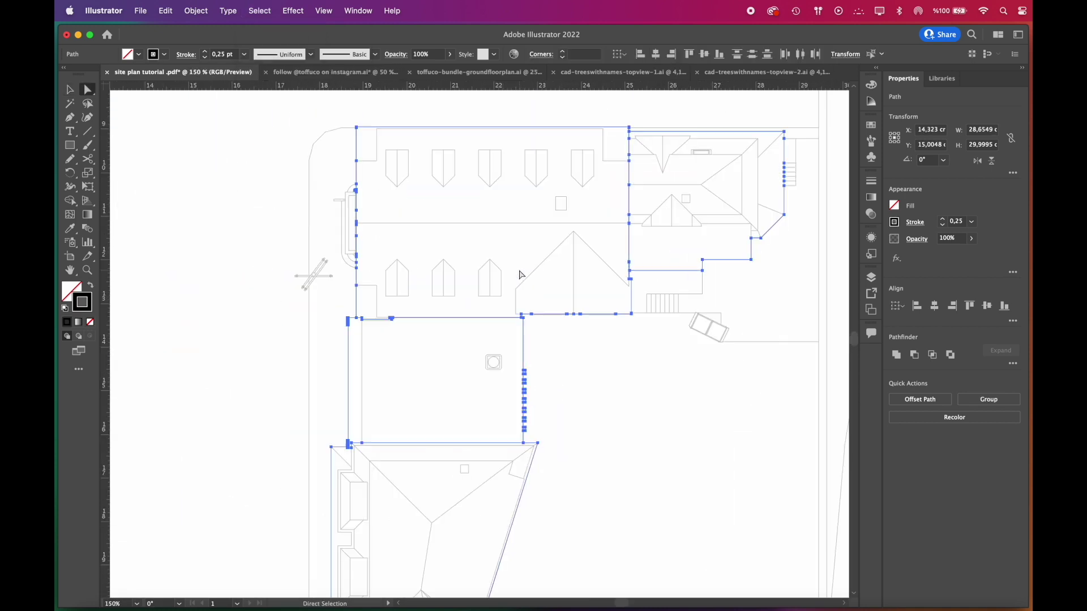
Try a 0.5 pt stroke weight on the selected black building outlines.
{"action": "left_click", "coordinate": [972, 222]}
{"action": "left_click", "coordinate": [985, 247]}
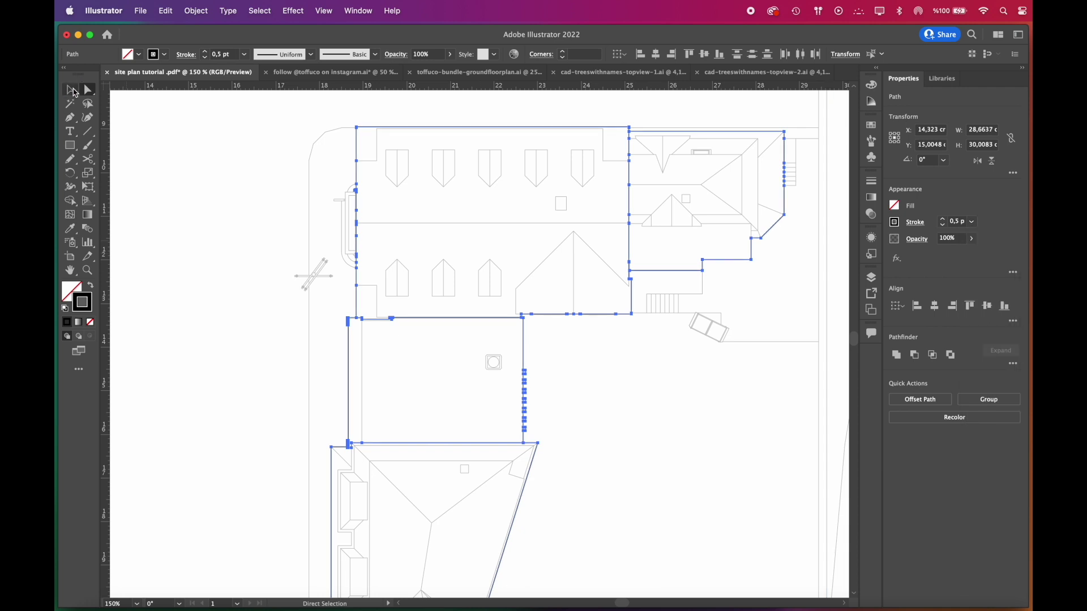
{"action": "left_click", "coordinate": [75, 93]}
{"action": "left_click", "coordinate": [279, 250]}
Set the stroke weight of all black building outlines to 0.35 pt and deselect them.
{"action": "scroll", "coordinate": [313, 354], "scroll_direction": "down", "scroll_amount": 2}
{"action": "left_click", "coordinate": [961, 222]}
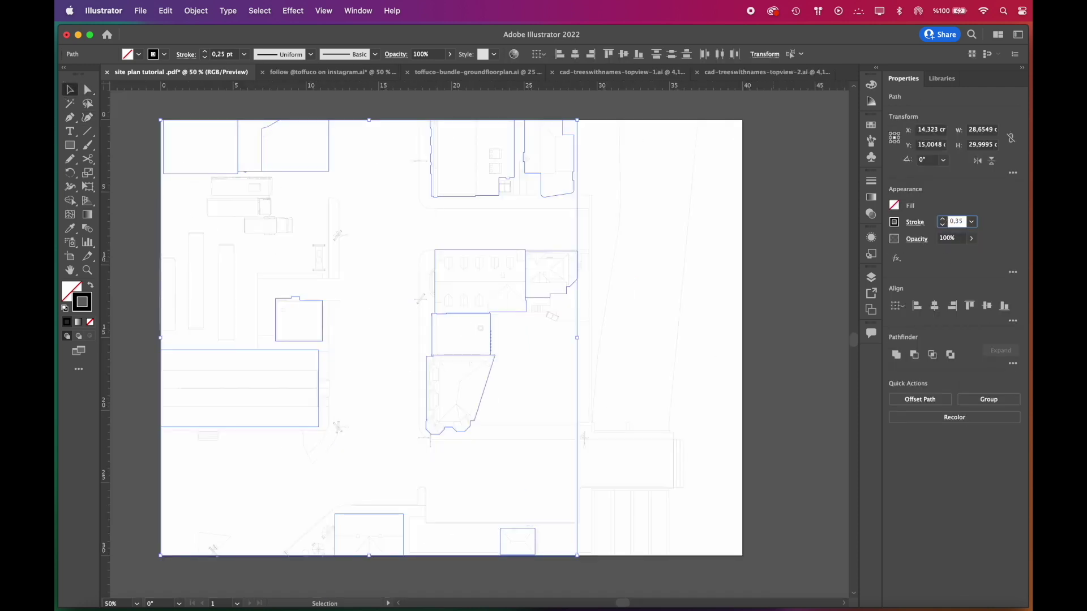
{"action": "type", "text": "0,35"}
{"action": "key", "text": "Return"}
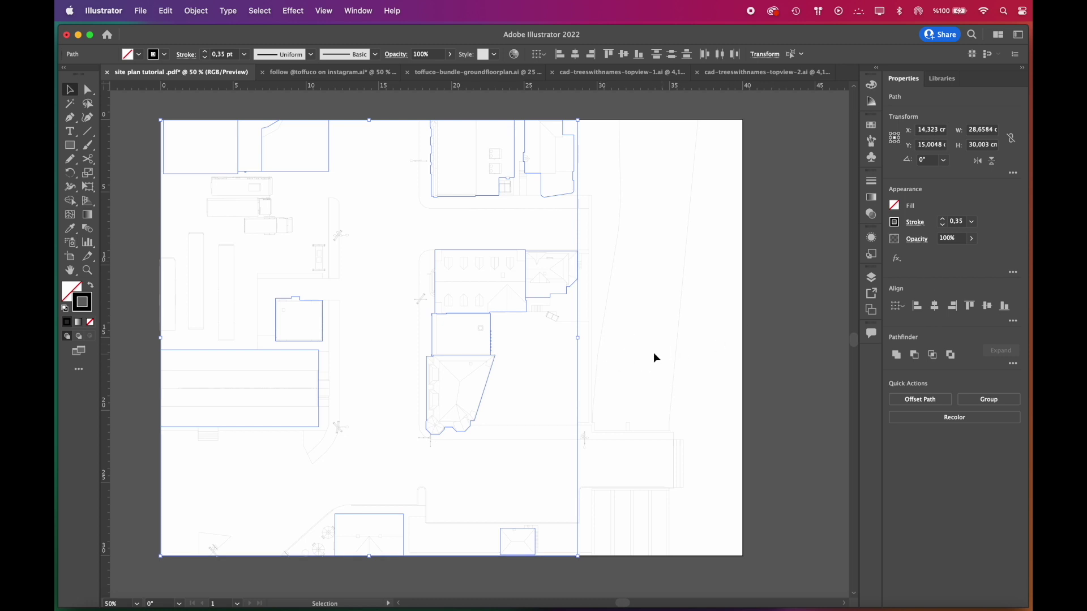
{"action": "left_click", "coordinate": [644, 351]}
Select the road, pavement, boundary and riverbank lines across the whole plan and group them.
{"action": "left_click_drag", "start_coordinate": [412, 462], "coordinate": [390, 545]}
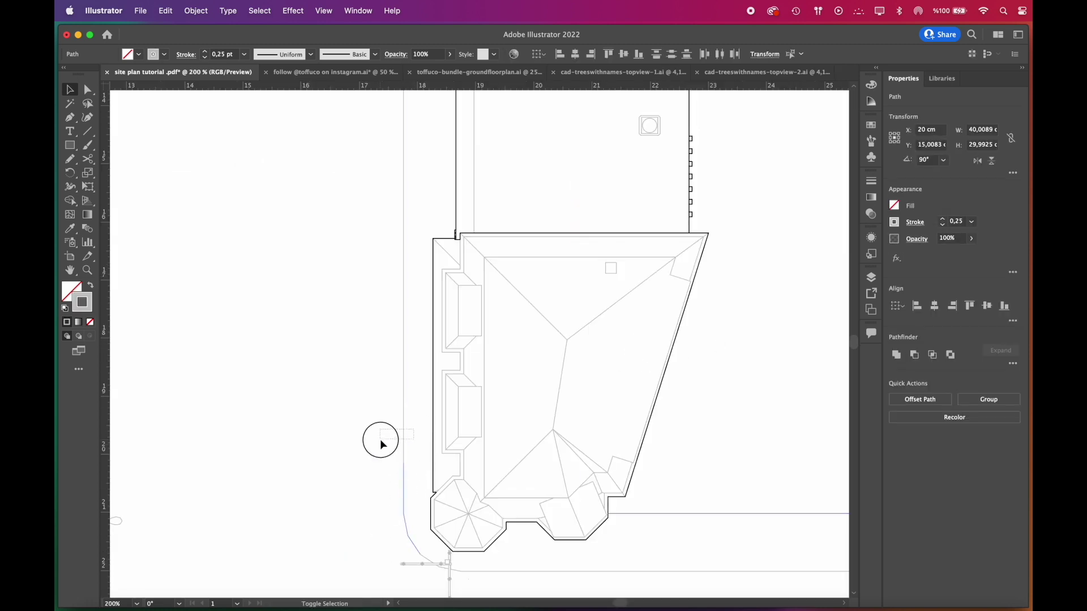
{"action": "left_click_drag", "start_coordinate": [379, 440], "coordinate": [416, 469]}
{"action": "left_click_drag", "start_coordinate": [424, 552], "coordinate": [426, 559]}
{"action": "scroll", "coordinate": [294, 437], "scroll_direction": "down", "scroll_amount": 2}
{"action": "left_click_drag", "start_coordinate": [628, 541], "coordinate": [606, 505]}
{"action": "scroll", "coordinate": [388, 521], "scroll_direction": "up", "scroll_amount": 6}
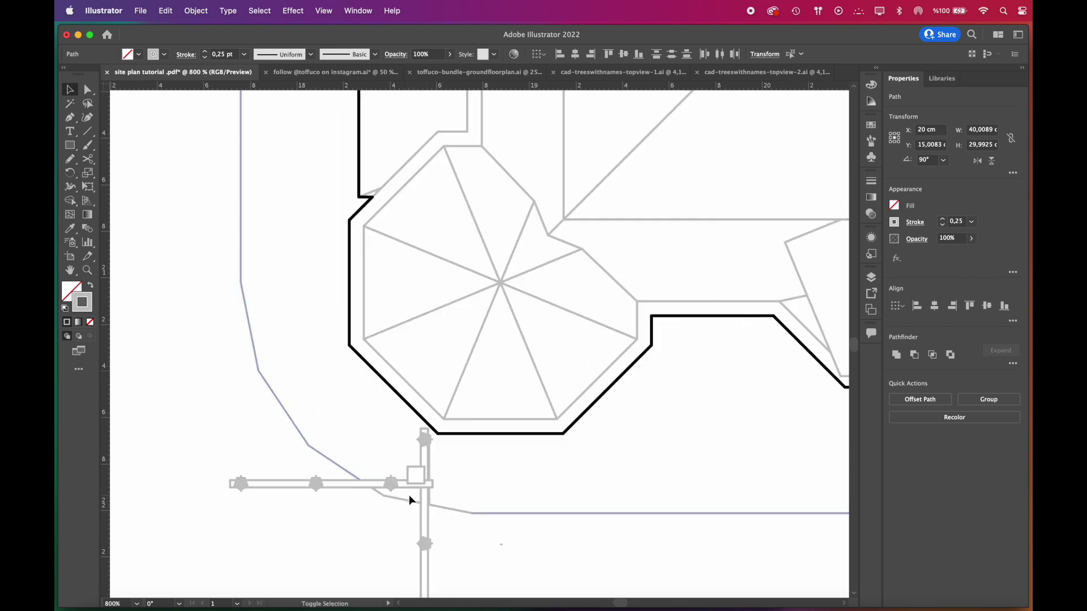
{"action": "scroll", "coordinate": [379, 369], "scroll_direction": "down", "scroll_amount": 3}
{"action": "scroll", "coordinate": [363, 519], "scroll_direction": "up", "scroll_amount": 4}
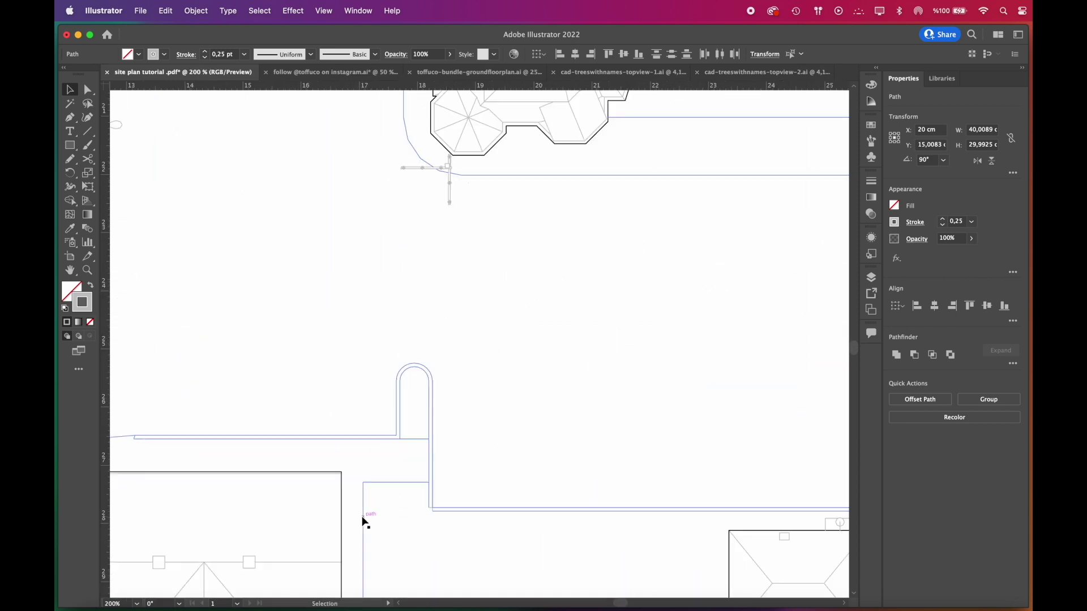
{"action": "scroll", "coordinate": [420, 505], "scroll_direction": "up", "scroll_amount": 6}
{"action": "scroll", "coordinate": [480, 471], "scroll_direction": "down", "scroll_amount": 6}
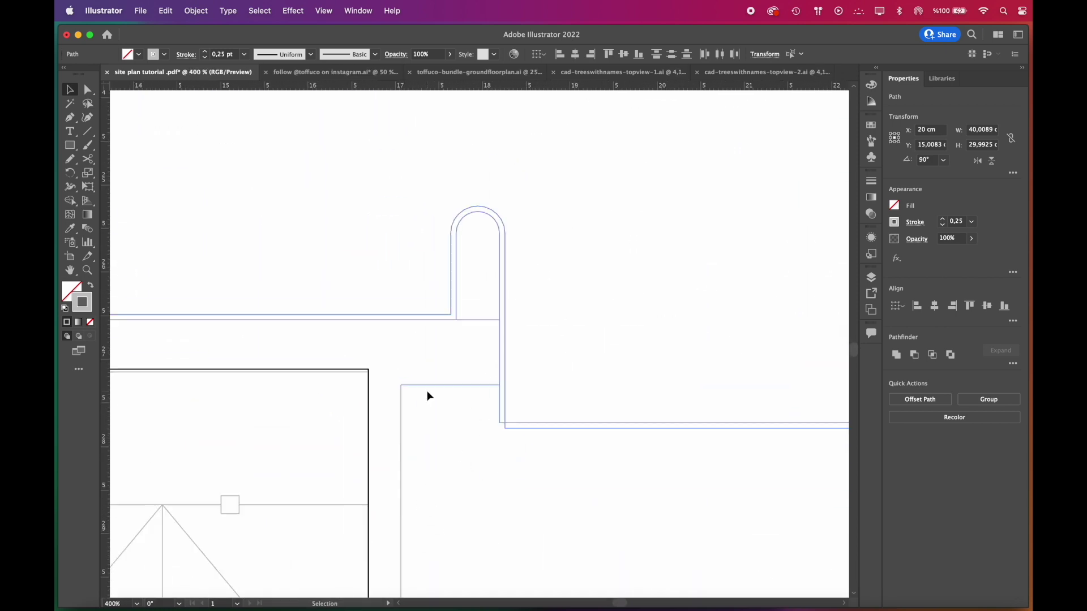
{"action": "scroll", "coordinate": [440, 381], "scroll_direction": "down", "scroll_amount": 2}
{"action": "right_click", "coordinate": [439, 381]}
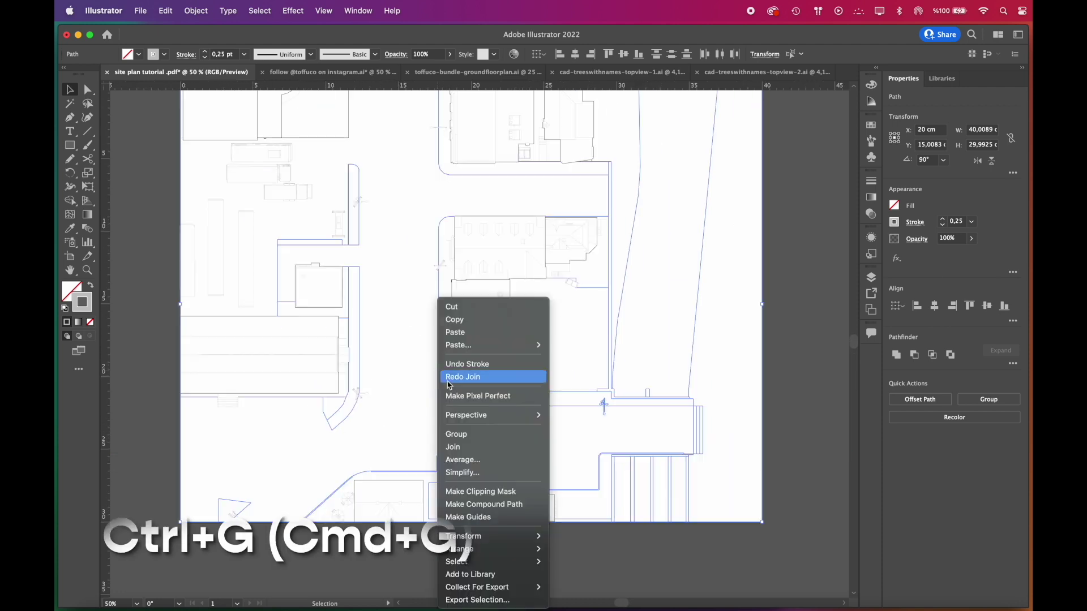
{"action": "left_click", "coordinate": [488, 434]}
Give the grouped road and pavement lines a darker grey stroke colour and deselect them.
{"action": "scroll", "coordinate": [487, 434], "scroll_direction": "up", "scroll_amount": 2}
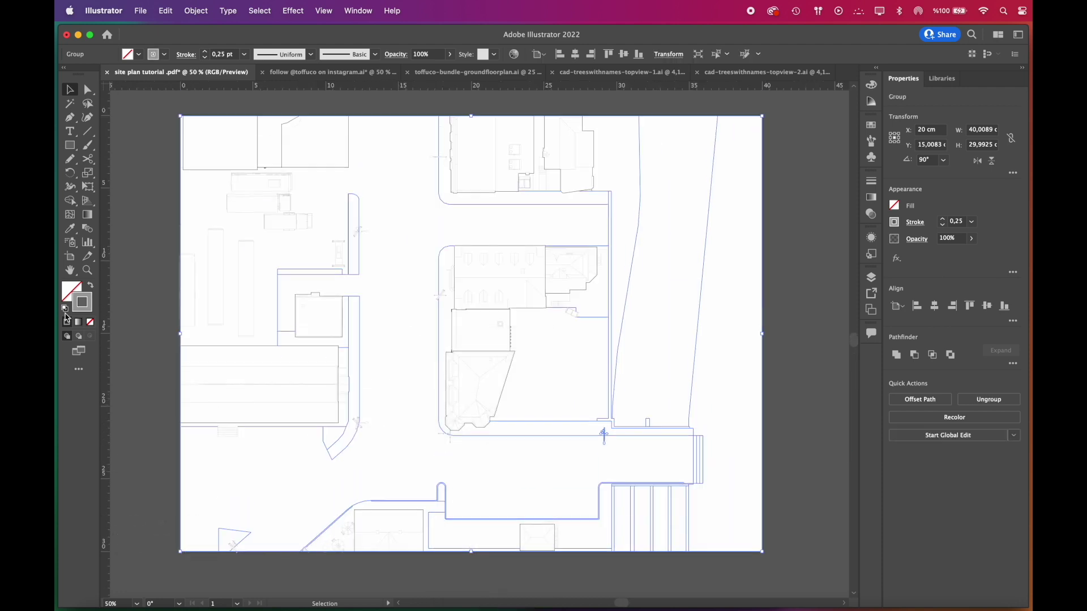
{"action": "double_click", "coordinate": [82, 303]}
{"action": "left_click_drag", "start_coordinate": [276, 325], "coordinate": [274, 361]}
{"action": "left_click", "coordinate": [374, 259]}
{"action": "left_click", "coordinate": [754, 361]}
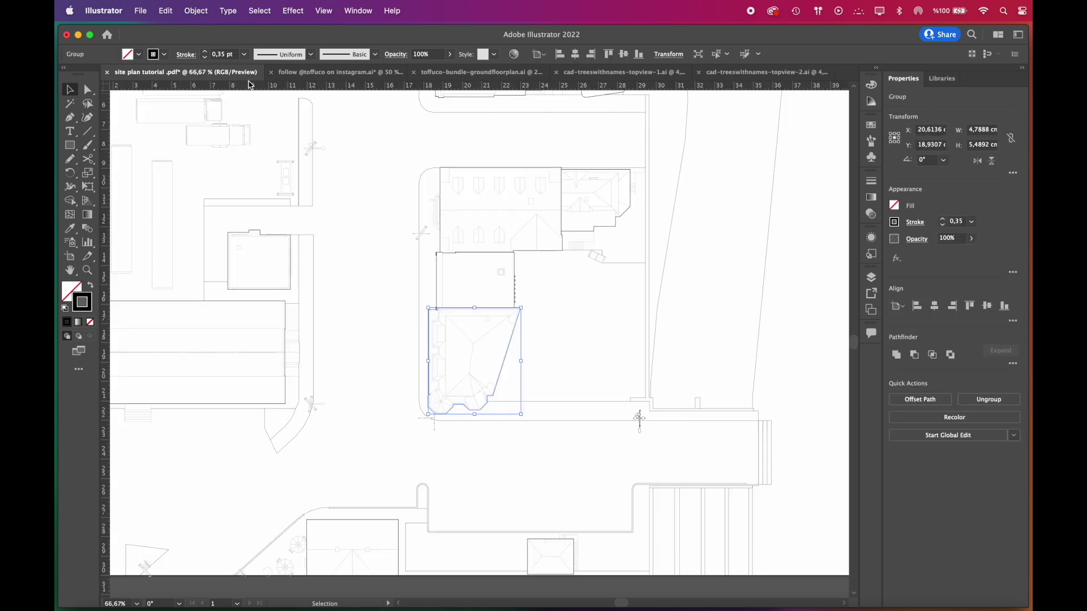
Select all building outlines that have the same fill and stroke as the tapered corner building's outline.
{"action": "left_click", "coordinate": [256, 15]}
{"action": "mouse_move", "coordinate": [298, 137]}
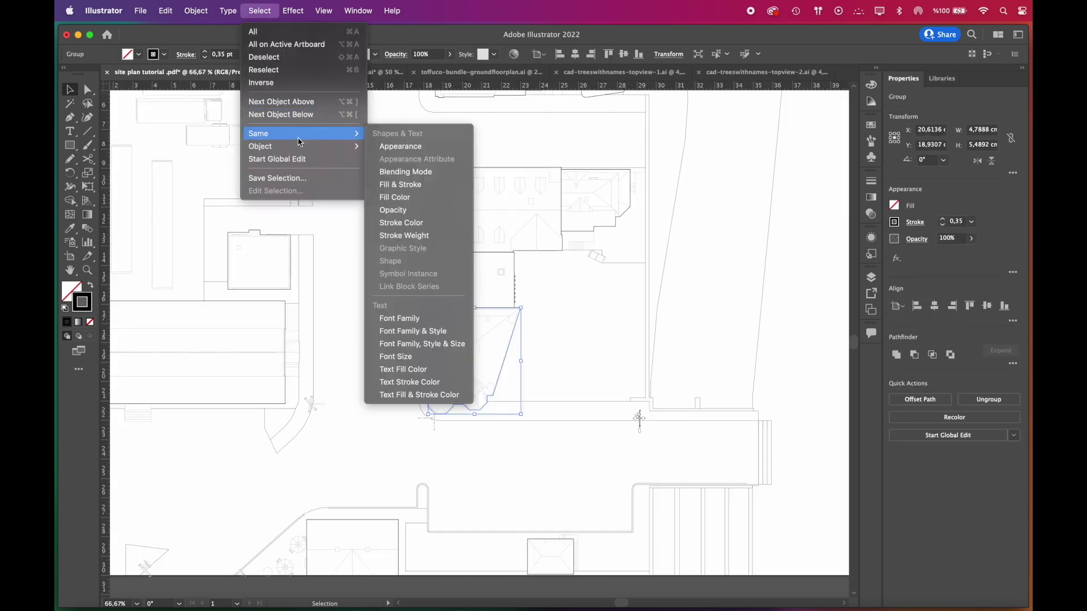
{"action": "left_click", "coordinate": [434, 185]}
{"action": "key", "text": "super+minus"}
{"action": "key", "text": "super+minus"}
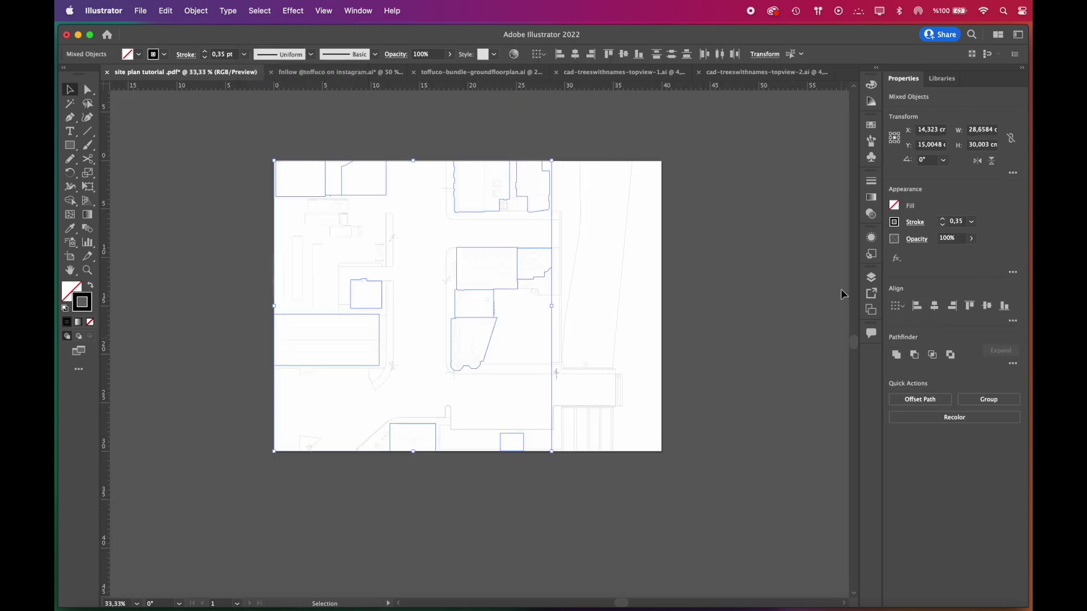
Create a new layer named roofs and move the selected building outlines from the background layer into it.
{"action": "left_click", "coordinate": [871, 277]}
{"action": "left_click", "coordinate": [824, 381]}
{"action": "double_click", "coordinate": [670, 315]}
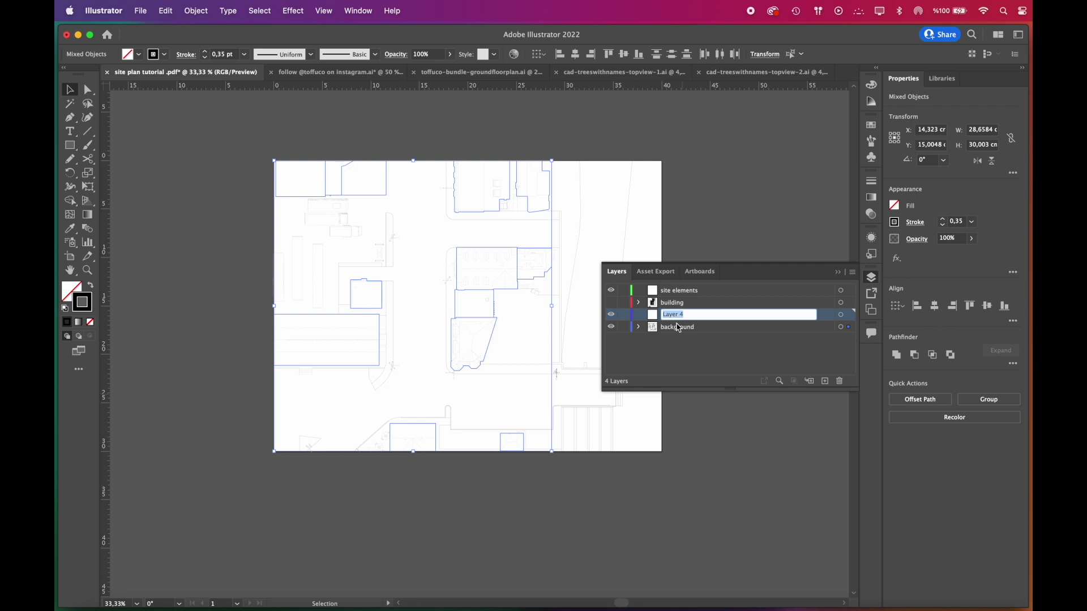
{"action": "type", "text": "roofs"}
{"action": "key", "text": "Return"}
{"action": "left_click_drag", "start_coordinate": [851, 323], "coordinate": [849, 314]}
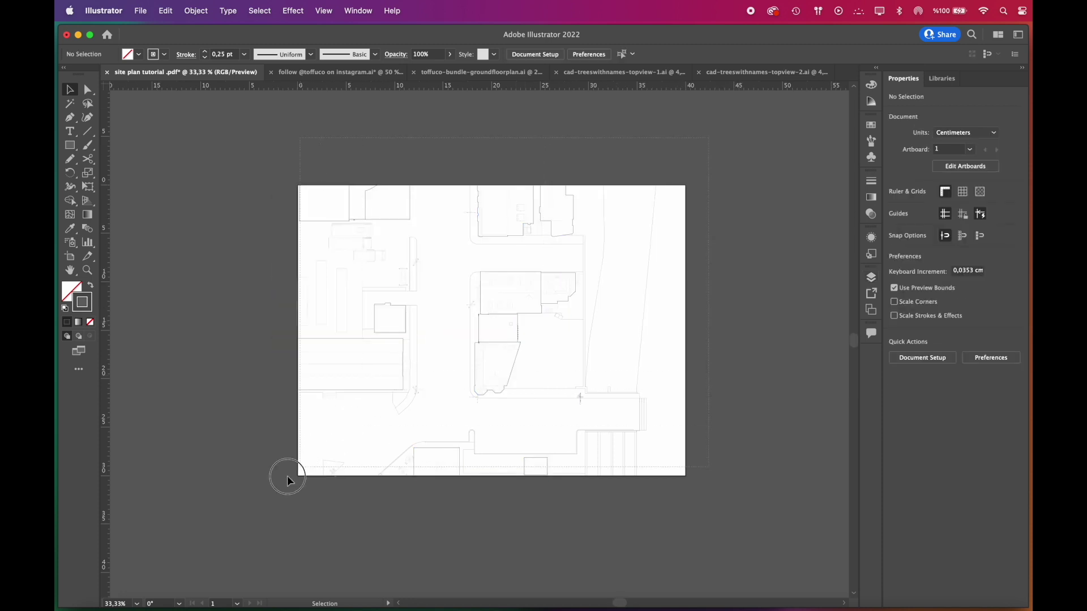
Select all the plan's linework, convert it into a Live Paint group and deselect it.
{"action": "key", "text": "super+a"}
{"action": "left_click", "coordinate": [196, 11]}
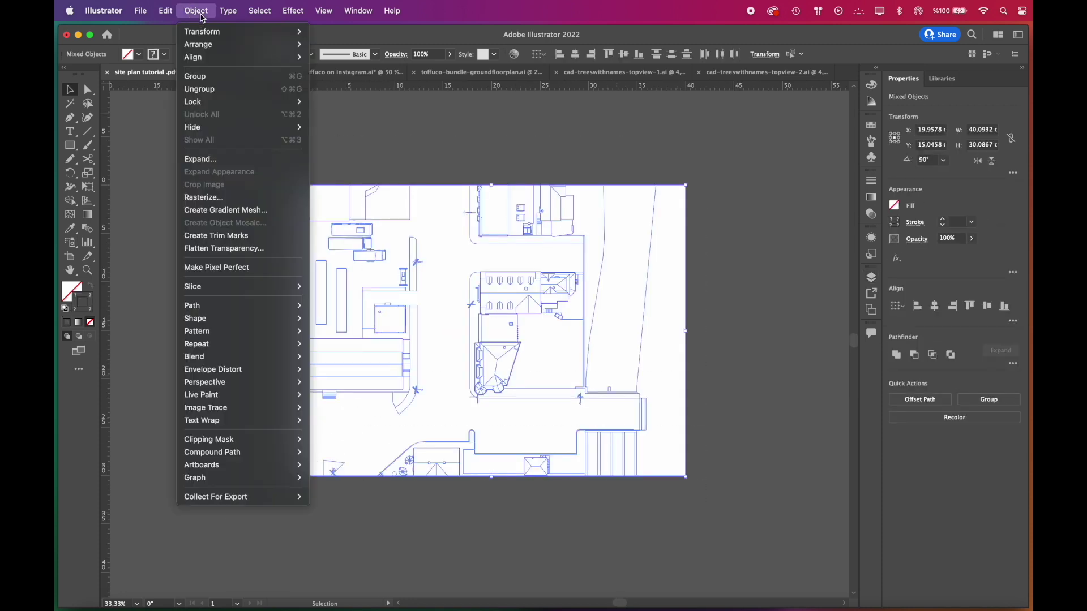
{"action": "mouse_move", "coordinate": [293, 396]}
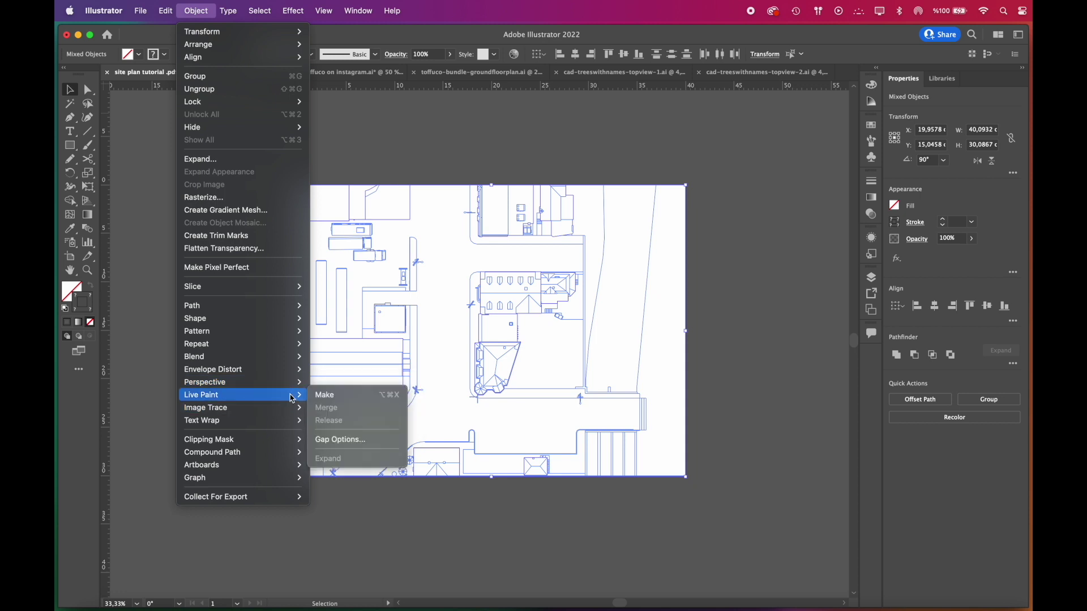
{"action": "left_click", "coordinate": [333, 397]}
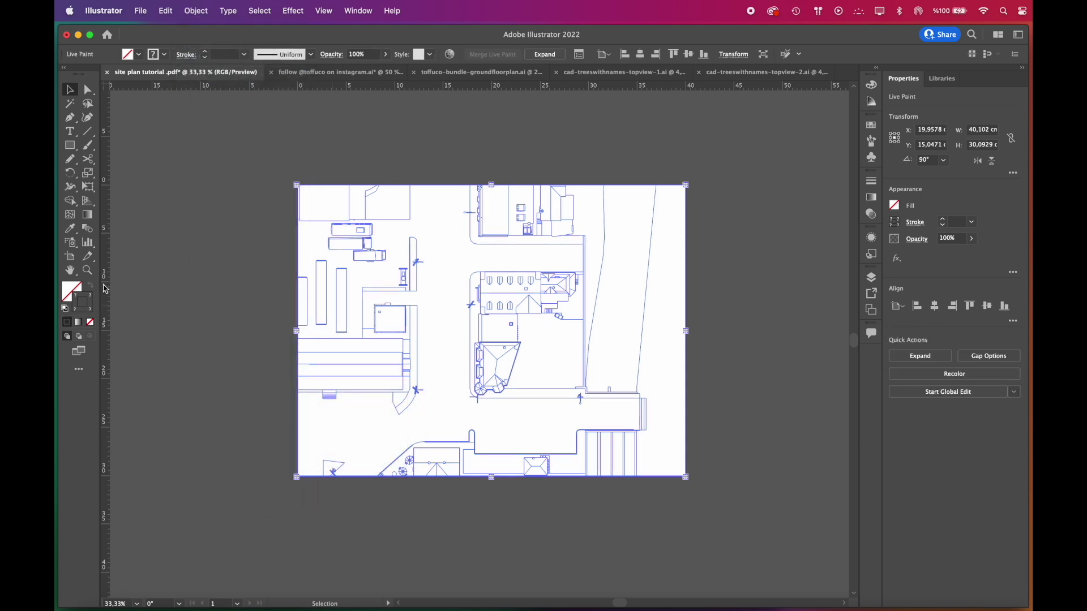
{"action": "left_click", "coordinate": [261, 348]}
Fill the plan's enclosed areas with white FFFFFF and no stroke using the Live Paint Bucket.
{"action": "scroll", "coordinate": [642, 426], "scroll_direction": "up", "scroll_amount": 1}
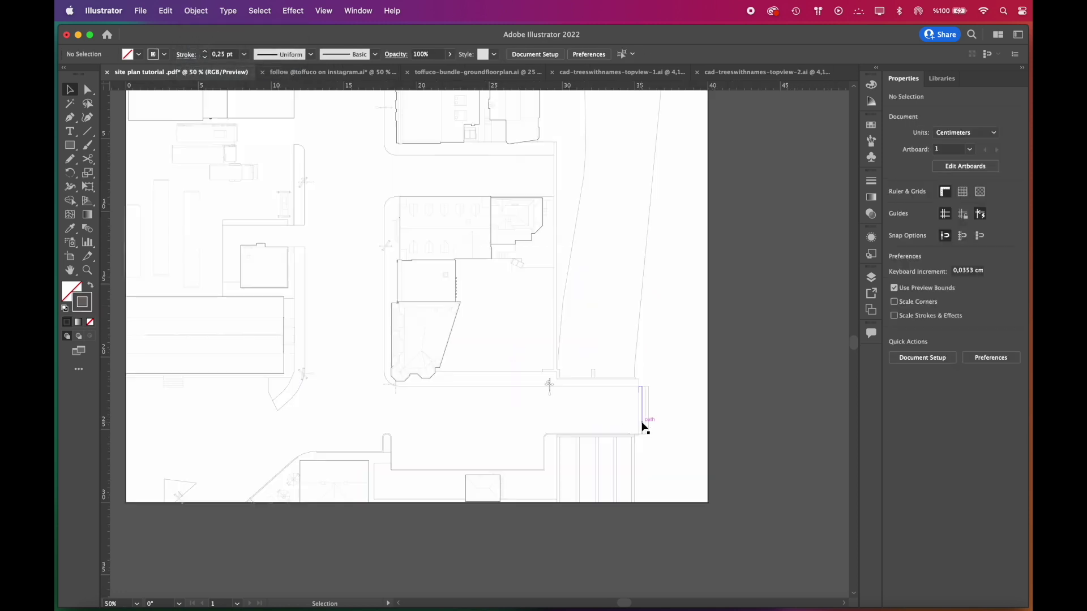
{"action": "left_click", "coordinate": [91, 322]}
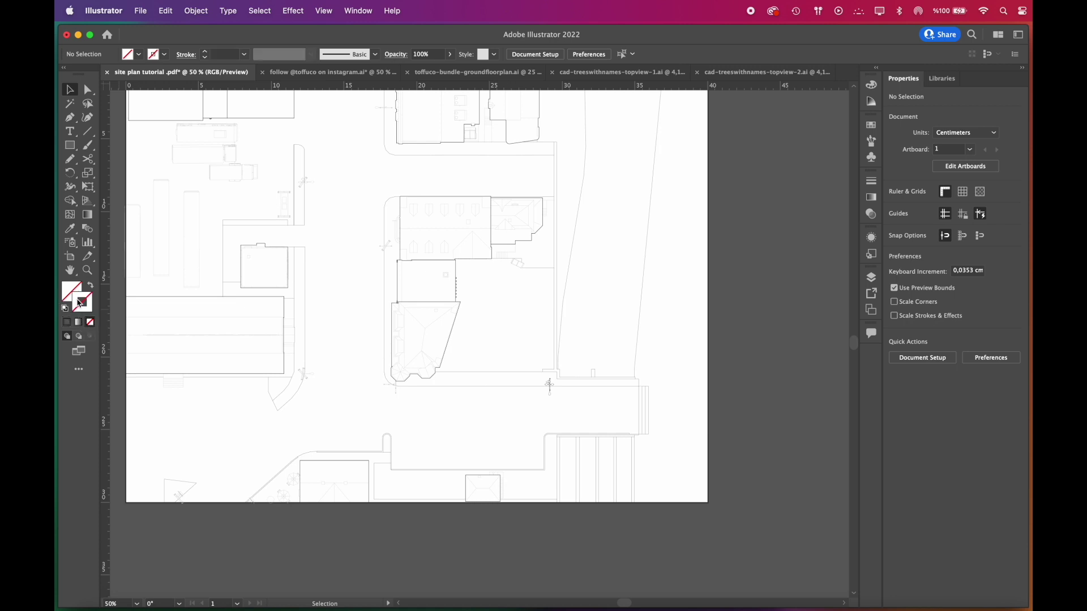
{"action": "left_click", "coordinate": [79, 292]}
{"action": "left_click", "coordinate": [737, 97]}
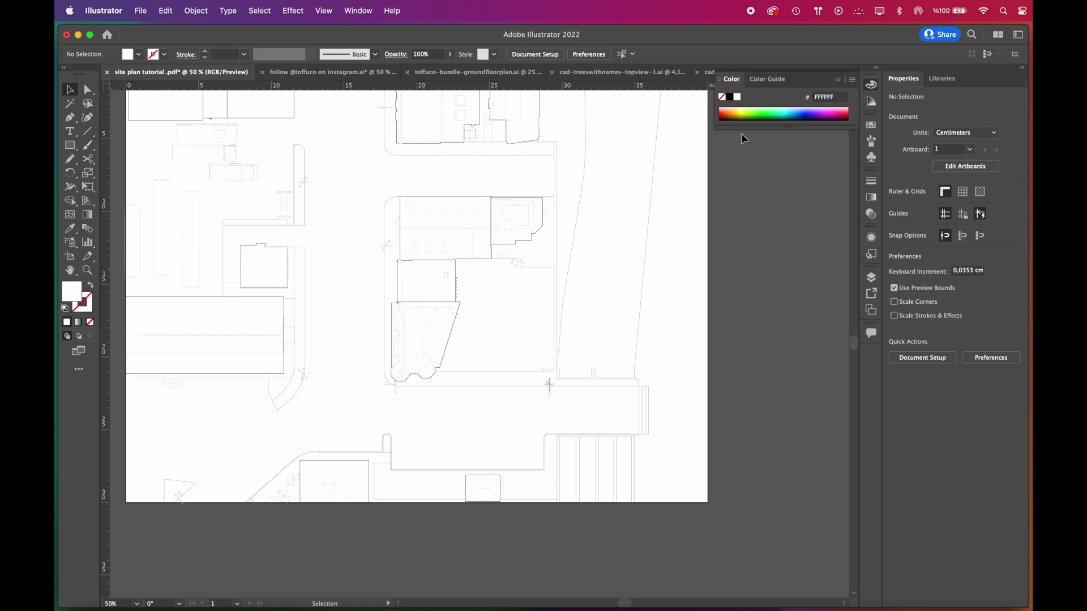
{"action": "left_click", "coordinate": [70, 200]}
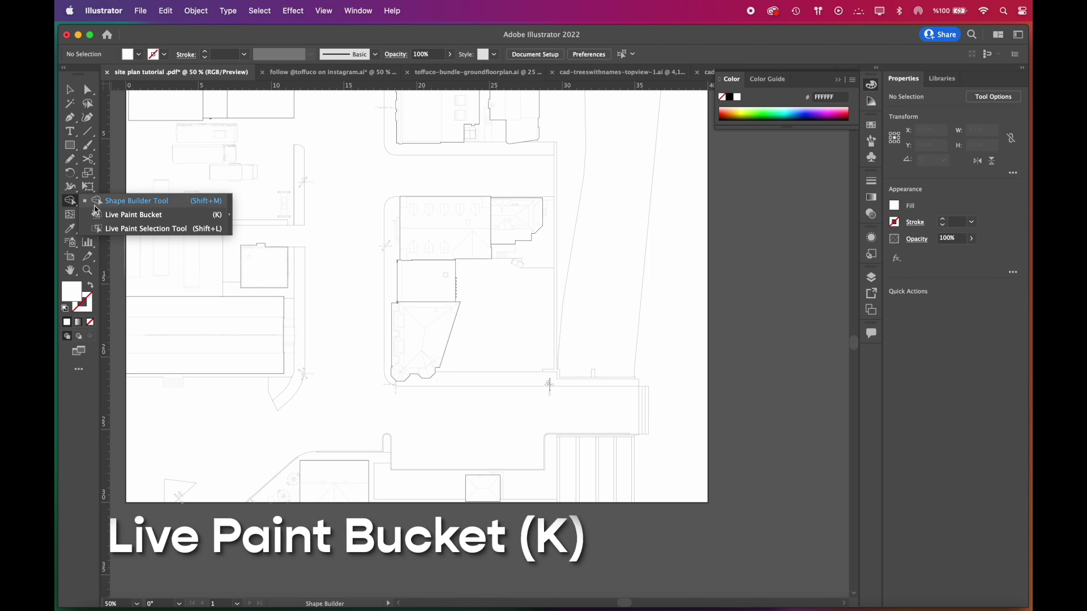
{"action": "left_click", "coordinate": [108, 216]}
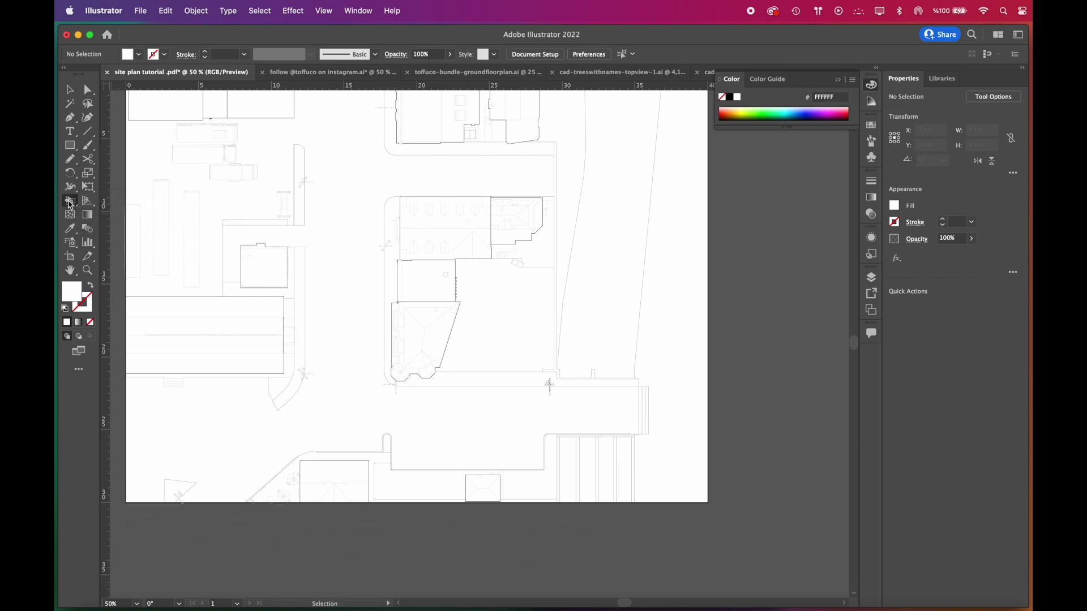
{"action": "key", "text": "super+minus"}
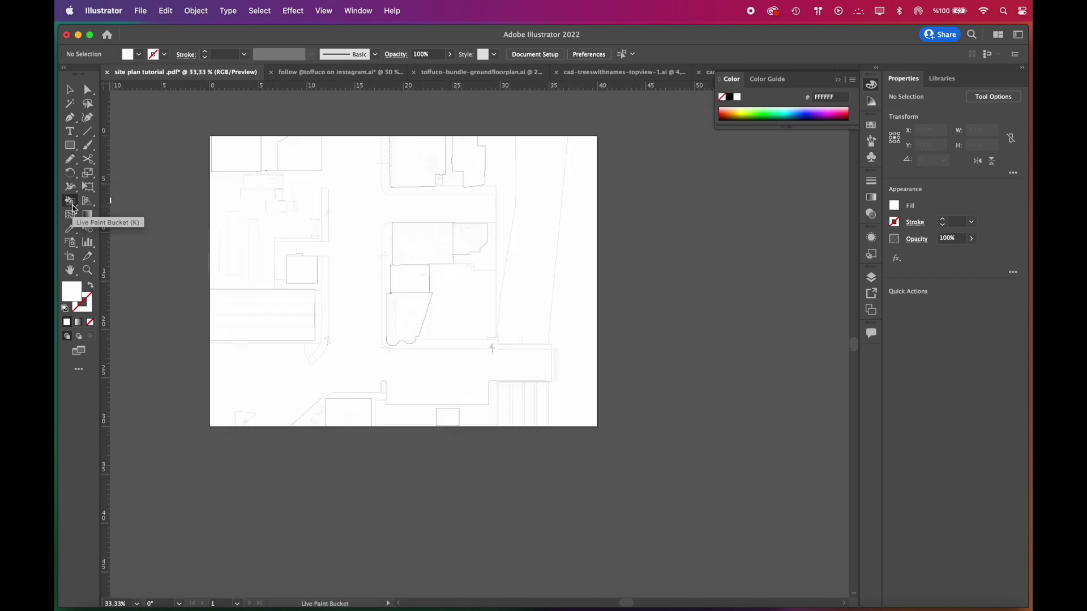
{"action": "left_click", "coordinate": [347, 289]}
{"action": "key", "text": "v"}
Move the painted plan up partly off the artboard to check its white fill.
{"action": "key", "text": "super+minus"}
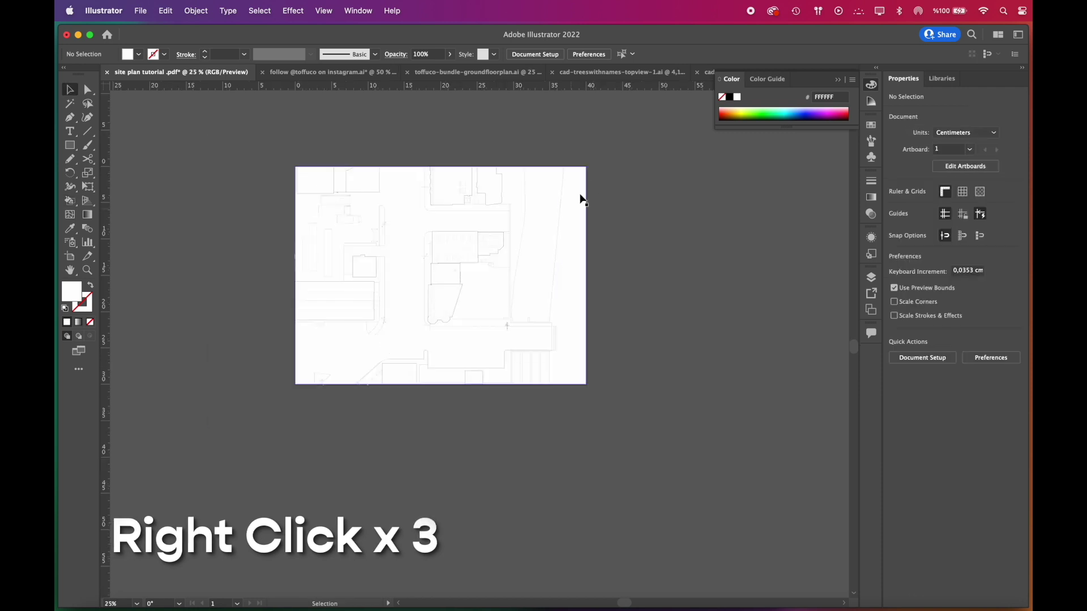
{"action": "left_click_drag", "start_coordinate": [613, 149], "coordinate": [288, 433]}
{"action": "scroll", "coordinate": [365, 415], "scroll_direction": "up", "scroll_amount": 1}
{"action": "scroll", "coordinate": [367, 418], "scroll_direction": "up", "scroll_amount": 2}
{"action": "mouse_move", "coordinate": [441, 401]}
{"action": "left_mouse_down"}
{"action": "mouse_move", "coordinate": [432, 378]}
{"action": "mouse_move", "coordinate": [447, 217]}
{"action": "left_mouse_up"}
{"action": "left_click", "coordinate": [615, 292]}
{"action": "scroll", "coordinate": [615, 291], "scroll_direction": "up", "scroll_amount": 2}
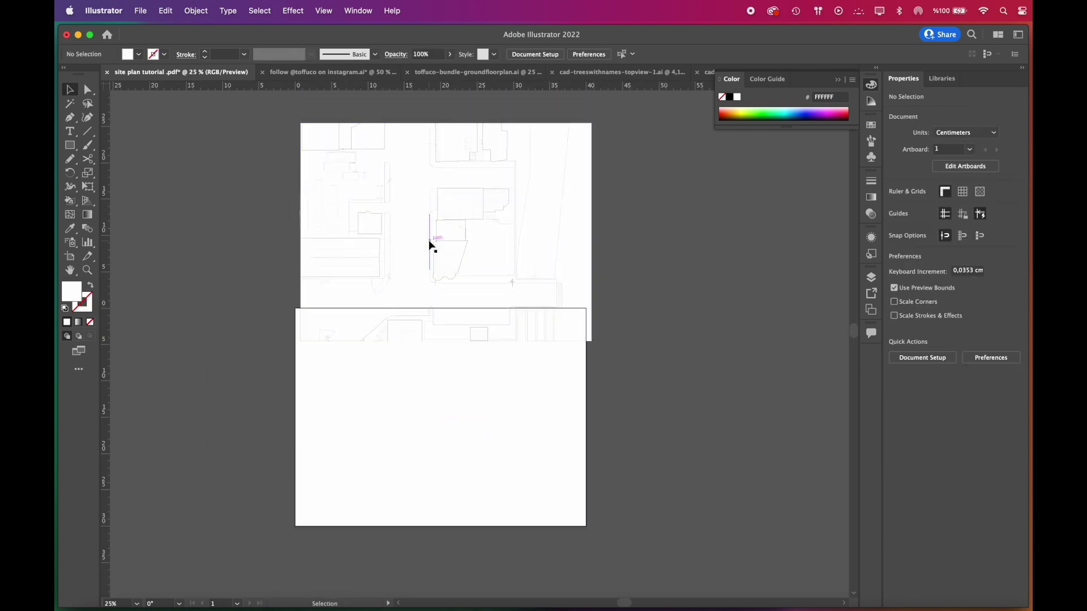
{"action": "scroll", "coordinate": [420, 253], "scroll_direction": "up", "scroll_amount": 1}
Expand the plan's Live Paint group and ungroup the result twice.
{"action": "left_click", "coordinate": [413, 260]}
{"action": "scroll", "coordinate": [681, 442], "scroll_direction": "down", "scroll_amount": 1}
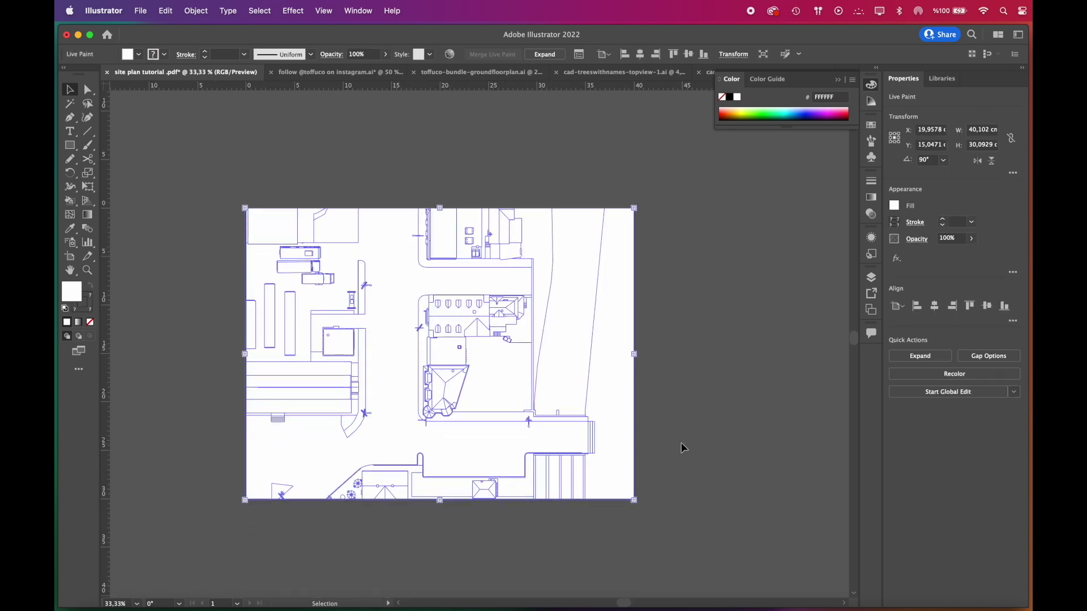
{"action": "left_click", "coordinate": [943, 363]}
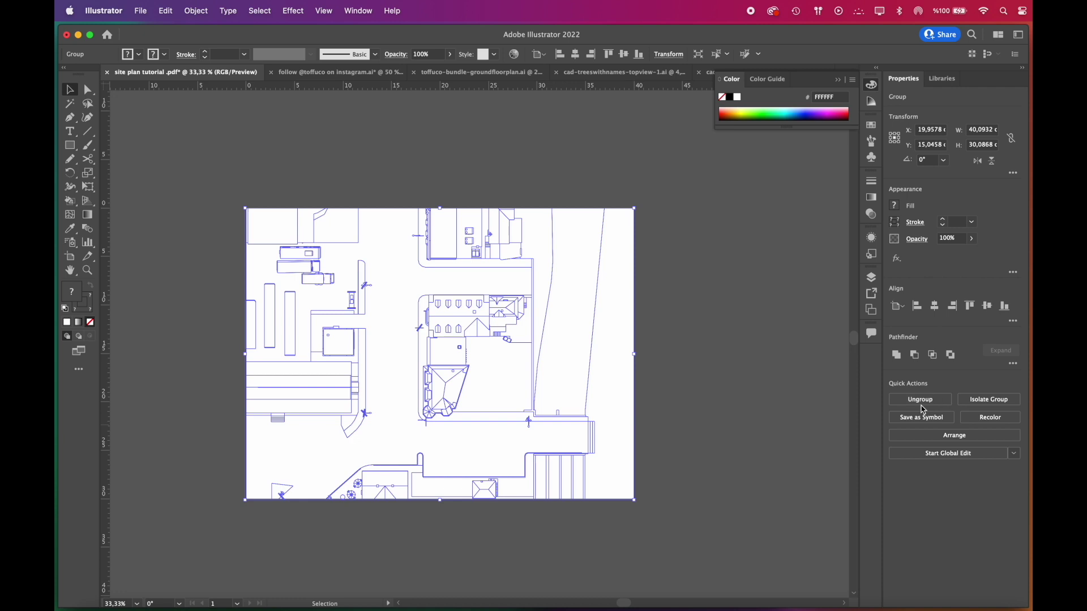
{"action": "left_click", "coordinate": [923, 410]}
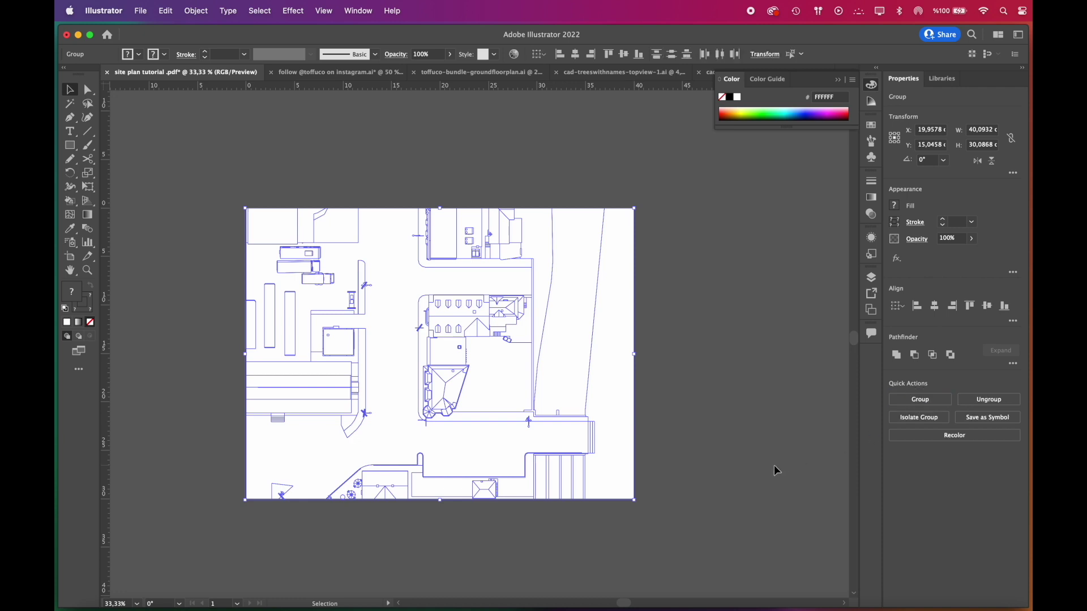
{"action": "left_click", "coordinate": [980, 403]}
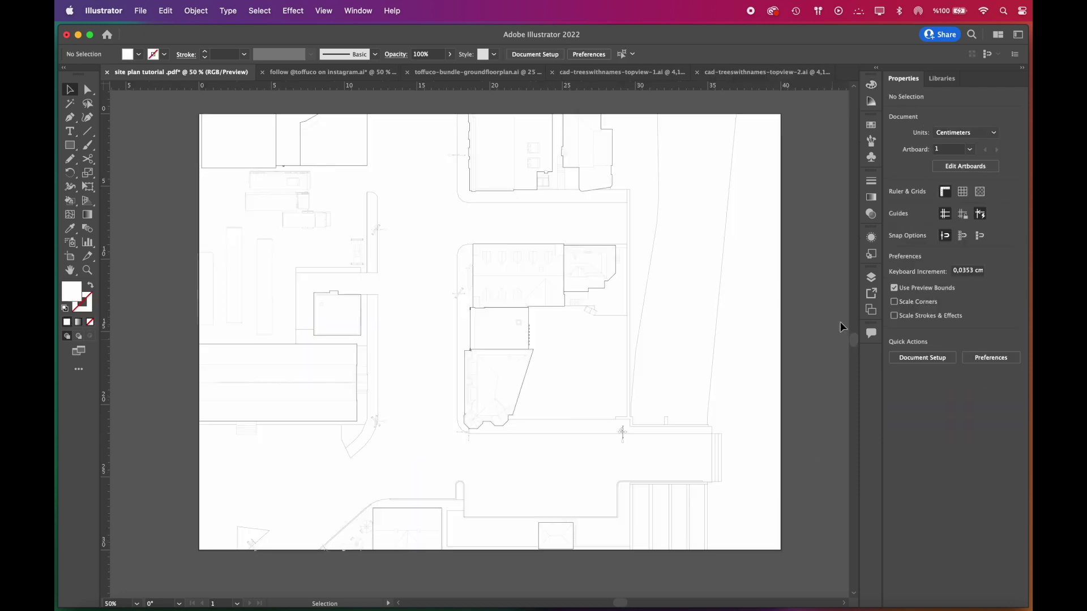
Make the building layer visible and check the stroke weight of the building's linework.
{"action": "key", "text": "F7"}
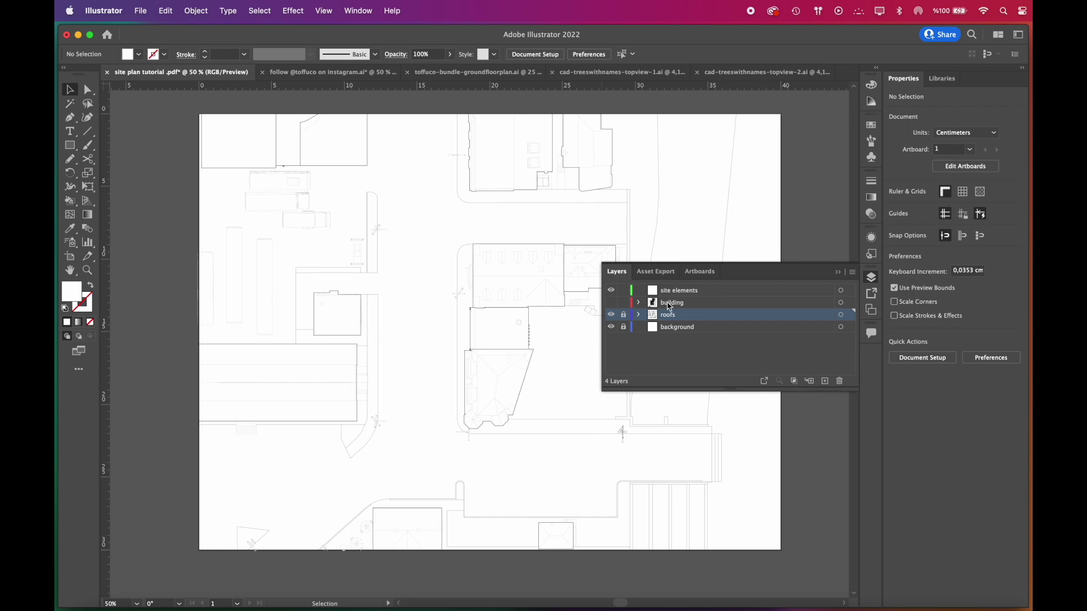
{"action": "left_click", "coordinate": [611, 302]}
{"action": "scroll", "coordinate": [441, 368], "scroll_direction": "down", "scroll_amount": 1}
{"action": "scroll", "coordinate": [568, 370], "scroll_direction": "up", "scroll_amount": 2}
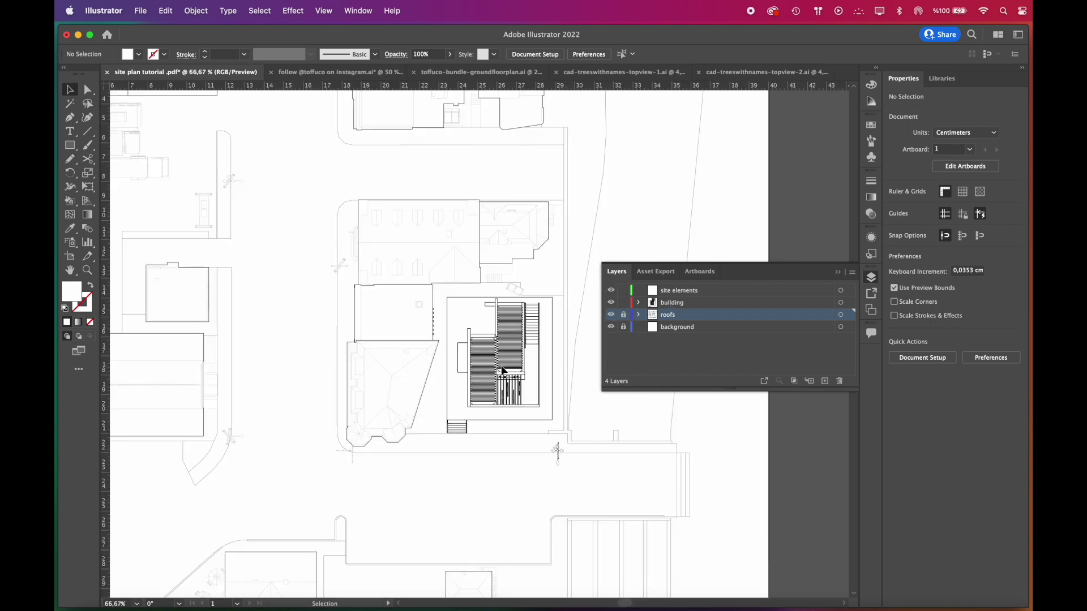
{"action": "left_click", "coordinate": [500, 368]}
{"action": "scroll", "coordinate": [541, 399], "scroll_direction": "up", "scroll_amount": 4}
{"action": "left_click", "coordinate": [547, 405]}
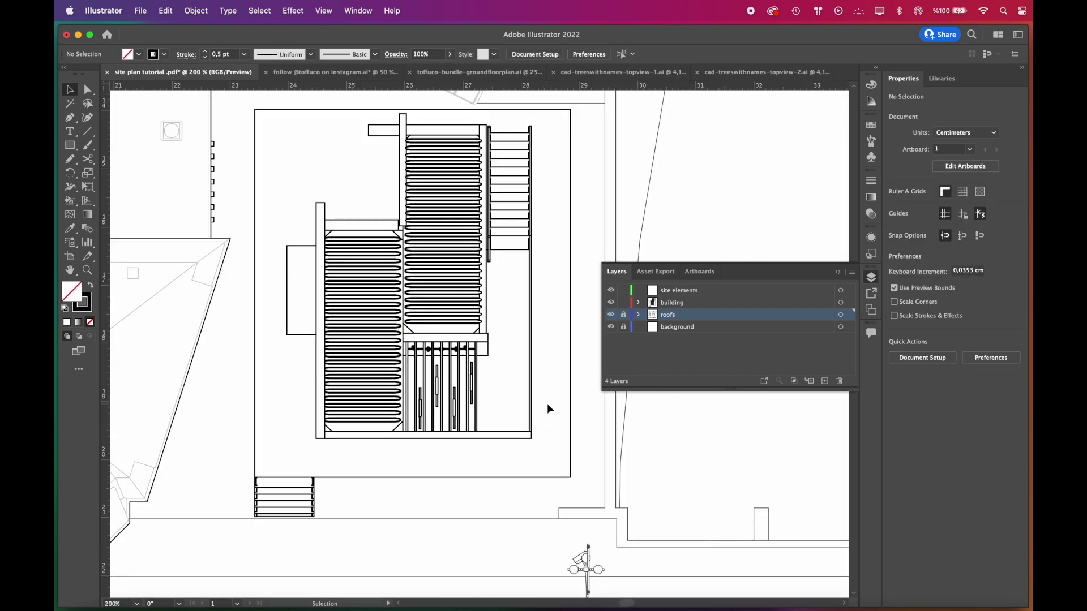
{"action": "left_click", "coordinate": [838, 275]}
Select the building's roof hatching, stair and other inner linework and change its stroke weight.
{"action": "scroll", "coordinate": [649, 126], "scroll_direction": "left", "scroll_amount": 4}
{"action": "scroll", "coordinate": [650, 127], "scroll_direction": "up", "scroll_amount": 1}
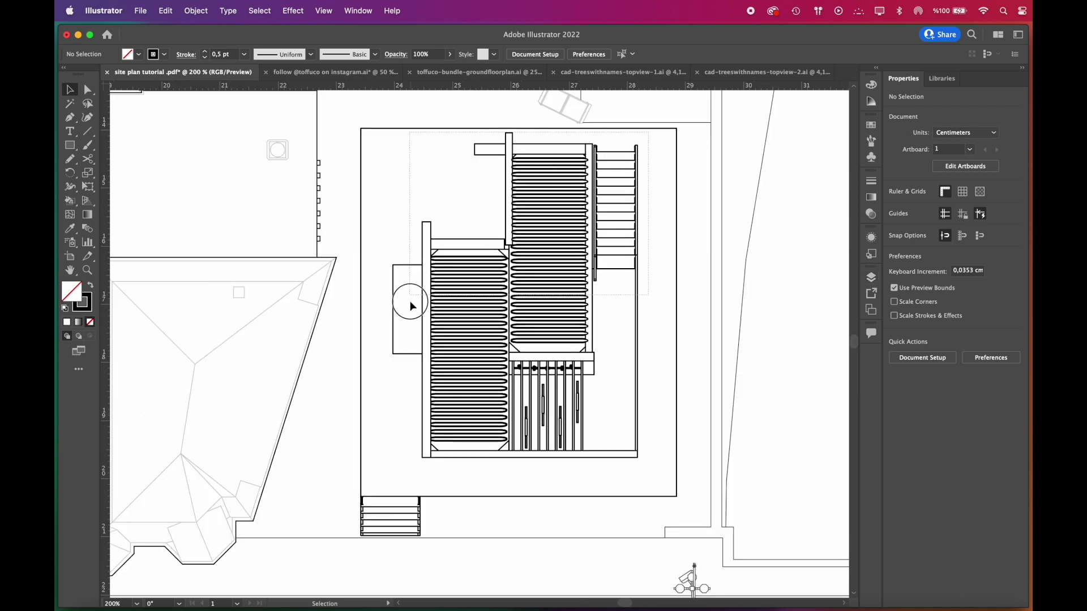
{"action": "left_click_drag", "start_coordinate": [387, 475], "coordinate": [607, 288]}
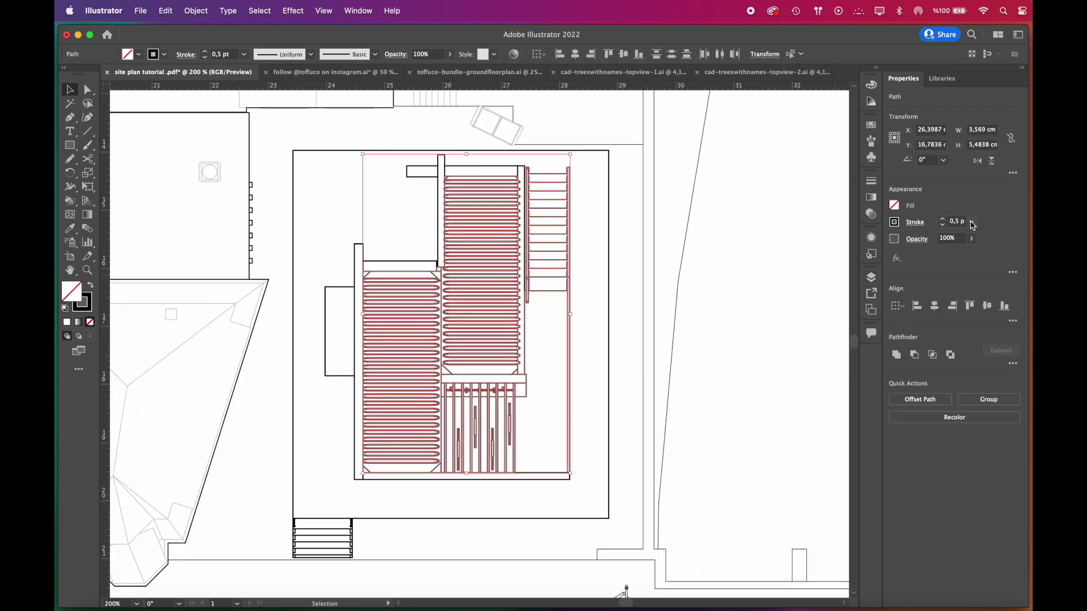
{"action": "left_click", "coordinate": [972, 224]}
{"action": "left_click", "coordinate": [979, 221]}
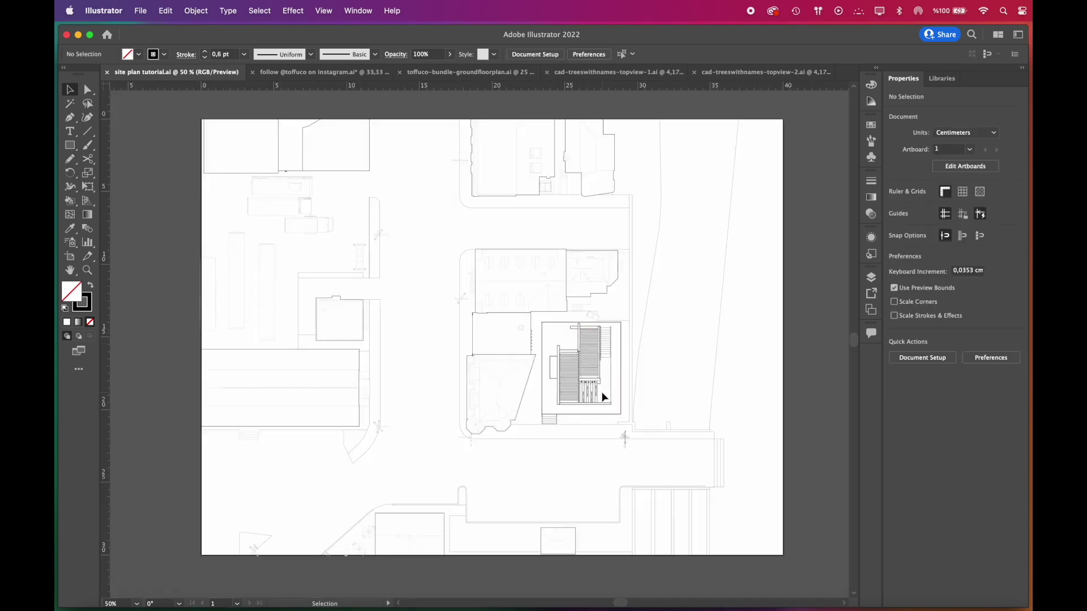
Select the grouped building, convert it into a Live Paint group and deselect it.
{"action": "scroll", "coordinate": [604, 398], "scroll_direction": "up", "scroll_amount": 3}
{"action": "left_click", "coordinate": [553, 336]}
{"action": "left_click", "coordinate": [196, 11]}
{"action": "mouse_move", "coordinate": [240, 355]}
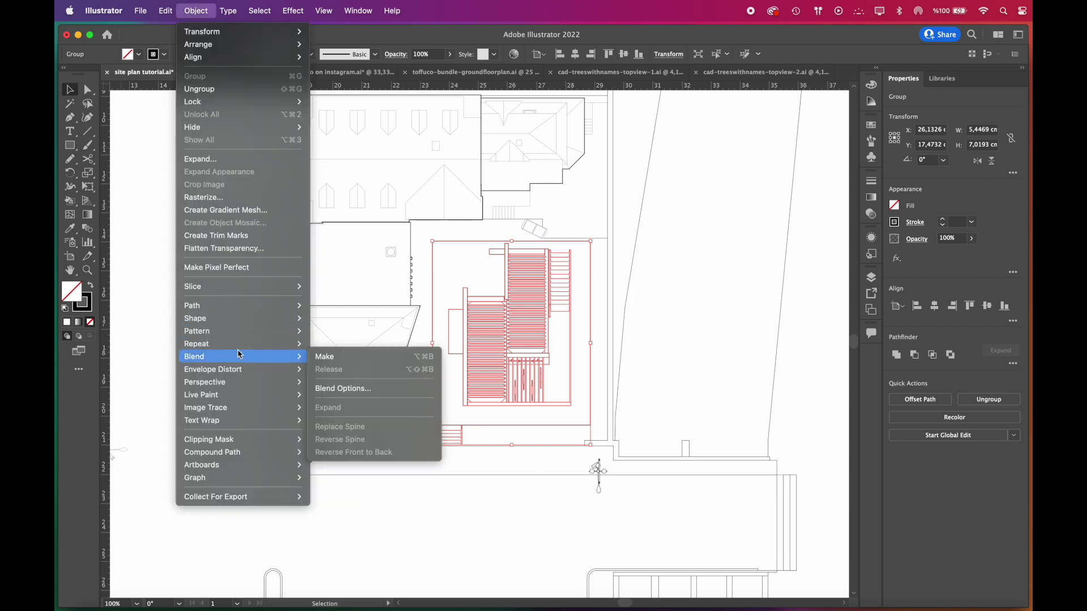
{"action": "mouse_move", "coordinate": [252, 396]}
{"action": "left_click", "coordinate": [350, 398]}
{"action": "left_click", "coordinate": [239, 322]}
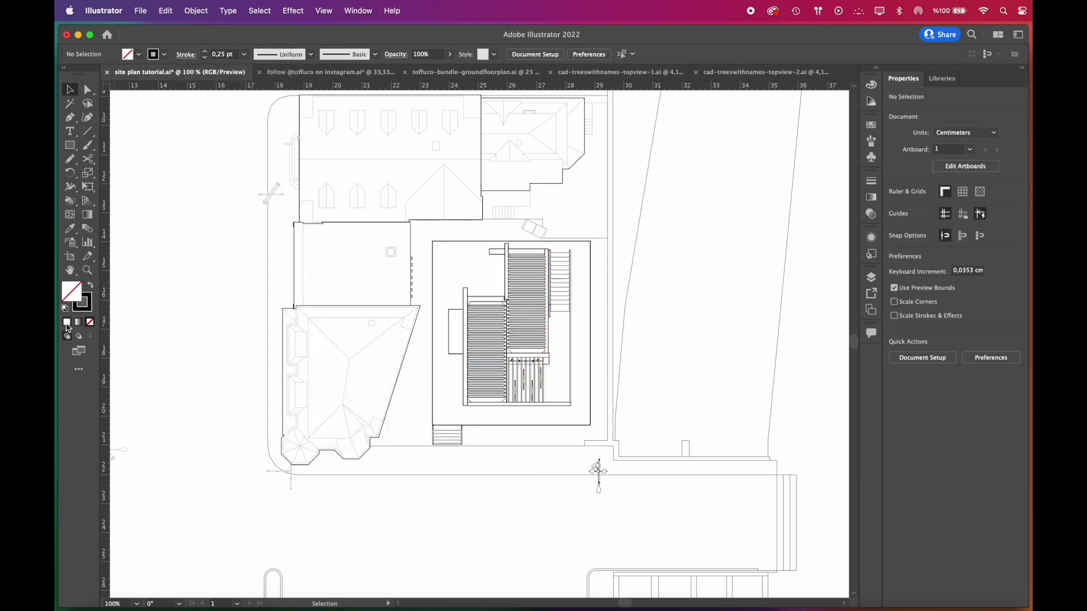
Fill the building's enclosed areas with white FFFFFF and no stroke using the Live Paint Bucket.
{"action": "left_click", "coordinate": [67, 323]}
{"action": "left_click", "coordinate": [86, 308]}
{"action": "left_click", "coordinate": [90, 322]}
{"action": "left_click", "coordinate": [70, 201]}
{"action": "scroll", "coordinate": [489, 343], "scroll_direction": "up", "scroll_amount": 1}
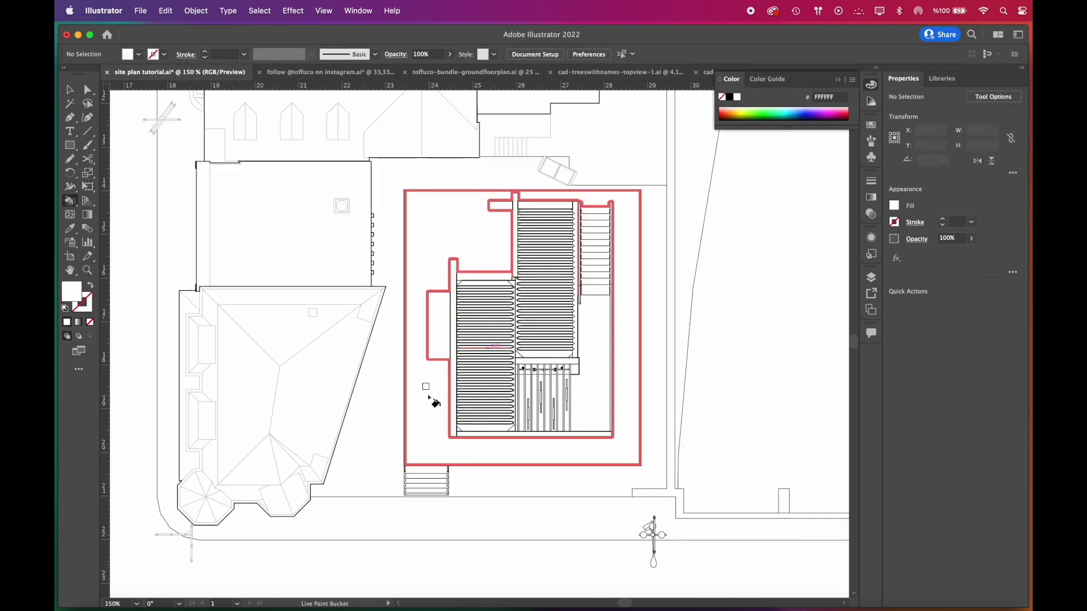
{"action": "left_click", "coordinate": [429, 397]}
Move the building off the artboard to check its white fill and undo the move.
{"action": "key", "text": "v"}
{"action": "scroll", "coordinate": [362, 340], "scroll_direction": "down", "scroll_amount": 2}
{"action": "left_click_drag", "start_coordinate": [430, 352], "coordinate": [793, 350]}
{"action": "left_click", "coordinate": [720, 323]}
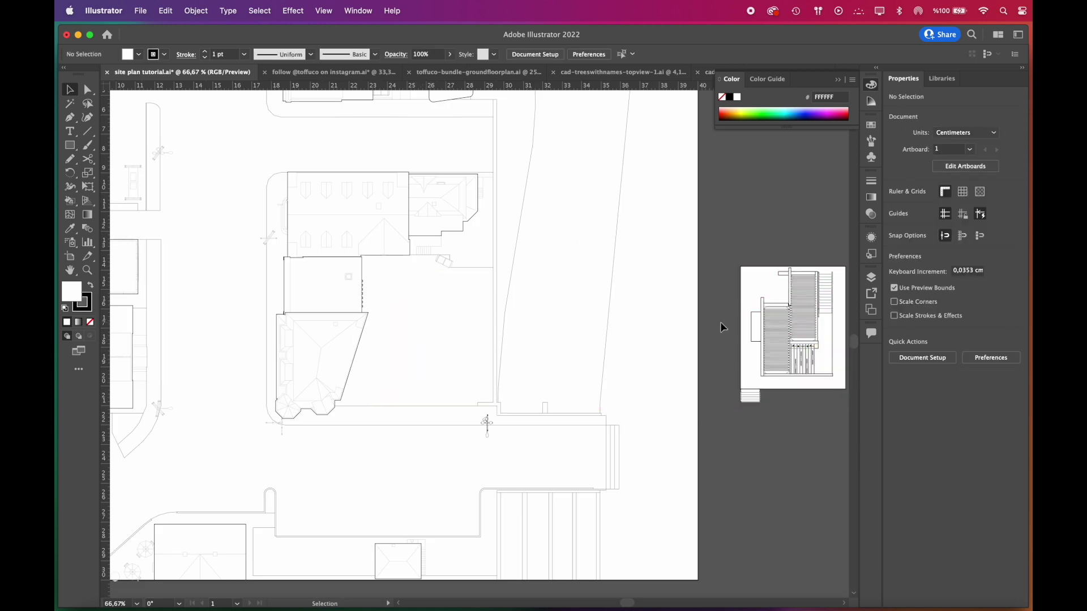
{"action": "key", "text": "super+z"}
{"action": "left_click", "coordinate": [838, 80]}
{"action": "left_click", "coordinate": [803, 242]}
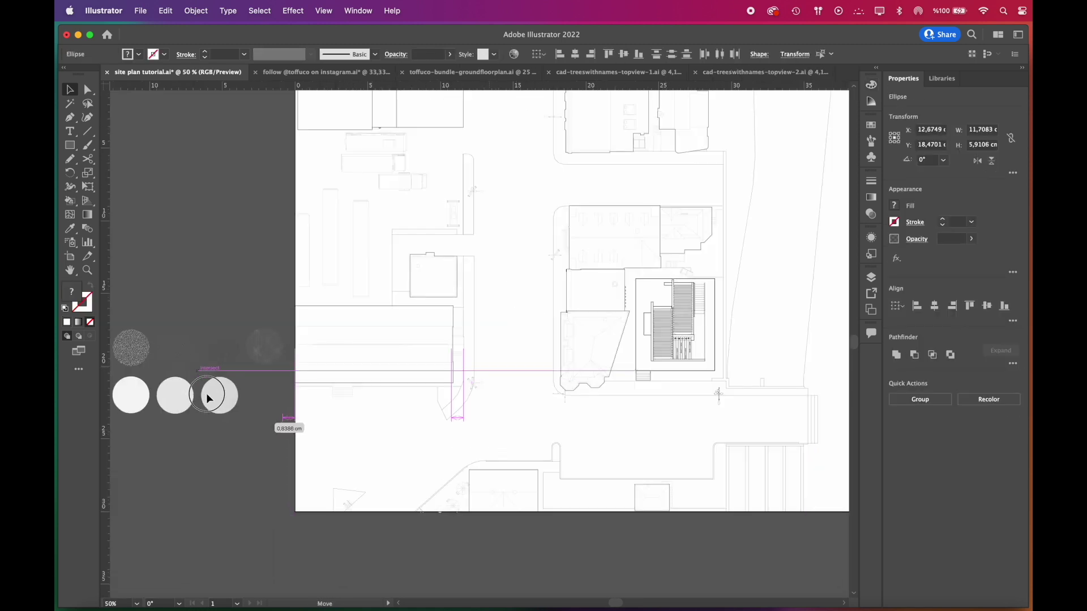
Draw a white rectangle about 13.8 by 8 cm around the sample circles beside the artboard and send it to the back.
{"action": "left_click", "coordinate": [200, 404]}
{"action": "left_click", "coordinate": [70, 145]}
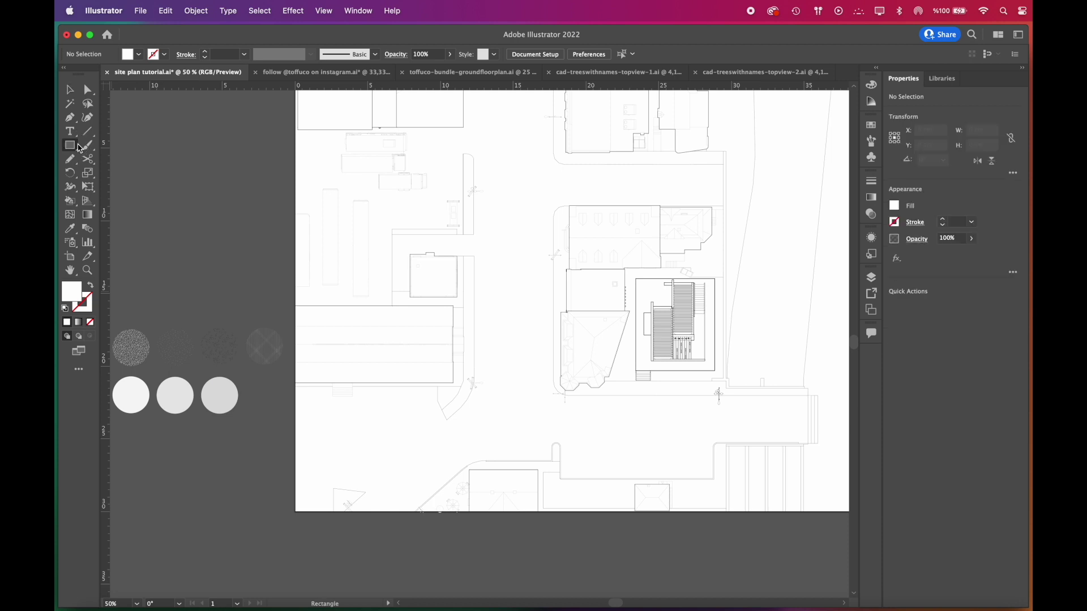
{"action": "mouse_move", "coordinate": [285, 316]}
{"action": "left_mouse_down"}
{"action": "mouse_move", "coordinate": [108, 440]}
{"action": "mouse_move", "coordinate": [182, 434]}
{"action": "left_mouse_up"}
{"action": "right_click", "coordinate": [225, 363]}
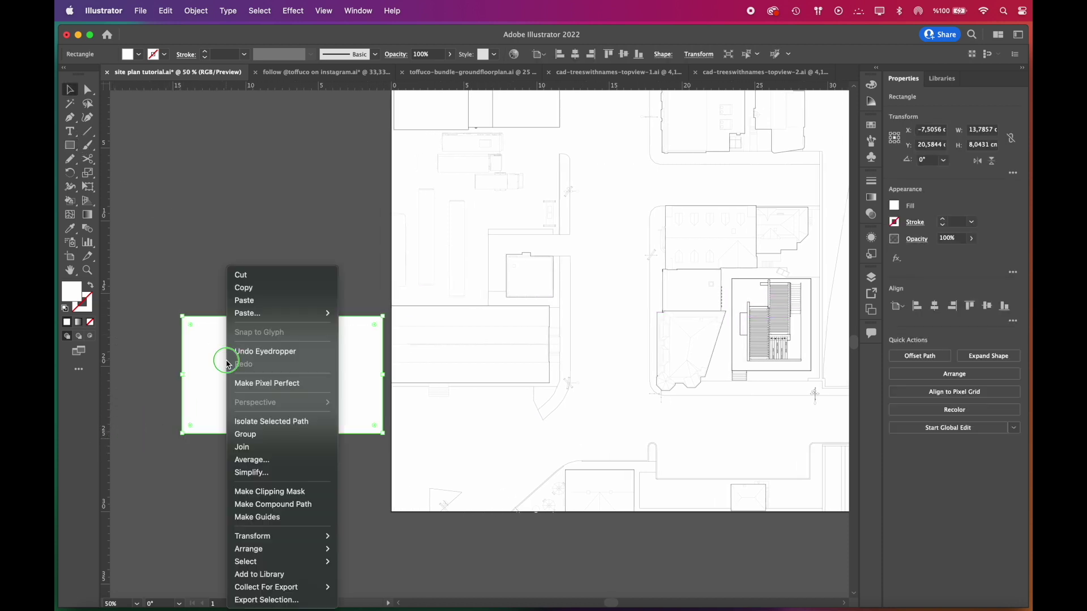
{"action": "mouse_move", "coordinate": [254, 547]}
{"action": "left_click", "coordinate": [362, 583]}
{"action": "key", "text": "v"}
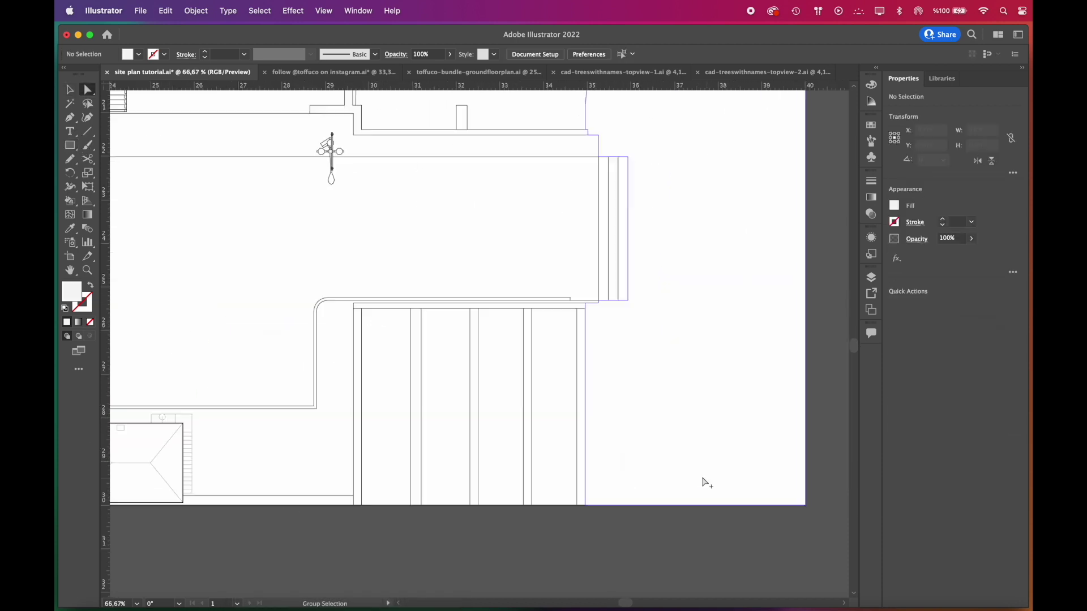
Select the long river shape and the strips south of the road and fill them with the darkest grey sample using the Eyedropper.
{"action": "scroll", "coordinate": [700, 483], "scroll_direction": "down", "scroll_amount": 2}
{"action": "scroll", "coordinate": [700, 483], "scroll_direction": "right", "scroll_amount": 3}
{"action": "left_click", "coordinate": [425, 423]}
{"action": "scroll", "coordinate": [598, 546], "scroll_direction": "down", "scroll_amount": 3}
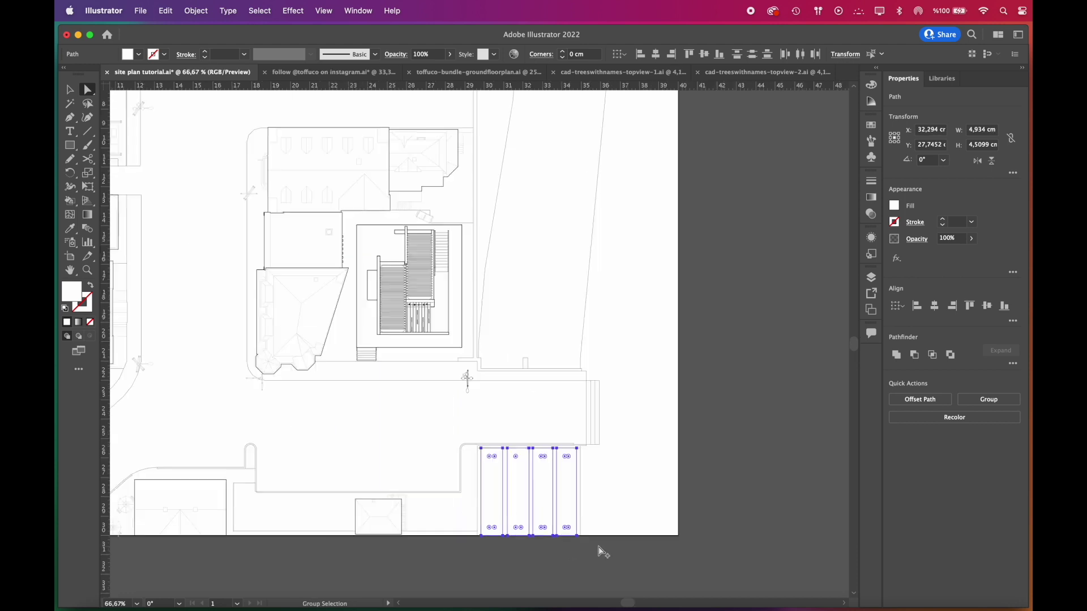
{"action": "left_click", "coordinate": [547, 314], "text": "shift"}
{"action": "left_click", "coordinate": [621, 399], "text": "shift"}
{"action": "scroll", "coordinate": [621, 398], "scroll_direction": "down", "scroll_amount": 2}
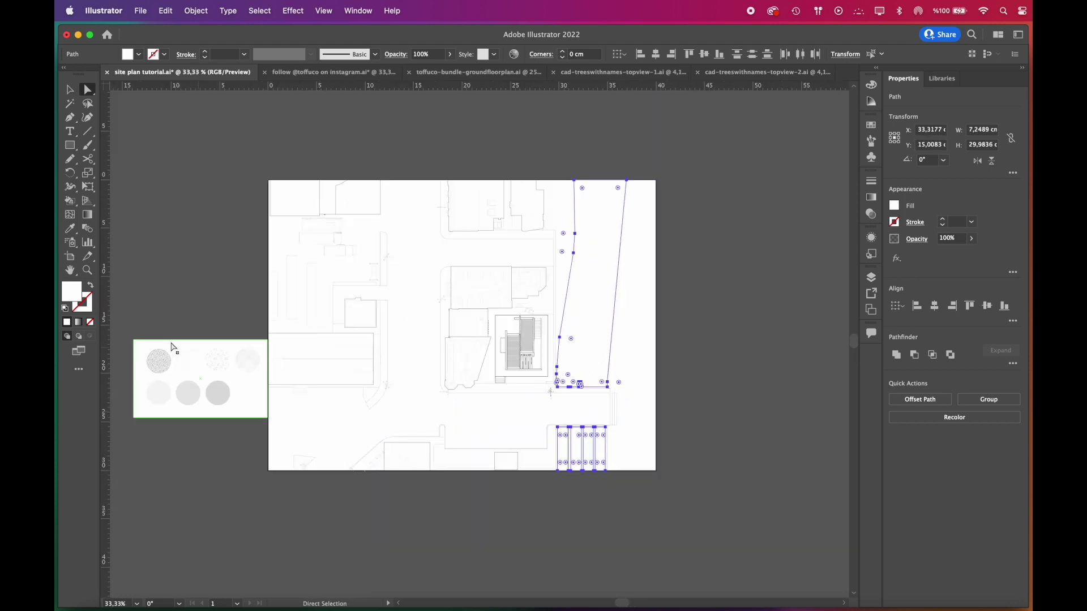
{"action": "key", "text": "i"}
{"action": "left_click", "coordinate": [218, 395]}
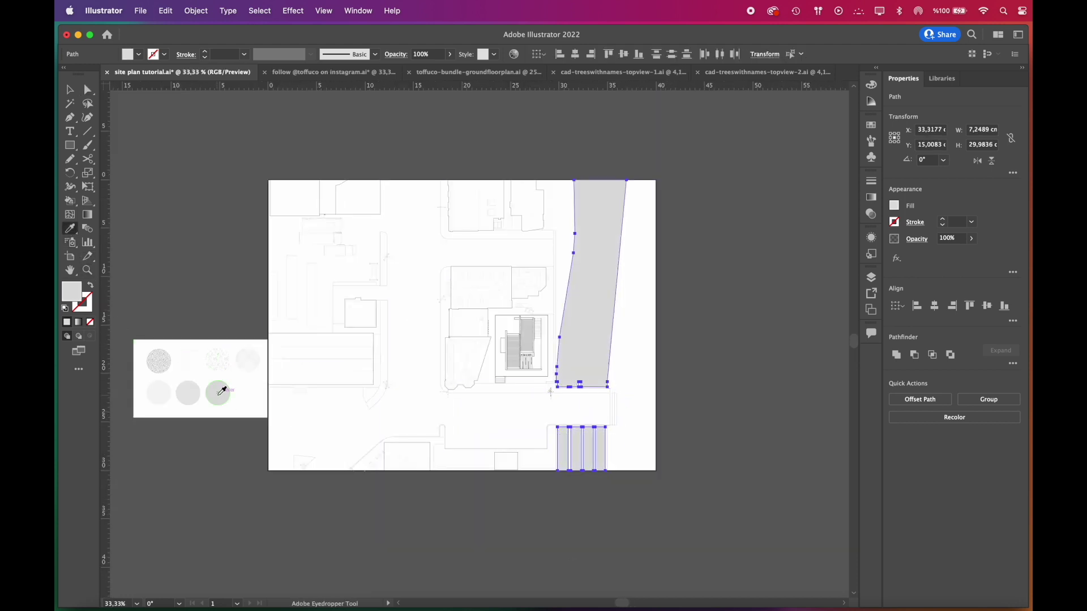
{"action": "key", "text": "v"}
{"action": "left_click", "coordinate": [463, 532]}
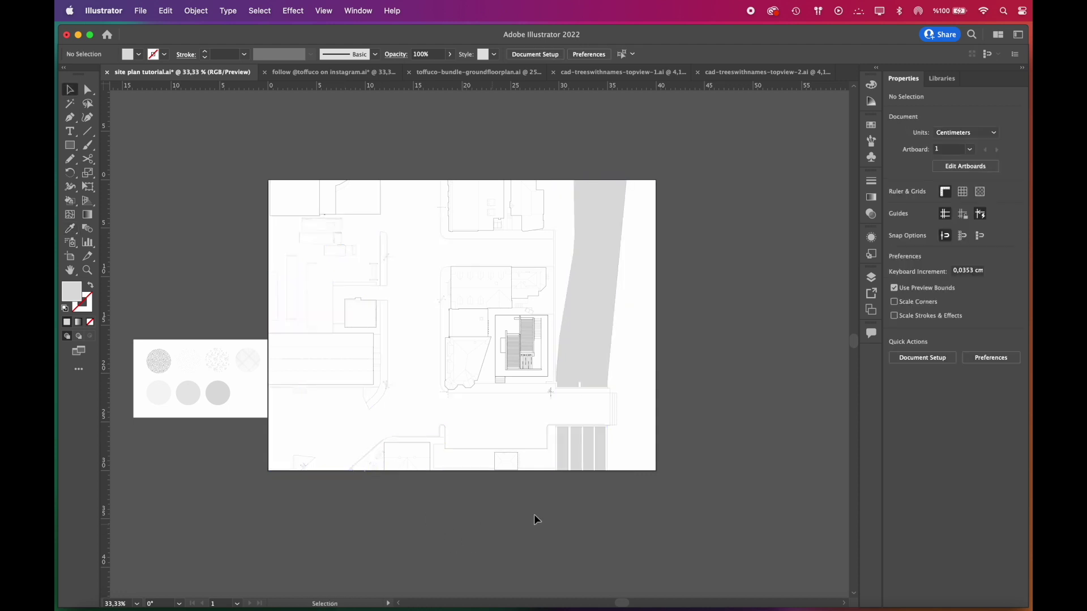
Fill the land strip east of the river and the connected road area with the lightest grey sample using the Eyedropper.
{"action": "scroll", "coordinate": [601, 474], "scroll_direction": "up", "scroll_amount": 3}
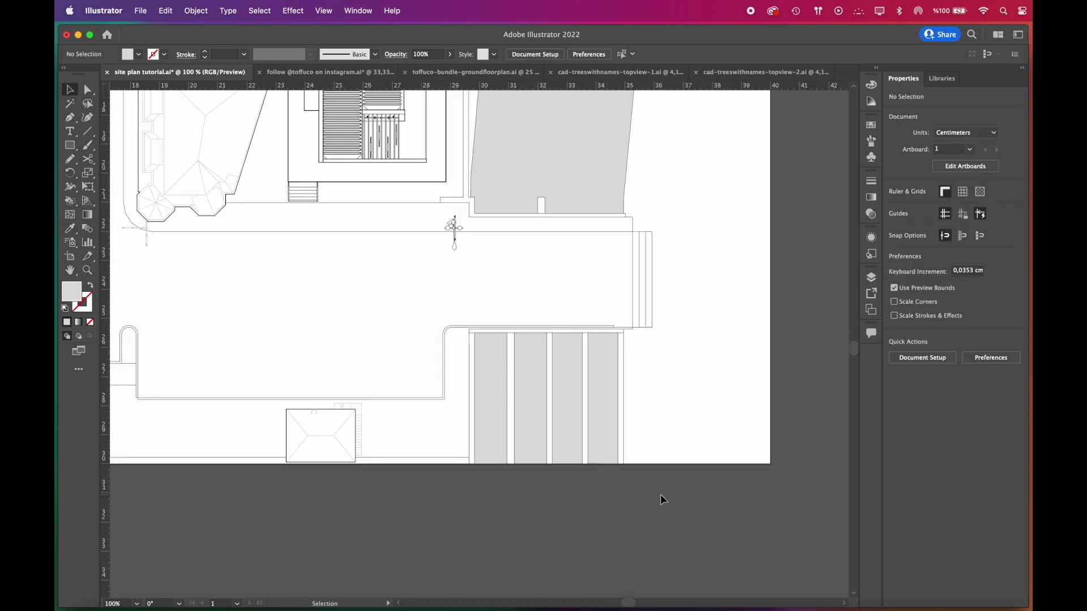
{"action": "scroll", "coordinate": [660, 494], "scroll_direction": "down", "scroll_amount": 3}
{"action": "left_click", "coordinate": [671, 470]}
{"action": "left_click", "coordinate": [70, 228]}
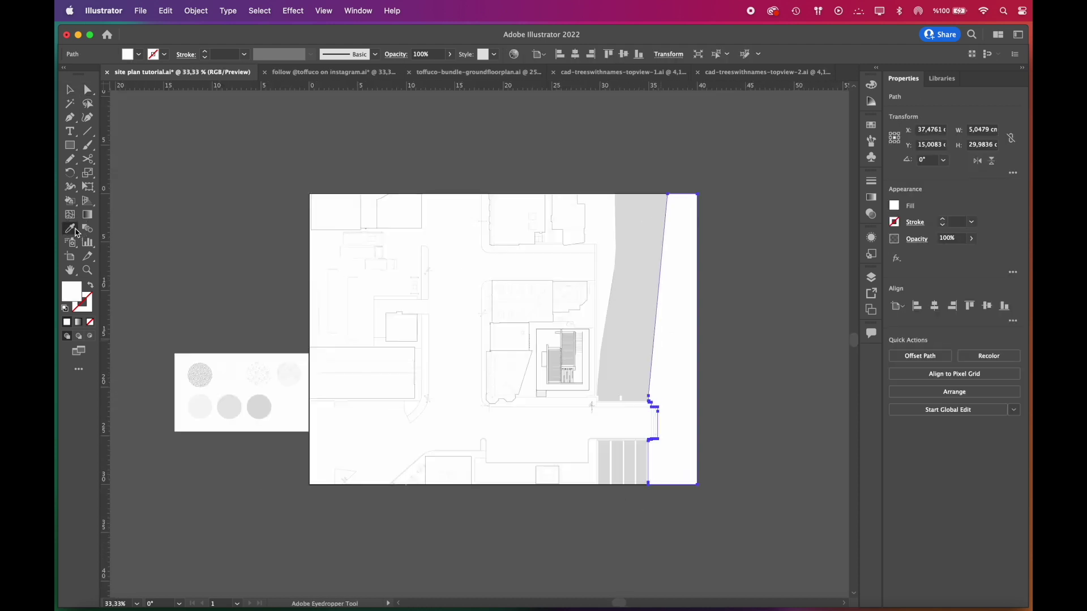
{"action": "left_click", "coordinate": [202, 410]}
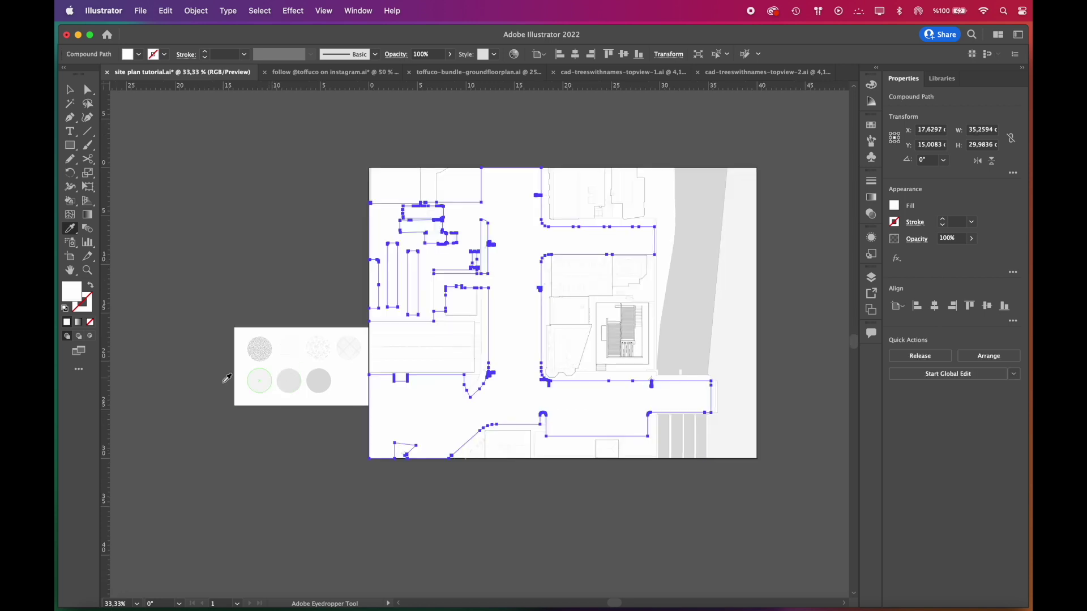
{"action": "left_click", "coordinate": [261, 380]}
{"action": "key", "text": "v"}
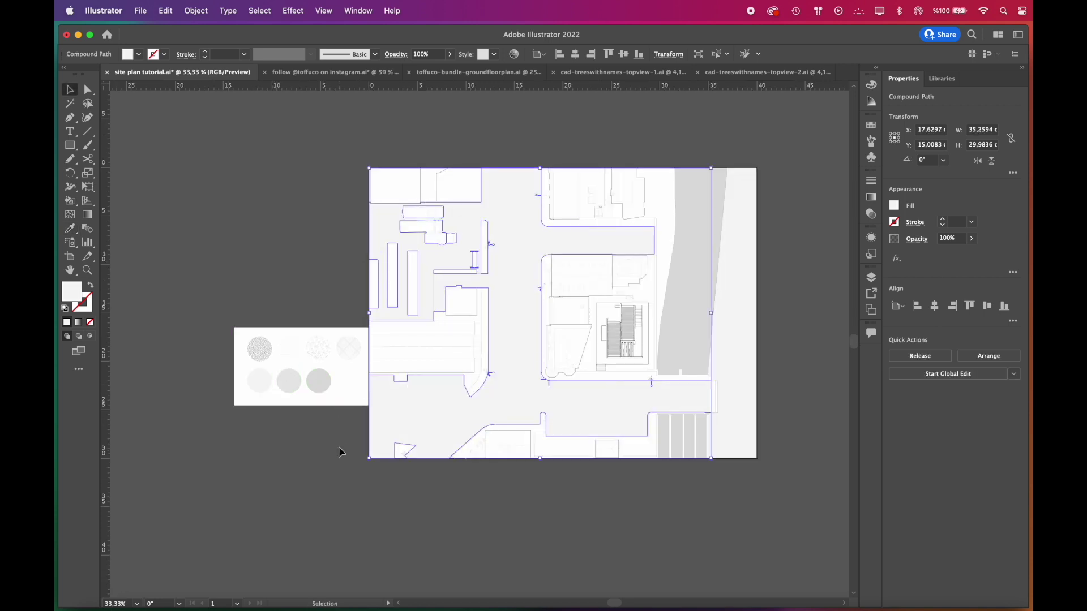
{"action": "left_click", "coordinate": [338, 446]}
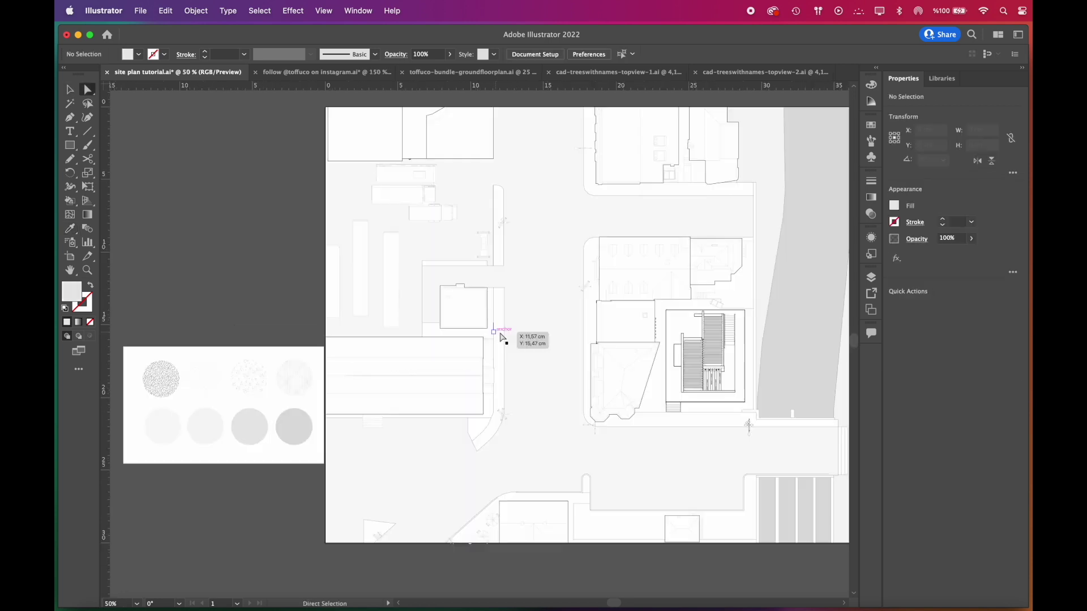
Select all the pavement areas along the roads and fill them with the mid grey sample using the Eyedropper.
{"action": "left_click", "coordinate": [499, 336]}
{"action": "left_click", "coordinate": [590, 363], "text": "shift"}
{"action": "left_click", "coordinate": [686, 421], "text": "shift"}
{"action": "left_click", "coordinate": [634, 523], "text": "shift"}
{"action": "scroll", "coordinate": [579, 498], "scroll_direction": "up", "scroll_amount": 2}
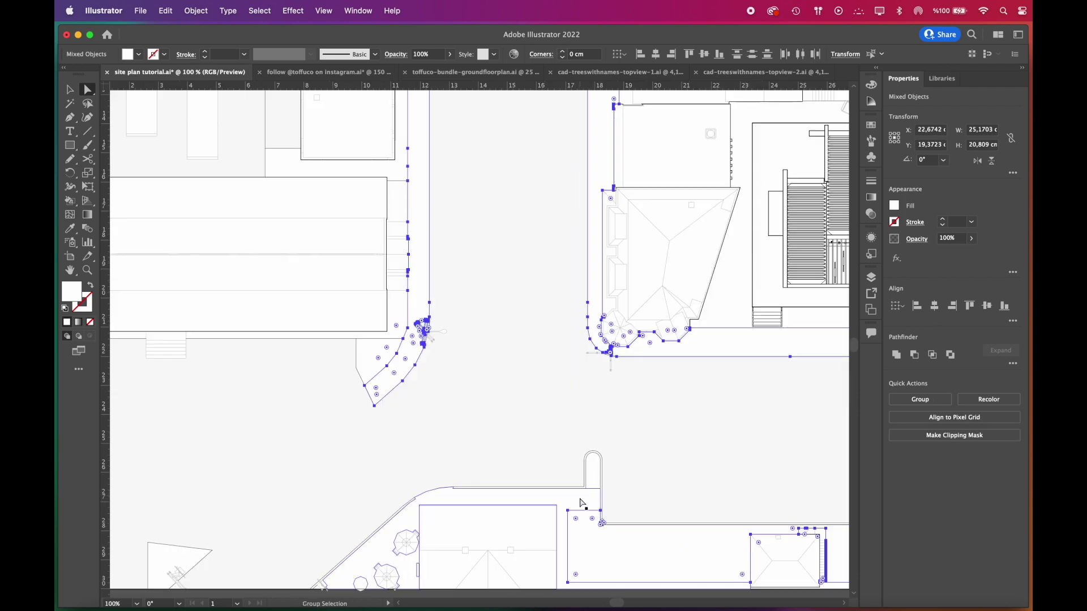
{"action": "left_click", "coordinate": [592, 476], "text": "shift"}
{"action": "left_click", "coordinate": [511, 499], "text": "shift"}
{"action": "scroll", "coordinate": [510, 499], "scroll_direction": "down", "scroll_amount": 2}
{"action": "left_click", "coordinate": [449, 205], "text": "shift"}
{"action": "left_click", "coordinate": [636, 189], "text": "shift"}
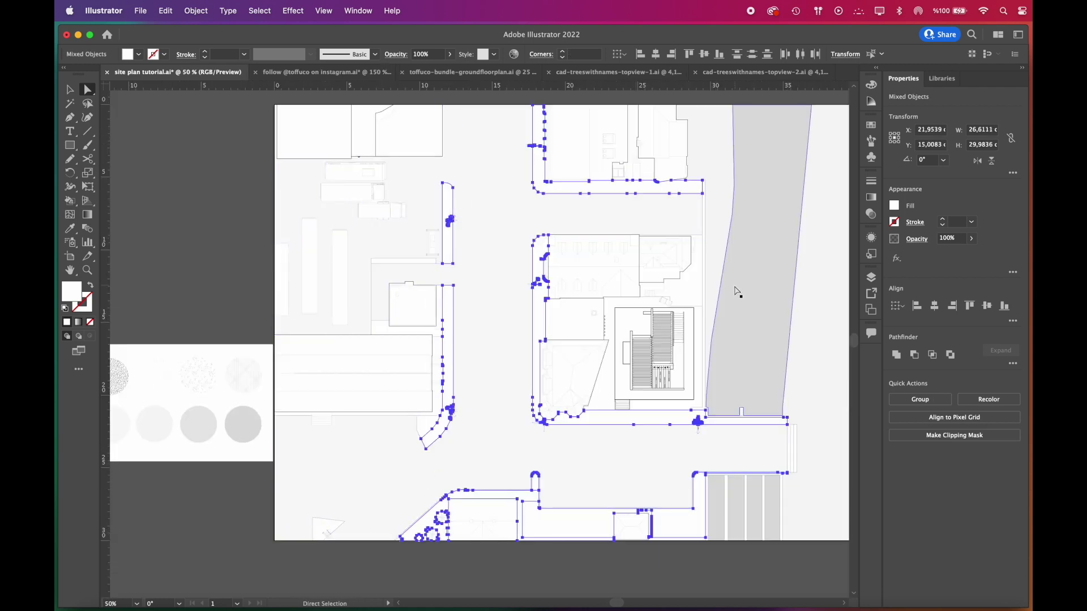
{"action": "left_click", "coordinate": [70, 229]}
{"action": "left_click", "coordinate": [206, 424]}
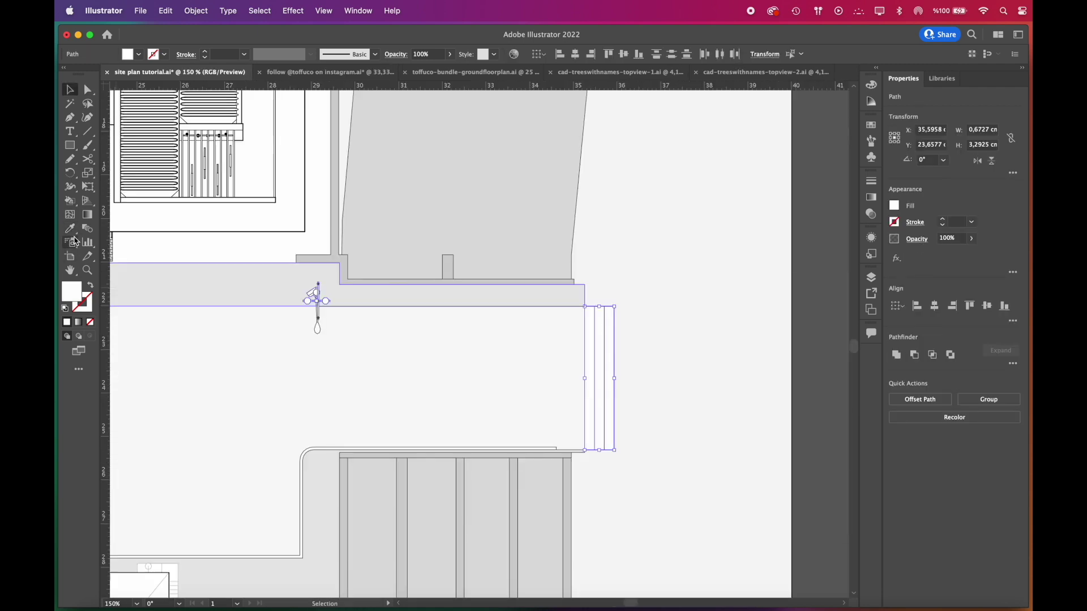
Fill the narrow strips at the road's east end with the grey sampled from the adjoining pavement.
{"action": "left_click", "coordinate": [72, 229]}
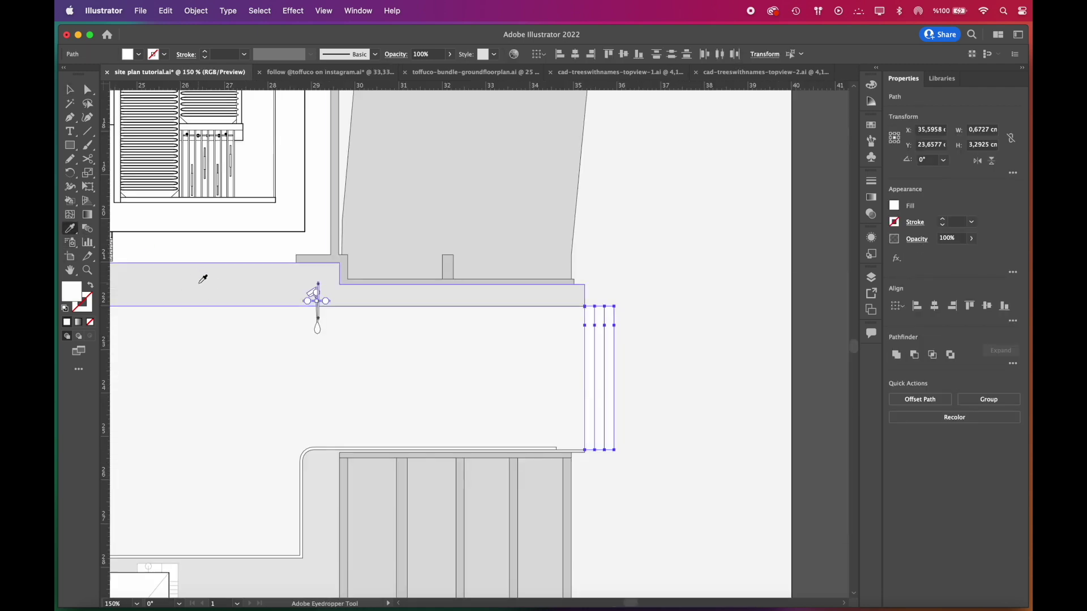
{"action": "left_click", "coordinate": [203, 279]}
{"action": "key", "text": "super+minus"}
{"action": "key", "text": "v"}
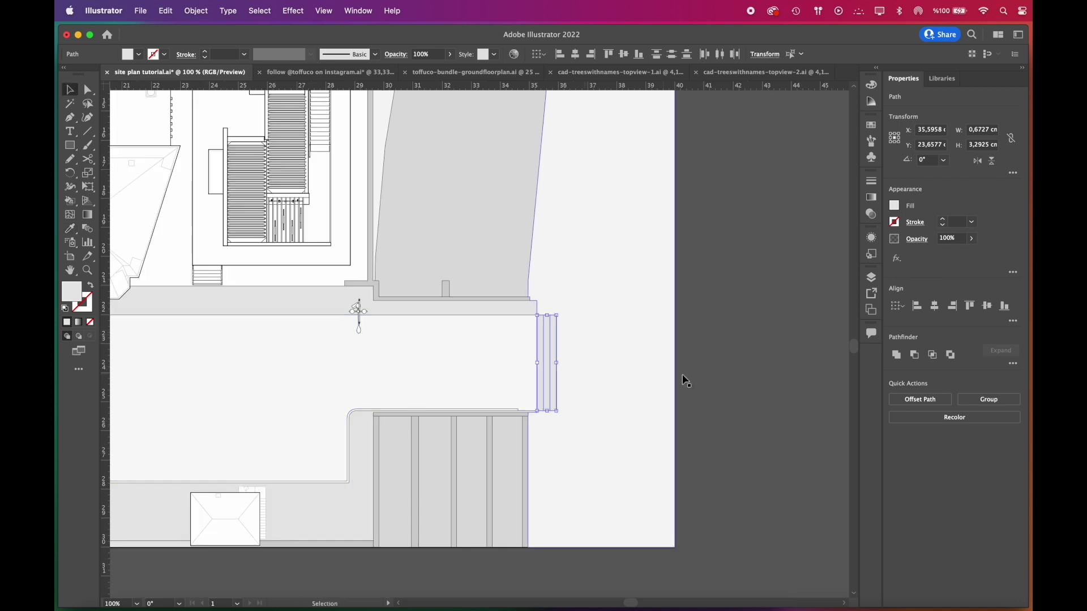
{"action": "left_click", "coordinate": [710, 374]}
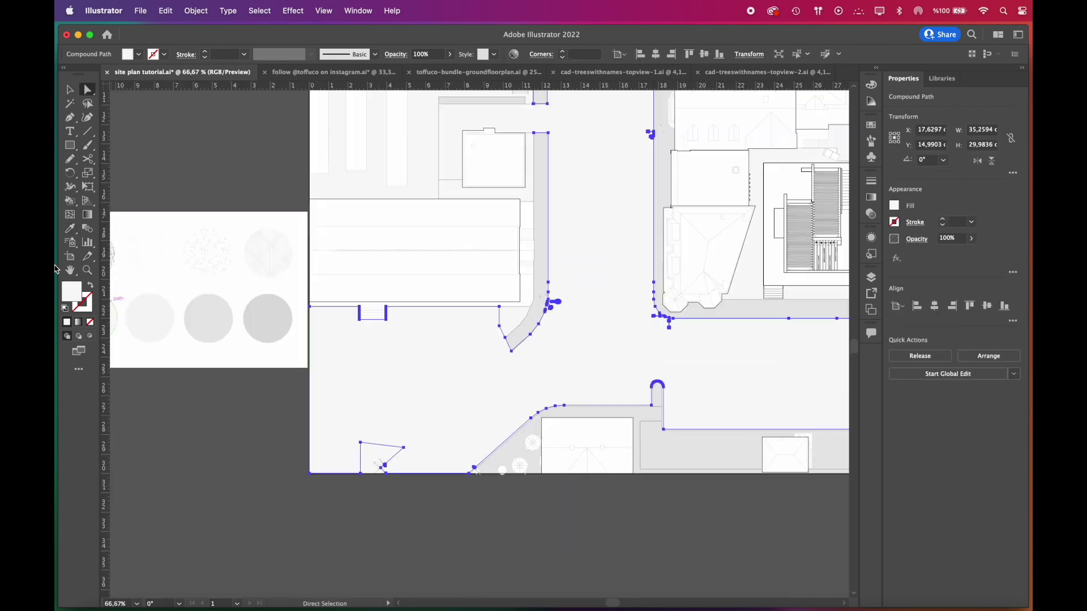
Apply the dense speckled pattern sample to the road area and set its opacity to 40%.
{"action": "left_click", "coordinate": [71, 228]}
{"action": "scroll", "coordinate": [371, 287], "scroll_direction": "down", "scroll_amount": 1}
{"action": "left_click", "coordinate": [172, 262]}
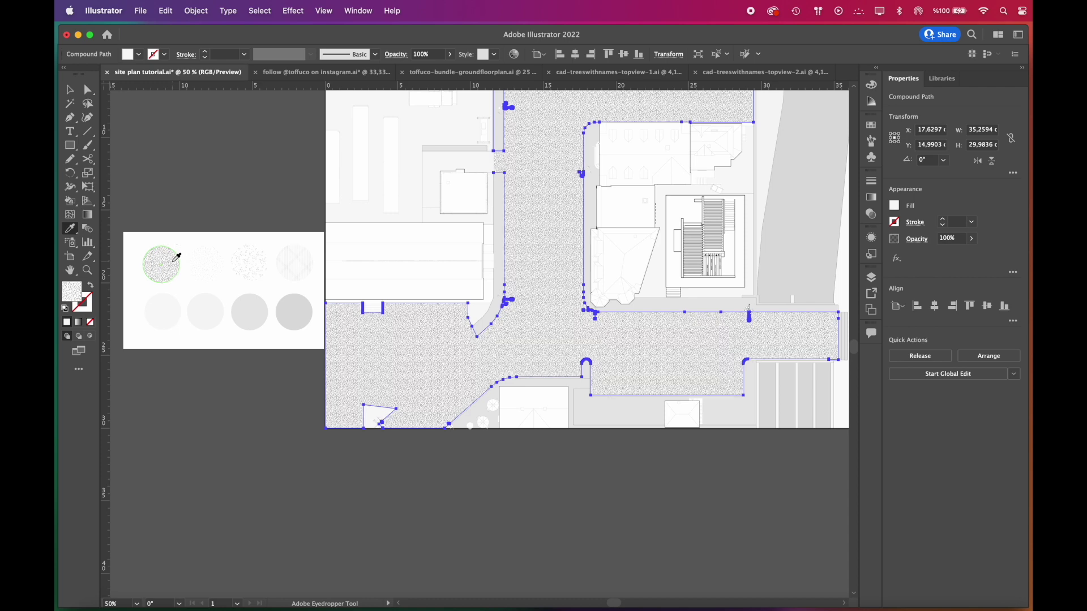
{"action": "key", "text": "a"}
{"action": "scroll", "coordinate": [683, 180], "scroll_direction": "up", "scroll_amount": 1}
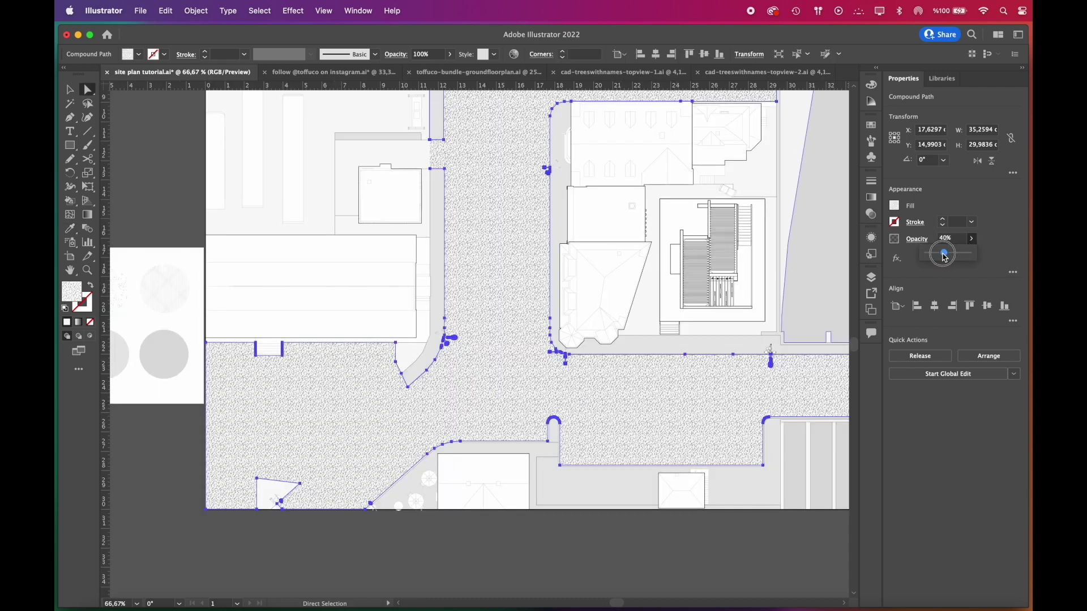
{"action": "left_click_drag", "start_coordinate": [944, 256], "coordinate": [944, 255]}
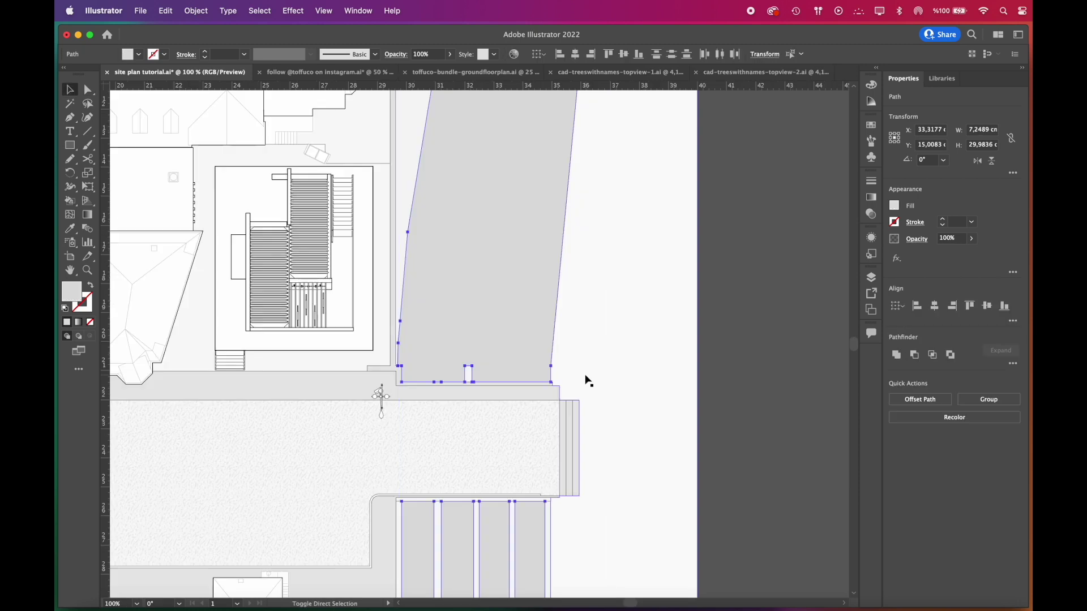
Apply the fine dotted pattern sample to the selected river shape and southern strips using the Eyedropper.
{"action": "key", "text": "i"}
{"action": "scroll", "coordinate": [626, 284], "scroll_direction": "down", "scroll_amount": 1}
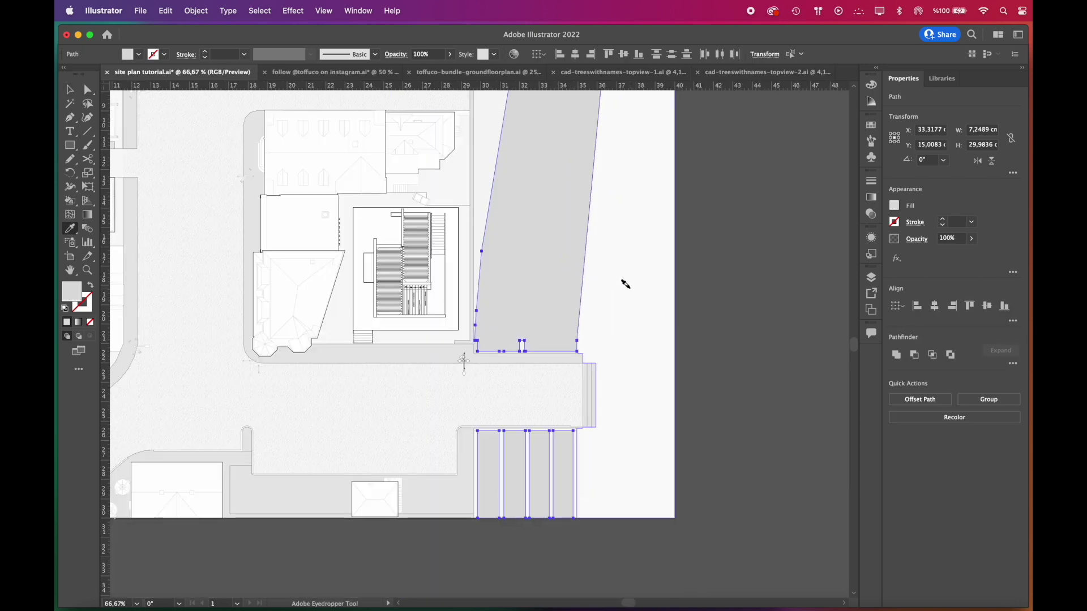
{"action": "scroll", "coordinate": [628, 285], "scroll_direction": "down", "scroll_amount": 2}
{"action": "scroll", "coordinate": [308, 286], "scroll_direction": "up", "scroll_amount": 5}
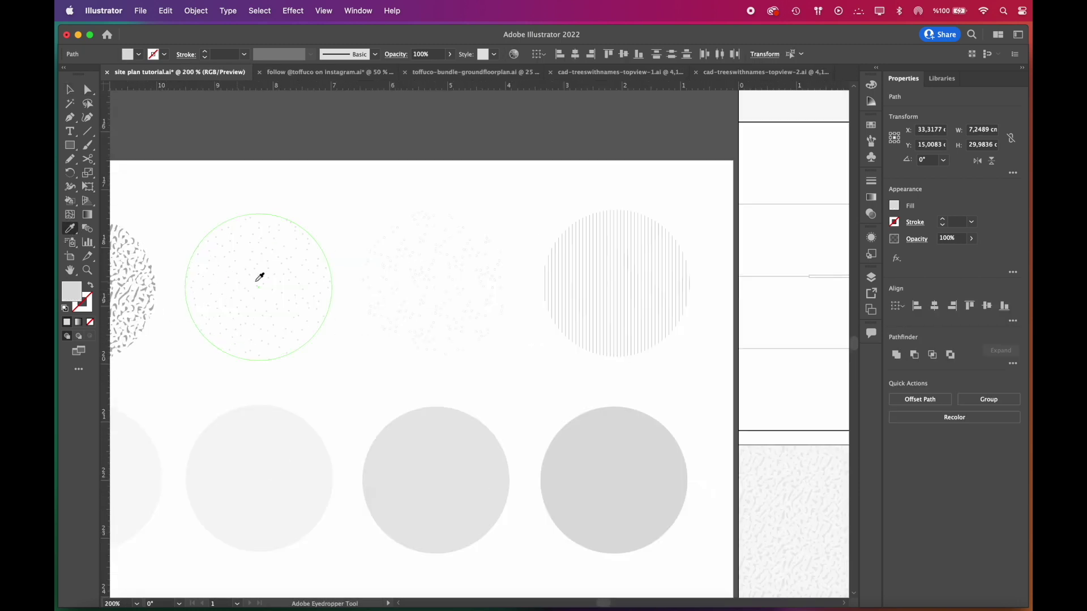
{"action": "left_click", "coordinate": [272, 278]}
{"action": "scroll", "coordinate": [163, 315], "scroll_direction": "down", "scroll_amount": 5}
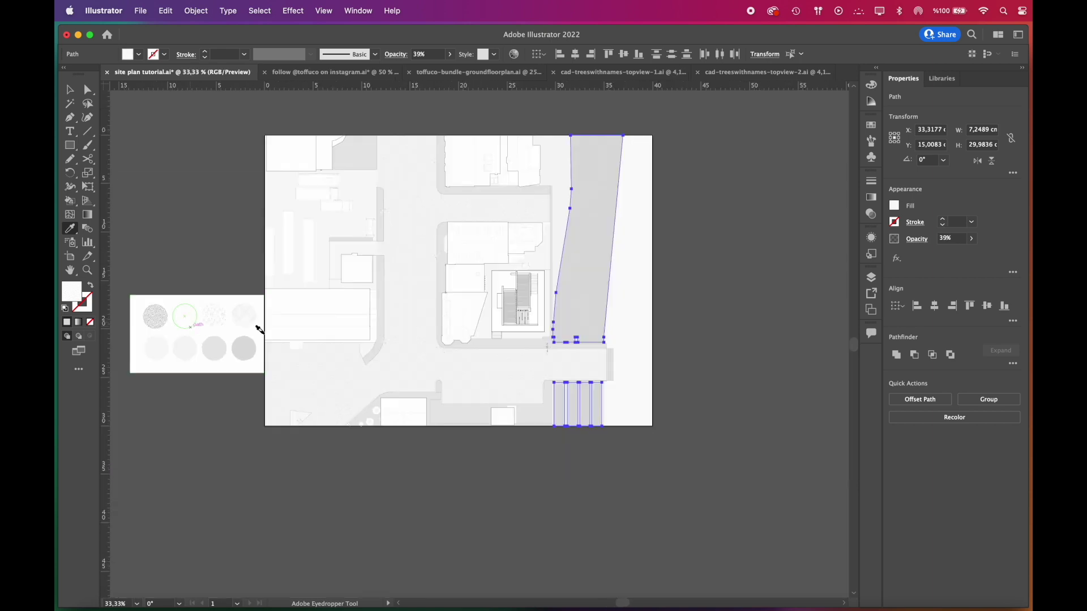
Raise the opacity of the dotted pattern on the river shape and southern strips to 45%.
{"action": "scroll", "coordinate": [586, 321], "scroll_direction": "up", "scroll_amount": 2}
{"action": "scroll", "coordinate": [605, 325], "scroll_direction": "up", "scroll_amount": 1}
{"action": "key", "text": "a"}
{"action": "left_click", "coordinate": [971, 239]}
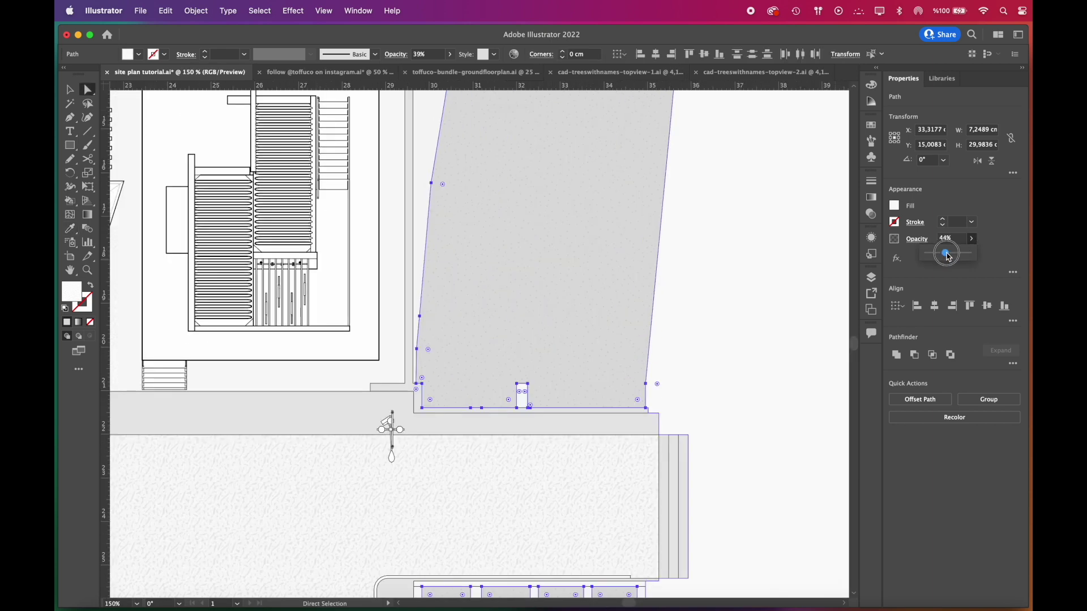
{"action": "left_click_drag", "start_coordinate": [946, 253], "coordinate": [947, 253]}
{"action": "left_click", "coordinate": [730, 363]}
{"action": "scroll", "coordinate": [626, 342], "scroll_direction": "up", "scroll_amount": 1}
{"action": "scroll", "coordinate": [625, 342], "scroll_direction": "down", "scroll_amount": 2}
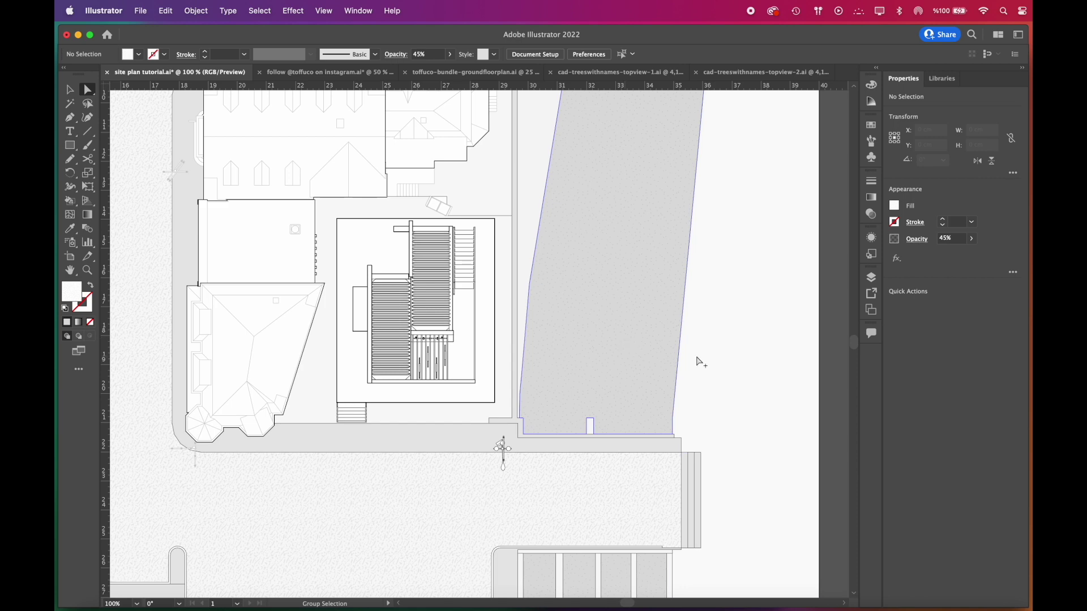
{"action": "scroll", "coordinate": [674, 354], "scroll_direction": "down", "scroll_amount": 1}
{"action": "scroll", "coordinate": [586, 207], "scroll_direction": "down", "scroll_amount": 1}
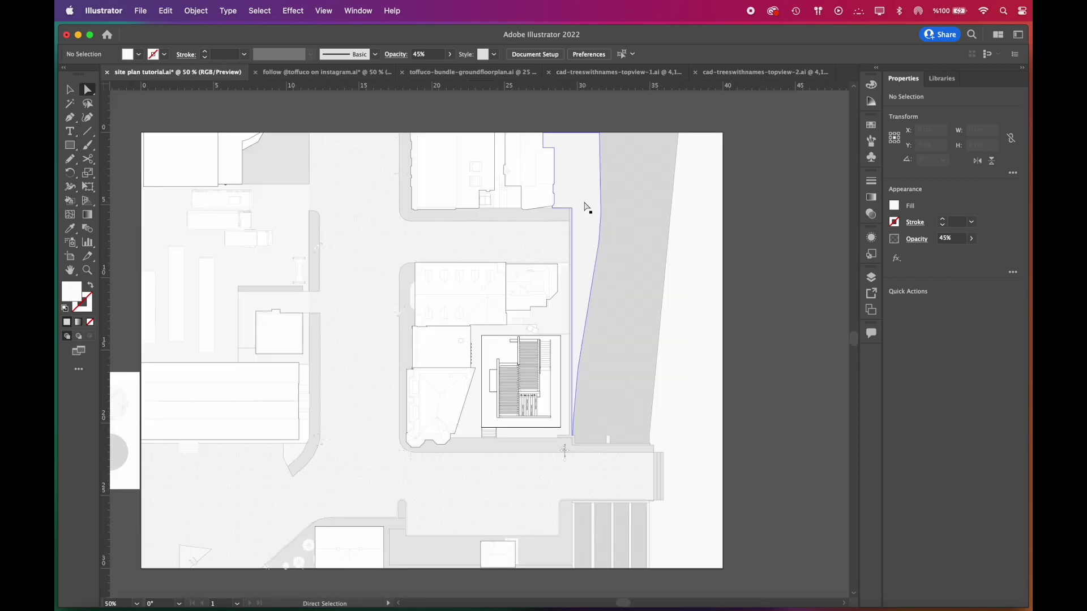
Copy two round canopy trees from the cad-treeswithnames-topview-1 file into the site plan below the artboard.
{"action": "left_click", "coordinate": [629, 72]}
{"action": "key", "text": "v"}
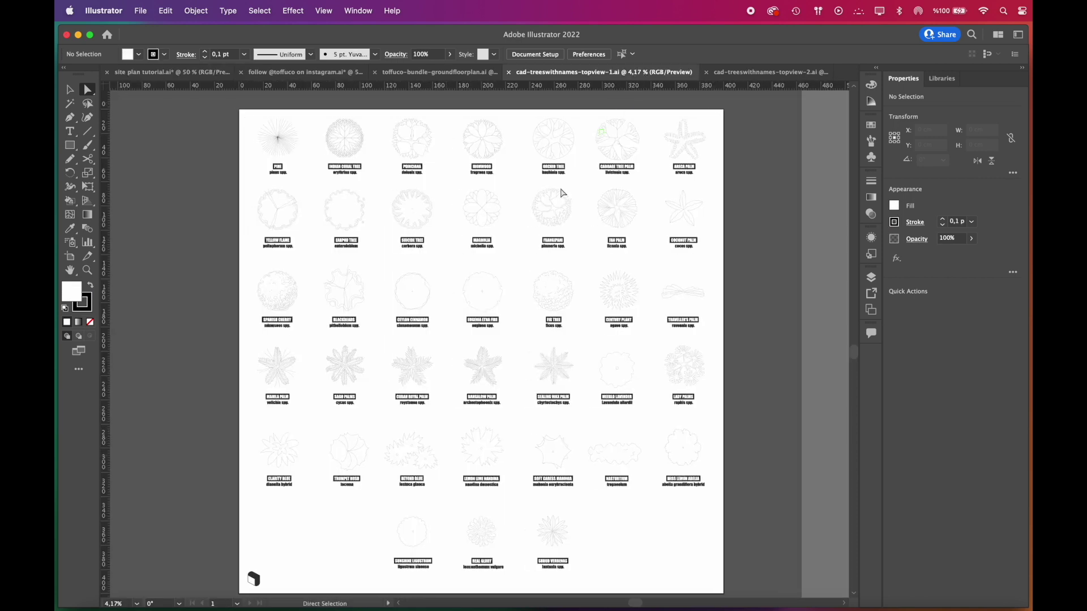
{"action": "left_click", "coordinate": [558, 226]}
{"action": "left_click", "coordinate": [281, 293], "text": "shift"}
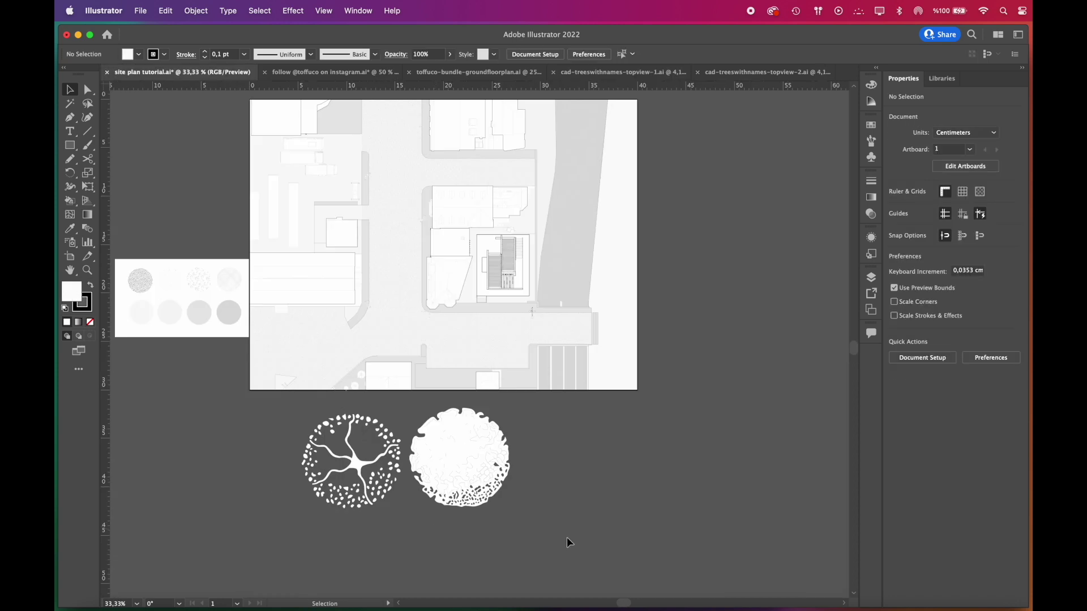
Scale the two copied trees down together and place them just below the site plan artboard.
{"action": "left_click", "coordinate": [342, 441]}
{"action": "left_click_drag", "start_coordinate": [302, 408], "coordinate": [395, 462]}
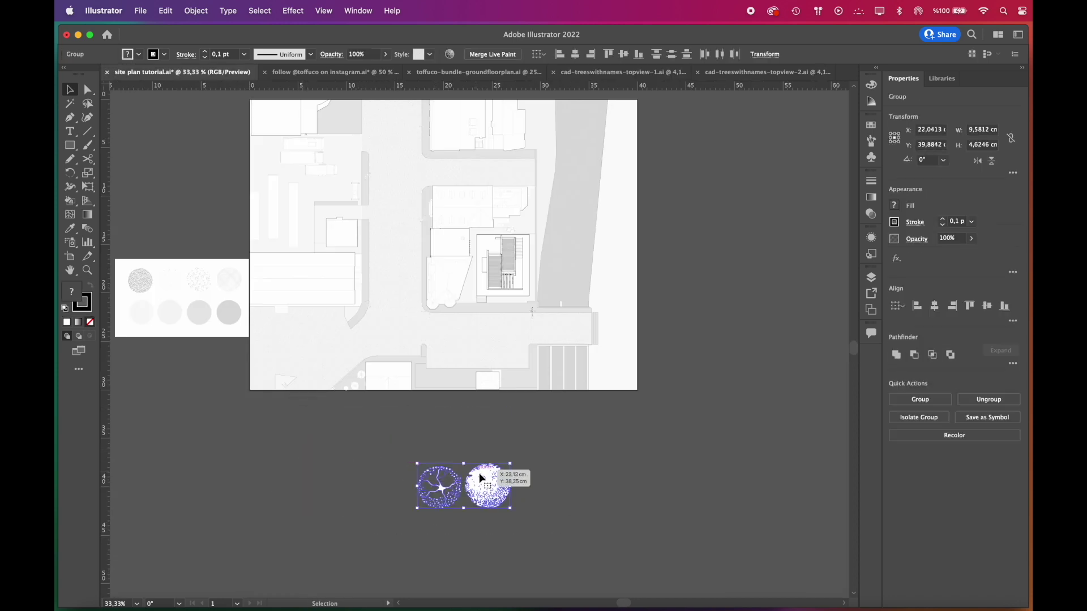
{"action": "left_click_drag", "start_coordinate": [483, 479], "coordinate": [400, 437]}
{"action": "left_click", "coordinate": [502, 468]}
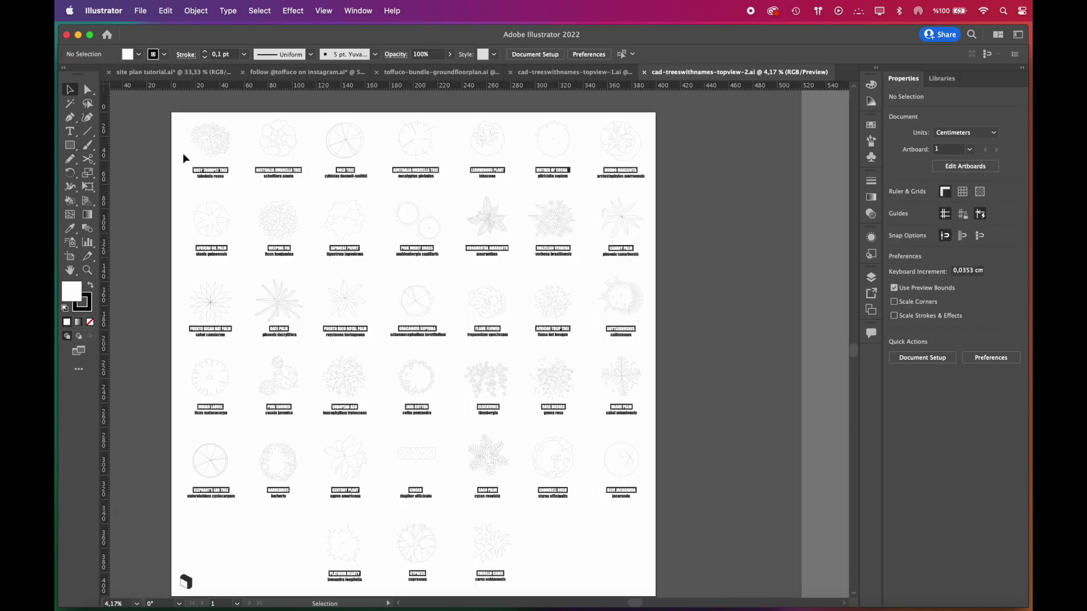
Select the Rosy Trumpet Tree, European Ash, Rose Bushes and Barberries drawings in the cad-treeswithnames-topview-2 file.
{"action": "scroll", "coordinate": [179, 143], "scroll_direction": "up", "scroll_amount": 3}
{"action": "scroll", "coordinate": [314, 289], "scroll_direction": "down", "scroll_amount": 1}
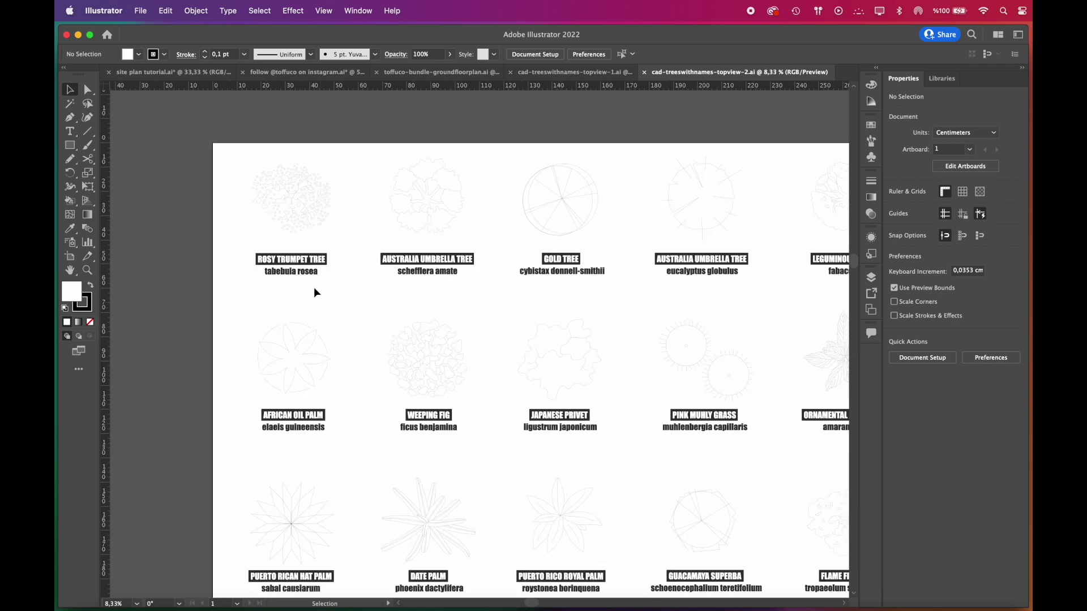
{"action": "left_click", "coordinate": [307, 216]}
{"action": "scroll", "coordinate": [317, 243], "scroll_direction": "down", "scroll_amount": 2}
{"action": "left_click", "coordinate": [406, 431], "text": "shift"}
{"action": "left_click_drag", "start_coordinate": [406, 431], "coordinate": [405, 431]}
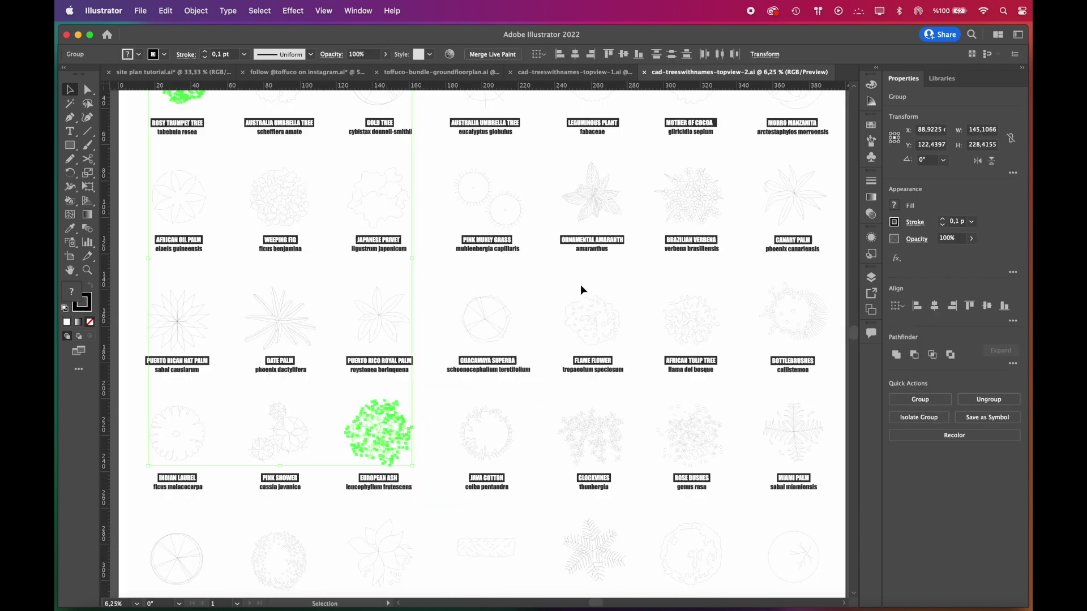
{"action": "scroll", "coordinate": [714, 469], "scroll_direction": "up", "scroll_amount": 3}
{"action": "left_click", "coordinate": [655, 400], "text": "shift"}
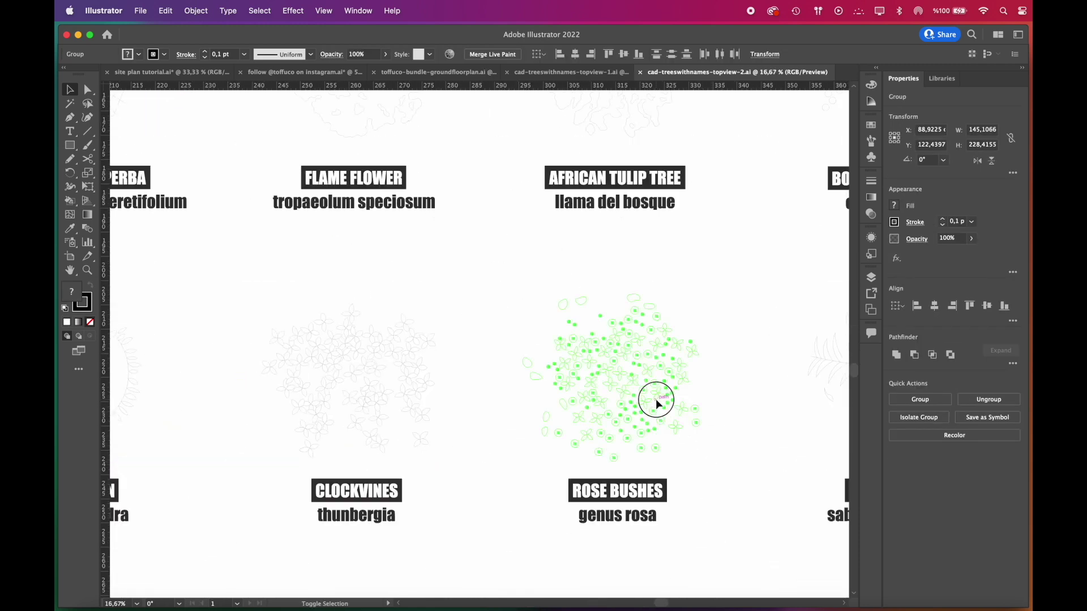
{"action": "scroll", "coordinate": [654, 399], "scroll_direction": "down", "scroll_amount": 4}
{"action": "scroll", "coordinate": [424, 521], "scroll_direction": "up", "scroll_amount": 2}
{"action": "left_click", "coordinate": [334, 430], "text": "shift"}
{"action": "scroll", "coordinate": [414, 536], "scroll_direction": "down", "scroll_amount": 1}
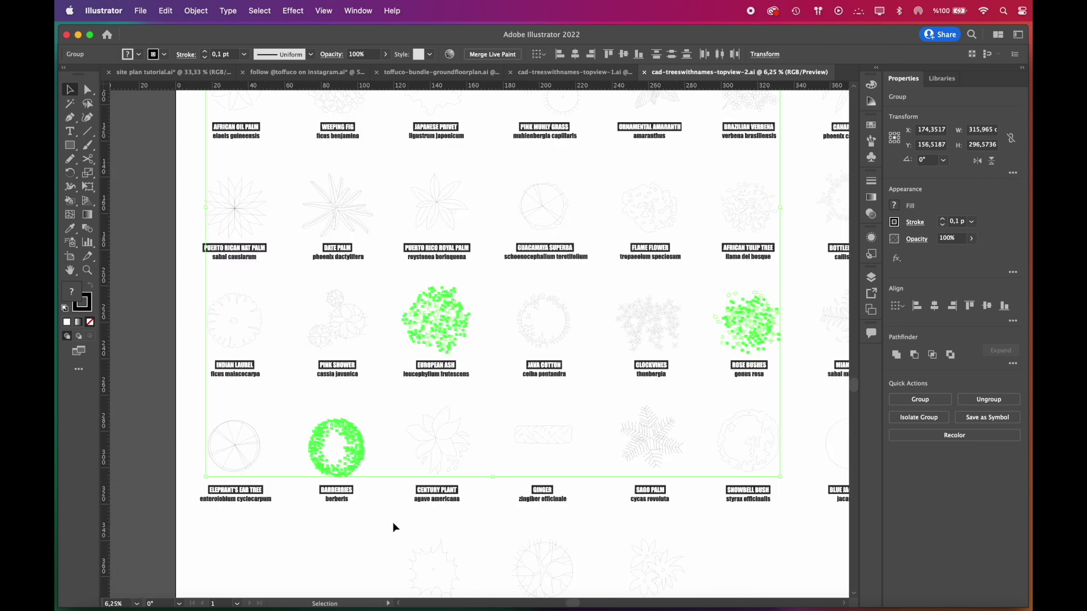
Bring the four selected trees into the site plan file, in a row with the two trees below the artboard.
{"action": "scroll", "coordinate": [165, 459], "scroll_direction": "down", "scroll_amount": 1}
{"action": "left_click", "coordinate": [194, 75]}
{"action": "scroll", "coordinate": [447, 493], "scroll_direction": "up", "scroll_amount": 1}
{"action": "scroll", "coordinate": [509, 452], "scroll_direction": "down", "scroll_amount": 2}
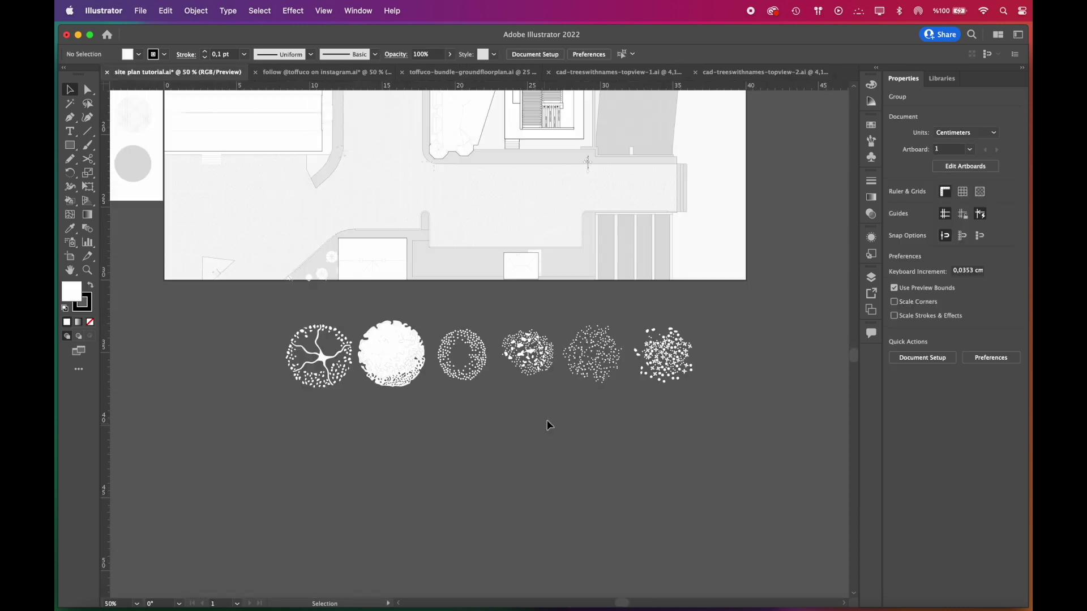
Delete the small-flowered tree at the east end of the row.
{"action": "scroll", "coordinate": [741, 389], "scroll_direction": "up", "scroll_amount": 2}
{"action": "scroll", "coordinate": [742, 389], "scroll_direction": "down", "scroll_amount": 1}
{"action": "scroll", "coordinate": [673, 425], "scroll_direction": "down", "scroll_amount": 1}
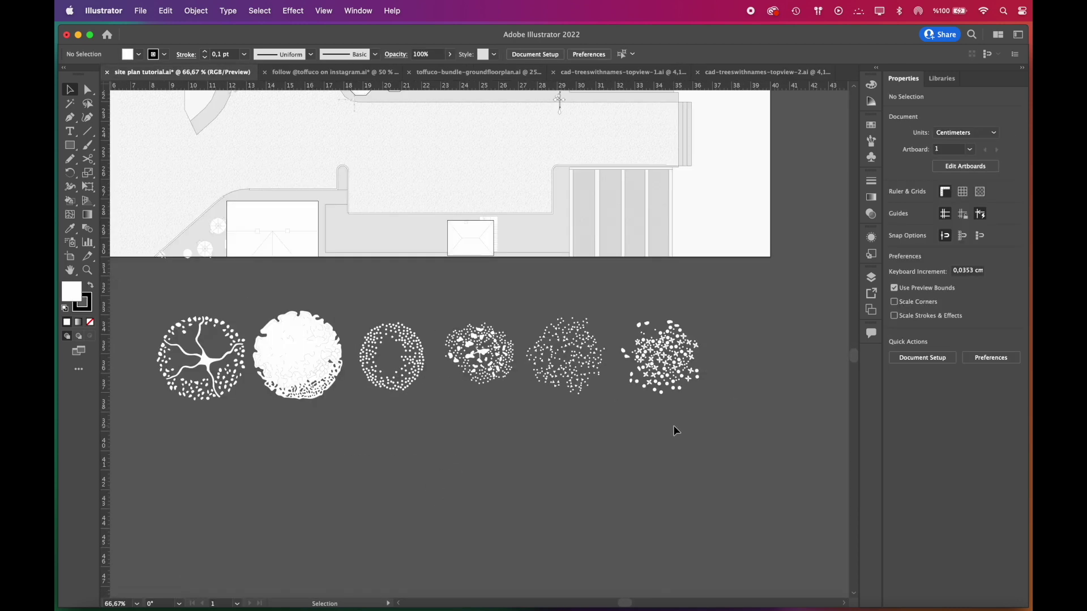
{"action": "left_click", "coordinate": [667, 383]}
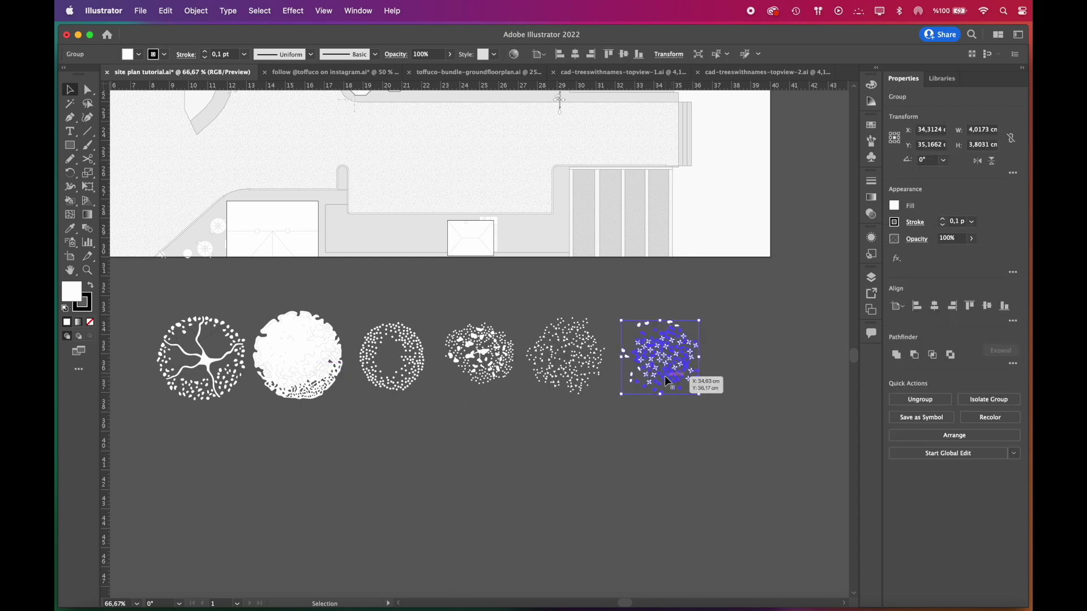
{"action": "key", "text": "Delete"}
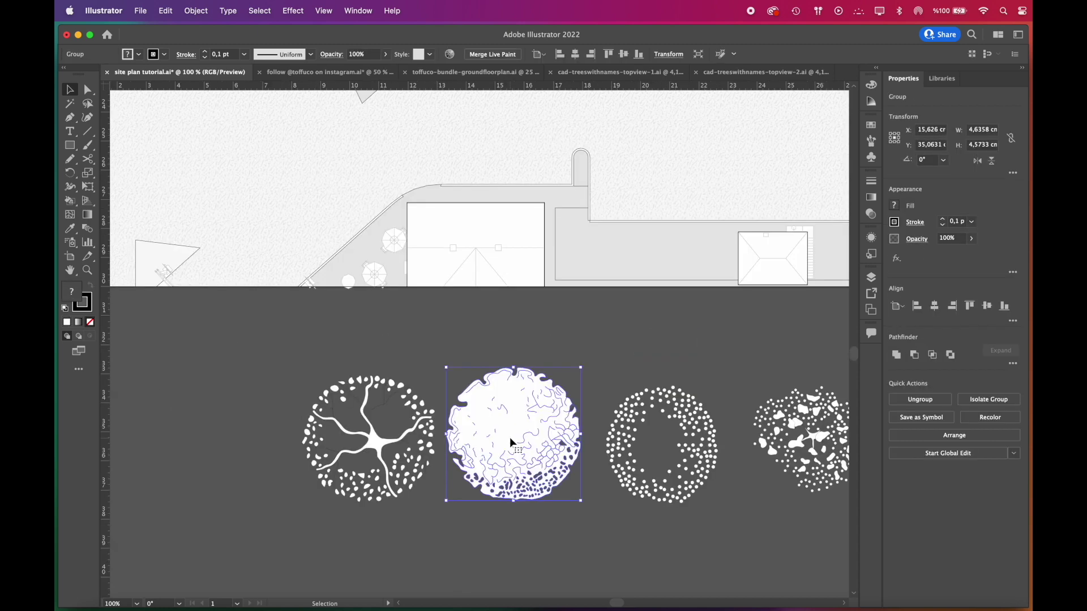
Isolate the dense round tree's group and remove its white fill so only the linework is left.
{"action": "double_click", "coordinate": [509, 437]}
{"action": "scroll", "coordinate": [510, 447], "scroll_direction": "up", "scroll_amount": 1}
{"action": "key", "text": "a"}
{"action": "left_click", "coordinate": [492, 427]}
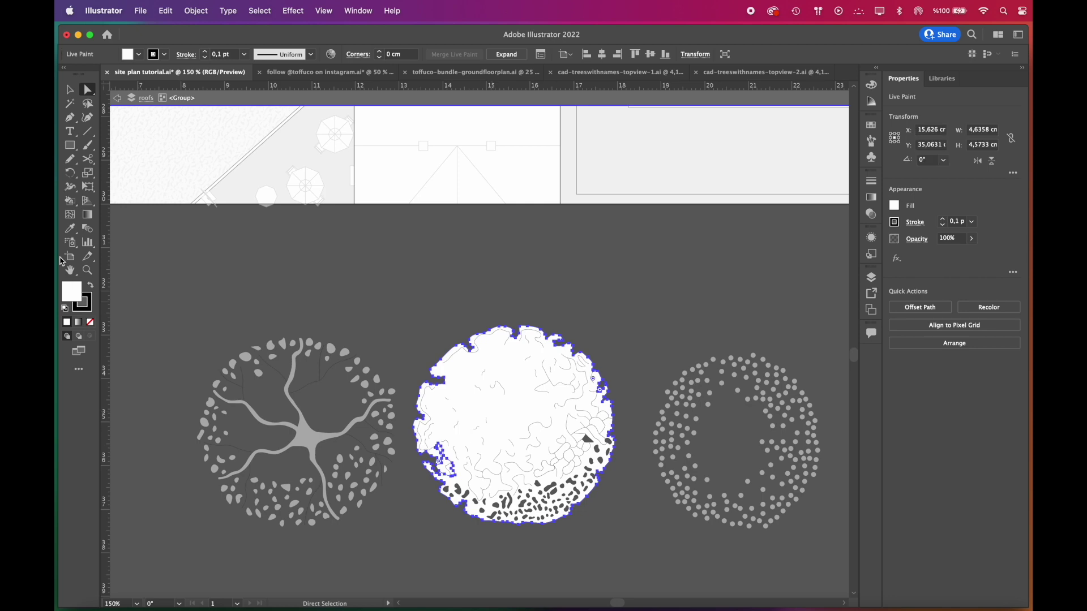
{"action": "left_click", "coordinate": [70, 229]}
{"action": "scroll", "coordinate": [473, 472], "scroll_direction": "up", "scroll_amount": 1}
{"action": "left_click", "coordinate": [475, 469]}
{"action": "key", "text": "a"}
{"action": "scroll", "coordinate": [408, 396], "scroll_direction": "down", "scroll_amount": 1}
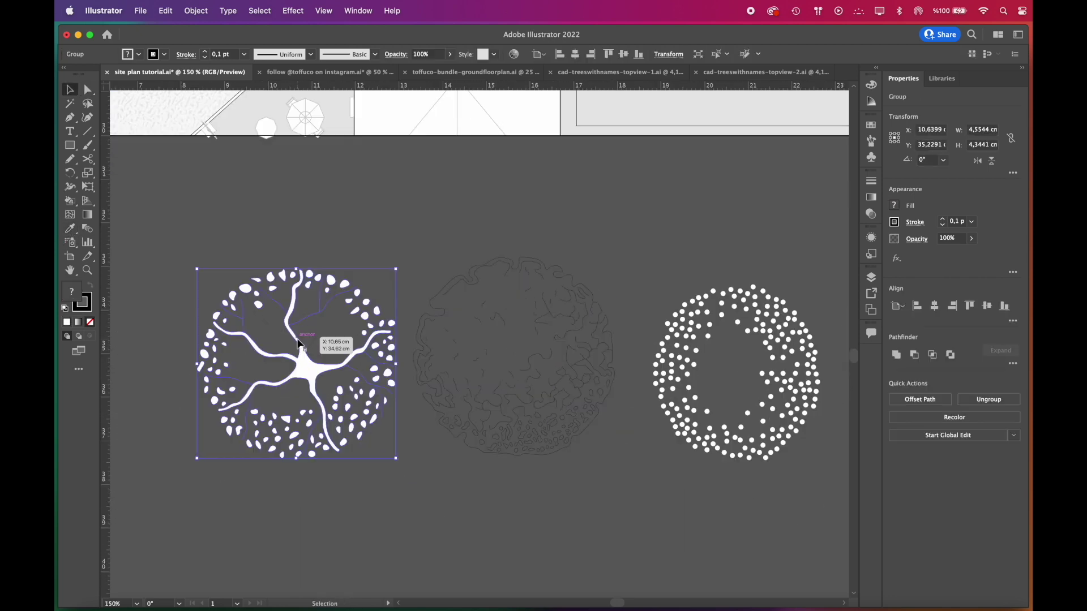
Remove the white fills from the branching tree and from the last tree's shapes, selected by same Fill & Stroke.
{"action": "double_click", "coordinate": [306, 352]}
{"action": "left_click", "coordinate": [90, 322]}
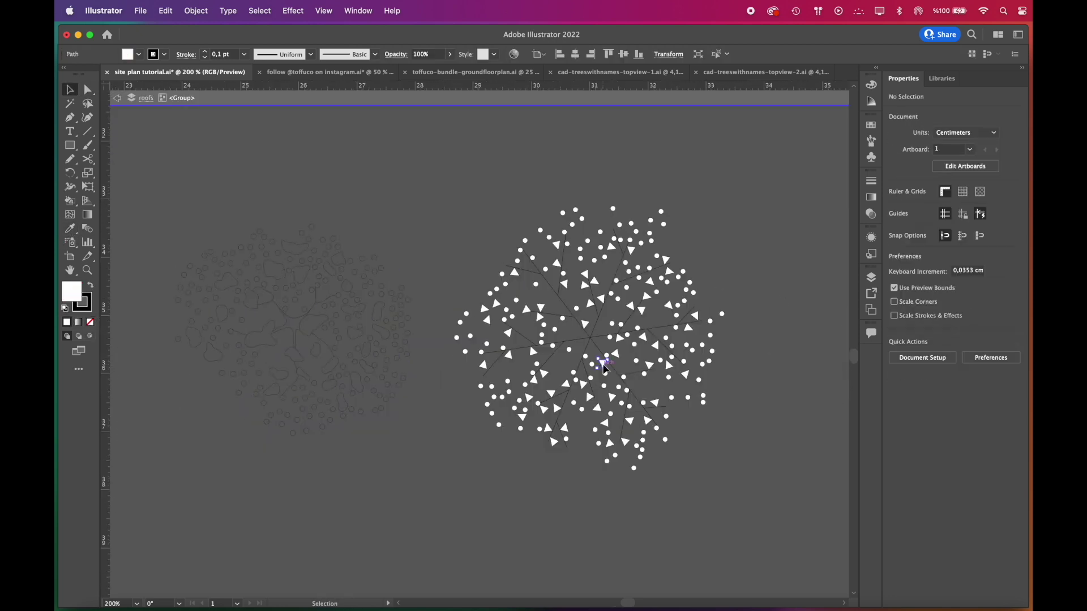
{"action": "left_click", "coordinate": [260, 11]}
{"action": "mouse_move", "coordinate": [305, 133]}
{"action": "left_click", "coordinate": [413, 185]}
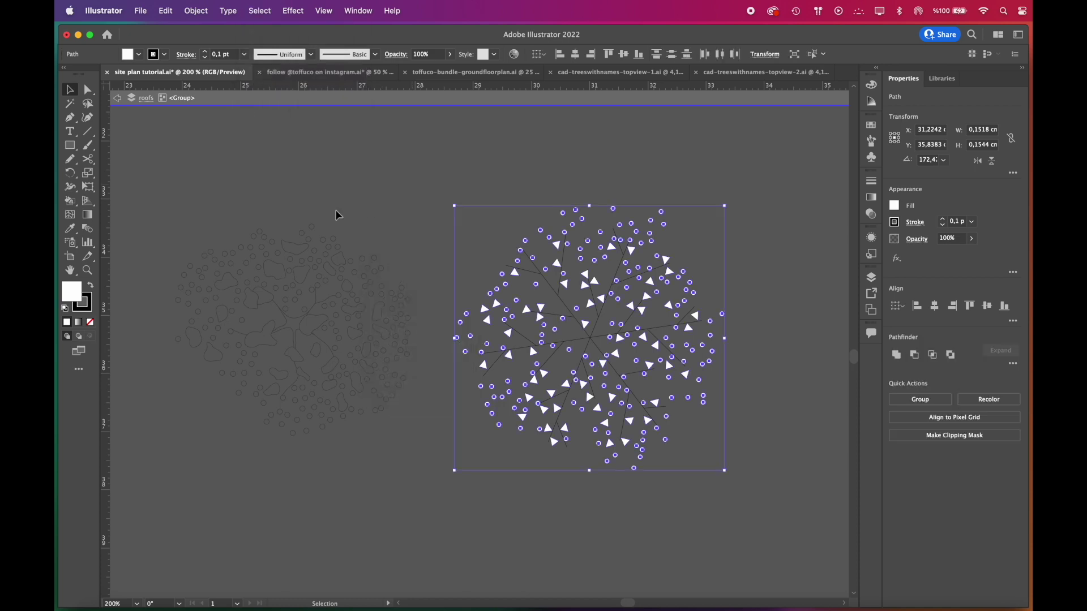
{"action": "left_click", "coordinate": [90, 323]}
{"action": "left_click", "coordinate": [155, 108]}
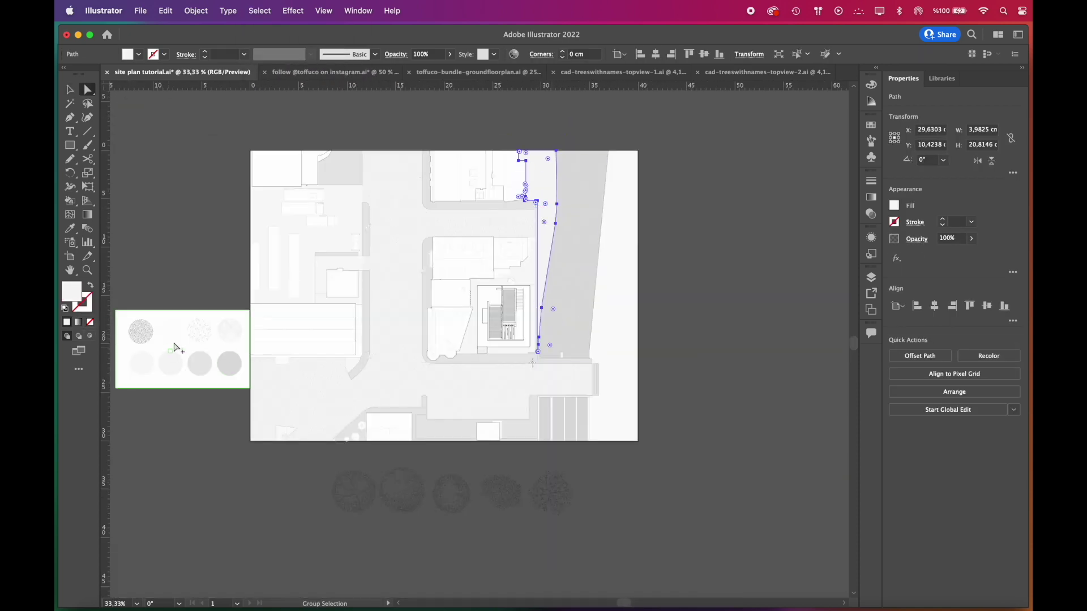
Duplicate the last tree with thin branches, triangles and small circles into the empty space below the row.
{"action": "scroll", "coordinate": [174, 348], "scroll_direction": "up", "scroll_amount": 10}
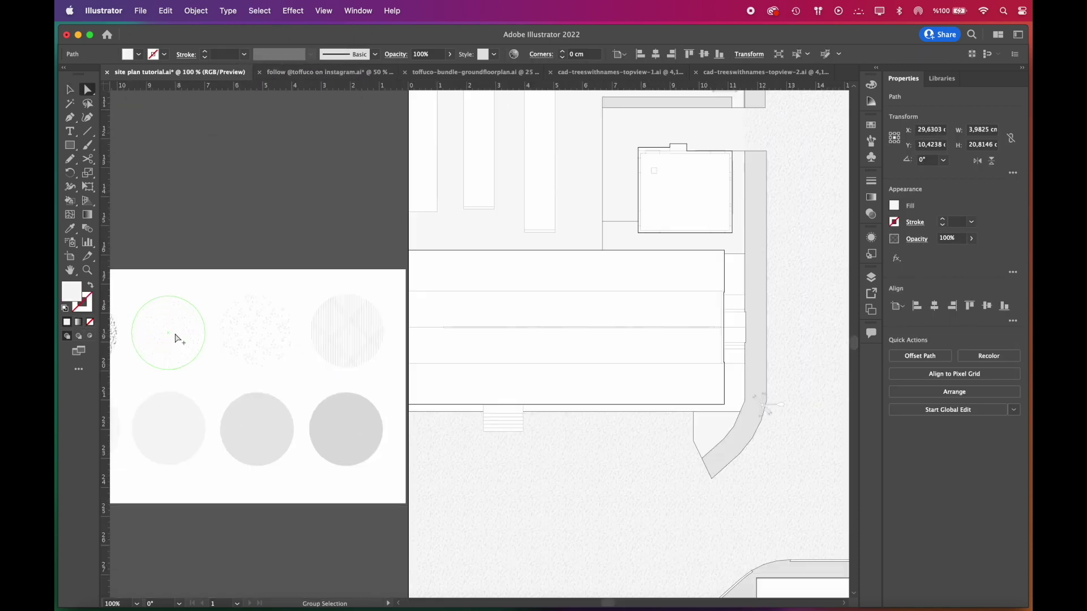
{"action": "scroll", "coordinate": [248, 219], "scroll_direction": "down", "scroll_amount": 10}
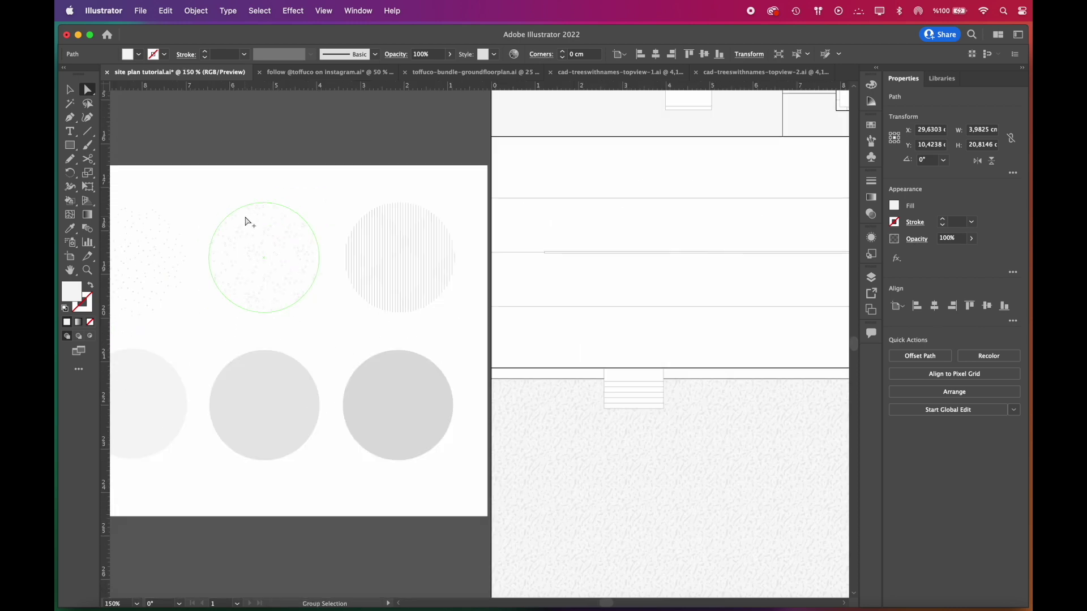
{"action": "scroll", "coordinate": [705, 526], "scroll_direction": "up", "scroll_amount": 5}
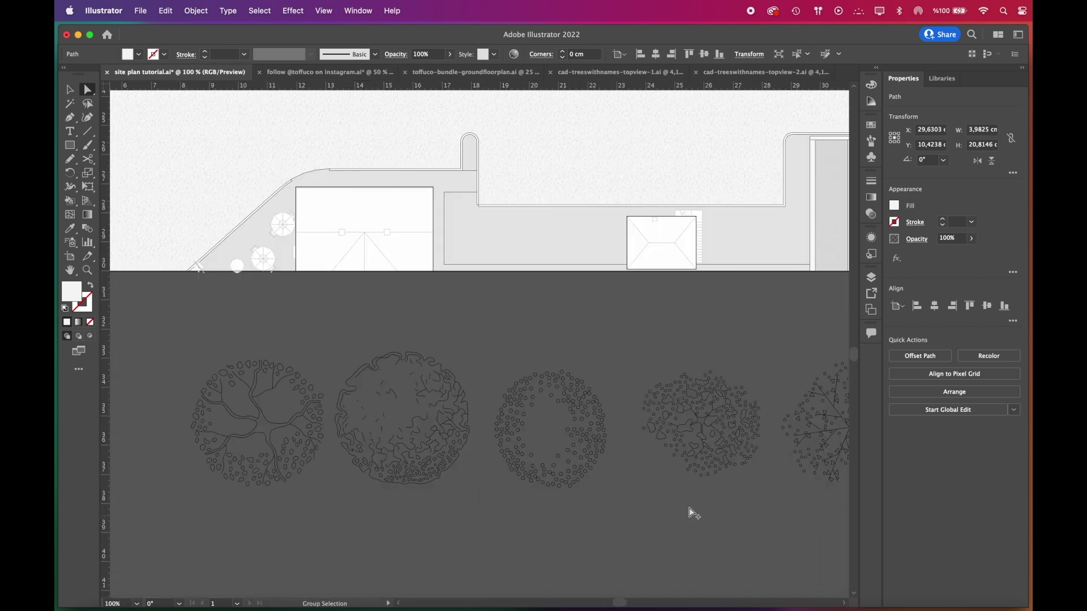
{"action": "key", "text": "v"}
{"action": "left_click", "coordinate": [601, 355]}
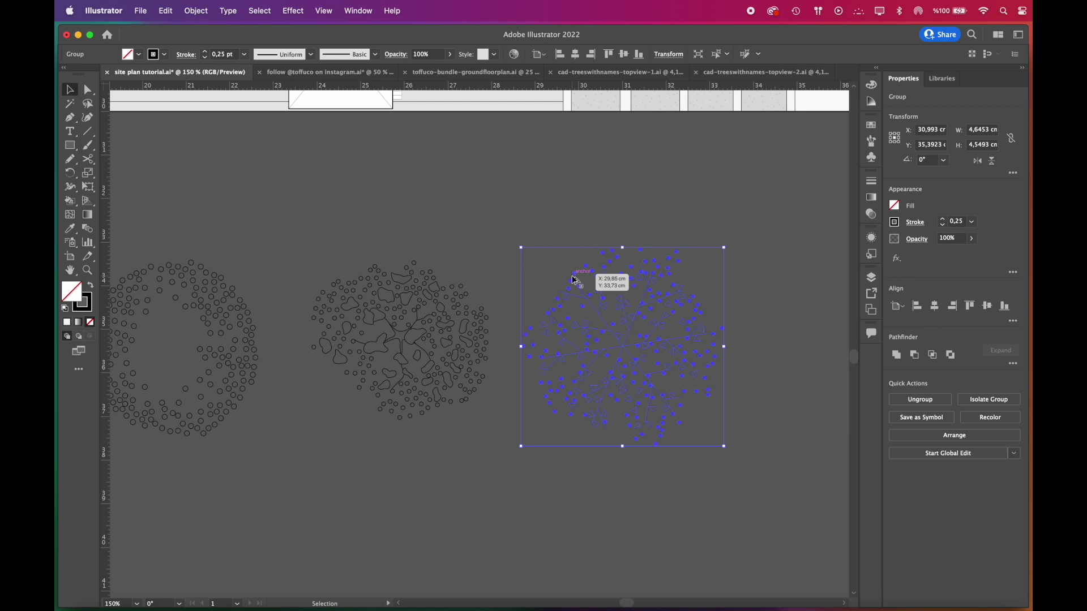
{"action": "scroll", "coordinate": [576, 279], "scroll_direction": "down", "scroll_amount": 2}
{"action": "left_click_drag", "start_coordinate": [631, 322], "coordinate": [496, 509]}
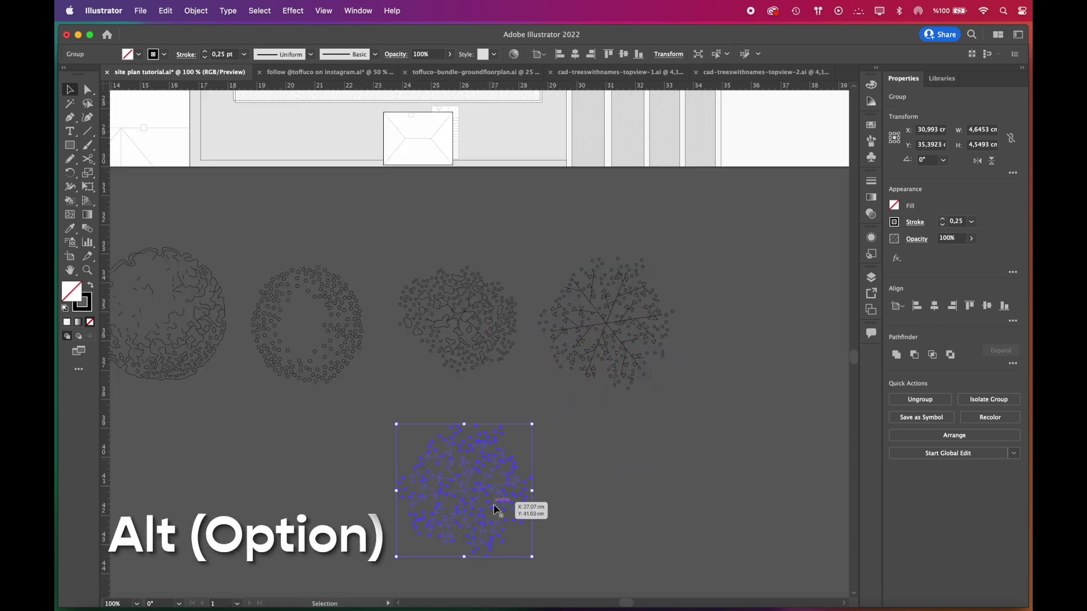
Isolate the duplicated tree's group and select all its small circles by same Shape.
{"action": "scroll", "coordinate": [496, 509], "scroll_direction": "up", "scroll_amount": 2}
{"action": "double_click", "coordinate": [462, 417]}
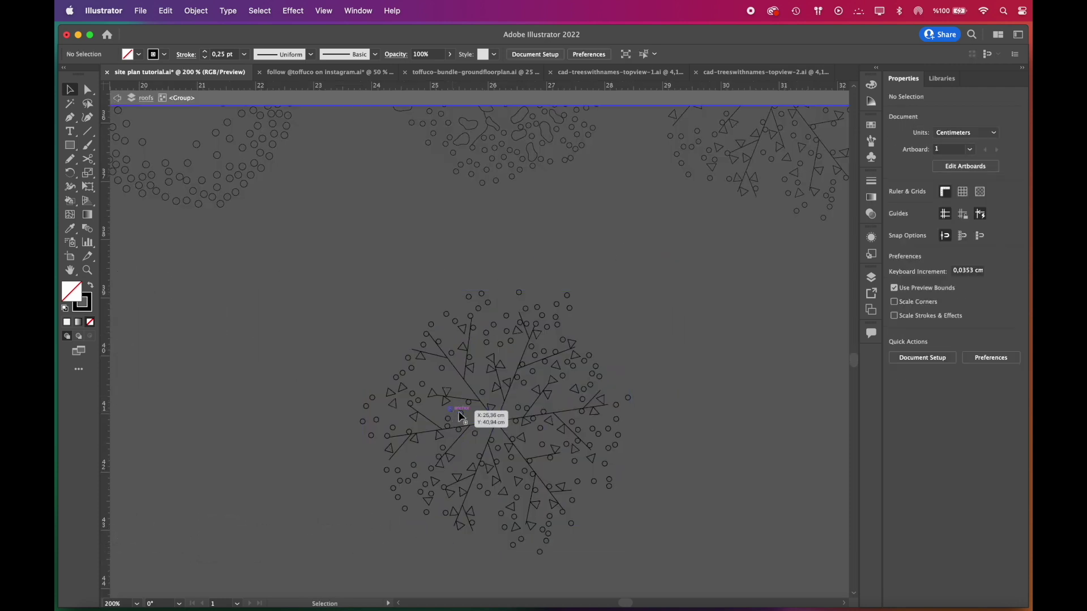
{"action": "left_click", "coordinate": [462, 417]}
{"action": "left_click", "coordinate": [260, 10]}
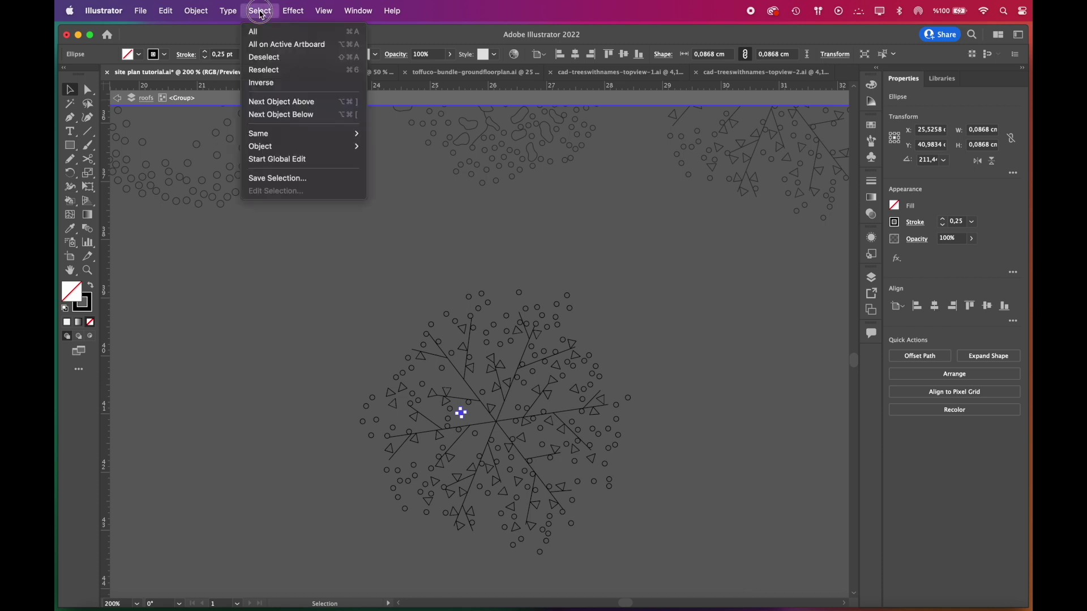
{"action": "mouse_move", "coordinate": [352, 139]}
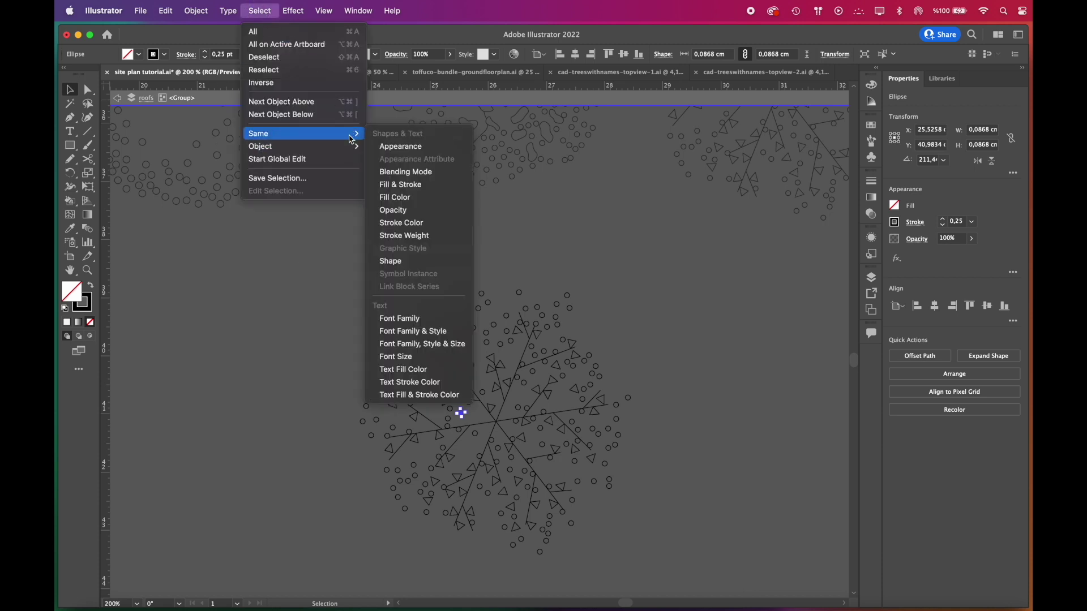
{"action": "left_click", "coordinate": [396, 262]}
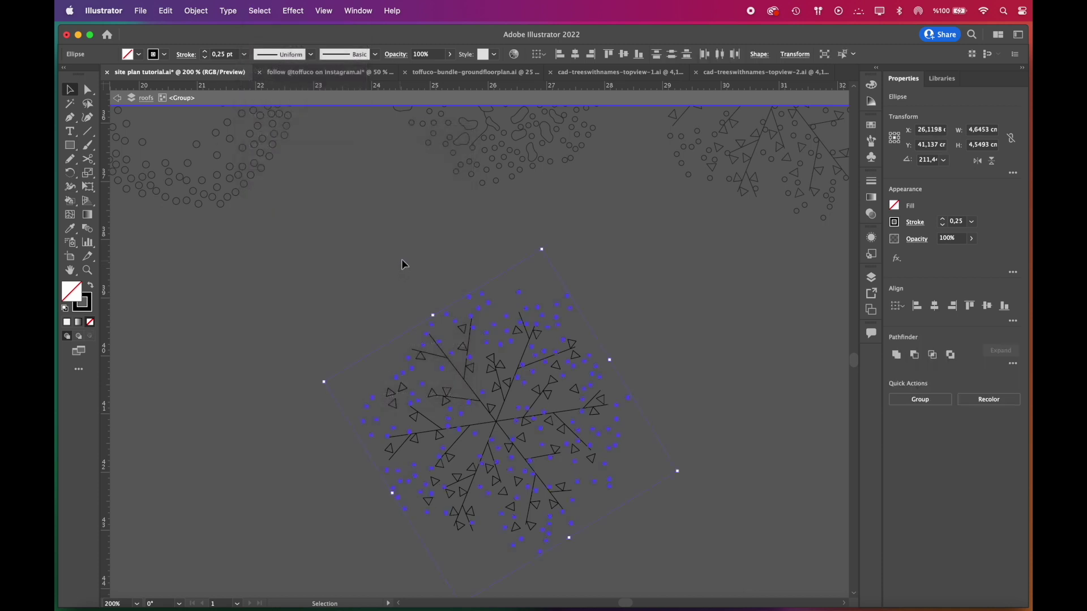
Move the selected circles clear of the branches and delete the remaining branches and triangles.
{"action": "scroll", "coordinate": [650, 301], "scroll_direction": "down", "scroll_amount": 1}
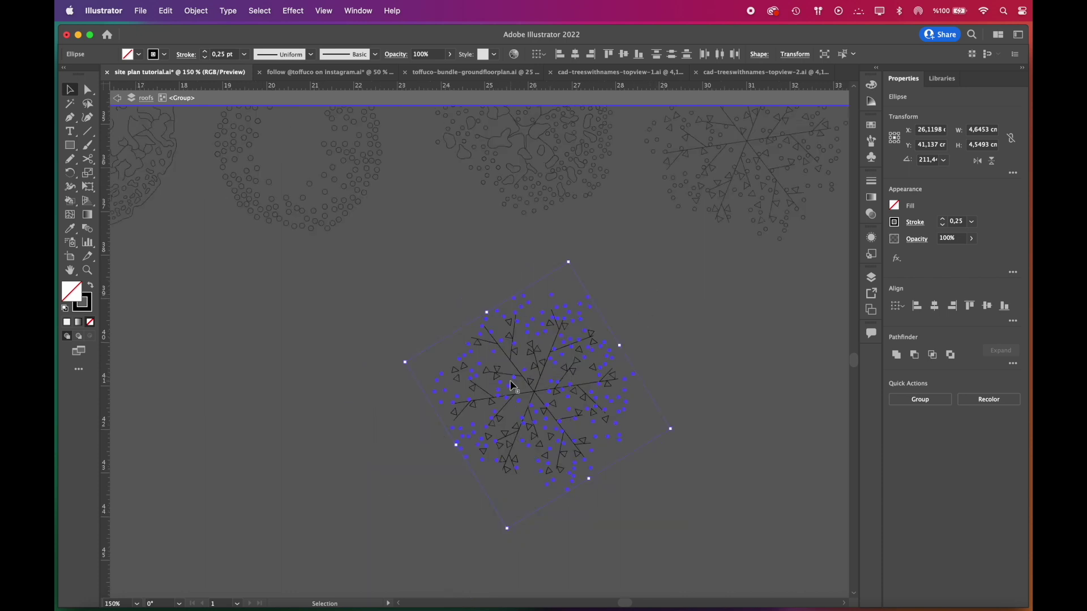
{"action": "left_click_drag", "start_coordinate": [512, 386], "coordinate": [253, 386]}
{"action": "left_click", "coordinate": [466, 481]}
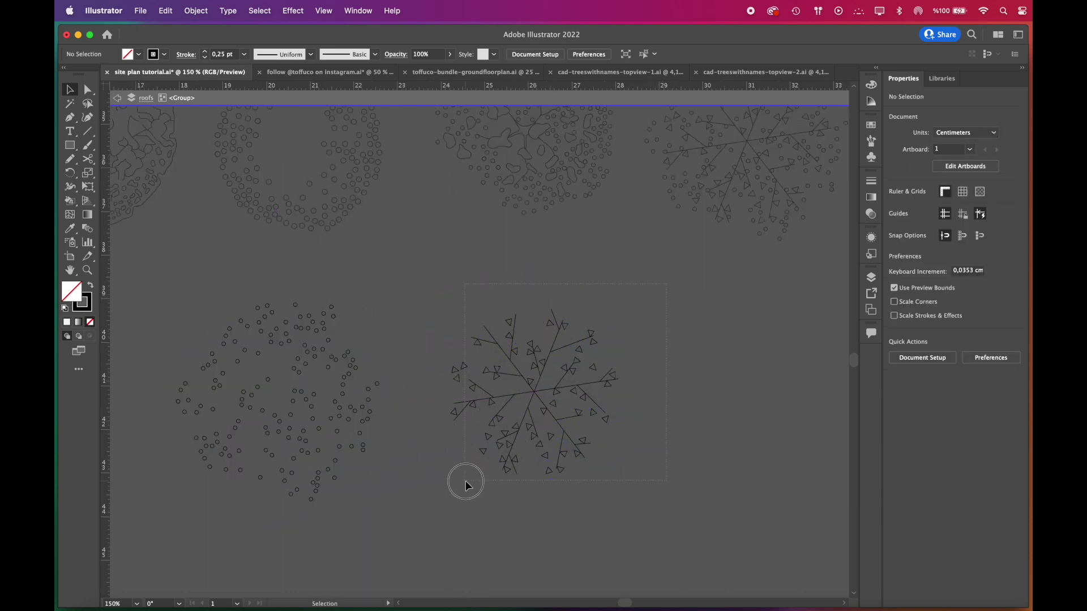
{"action": "left_click", "coordinate": [605, 419]}
{"action": "key", "text": "Delete"}
{"action": "scroll", "coordinate": [622, 425], "scroll_direction": "down", "scroll_amount": 1}
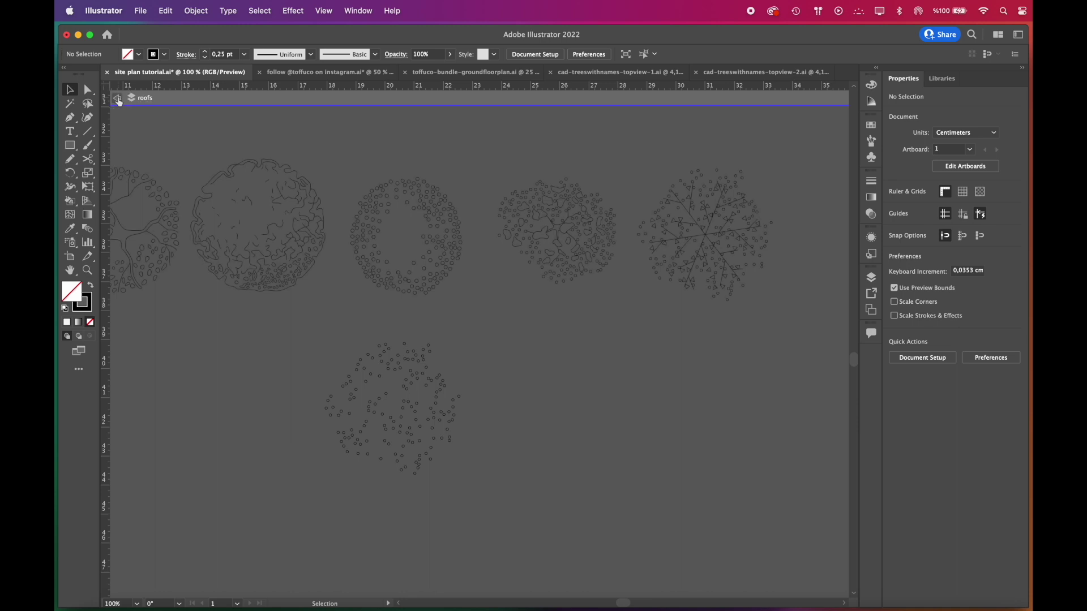
Leave isolation, ungroup the cluster of small circles and make a new pattern from it.
{"action": "right_click", "coordinate": [365, 336]}
{"action": "left_click", "coordinate": [421, 498]}
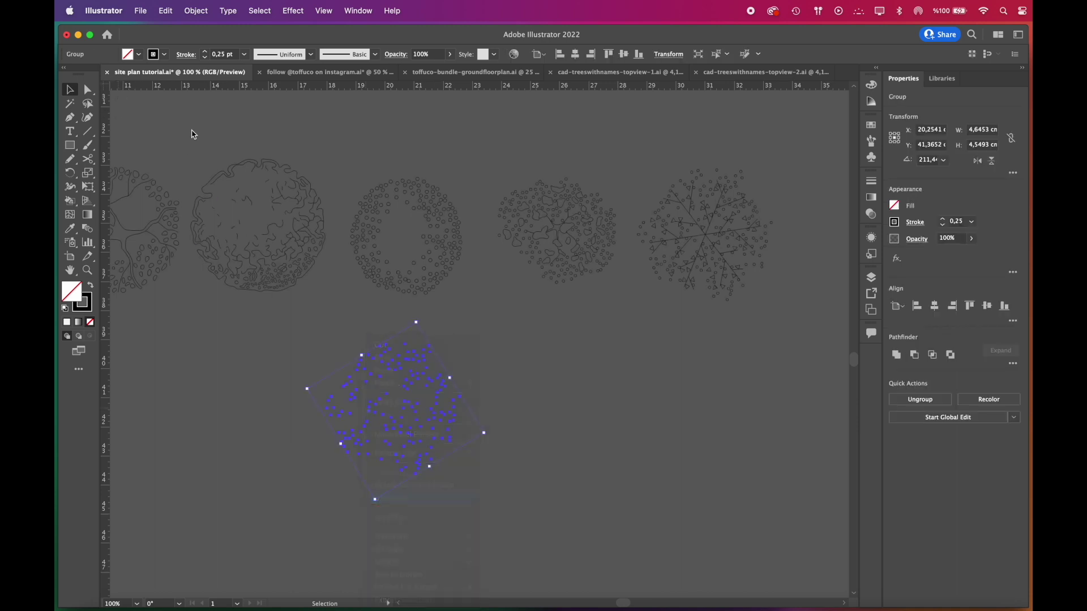
{"action": "left_click", "coordinate": [199, 11]}
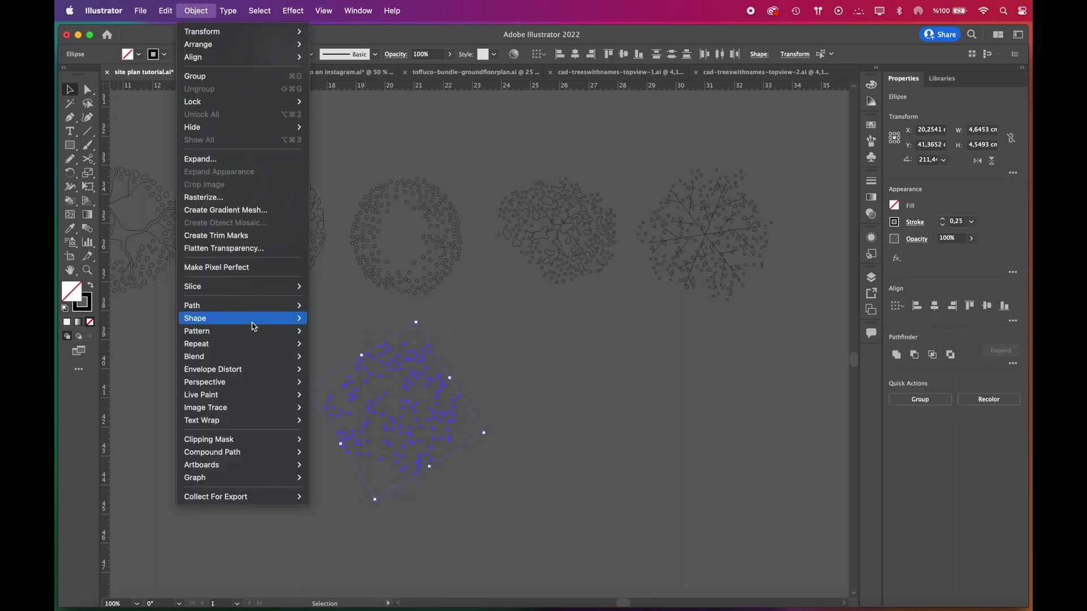
{"action": "mouse_move", "coordinate": [262, 331]}
{"action": "left_click", "coordinate": [326, 334]}
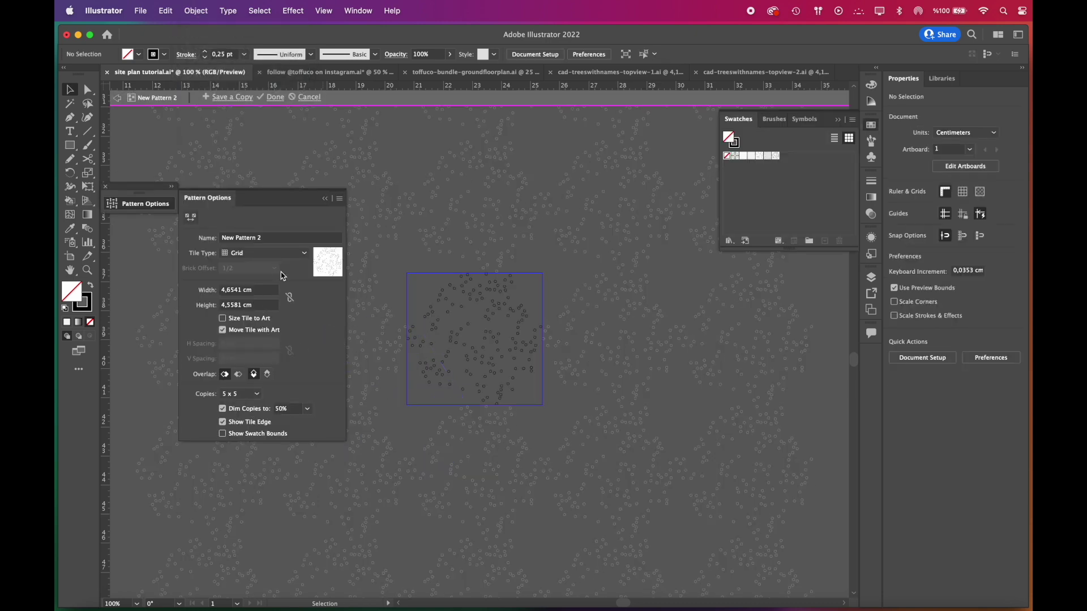
Set the new pattern's tile type to Hex by Column, name it "grass pattern" and finish pattern editing.
{"action": "left_click", "coordinate": [287, 254]}
{"action": "left_click", "coordinate": [285, 291]}
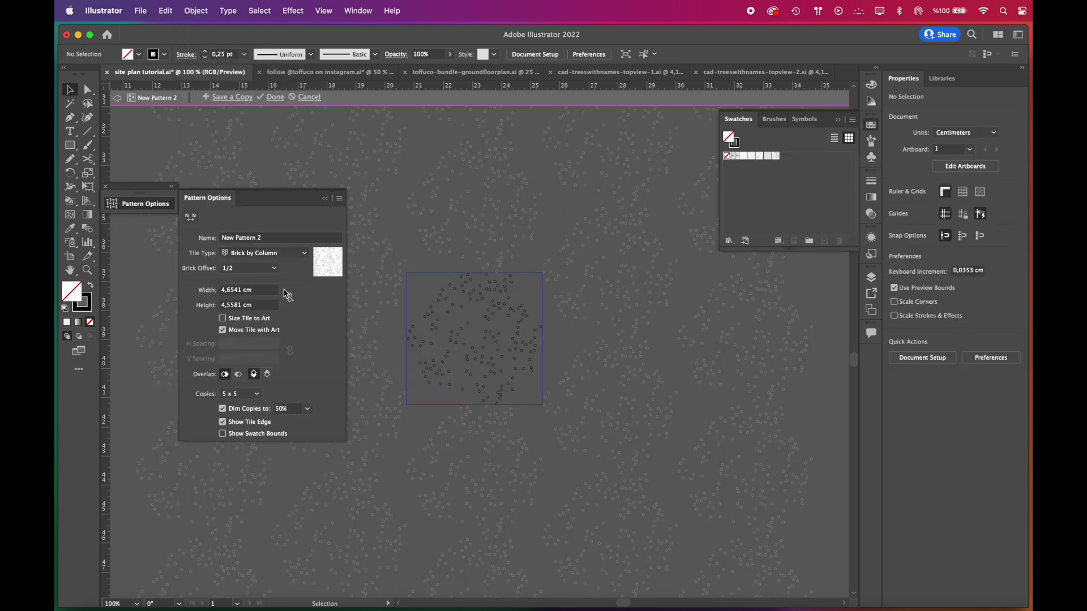
{"action": "left_click", "coordinate": [284, 254]}
{"action": "left_click", "coordinate": [275, 305]}
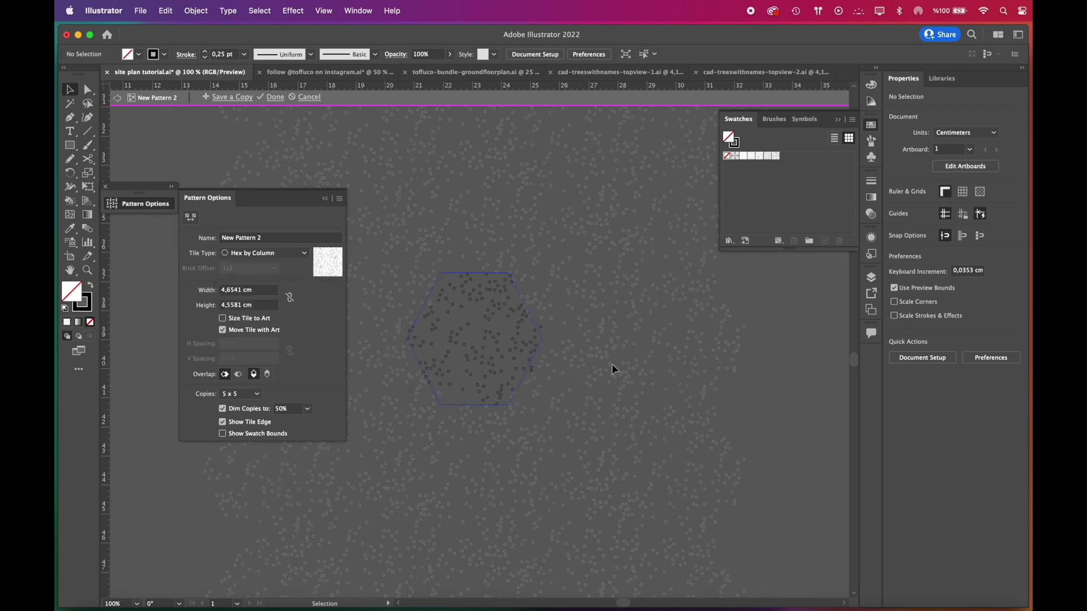
{"action": "scroll", "coordinate": [579, 416], "scroll_direction": "down", "scroll_amount": 1}
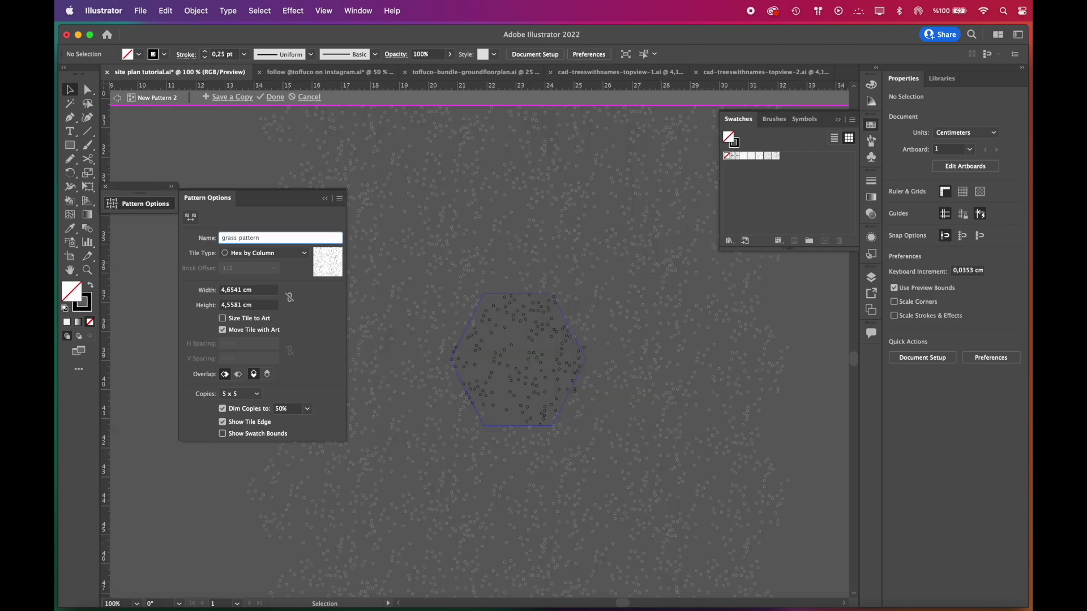
{"action": "left_click", "coordinate": [270, 97]}
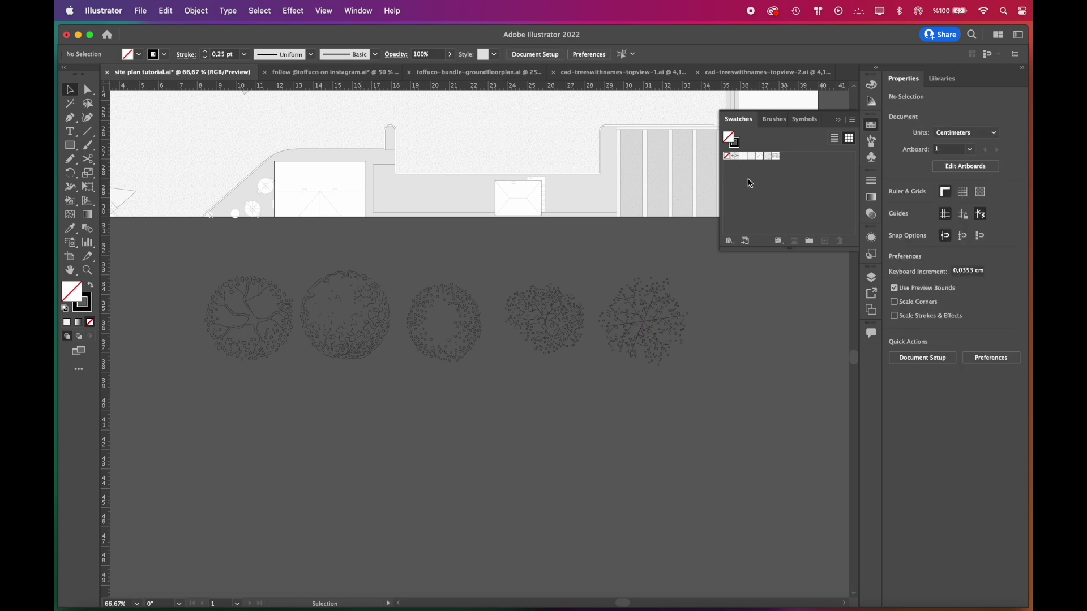
Draw a test rectangle filled with the grass pattern below the row of trees, then delete it.
{"action": "left_click", "coordinate": [779, 159]}
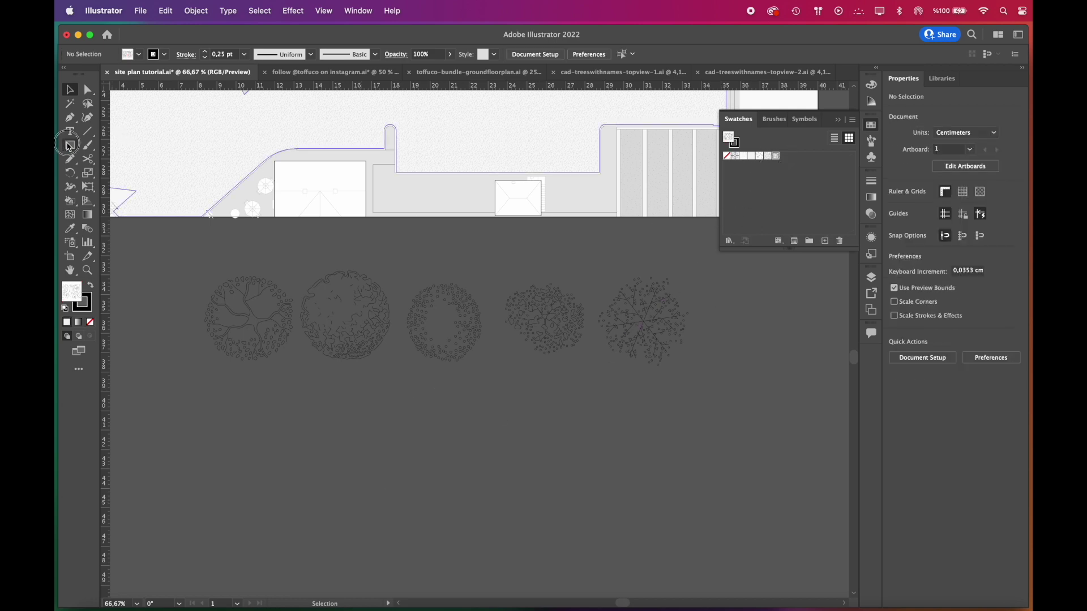
{"action": "left_click_drag", "start_coordinate": [363, 381], "coordinate": [593, 513]}
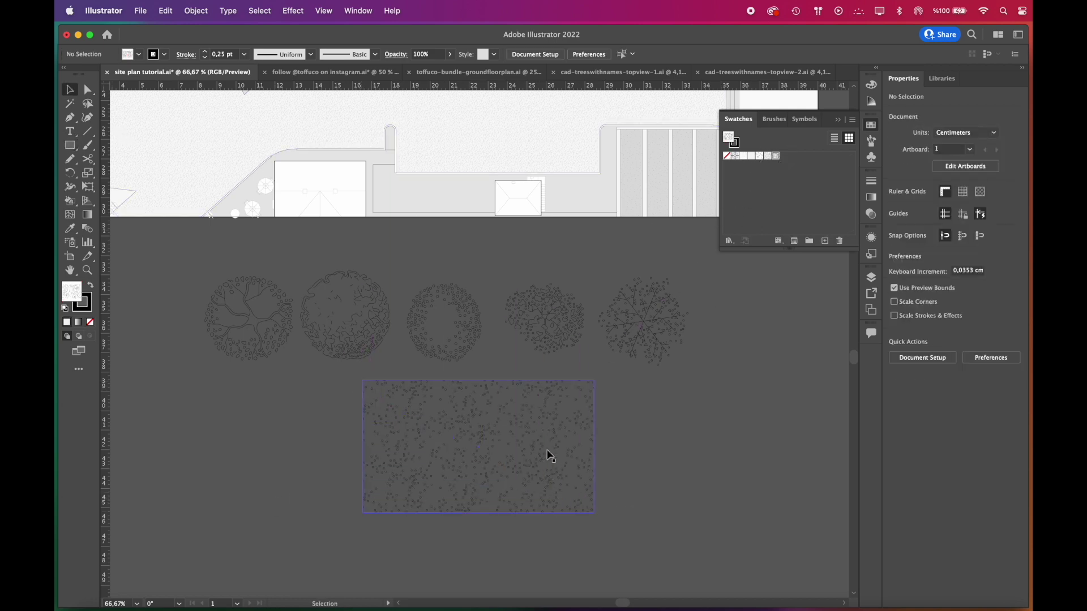
{"action": "left_click", "coordinate": [432, 461]}
{"action": "key", "text": "Delete"}
Copy the light ground strip along the west side of the grey river area, paste it in place and fill it with the grass pattern.
{"action": "key", "text": "super+minus"}
{"action": "key", "text": "super+minus"}
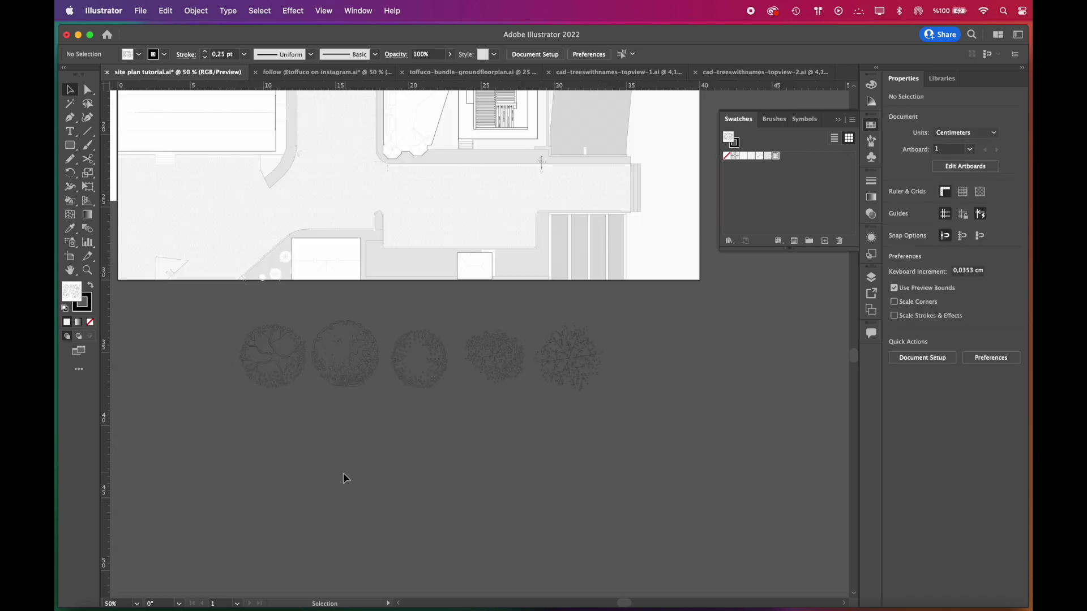
{"action": "key", "text": "super+equal"}
{"action": "key", "text": "super+equal"}
{"action": "key", "text": "super+equal"}
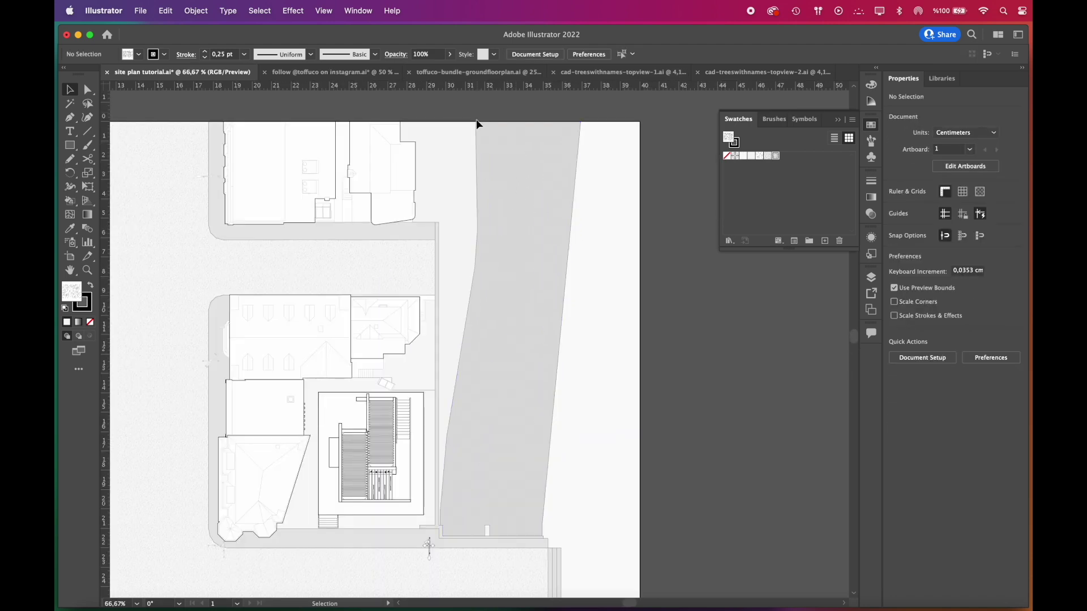
{"action": "left_click", "coordinate": [88, 90]}
{"action": "left_click", "coordinate": [456, 284]}
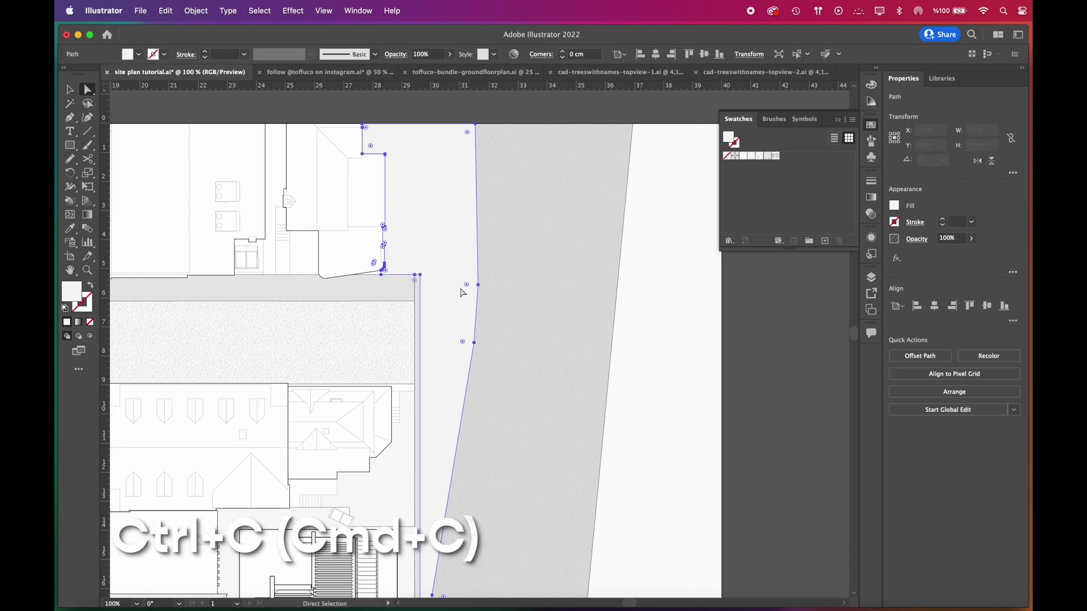
{"action": "key", "text": "super+c"}
{"action": "key", "text": "super+shift+v"}
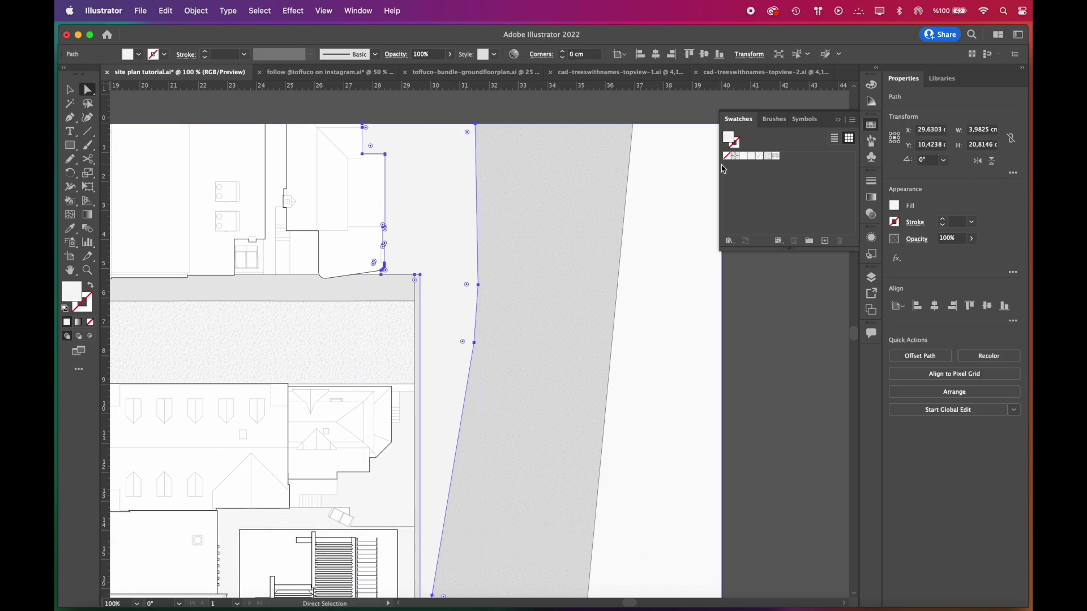
{"action": "left_click", "coordinate": [776, 158]}
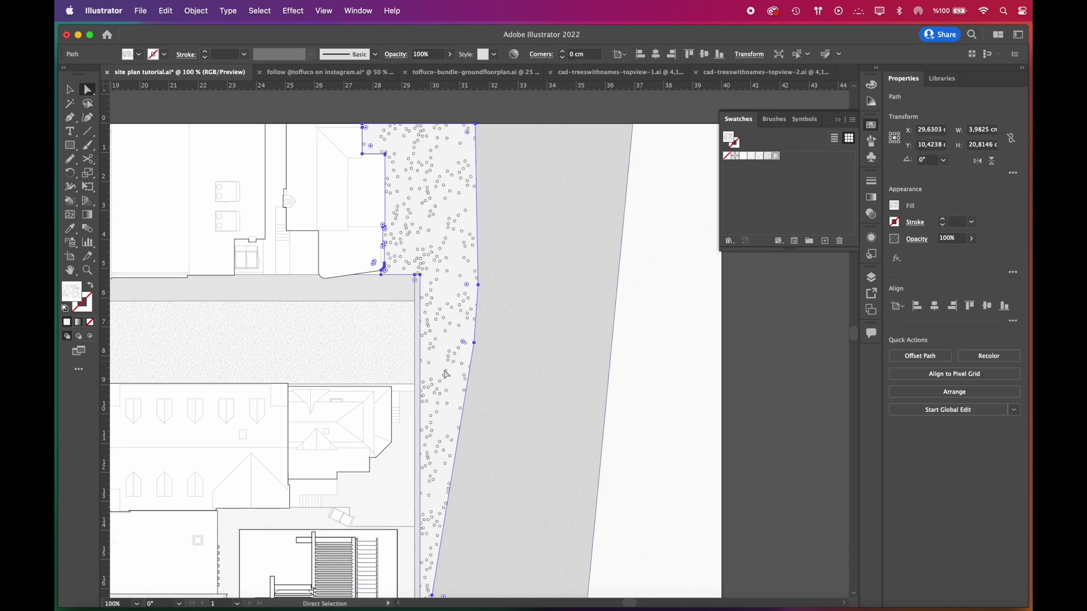
Scale only the strip's pattern fill uniformly to 45%, with Transform Objects off and Transform Patterns on.
{"action": "scroll", "coordinate": [405, 367], "scroll_direction": "up", "scroll_amount": 2, "text": "alt"}
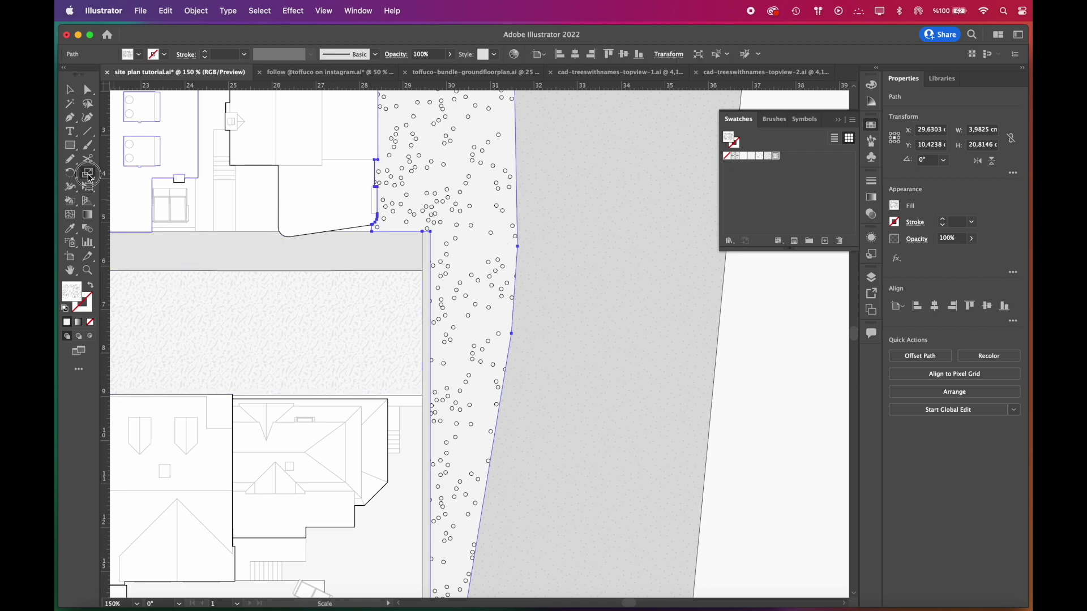
{"action": "double_click", "coordinate": [89, 176]}
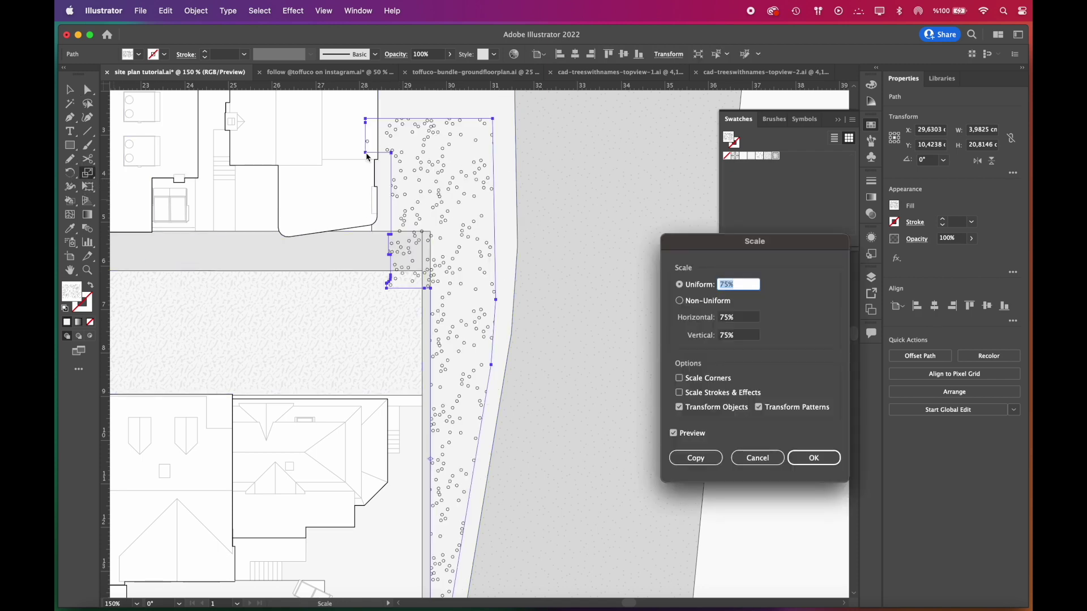
{"action": "left_click", "coordinate": [680, 408]}
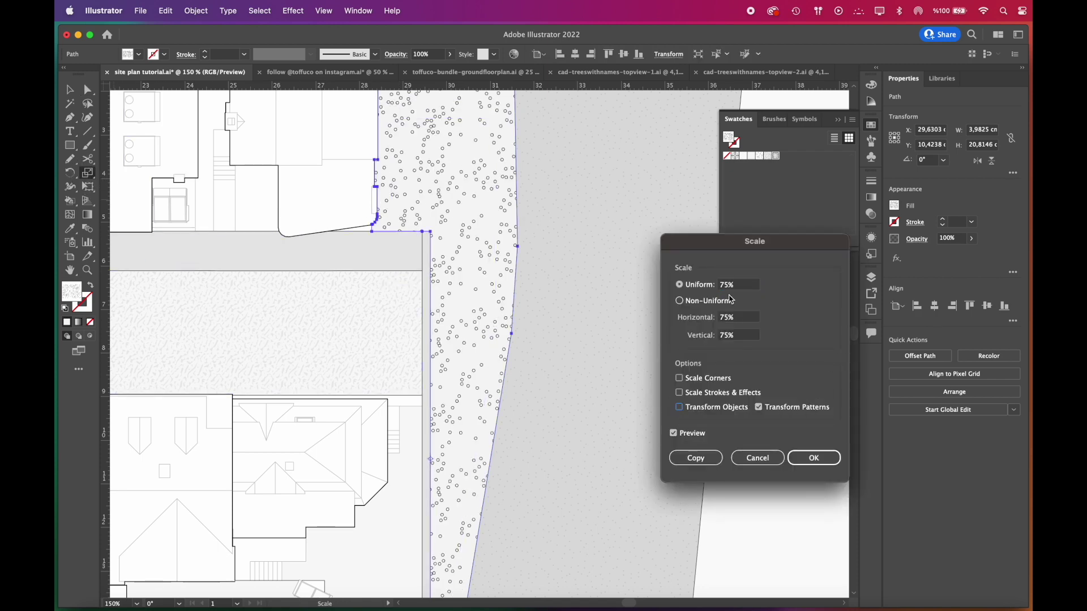
{"action": "left_click", "coordinate": [696, 435]}
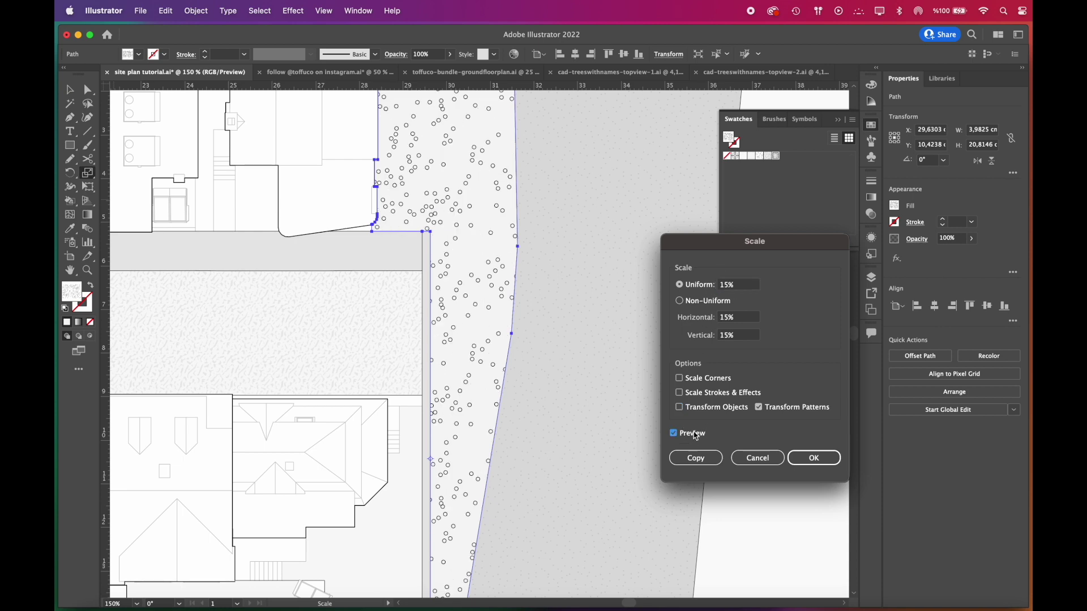
{"action": "left_click", "coordinate": [695, 436]}
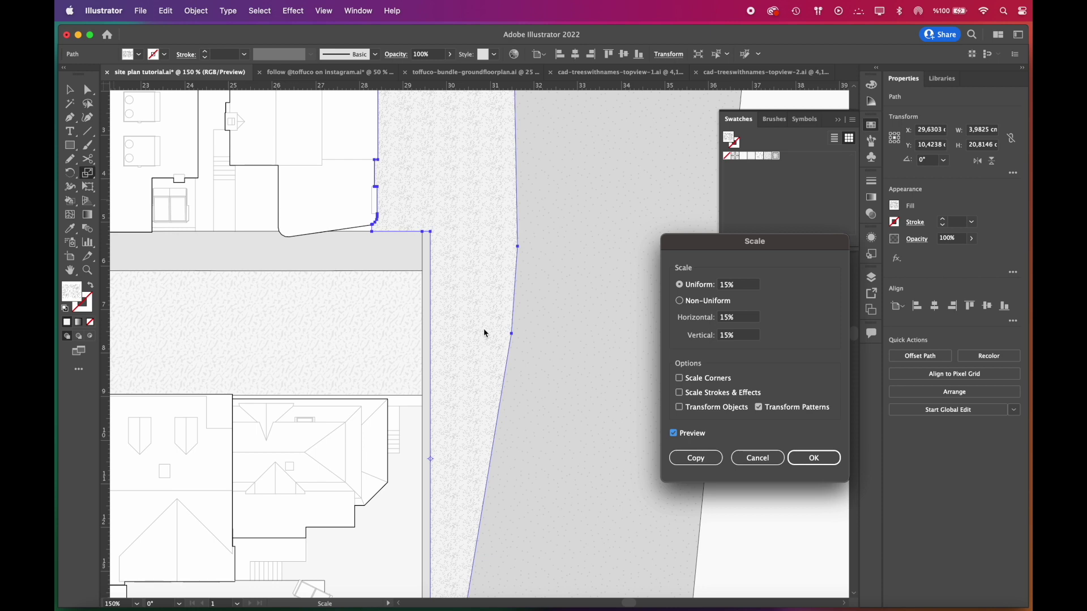
{"action": "left_click_drag", "start_coordinate": [727, 285], "coordinate": [718, 286]}
{"action": "type", "text": "3"}
{"action": "left_click", "coordinate": [692, 434]}
{"action": "left_click", "coordinate": [691, 434]}
{"action": "type", "text": "45"}
{"action": "key", "text": "Tab"}
{"action": "key", "text": "Return"}
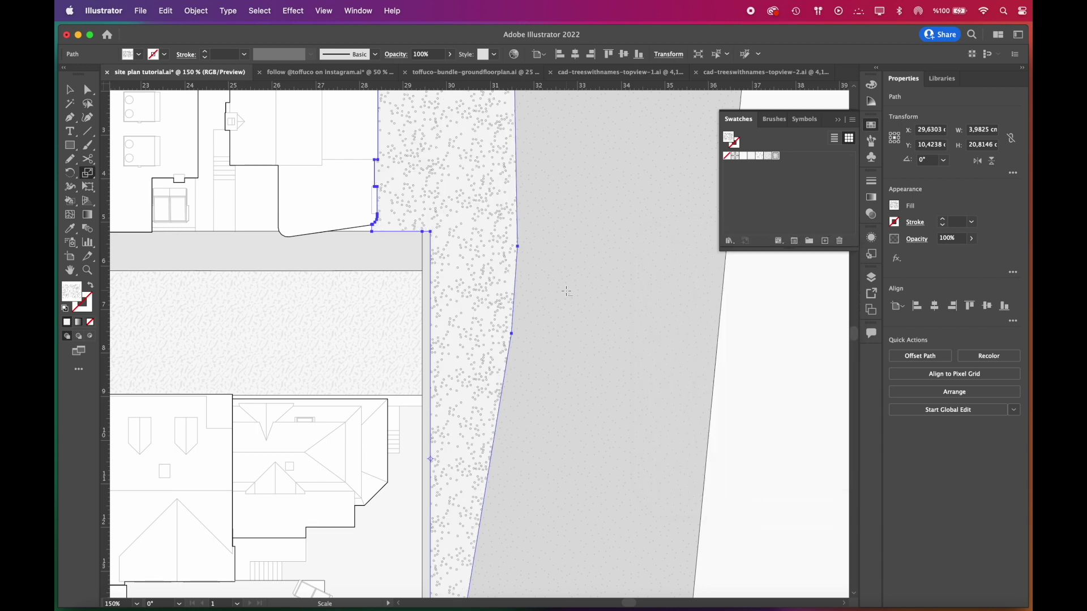
Lower the opacity of the grass-patterned strip to 40% and deselect it.
{"action": "scroll", "coordinate": [568, 293], "scroll_direction": "down", "scroll_amount": 3}
{"action": "key", "text": "v"}
{"action": "scroll", "coordinate": [600, 309], "scroll_direction": "up", "scroll_amount": 5}
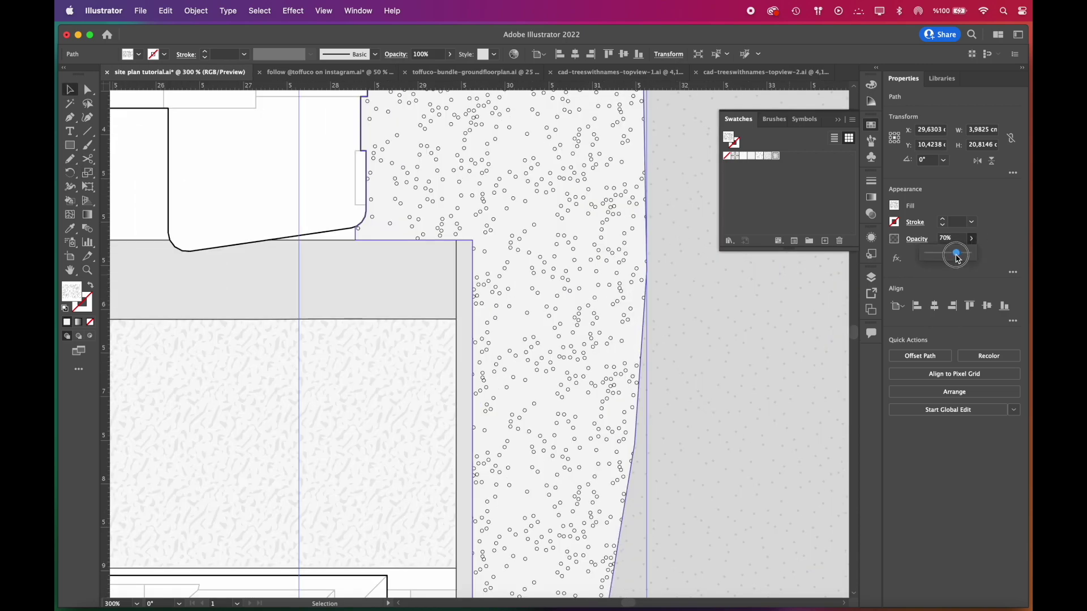
{"action": "left_click_drag", "start_coordinate": [956, 257], "coordinate": [943, 254]}
{"action": "scroll", "coordinate": [507, 265], "scroll_direction": "down", "scroll_amount": 3}
{"action": "key", "text": "shift+super+a"}
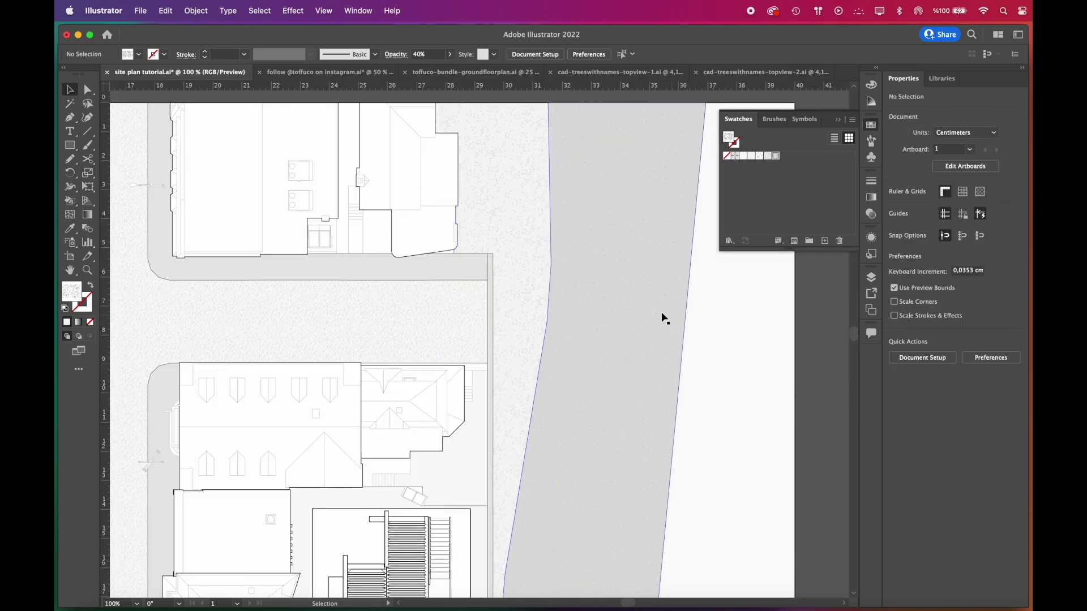
Apply the strip's grass pattern to the two ground areas around the main building with the Eyedropper.
{"action": "scroll", "coordinate": [662, 317], "scroll_direction": "down", "scroll_amount": 5}
{"action": "key", "text": "a"}
{"action": "left_click", "coordinate": [567, 317]}
{"action": "left_click", "coordinate": [571, 456], "text": "shift"}
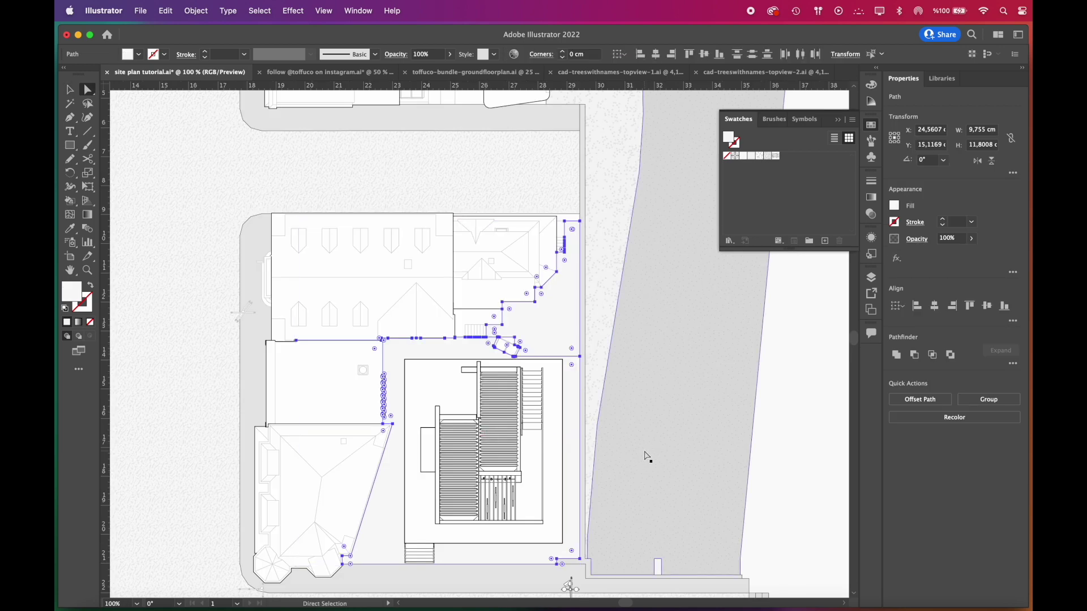
{"action": "left_click", "coordinate": [68, 228]}
{"action": "left_click", "coordinate": [607, 212]}
Apply the grass strip's pattern fill to the ground area along the artboard's east edge with the Eyedropper.
{"action": "scroll", "coordinate": [608, 212], "scroll_direction": "down", "scroll_amount": 1}
{"action": "key", "text": "a"}
{"action": "left_click", "coordinate": [676, 297]}
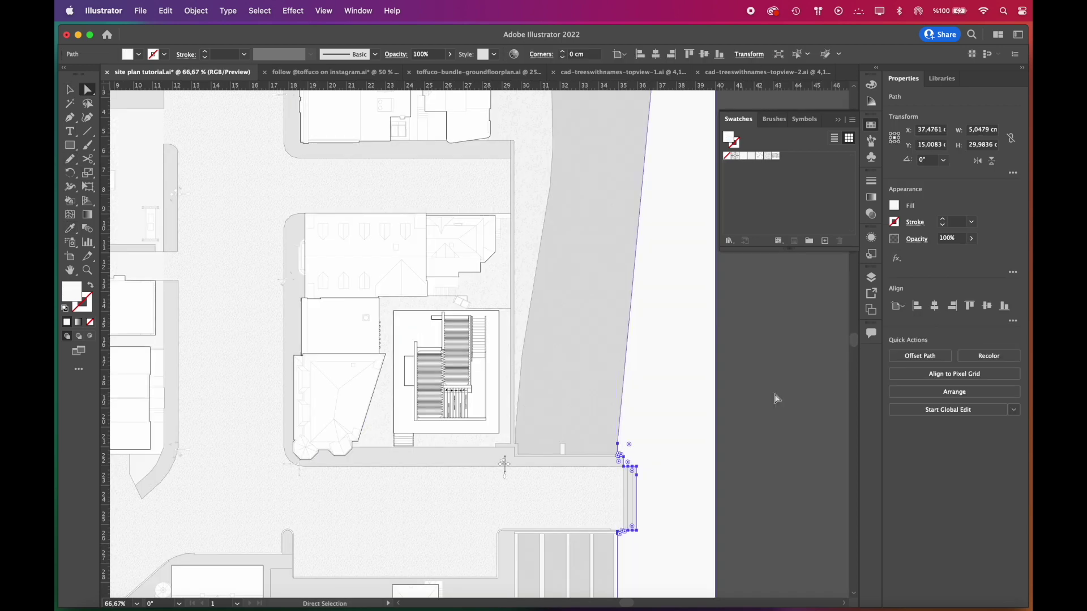
{"action": "left_click", "coordinate": [69, 228]}
{"action": "left_click", "coordinate": [527, 190]}
Duplicate the white plot fill around the main building, offset about 1.75 cm east and 1.65 cm south.
{"action": "left_click", "coordinate": [69, 89]}
{"action": "scroll", "coordinate": [327, 531], "scroll_direction": "up", "scroll_amount": 1}
{"action": "left_click", "coordinate": [481, 383]}
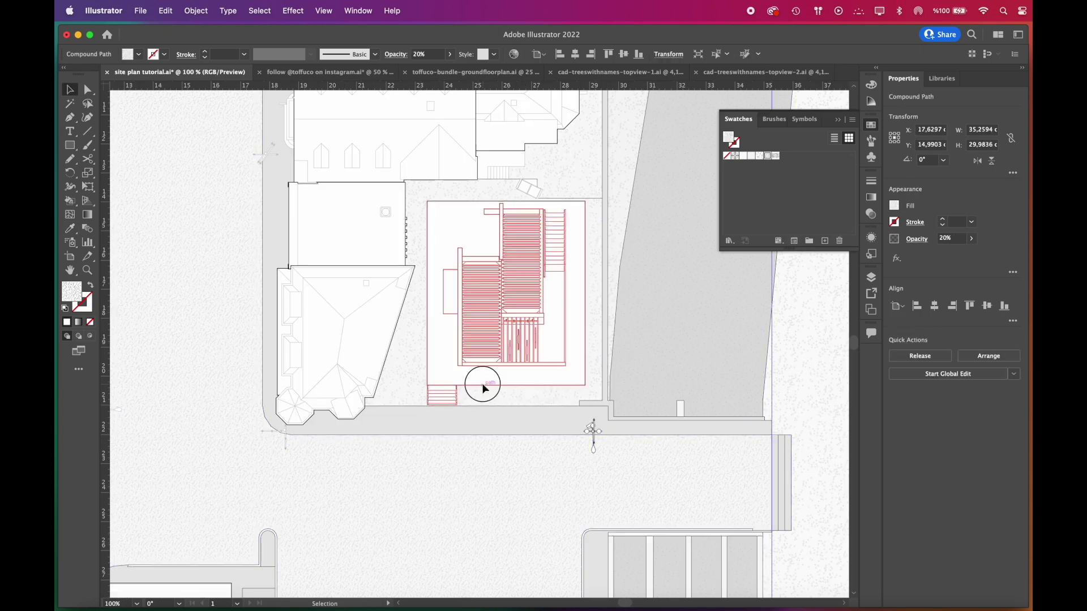
{"action": "key", "text": "shift+super+a"}
{"action": "scroll", "coordinate": [373, 403], "scroll_direction": "up", "scroll_amount": 1}
{"action": "left_click", "coordinate": [87, 90]}
{"action": "left_click", "coordinate": [484, 343]}
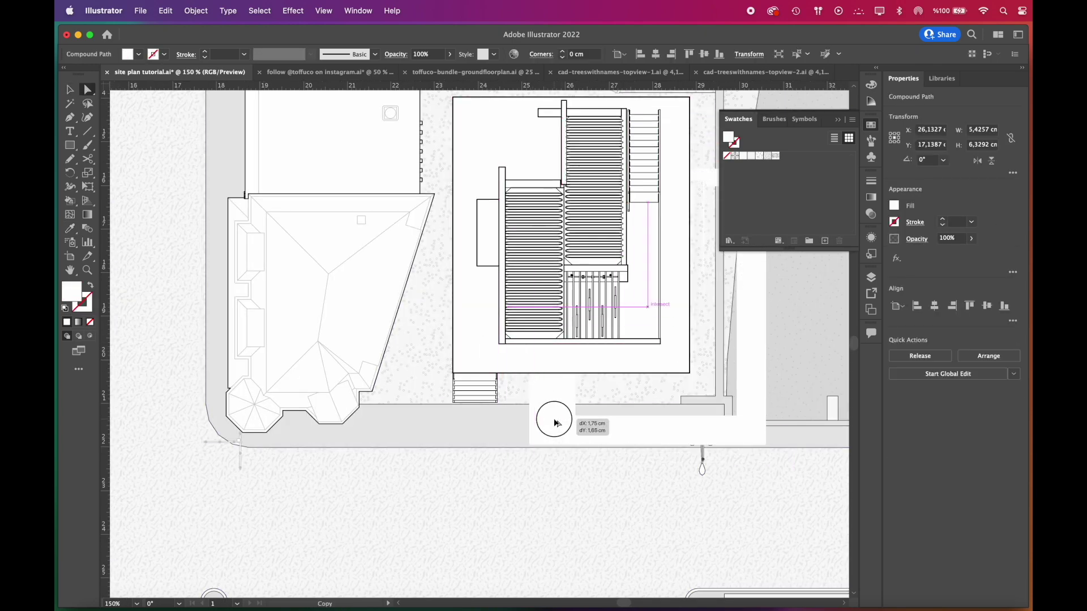
{"action": "left_click", "coordinate": [553, 417]}
Fill the duplicated plot shape with the vertical line pattern sampled from the lined circle beside the artboard.
{"action": "key", "text": "i"}
{"action": "scroll", "coordinate": [620, 343], "scroll_direction": "down", "scroll_amount": 5}
{"action": "scroll", "coordinate": [364, 347], "scroll_direction": "up", "scroll_amount": 6}
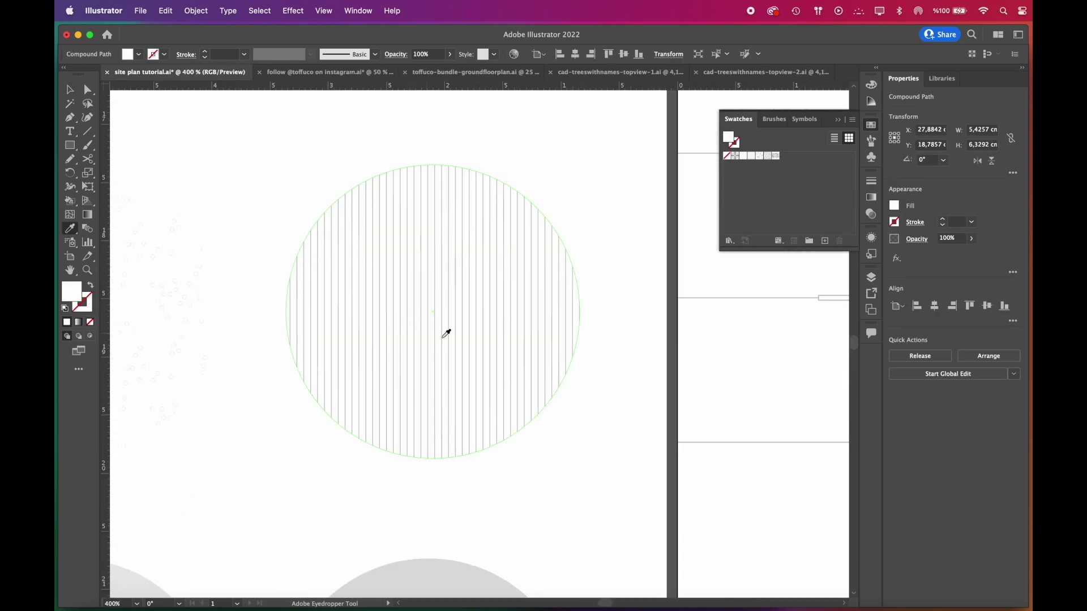
{"action": "left_click", "coordinate": [446, 332]}
Fit the line-patterned copy back over the main building's plot so the whole plot carries the vertical lines.
{"action": "scroll", "coordinate": [446, 332], "scroll_direction": "down", "scroll_amount": 5}
{"action": "key", "text": "a"}
{"action": "left_click", "coordinate": [599, 408]}
{"action": "scroll", "coordinate": [599, 407], "scroll_direction": "down", "scroll_amount": 1}
{"action": "left_click", "coordinate": [423, 423]}
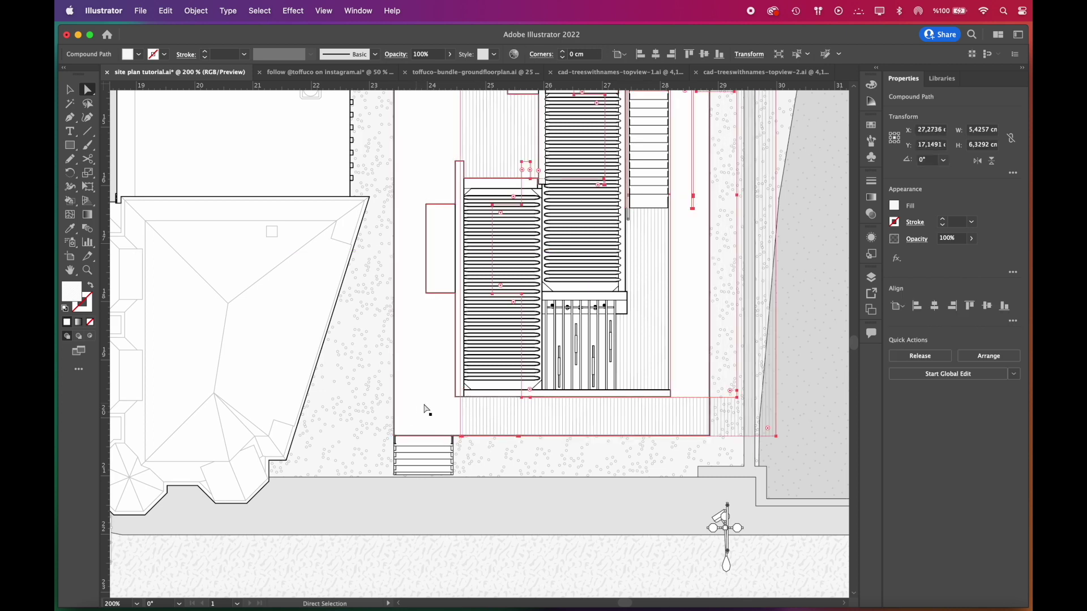
{"action": "left_click", "coordinate": [70, 228]}
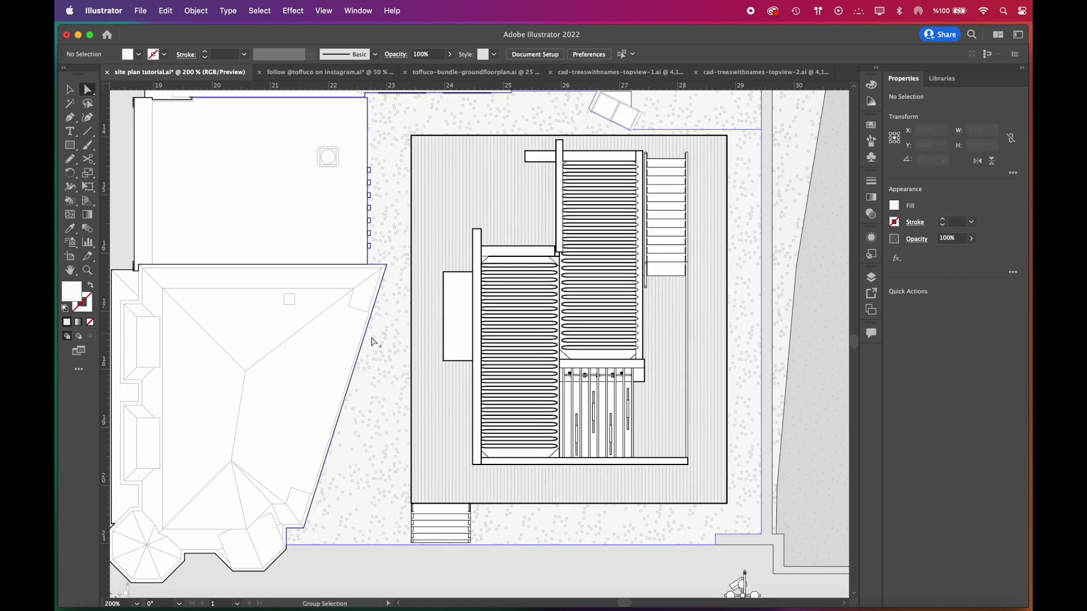
Draw a freehand curve with the Pencil from the top to the bottom of the eastern ground area.
{"action": "key", "text": "super+minus"}
{"action": "key", "text": "super+minus"}
{"action": "key", "text": "super+minus"}
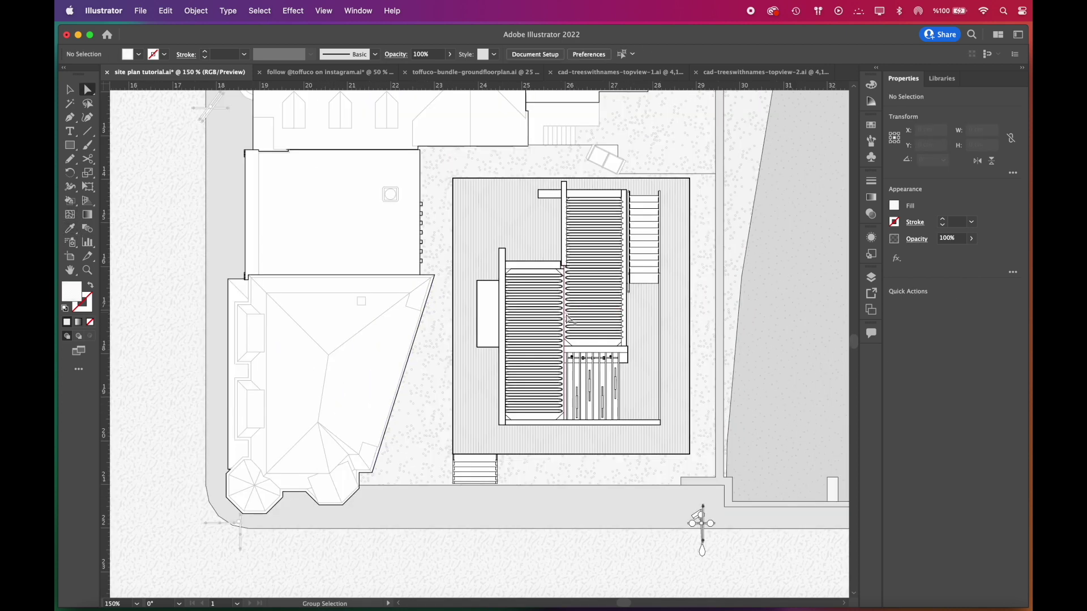
{"action": "key", "text": "n"}
{"action": "key", "text": "super+minus"}
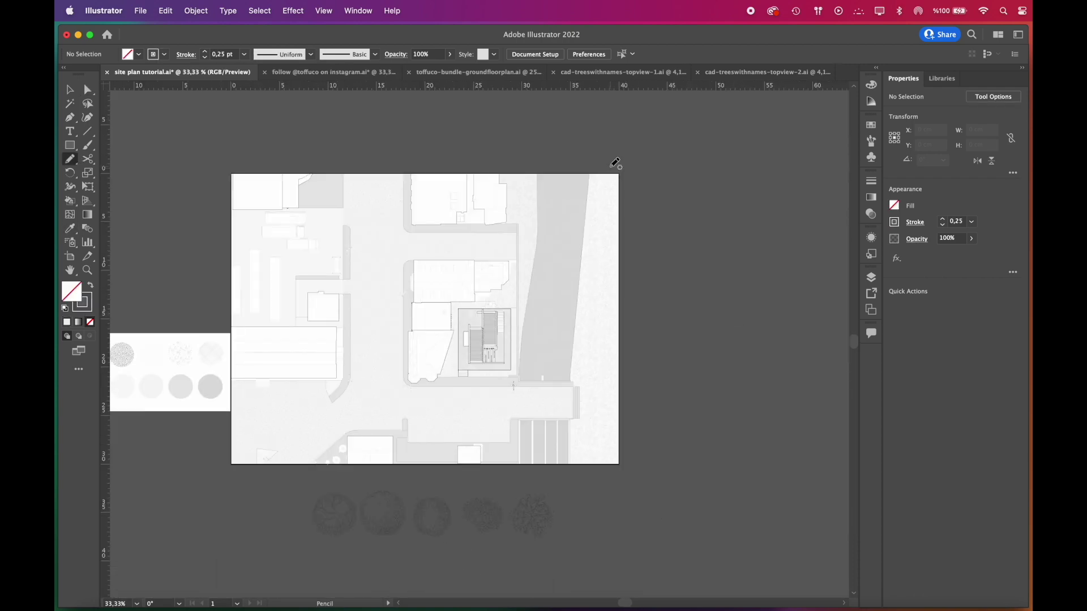
{"action": "mouse_move", "coordinate": [614, 167]}
{"action": "left_mouse_down"}
{"action": "mouse_move", "coordinate": [600, 337]}
{"action": "mouse_move", "coordinate": [610, 463]}
{"action": "left_mouse_up"}
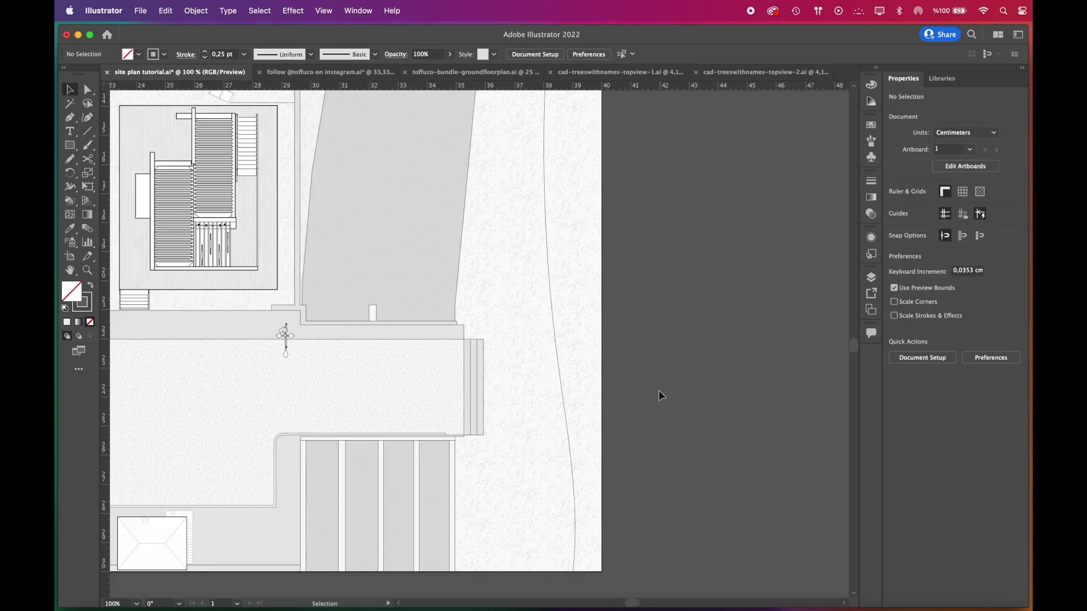
Move the curve east across the artboard's edge and duplicate it further west inside the ground area.
{"action": "left_click_drag", "start_coordinate": [569, 434], "coordinate": [602, 461]}
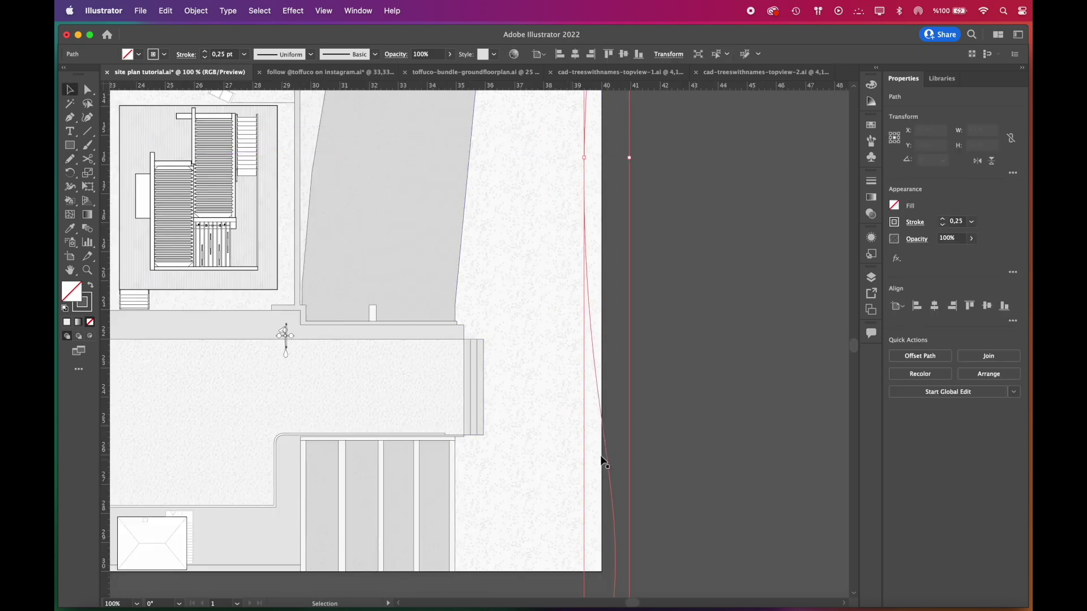
{"action": "scroll", "coordinate": [593, 425], "scroll_direction": "down", "scroll_amount": 2}
{"action": "scroll", "coordinate": [586, 428], "scroll_direction": "down", "scroll_amount": 1}
{"action": "scroll", "coordinate": [589, 393], "scroll_direction": "up", "scroll_amount": 1}
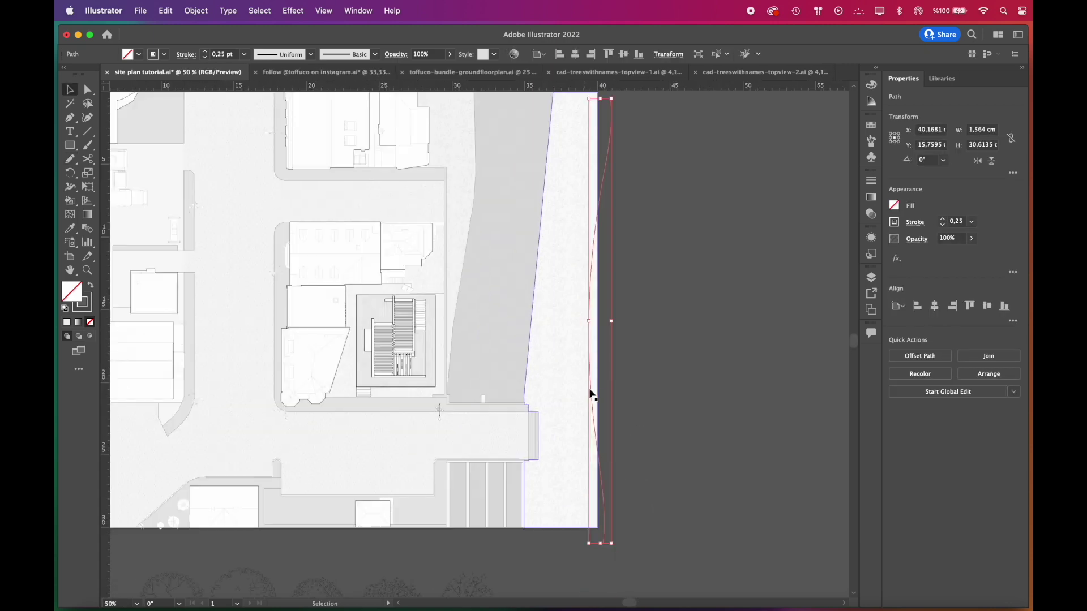
{"action": "left_click_drag", "start_coordinate": [591, 396], "coordinate": [554, 379]}
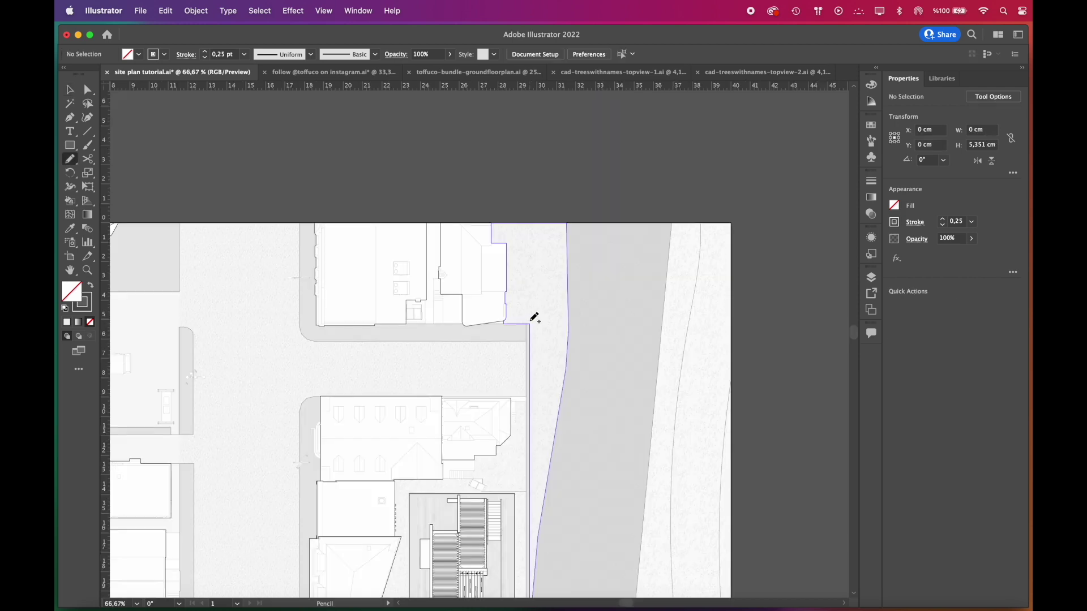
{"action": "left_click_drag", "start_coordinate": [532, 321], "coordinate": [535, 293]}
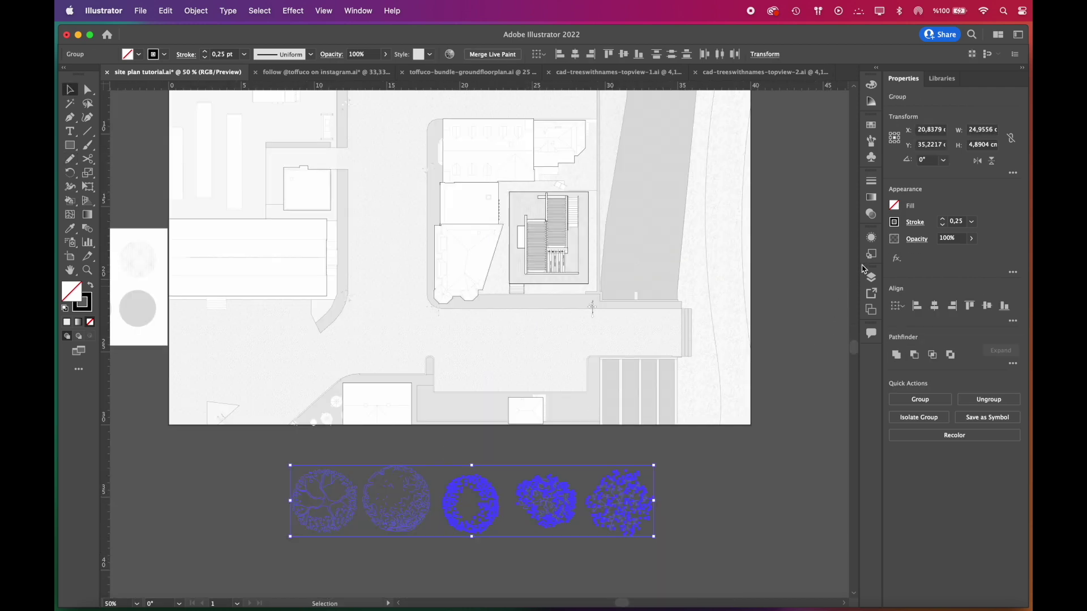
Move the selected row of five trees from the roofs layer to the site elements layer.
{"action": "left_click", "coordinate": [871, 277]}
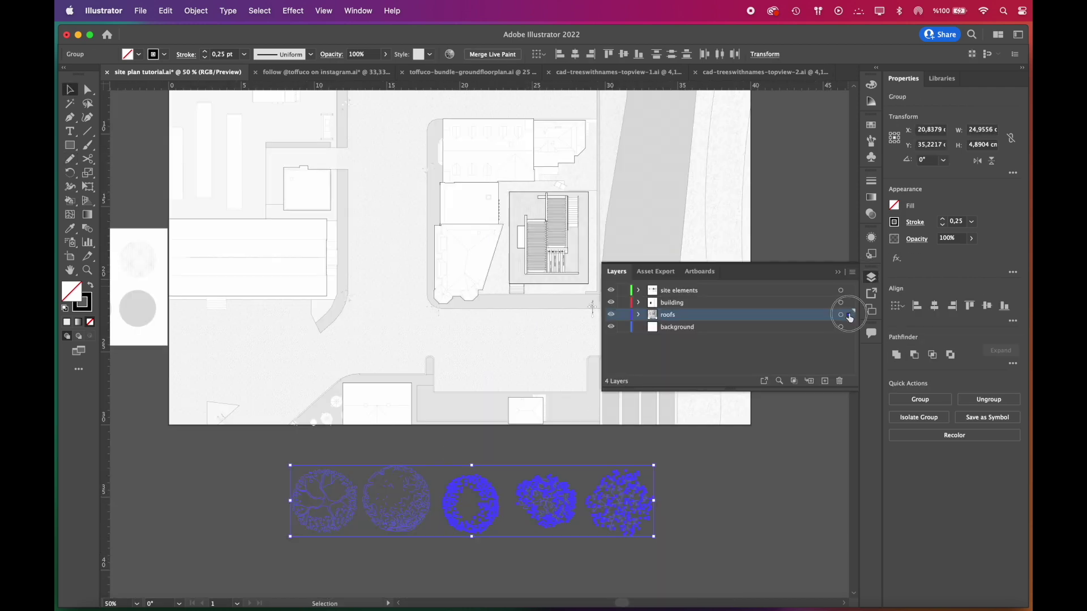
{"action": "left_click_drag", "start_coordinate": [848, 315], "coordinate": [849, 291]}
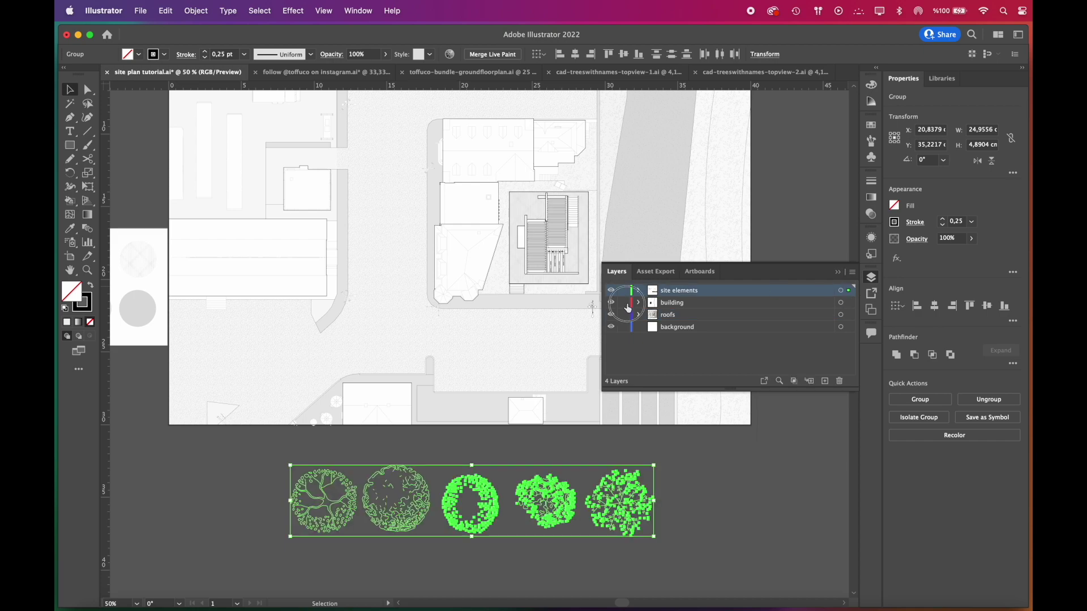
Place the row's easternmost tree at reduced size southwest of the main building and beside the small southern building.
{"action": "left_click_drag", "start_coordinate": [628, 309], "coordinate": [640, 324]}
{"action": "left_click", "coordinate": [839, 271]}
{"action": "left_click", "coordinate": [753, 473]}
{"action": "scroll", "coordinate": [753, 473], "scroll_direction": "left", "scroll_amount": 2}
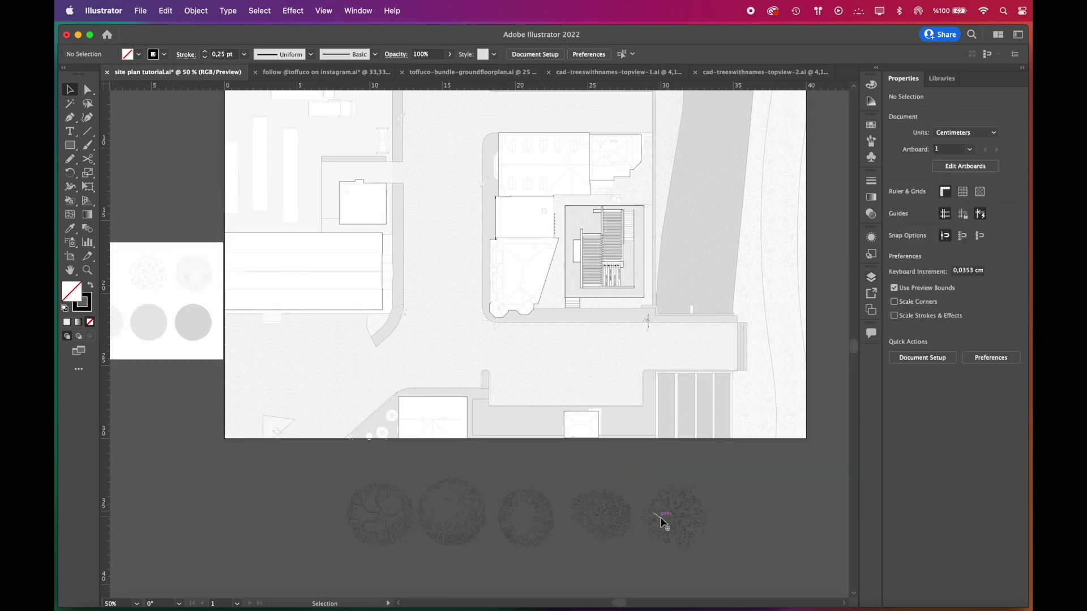
{"action": "left_click_drag", "start_coordinate": [664, 519], "coordinate": [566, 288]}
{"action": "scroll", "coordinate": [565, 287], "scroll_direction": "up", "scroll_amount": 2}
{"action": "left_click_drag", "start_coordinate": [477, 273], "coordinate": [545, 318]}
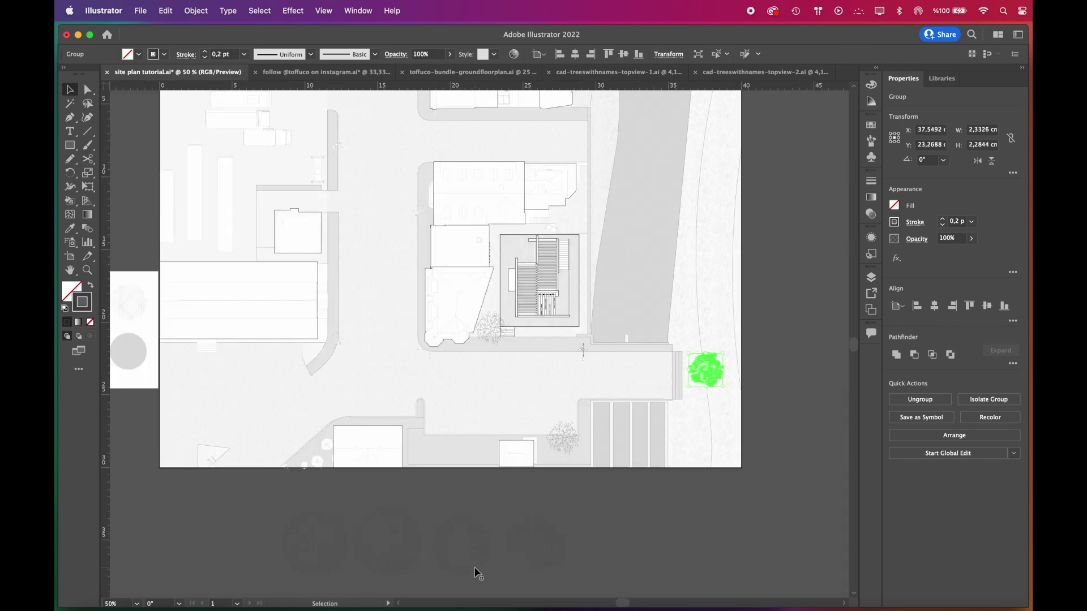
Place reduced copies of different tree types from the row on the southeastern ground area beside the steps.
{"action": "left_click_drag", "start_coordinate": [403, 559], "coordinate": [721, 341]}
{"action": "scroll", "coordinate": [722, 341], "scroll_direction": "up", "scroll_amount": 3}
{"action": "left_click_drag", "start_coordinate": [746, 394], "coordinate": [654, 352]}
{"action": "scroll", "coordinate": [633, 295], "scroll_direction": "down", "scroll_amount": 3}
{"action": "left_click_drag", "start_coordinate": [494, 521], "coordinate": [675, 369]}
{"action": "scroll", "coordinate": [675, 367], "scroll_direction": "up", "scroll_amount": 2}
{"action": "left_click_drag", "start_coordinate": [699, 418], "coordinate": [566, 466]}
{"action": "left_click", "coordinate": [616, 260]}
{"action": "left_click", "coordinate": [617, 368]}
{"action": "key", "text": "super+minus"}
{"action": "key", "text": "super+minus"}
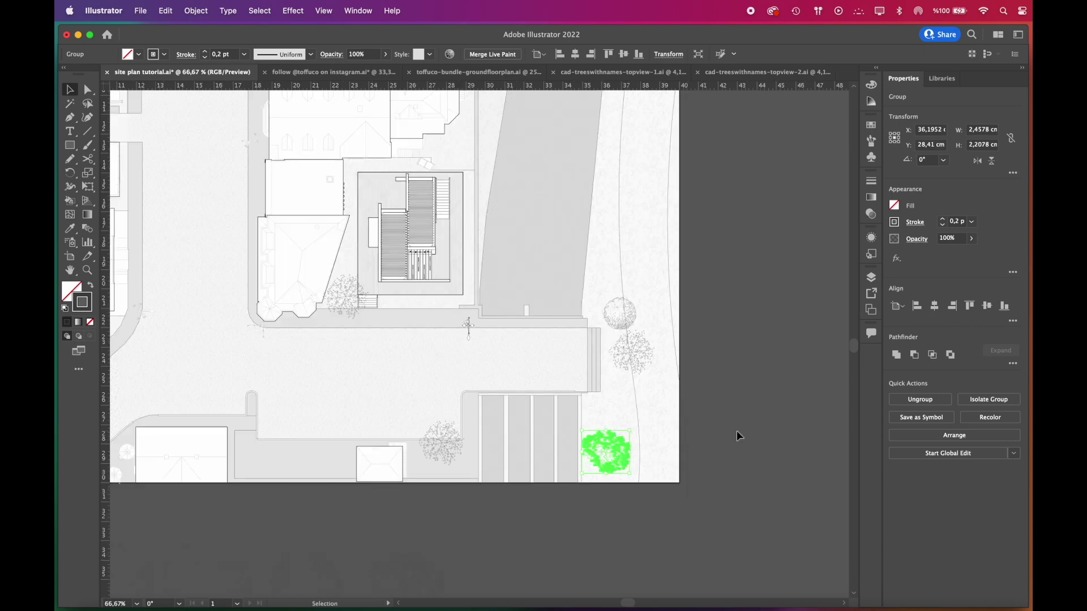
Distribute more trees along the eastern ground area, including a reduced copy of the branching tree further north.
{"action": "left_click", "coordinate": [713, 294]}
{"action": "left_click_drag", "start_coordinate": [616, 463], "coordinate": [641, 337]}
{"action": "left_click_drag", "start_coordinate": [613, 437], "coordinate": [653, 514]}
{"action": "left_click", "coordinate": [692, 396]}
{"action": "scroll", "coordinate": [693, 396], "scroll_direction": "down", "scroll_amount": 1}
{"action": "left_click_drag", "start_coordinate": [393, 562], "coordinate": [646, 324]}
{"action": "scroll", "coordinate": [648, 321], "scroll_direction": "up", "scroll_amount": 3}
{"action": "left_click_drag", "start_coordinate": [655, 373], "coordinate": [625, 322]}
{"action": "scroll", "coordinate": [643, 303], "scroll_direction": "down", "scroll_amount": 1}
{"action": "left_click", "coordinate": [681, 314]}
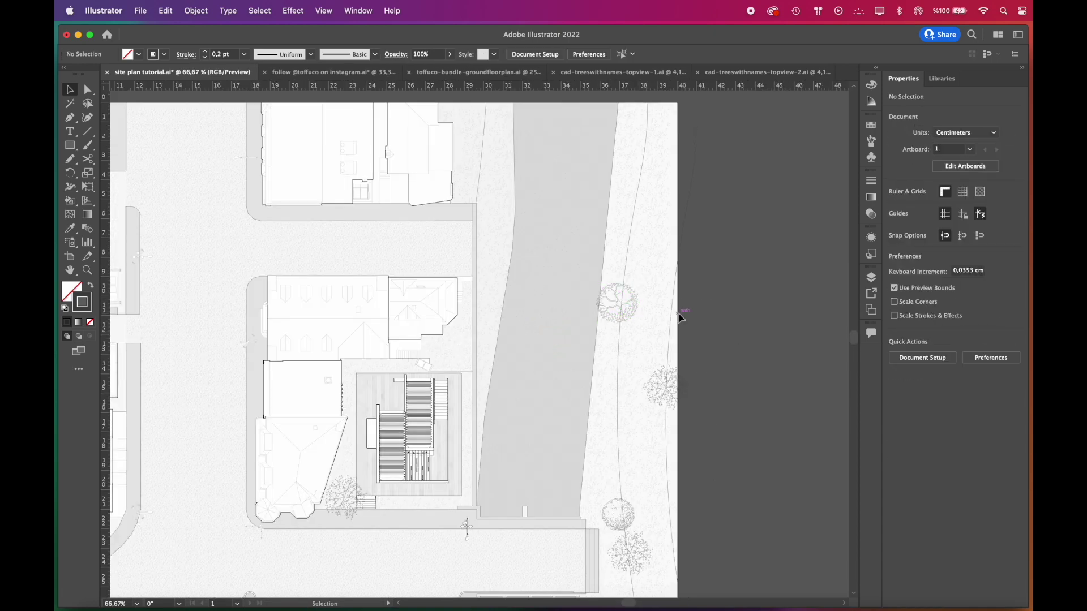
Place the ring-shaped tree from the row just south of the main building and scale it down.
{"action": "left_click", "coordinate": [619, 303]}
{"action": "left_click", "coordinate": [713, 322]}
{"action": "scroll", "coordinate": [512, 406], "scroll_direction": "down", "scroll_amount": 1}
{"action": "scroll", "coordinate": [578, 458], "scroll_direction": "down", "scroll_amount": 5}
{"action": "left_click", "coordinate": [294, 576]}
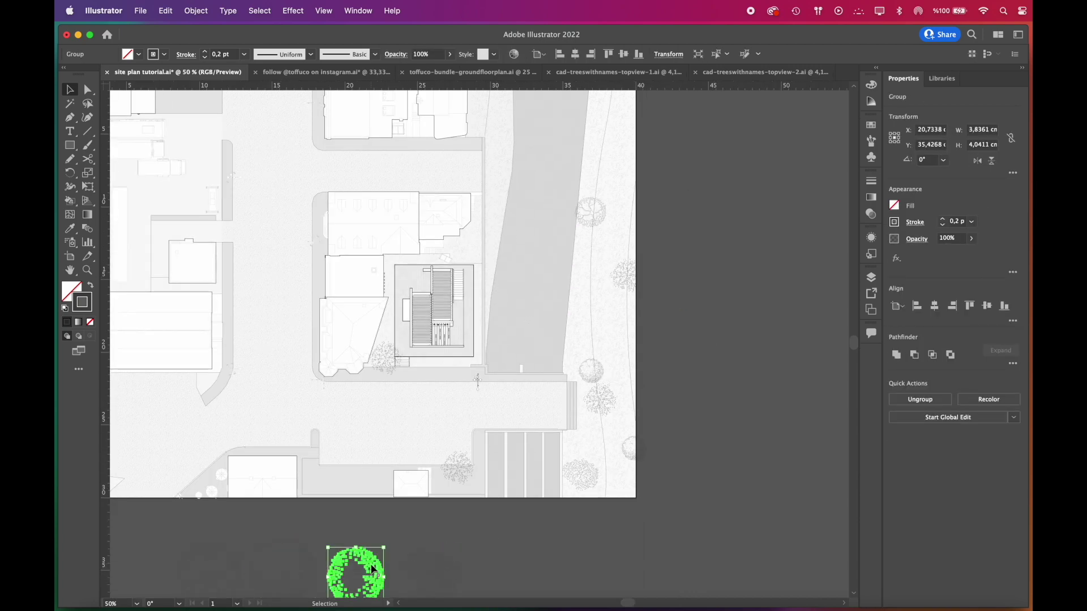
{"action": "left_click_drag", "start_coordinate": [364, 576], "coordinate": [474, 371]}
{"action": "scroll", "coordinate": [474, 371], "scroll_direction": "up", "scroll_amount": 2}
{"action": "left_click_drag", "start_coordinate": [526, 445], "coordinate": [461, 379]}
Spread further tree copies around the building plots, the streets and the northwestern yard.
{"action": "scroll", "coordinate": [404, 419], "scroll_direction": "down", "scroll_amount": 2}
{"action": "scroll", "coordinate": [405, 420], "scroll_direction": "up", "scroll_amount": 1}
{"action": "left_click_drag", "start_coordinate": [409, 437], "coordinate": [610, 398]}
{"action": "scroll", "coordinate": [610, 398], "scroll_direction": "down", "scroll_amount": 1}
{"action": "scroll", "coordinate": [610, 398], "scroll_direction": "left", "scroll_amount": 3}
{"action": "left_click_drag", "start_coordinate": [770, 430], "coordinate": [367, 220]}
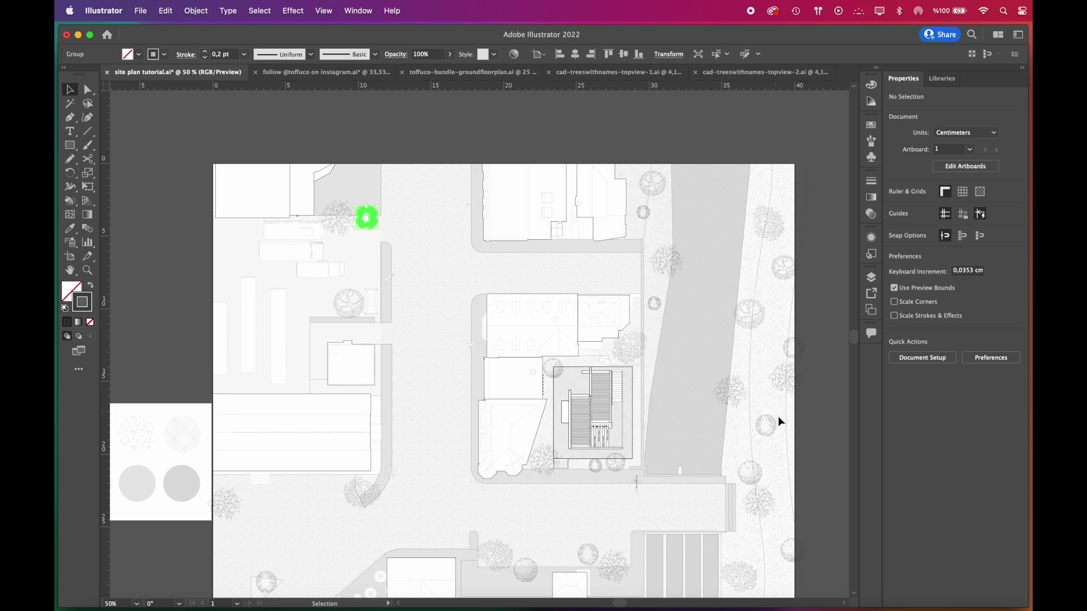
{"action": "left_click_drag", "start_coordinate": [746, 482], "coordinate": [315, 320]}
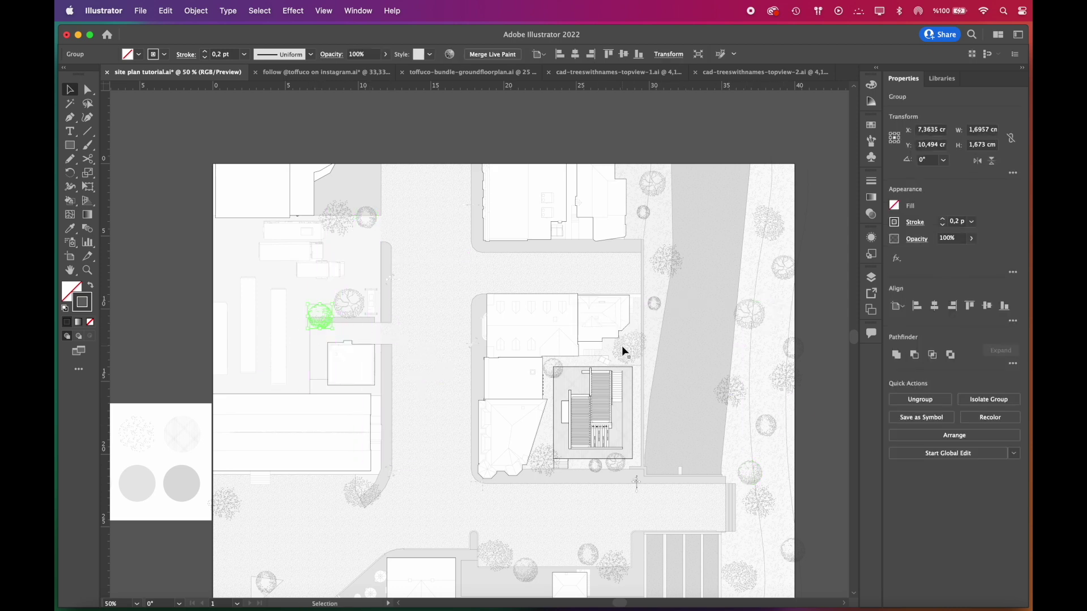
{"action": "left_click_drag", "start_coordinate": [738, 390], "coordinate": [505, 247]}
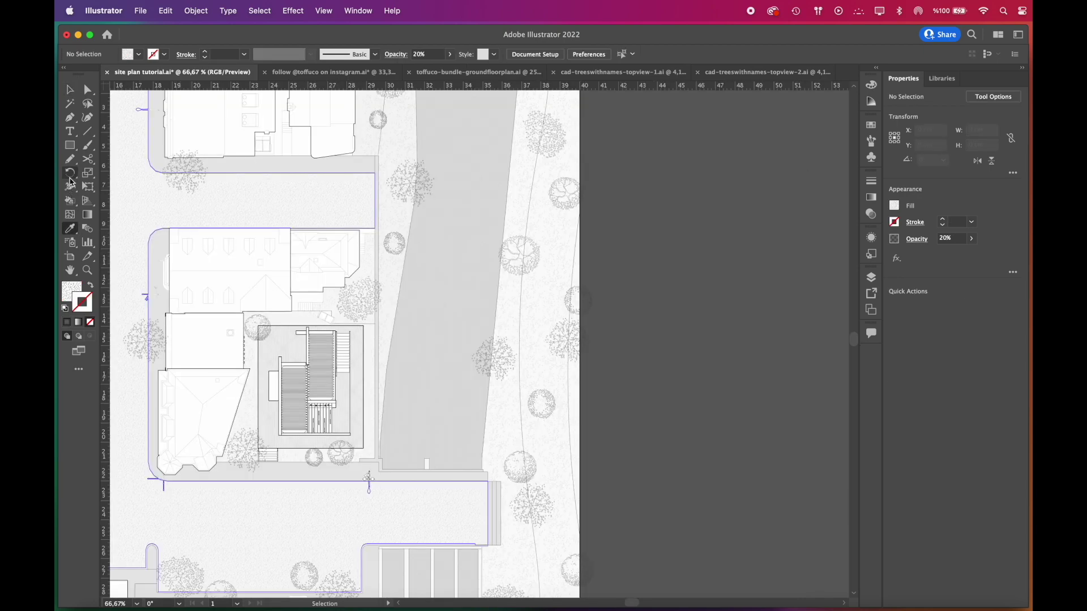
Draw a closed freehand strip along the artboard's eastern edge and give it the road's texture fill at 40% opacity.
{"action": "key", "text": "super+minus"}
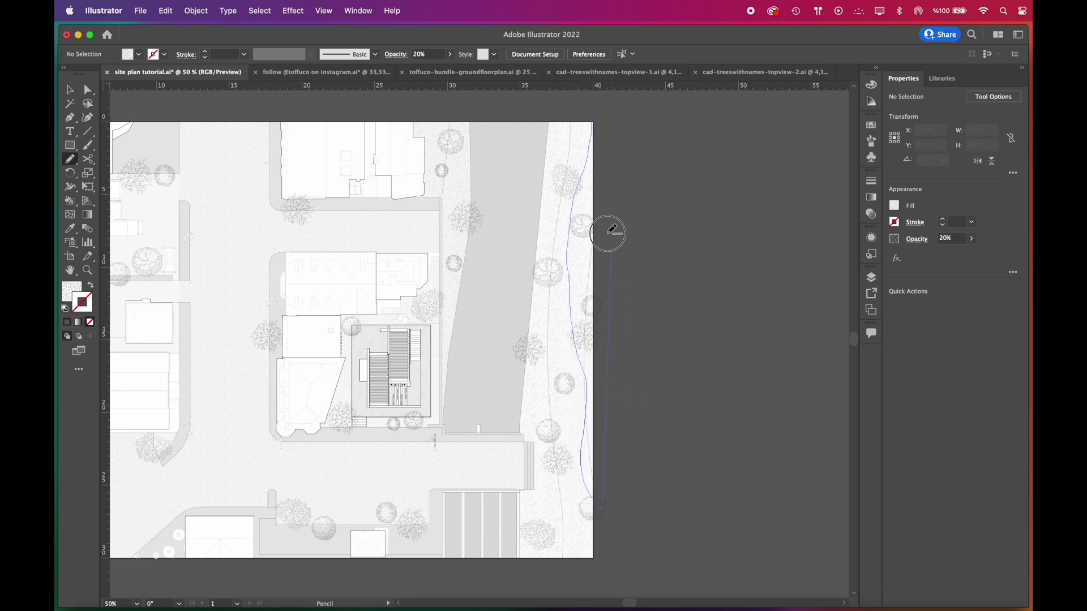
{"action": "left_click_drag", "start_coordinate": [593, 121], "coordinate": [593, 121]}
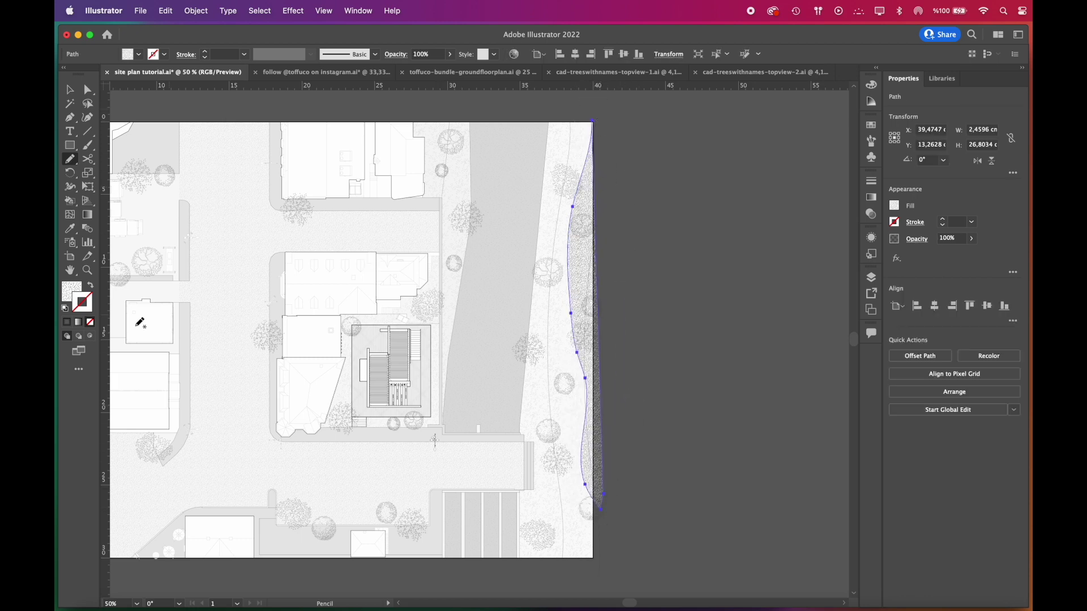
{"action": "left_click", "coordinate": [252, 427]}
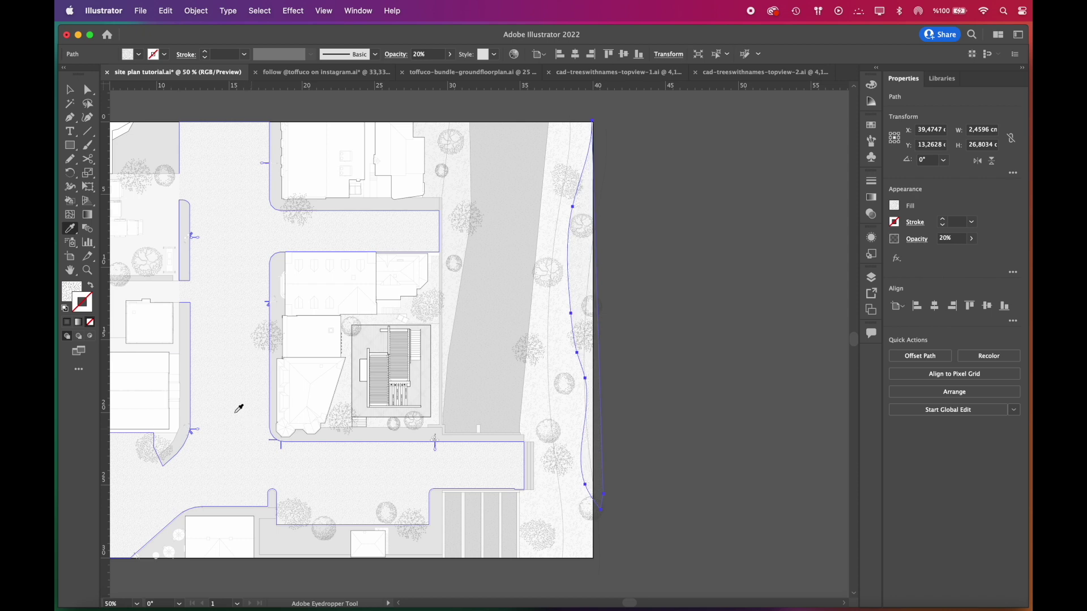
{"action": "key", "text": "v"}
{"action": "scroll", "coordinate": [616, 429], "scroll_direction": "up", "scroll_amount": 1}
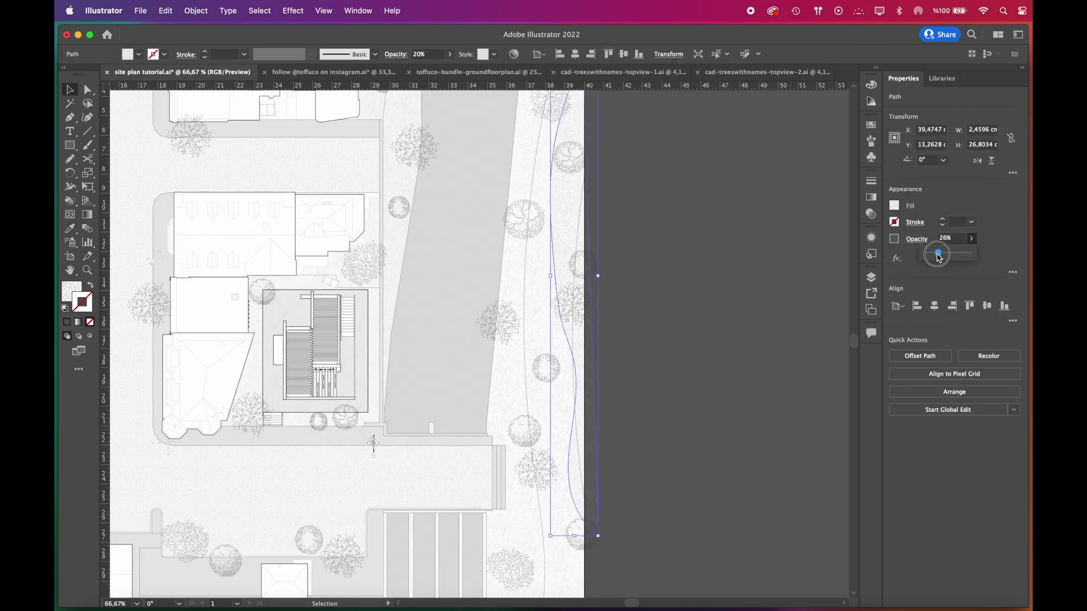
{"action": "left_click_drag", "start_coordinate": [943, 258], "coordinate": [944, 258]}
{"action": "left_click", "coordinate": [715, 330]}
Shift the textured strip southwest and pull its upper anchor point up to the artboard's northeastern corner.
{"action": "scroll", "coordinate": [689, 344], "scroll_direction": "down", "scroll_amount": 1}
{"action": "left_click_drag", "start_coordinate": [618, 427], "coordinate": [609, 441]}
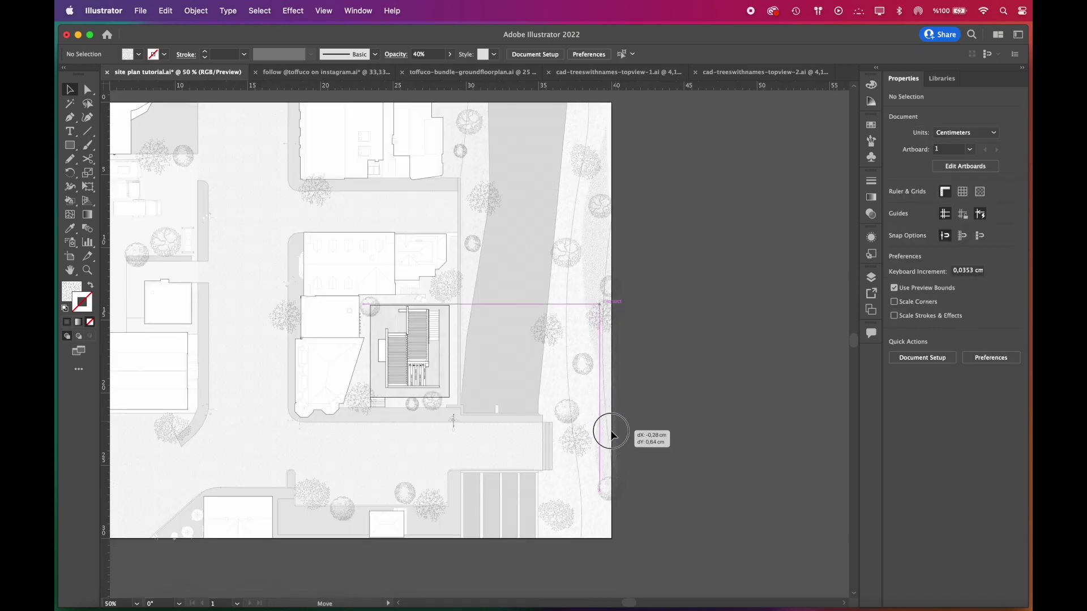
{"action": "scroll", "coordinate": [622, 93], "scroll_direction": "up", "scroll_amount": 1}
{"action": "key", "text": "a"}
{"action": "left_click_drag", "start_coordinate": [593, 124], "coordinate": [606, 100]}
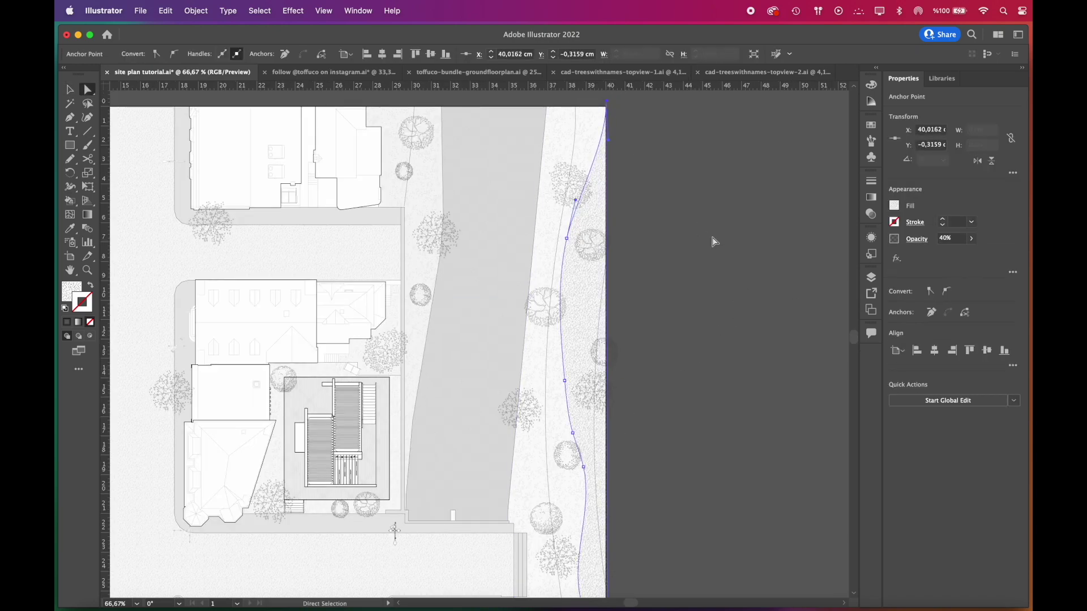
{"action": "left_click", "coordinate": [710, 238]}
Draw a white rectangle without stroke, about 3.06 cm by 0.28 cm, on the road south of the main building.
{"action": "scroll", "coordinate": [683, 202], "scroll_direction": "down", "scroll_amount": 1}
{"action": "key", "text": "super+plus"}
{"action": "key", "text": "m"}
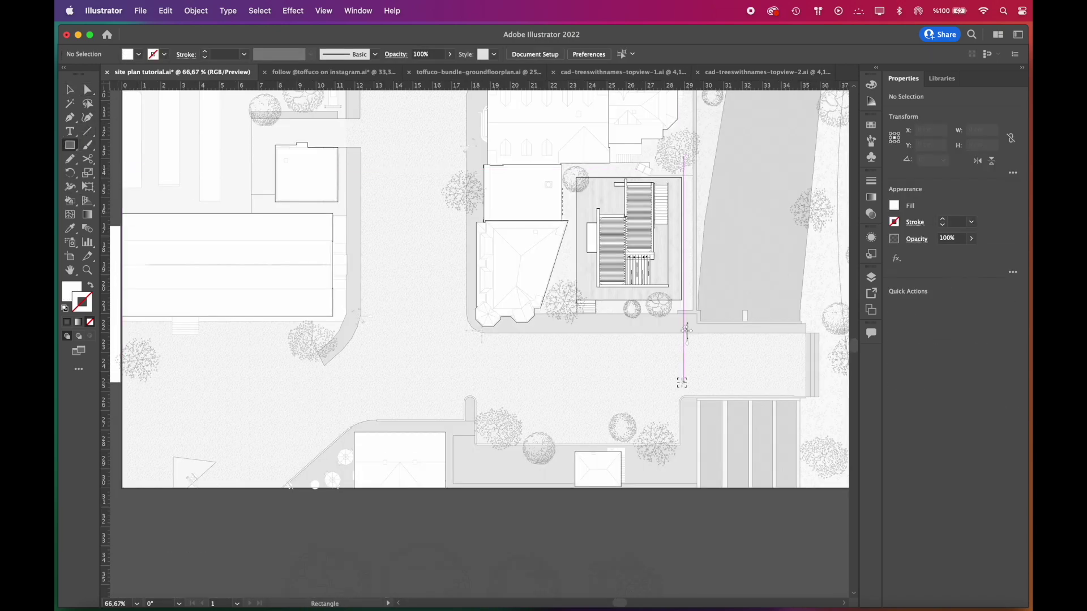
{"action": "key", "text": "super+plus"}
{"action": "left_click_drag", "start_coordinate": [488, 319], "coordinate": [602, 326]}
{"action": "left_click_drag", "start_coordinate": [602, 326], "coordinate": [564, 326]}
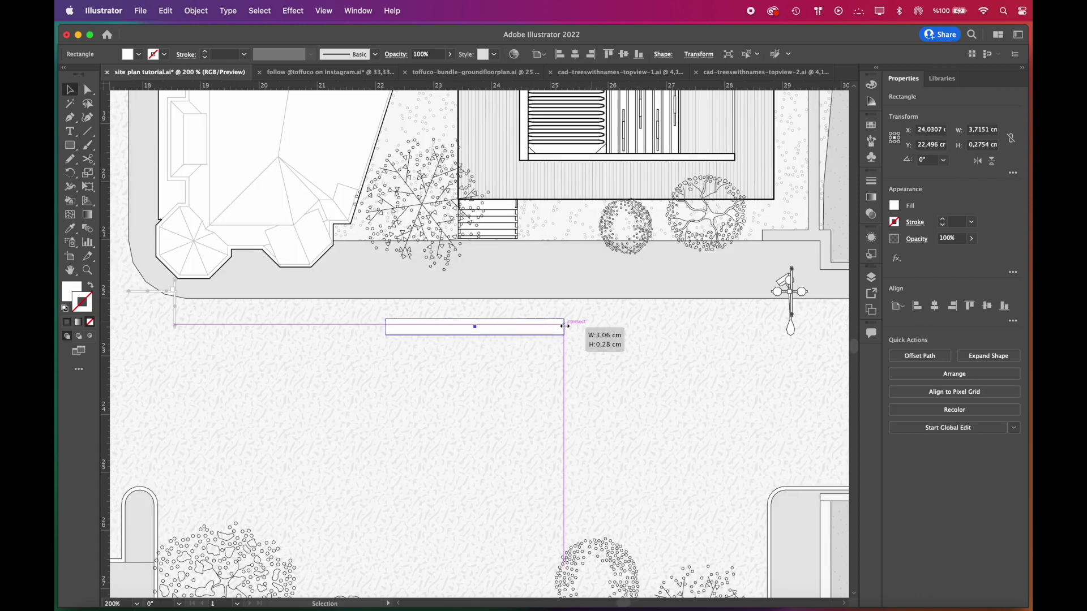
Duplicate the white rectangle southwards and repeat the copy until seven evenly spaced crosswalk stripes span the road.
{"action": "scroll", "coordinate": [494, 300], "scroll_direction": "down", "scroll_amount": 2}
{"action": "left_click_drag", "start_coordinate": [495, 314], "coordinate": [498, 343]}
{"action": "key", "text": "super+d"}
{"action": "key", "text": "super+d"}
{"action": "key", "text": "super+d"}
{"action": "key", "text": "super+d"}
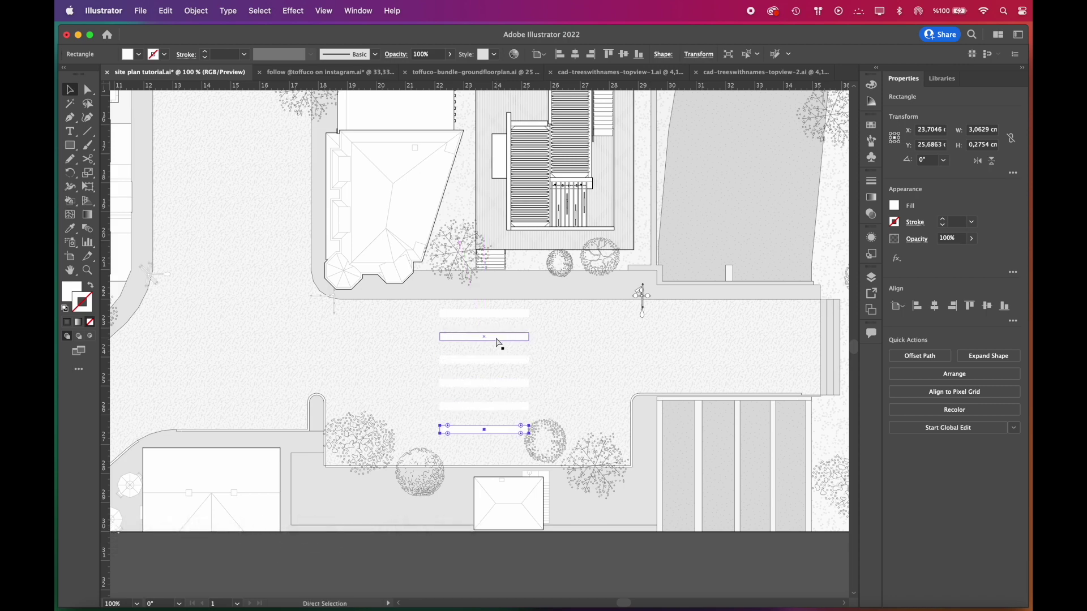
{"action": "key", "text": "super+d"}
Copy the southern six crosswalk stripes to the north end of the western road and turn them to run vertically.
{"action": "left_click", "coordinate": [511, 429], "text": "shift"}
{"action": "left_click", "coordinate": [508, 407], "text": "shift"}
{"action": "left_click", "coordinate": [503, 384], "text": "shift"}
{"action": "left_click", "coordinate": [503, 361], "text": "shift"}
{"action": "left_click", "coordinate": [505, 337], "text": "shift"}
{"action": "scroll", "coordinate": [551, 447], "scroll_direction": "down", "scroll_amount": 1}
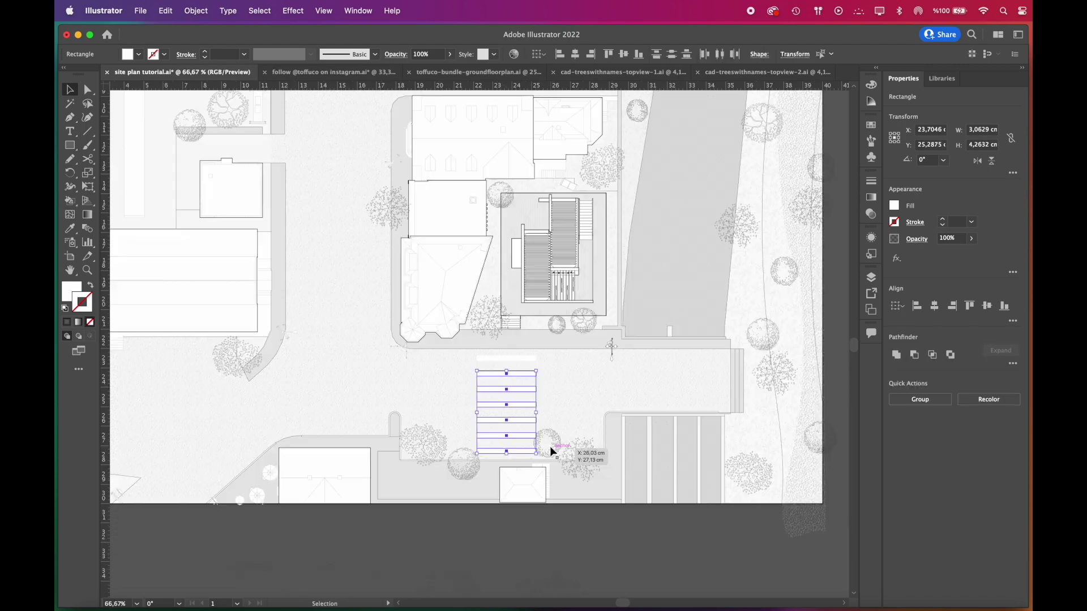
{"action": "scroll", "coordinate": [552, 451], "scroll_direction": "down", "scroll_amount": 1}
{"action": "left_click_drag", "start_coordinate": [528, 430], "coordinate": [401, 146]}
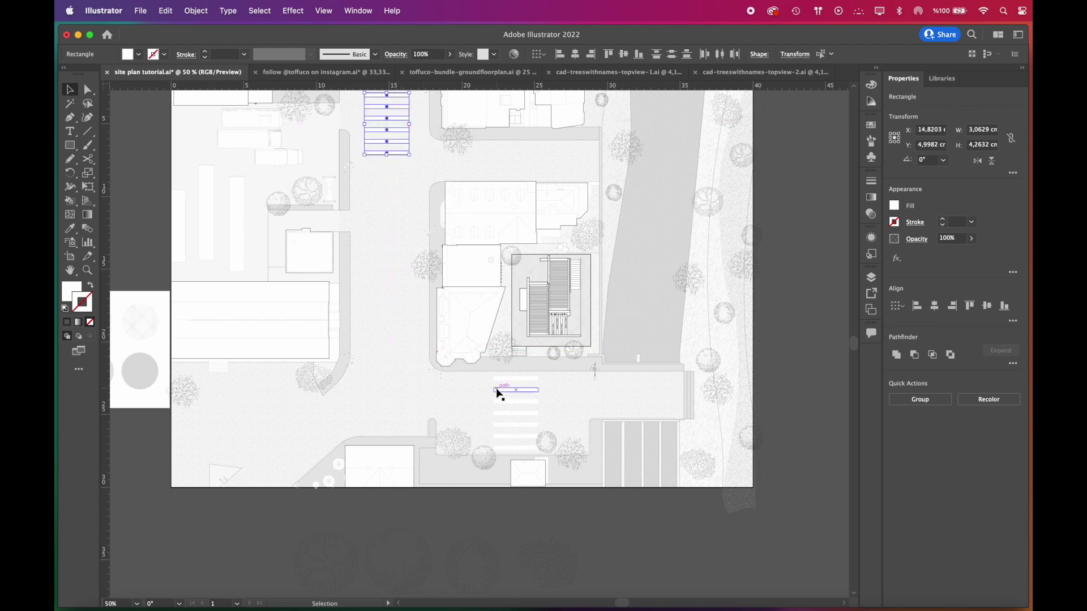
{"action": "scroll", "coordinate": [420, 182], "scroll_direction": "up", "scroll_amount": 1}
{"action": "mouse_move", "coordinate": [473, 219]}
{"action": "left_mouse_down"}
{"action": "mouse_move", "coordinate": [468, 271]}
{"action": "mouse_move", "coordinate": [464, 214]}
{"action": "left_mouse_up"}
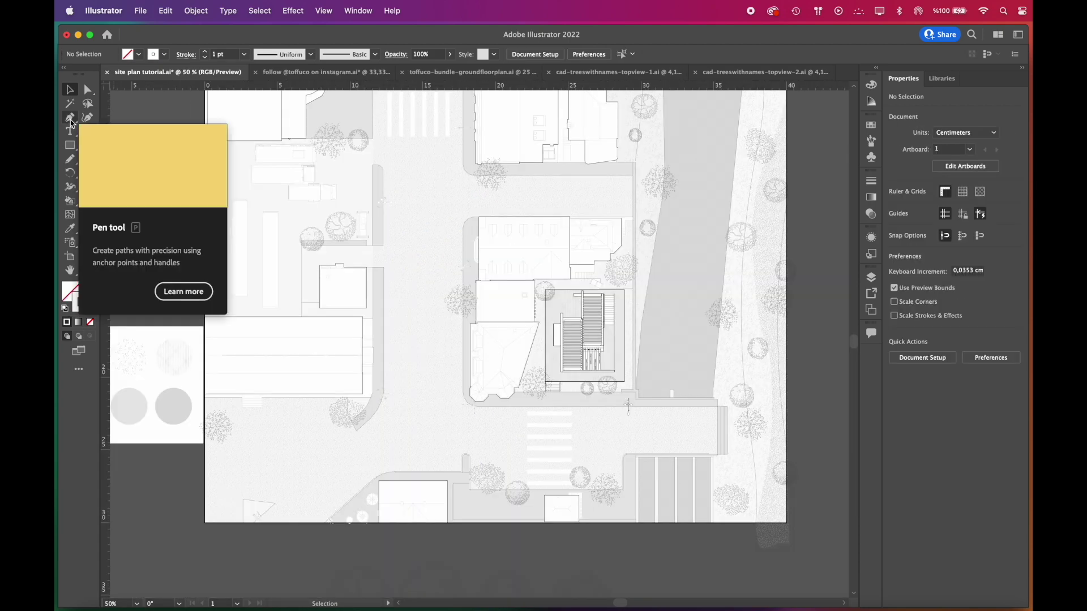
Draw a white road centreline with the Pen tool from below the northern crosswalk, curving southwest to the artboard's western edge.
{"action": "left_click", "coordinate": [71, 117]}
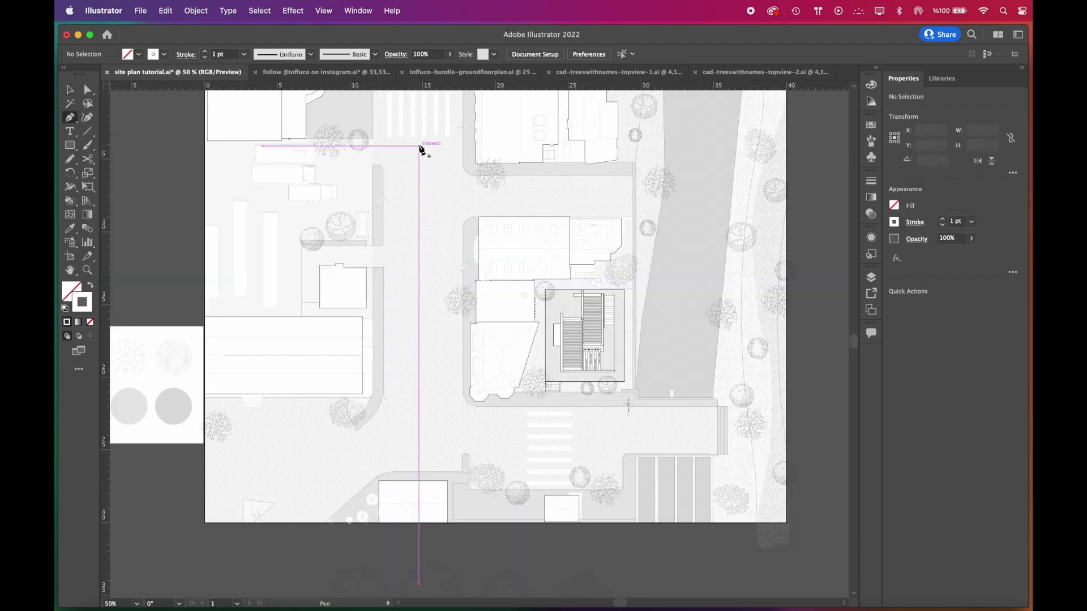
{"action": "left_click", "coordinate": [420, 146]}
{"action": "left_click", "coordinate": [419, 401]}
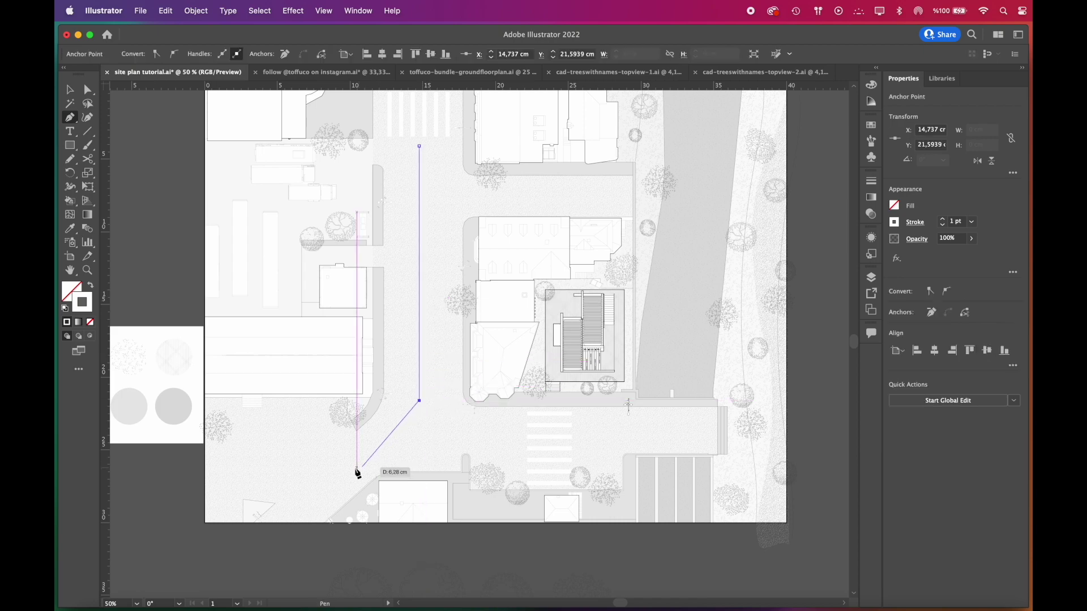
{"action": "left_click_drag", "start_coordinate": [353, 456], "coordinate": [290, 485]}
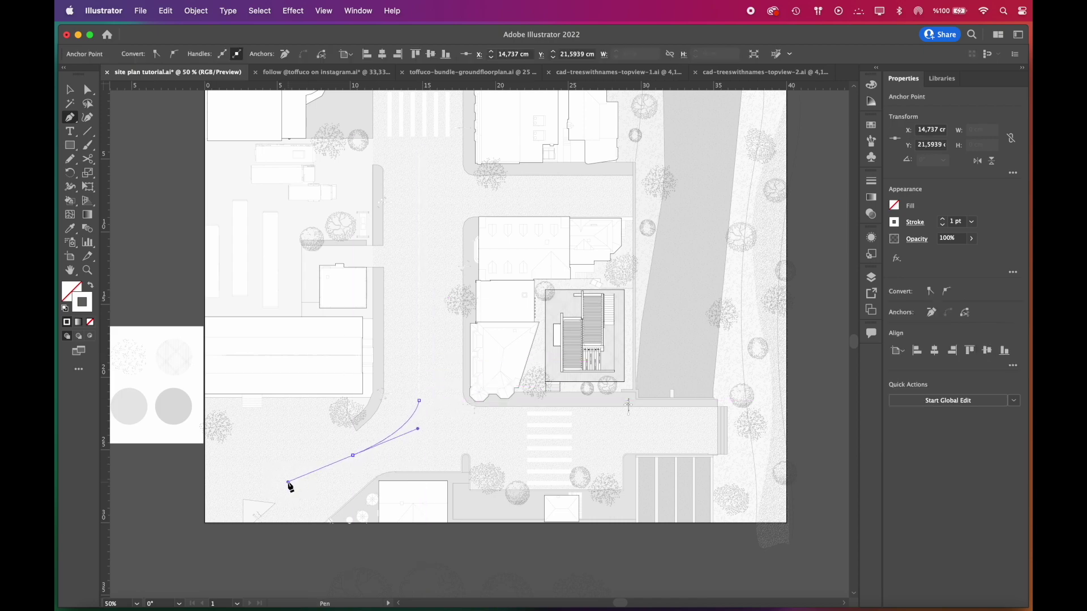
{"action": "left_click", "coordinate": [205, 474]}
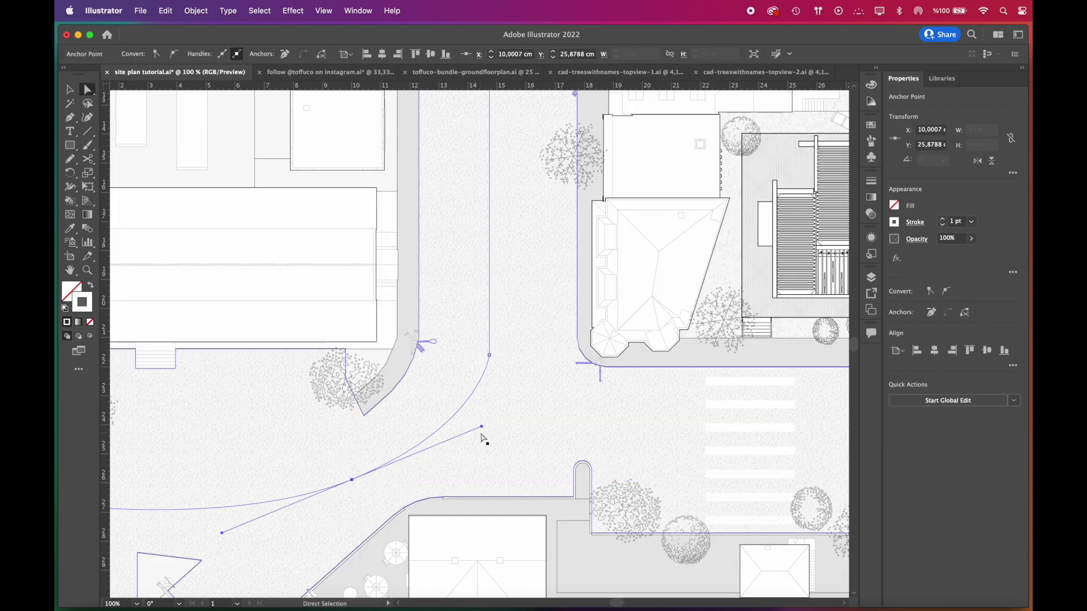
Smooth the centreline's bend by moving the start of the curve further north and adjusting the middle point's handle.
{"action": "left_click_drag", "start_coordinate": [480, 427], "coordinate": [485, 411]}
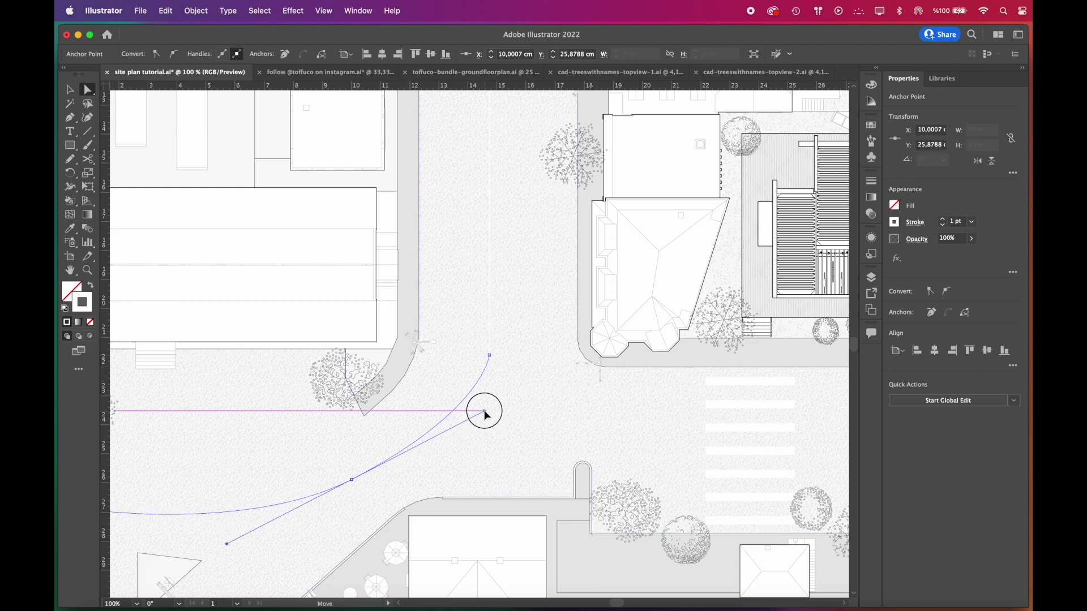
{"action": "left_click_drag", "start_coordinate": [490, 356], "coordinate": [489, 230]}
{"action": "left_click_drag", "start_coordinate": [485, 411], "coordinate": [509, 422]}
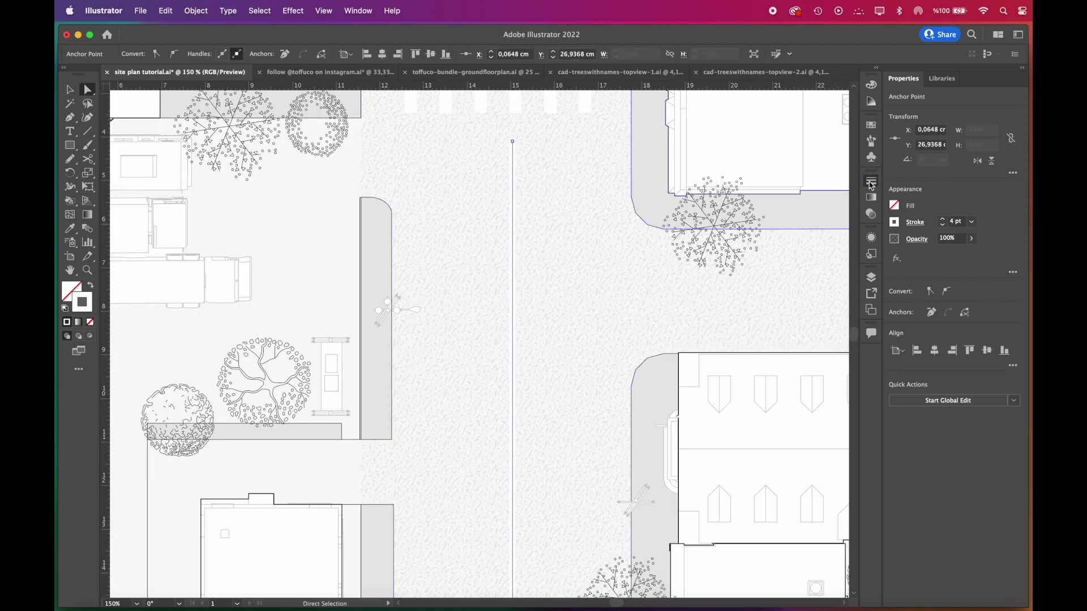
Give the road centreline a dashed 4 pt stroke with 20 pt dashes and 30 pt gaps.
{"action": "left_click", "coordinate": [871, 182]}
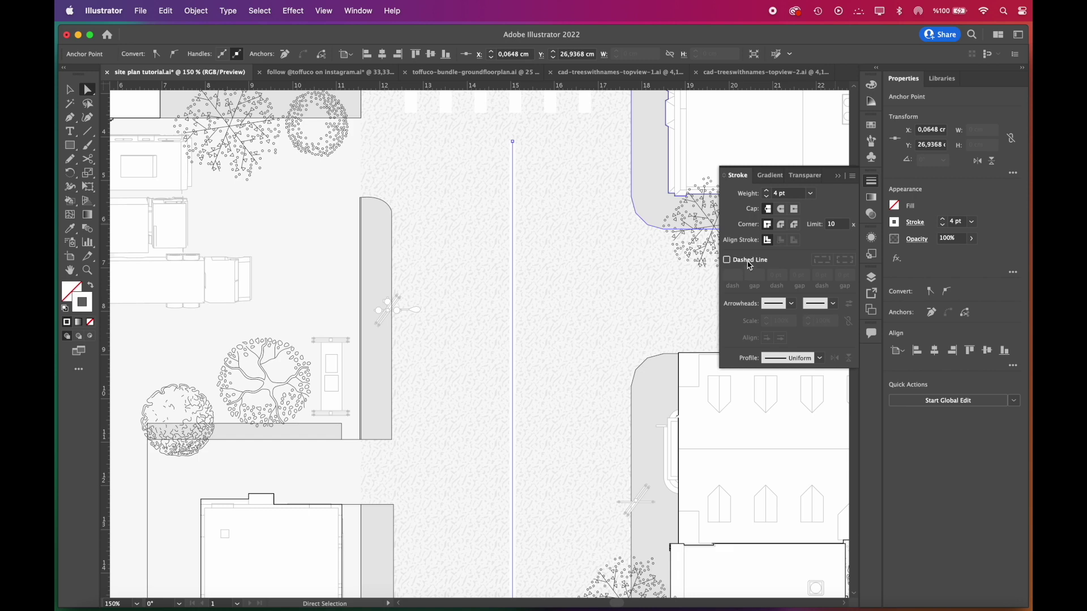
{"action": "left_click", "coordinate": [727, 260]}
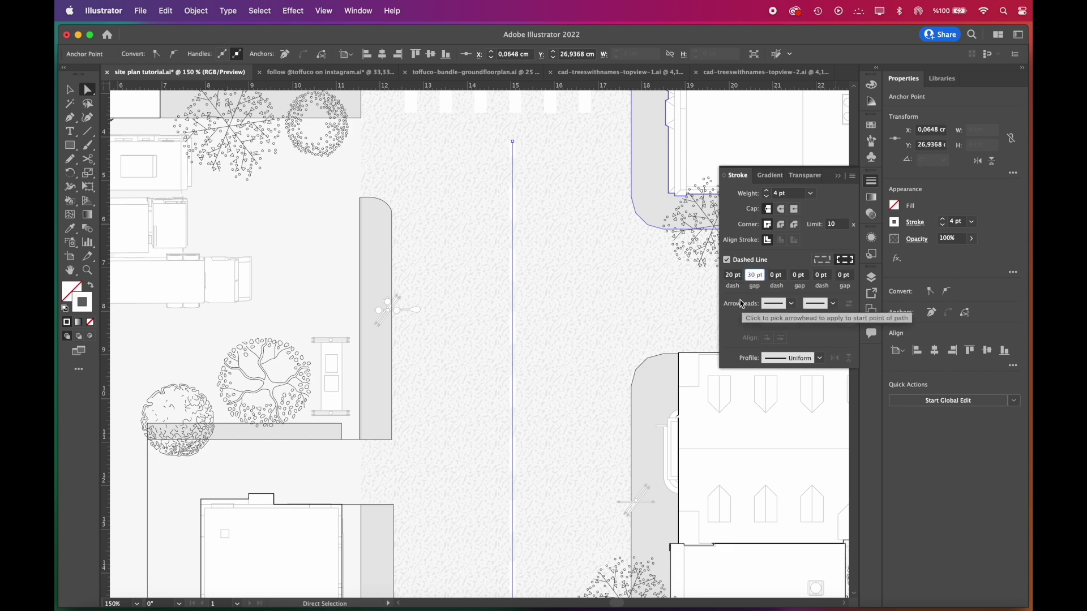
{"action": "key", "text": "super+minus"}
{"action": "key", "text": "super+minus"}
{"action": "key", "text": "super+minus"}
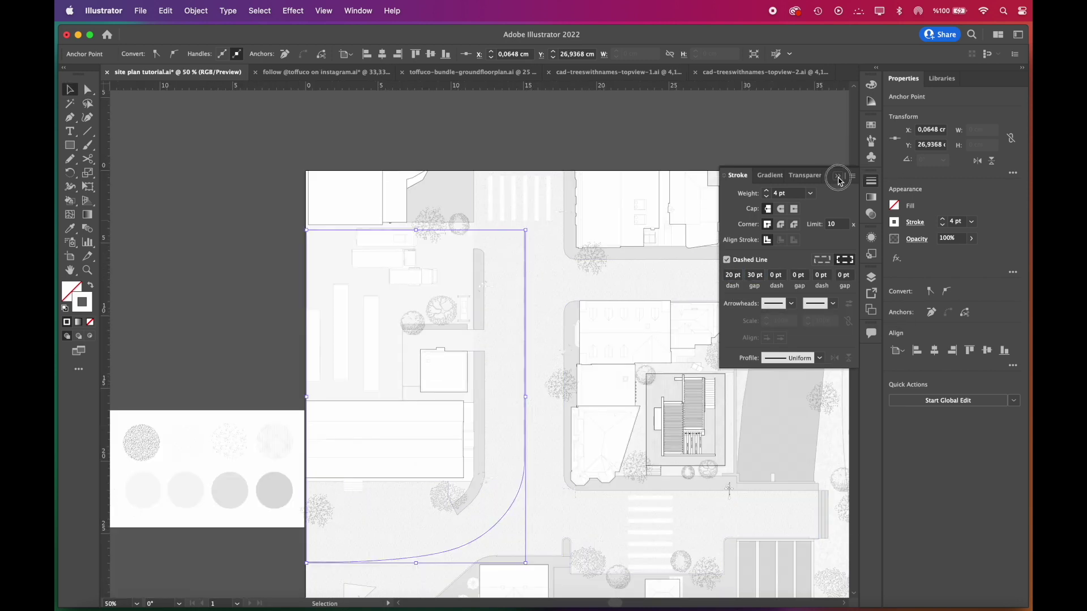
{"action": "left_click", "coordinate": [841, 181]}
{"action": "left_click", "coordinate": [671, 155]}
Delete the sample board with the fill swatches next to the site plan.
{"action": "key", "text": "super+minus"}
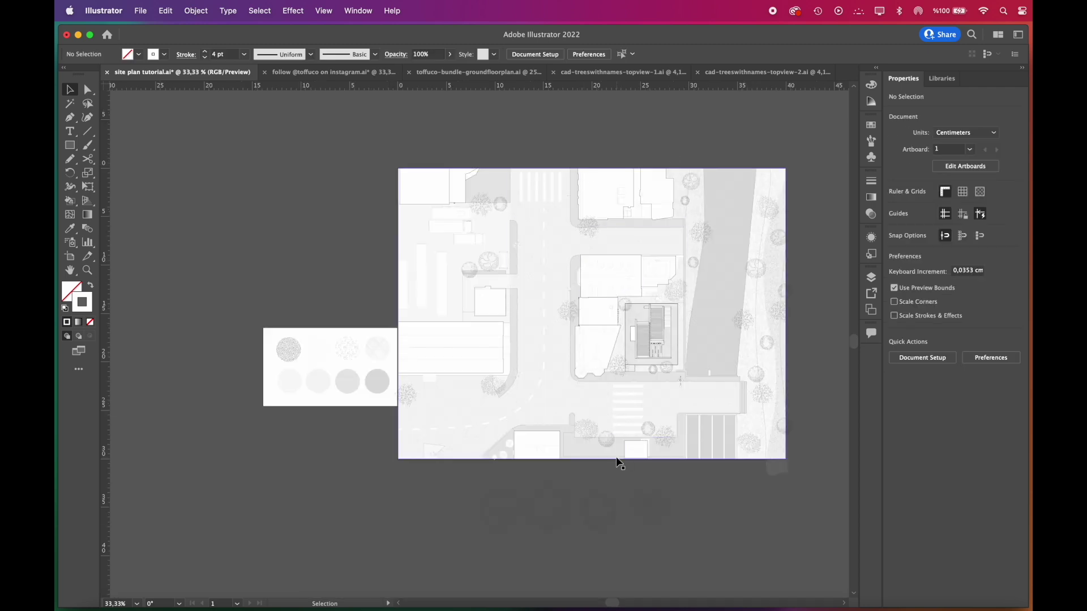
{"action": "key", "text": "super+plus"}
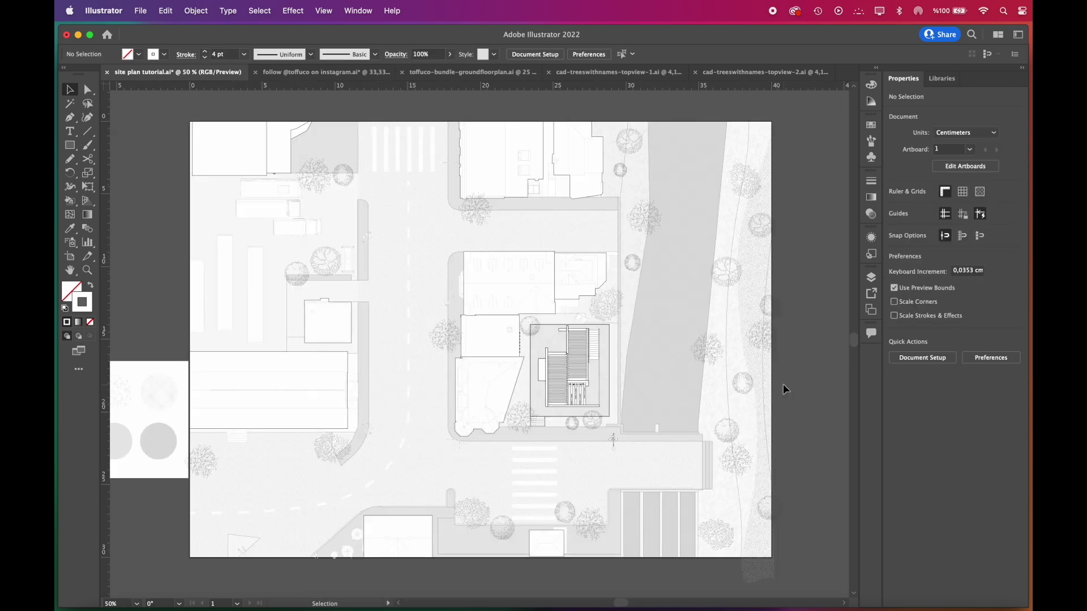
{"action": "key", "text": "super+minus"}
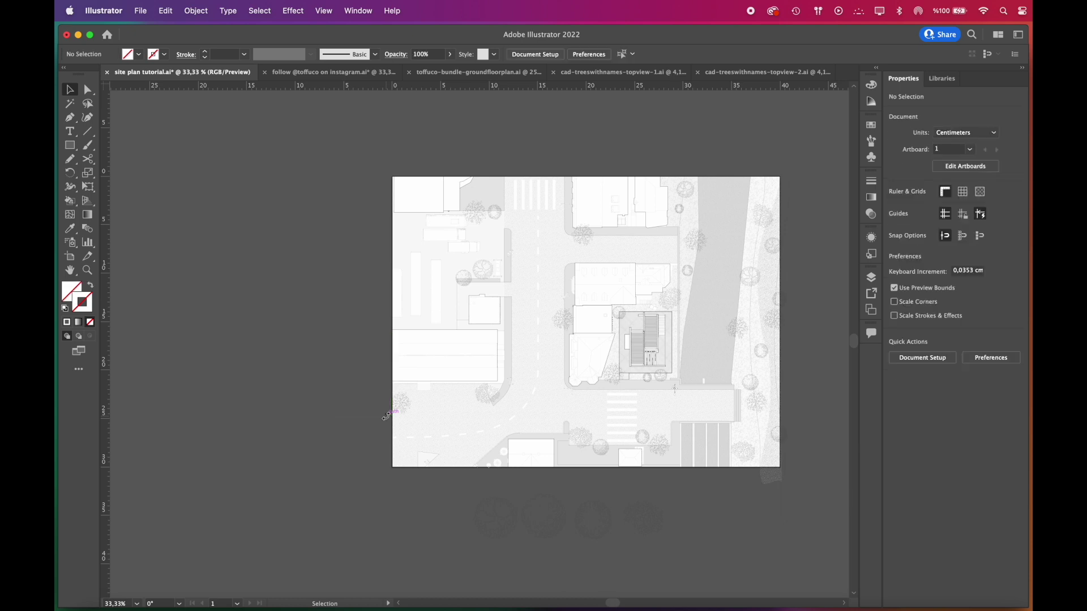
Place the linked image "site plan - shadow- dark.jpg" from Finder's Documents folder over the eastern part of the site plan.
{"action": "key", "text": "super+plus"}
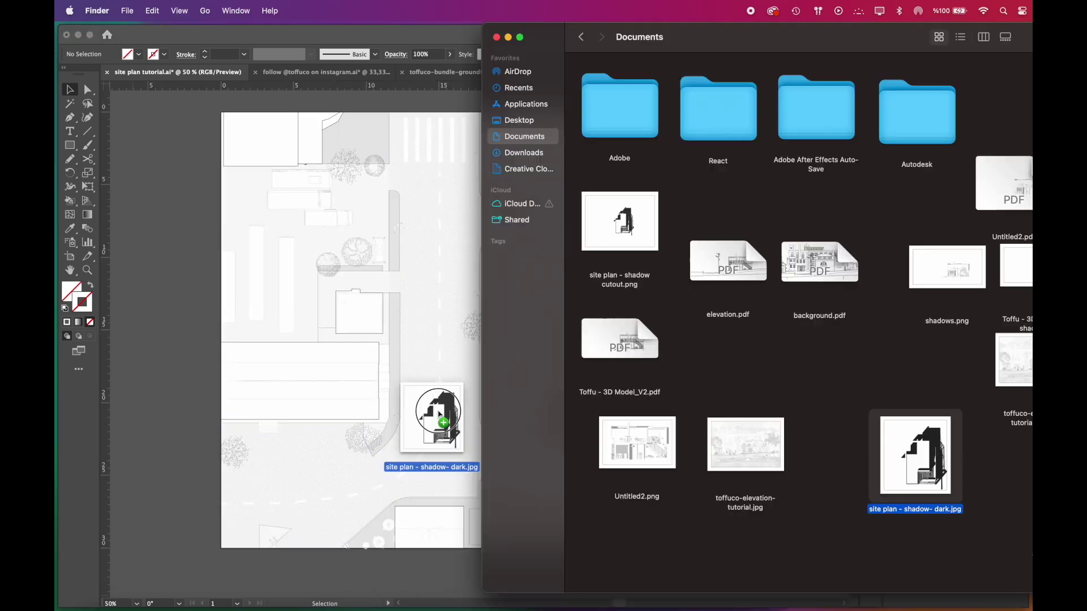
{"action": "left_click", "coordinate": [384, 398]}
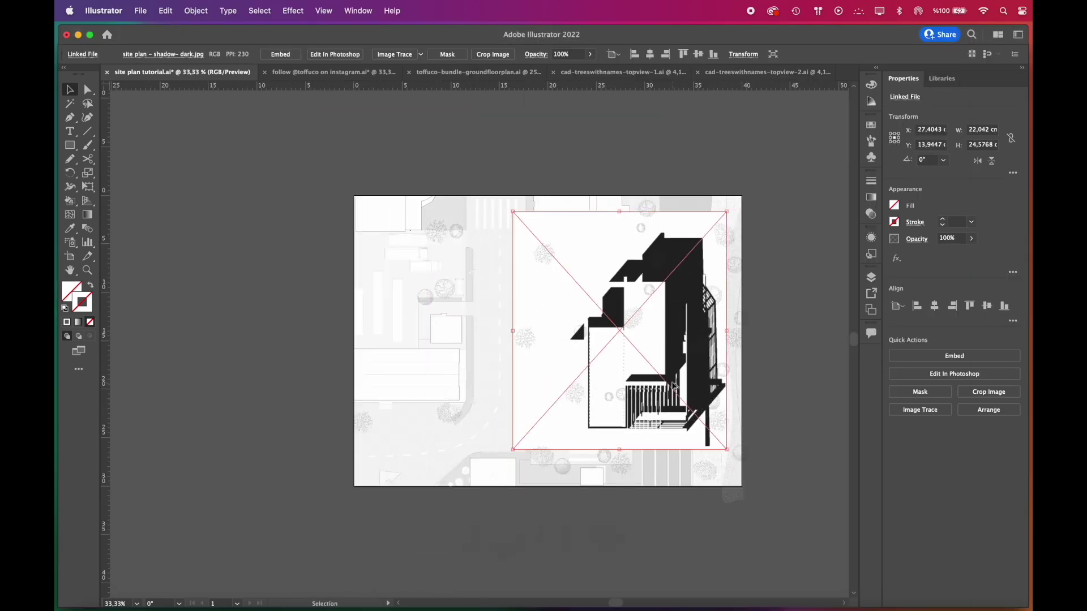
{"action": "key", "text": "super+plus"}
{"action": "key", "text": "super+plus"}
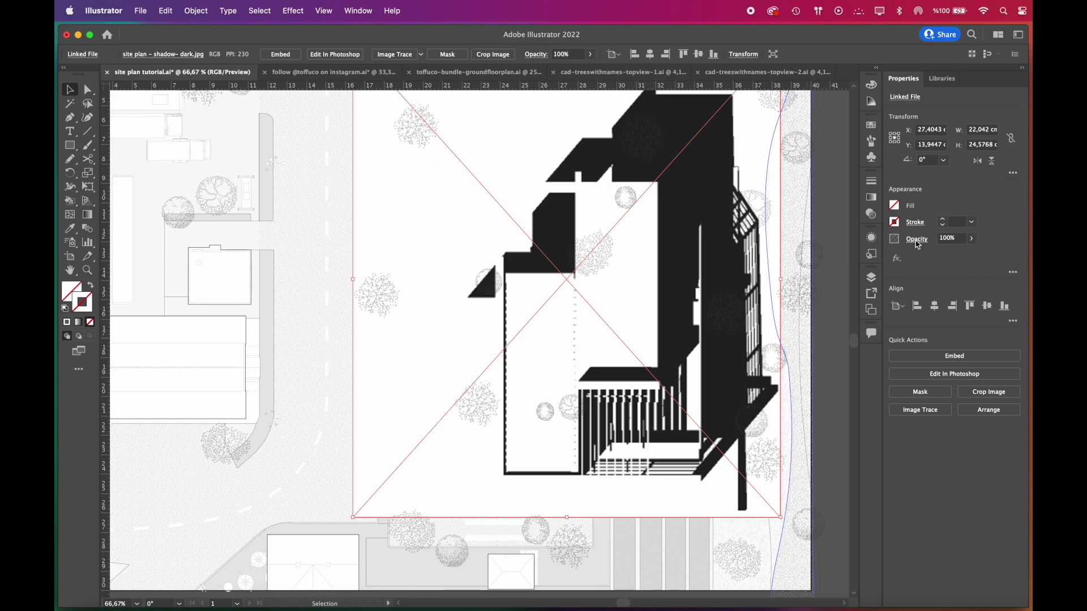
Set the blending mode of the placed shadow image to Multiply.
{"action": "left_click", "coordinate": [918, 240]}
{"action": "left_click", "coordinate": [840, 263]}
{"action": "left_click", "coordinate": [822, 302]}
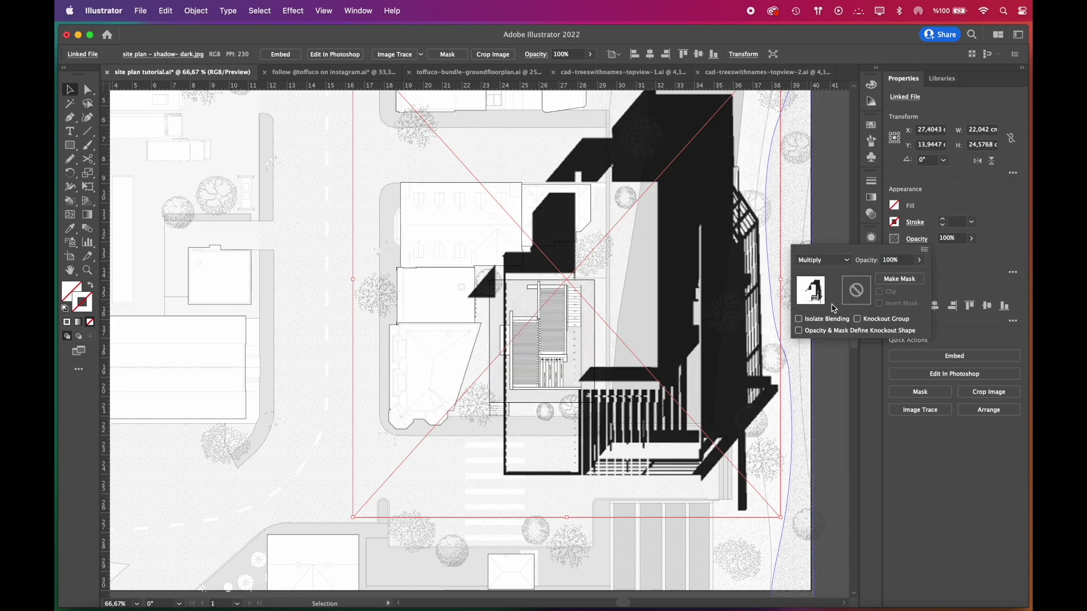
{"action": "left_click", "coordinate": [732, 391]}
Scale the building shadow image down and align it over the central building's roof on the site plan.
{"action": "key", "text": "super+minus"}
{"action": "left_click_drag", "start_coordinate": [360, 135], "coordinate": [584, 384]}
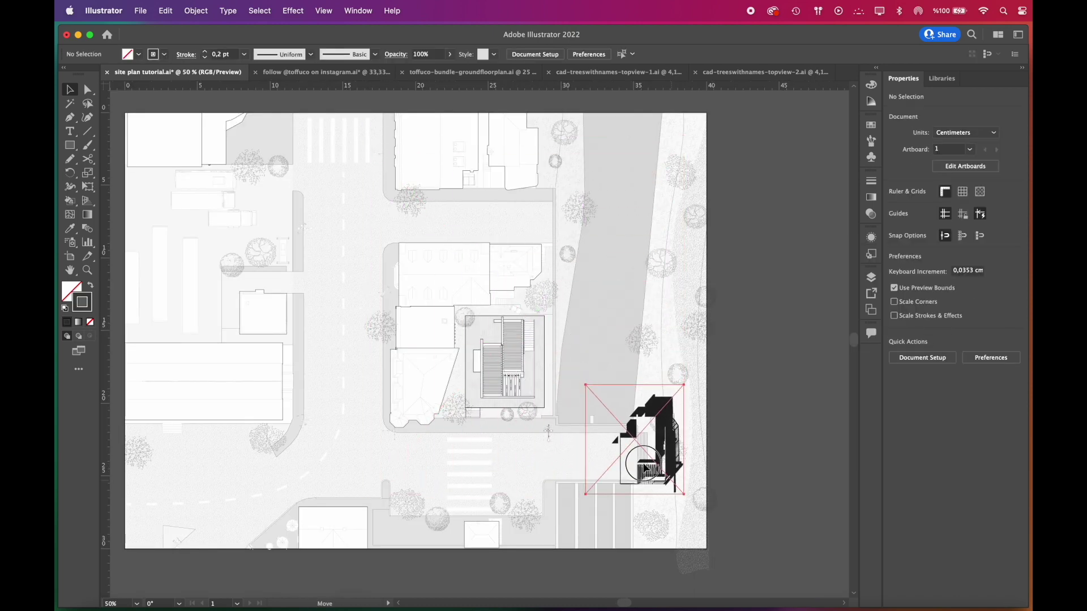
{"action": "left_click_drag", "start_coordinate": [640, 456], "coordinate": [504, 374]}
{"action": "key", "text": "super+plus"}
{"action": "key", "text": "super+plus"}
{"action": "left_click_drag", "start_coordinate": [403, 238], "coordinate": [372, 205]}
{"action": "scroll", "coordinate": [572, 414], "scroll_direction": "up", "scroll_amount": 1}
{"action": "left_click_drag", "start_coordinate": [564, 404], "coordinate": [589, 402]}
{"action": "scroll", "coordinate": [534, 375], "scroll_direction": "down", "scroll_amount": 3}
{"action": "left_click", "coordinate": [814, 392]}
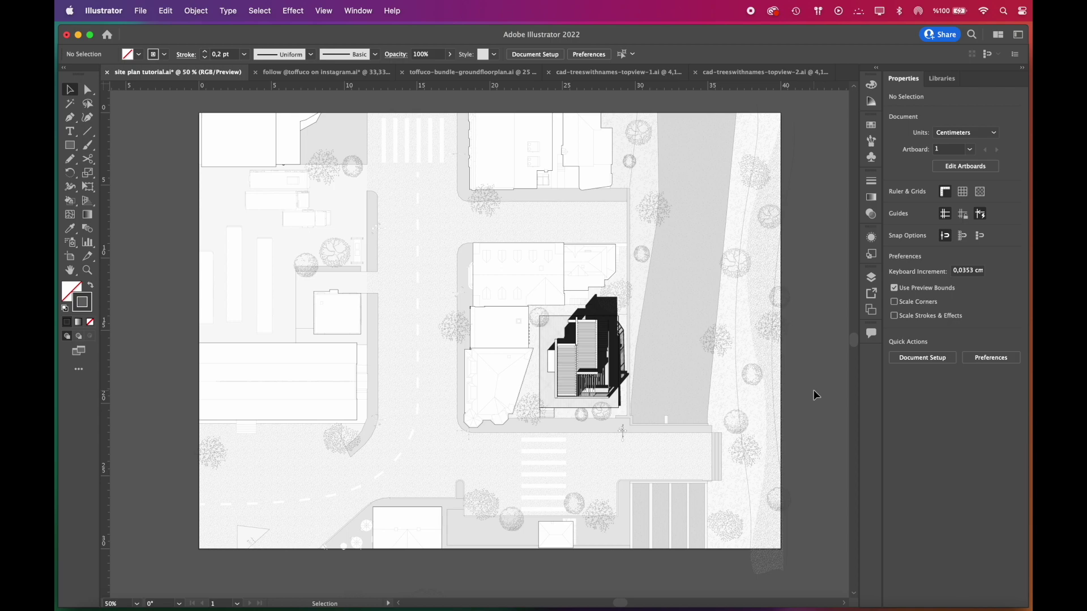
Copy the north symbol from toffuco-bundle-groundfloorplan.ai into the site plan, placing it at the river's northern end.
{"action": "left_click", "coordinate": [485, 72]}
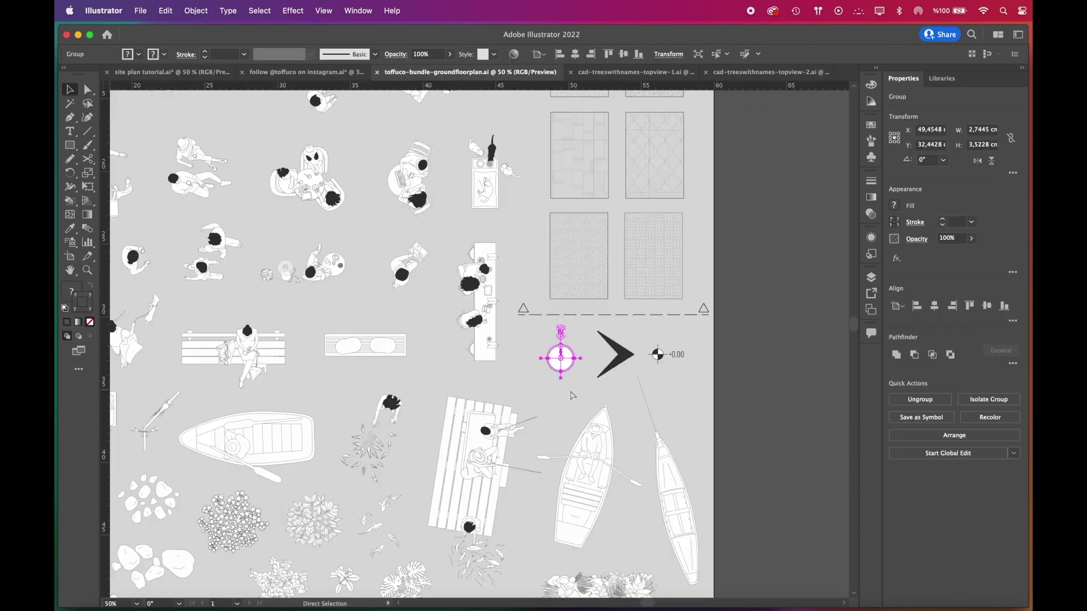
{"action": "left_click_drag", "start_coordinate": [182, 94], "coordinate": [664, 152]}
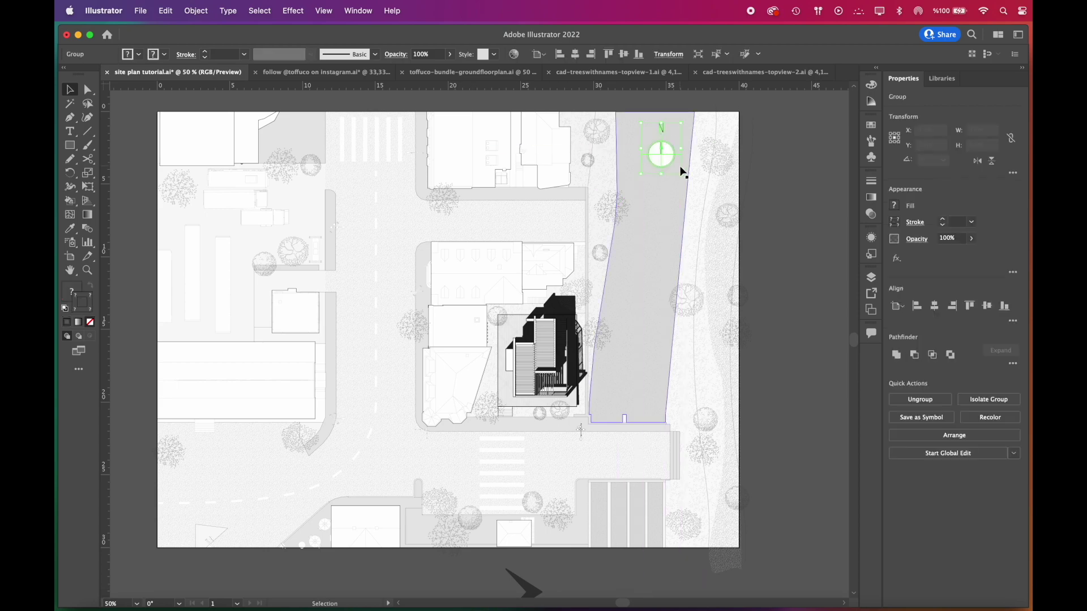
{"action": "left_click", "coordinate": [681, 170]}
Position the black entrance arrow just south of the building, pointing north above the crosswalk.
{"action": "scroll", "coordinate": [682, 170], "scroll_direction": "down", "scroll_amount": 5}
{"action": "scroll", "coordinate": [682, 170], "scroll_direction": "left", "scroll_amount": 2}
{"action": "left_click_drag", "start_coordinate": [575, 457], "coordinate": [522, 259]}
{"action": "scroll", "coordinate": [564, 289], "scroll_direction": "up", "scroll_amount": 2}
{"action": "left_click_drag", "start_coordinate": [447, 315], "coordinate": [485, 321]}
{"action": "left_click_drag", "start_coordinate": [486, 321], "coordinate": [485, 321]}
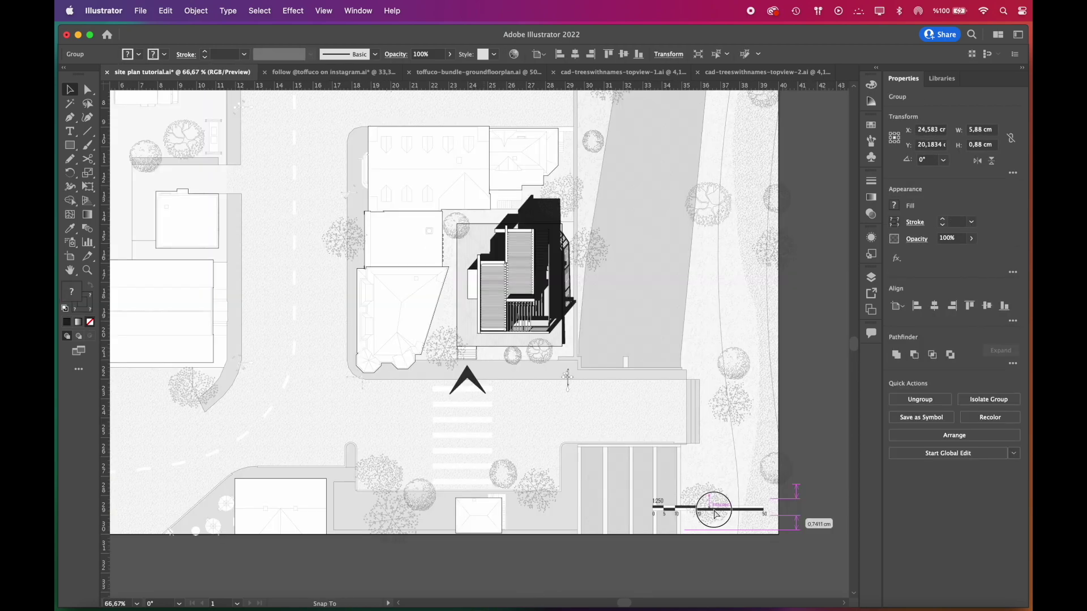
Place the 1:250 scale bar, about 6.2 cm wide, in the southeast corner of the site plan.
{"action": "mouse_move", "coordinate": [714, 510]}
{"action": "left_mouse_down"}
{"action": "mouse_move", "coordinate": [708, 469]}
{"action": "mouse_move", "coordinate": [722, 525]}
{"action": "left_mouse_up"}
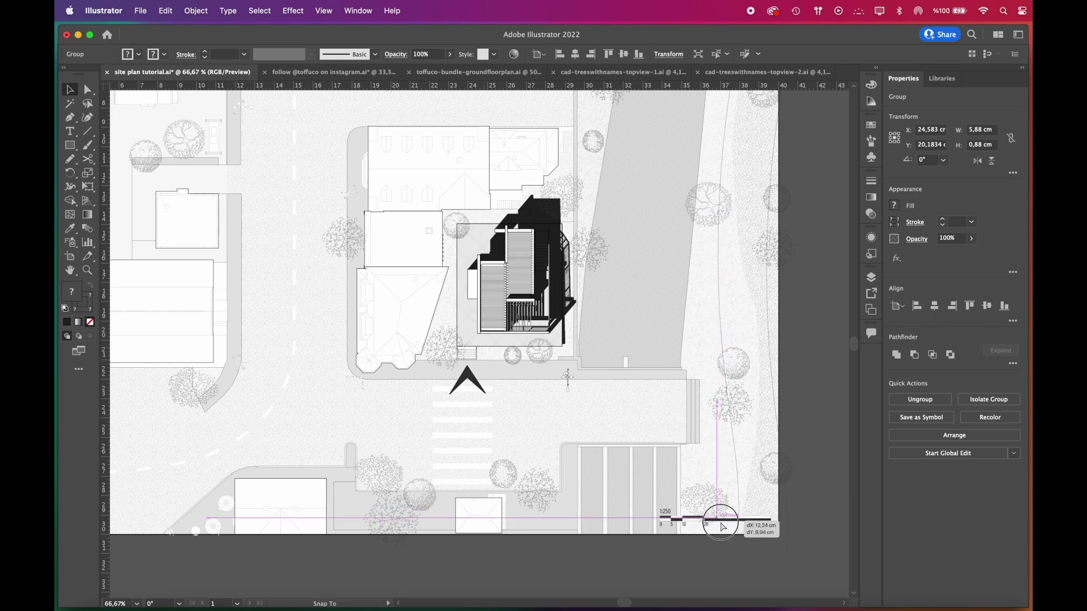
{"action": "left_click_drag", "start_coordinate": [720, 524], "coordinate": [720, 524]}
{"action": "left_click_drag", "start_coordinate": [623, 502], "coordinate": [618, 499]}
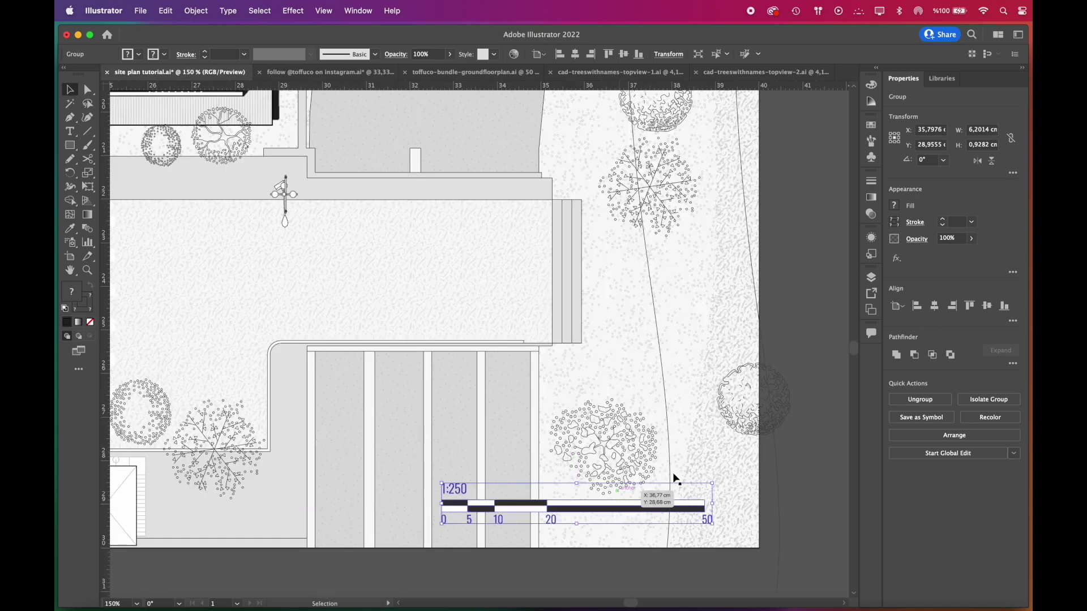
{"action": "scroll", "coordinate": [692, 470], "scroll_direction": "down", "scroll_amount": 1}
{"action": "left_click", "coordinate": [661, 551]}
Place the linked image "Toffu - 3D Model_V2.png" over the site plan and move it to the "site elements" layer.
{"action": "scroll", "coordinate": [699, 540], "scroll_direction": "down", "scroll_amount": 1}
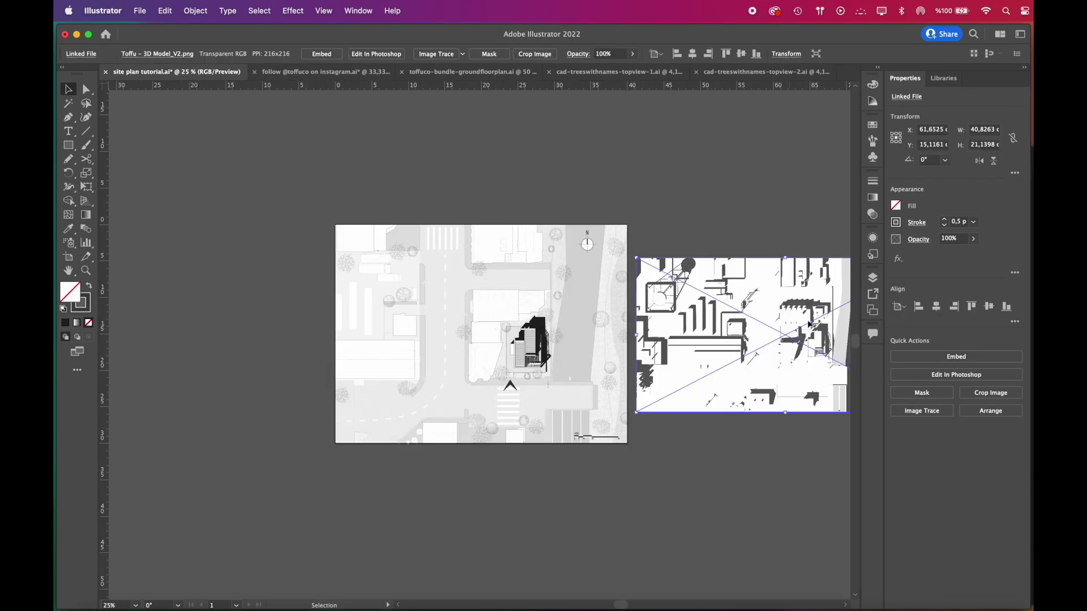
{"action": "left_click_drag", "start_coordinate": [843, 413], "coordinate": [729, 357]}
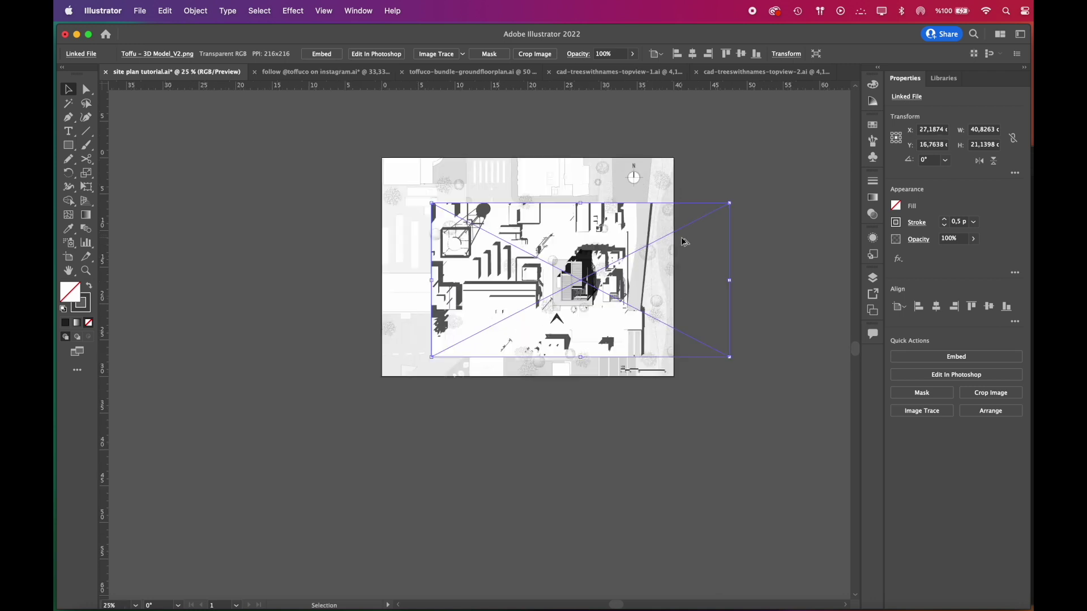
{"action": "left_click", "coordinate": [874, 279]}
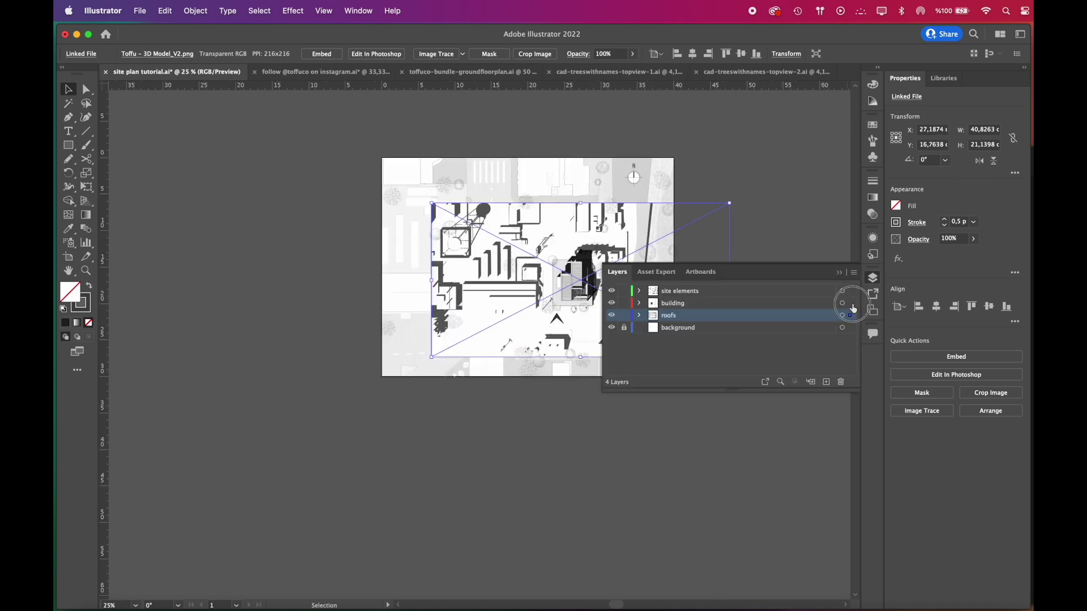
{"action": "left_click_drag", "start_coordinate": [853, 309], "coordinate": [852, 291]}
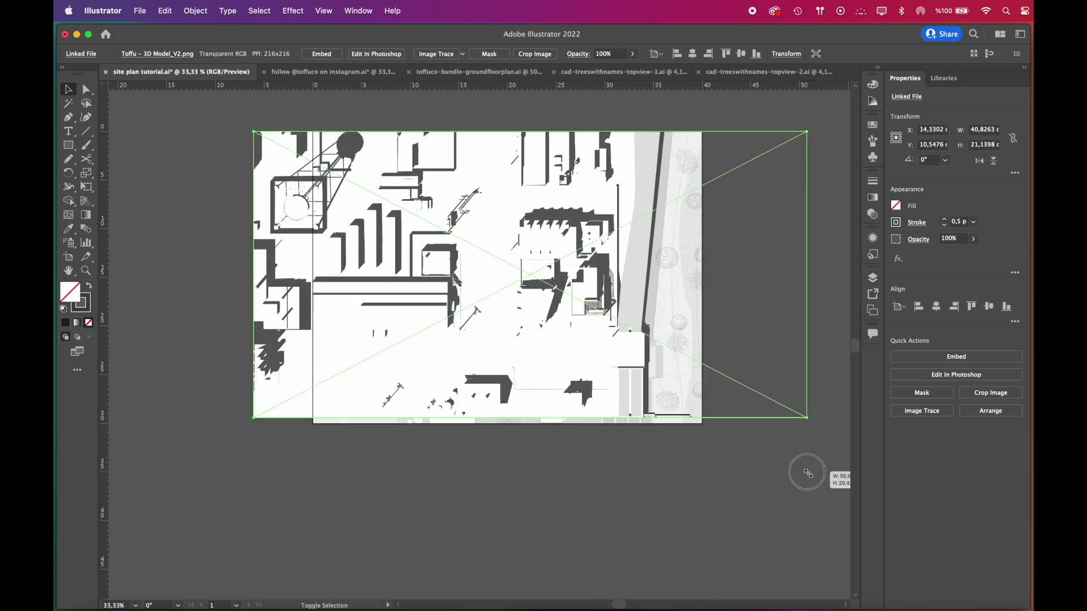
Enlarge the 3D model shadow image to about 58.5 by 30.3 cm and set its blending mode to Multiply.
{"action": "left_click_drag", "start_coordinate": [807, 473], "coordinate": [822, 490]}
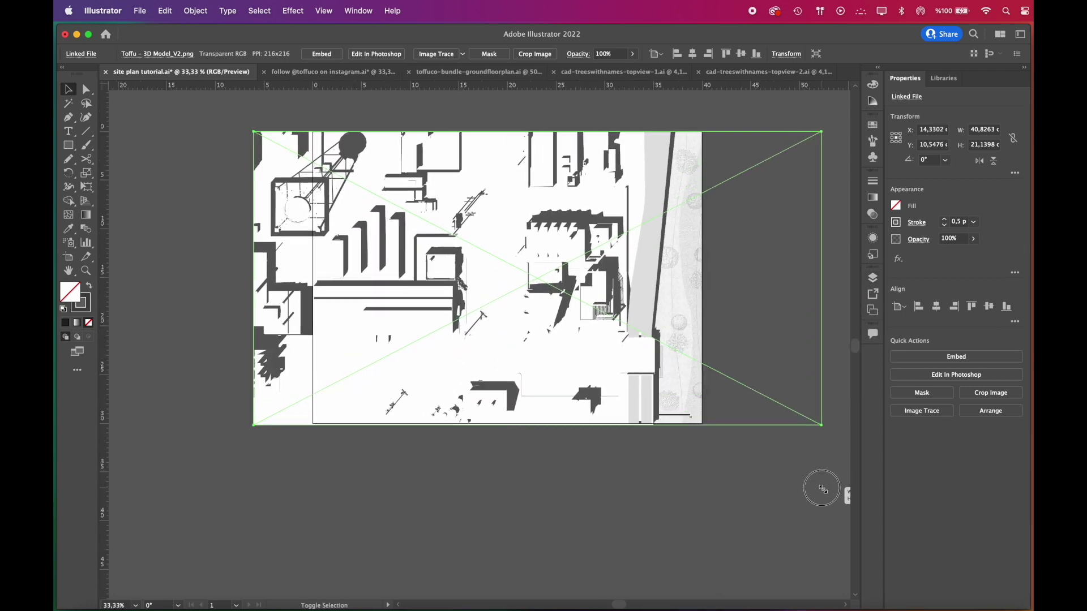
{"action": "left_click", "coordinate": [918, 240]}
{"action": "left_click", "coordinate": [832, 260]}
{"action": "left_click", "coordinate": [830, 303]}
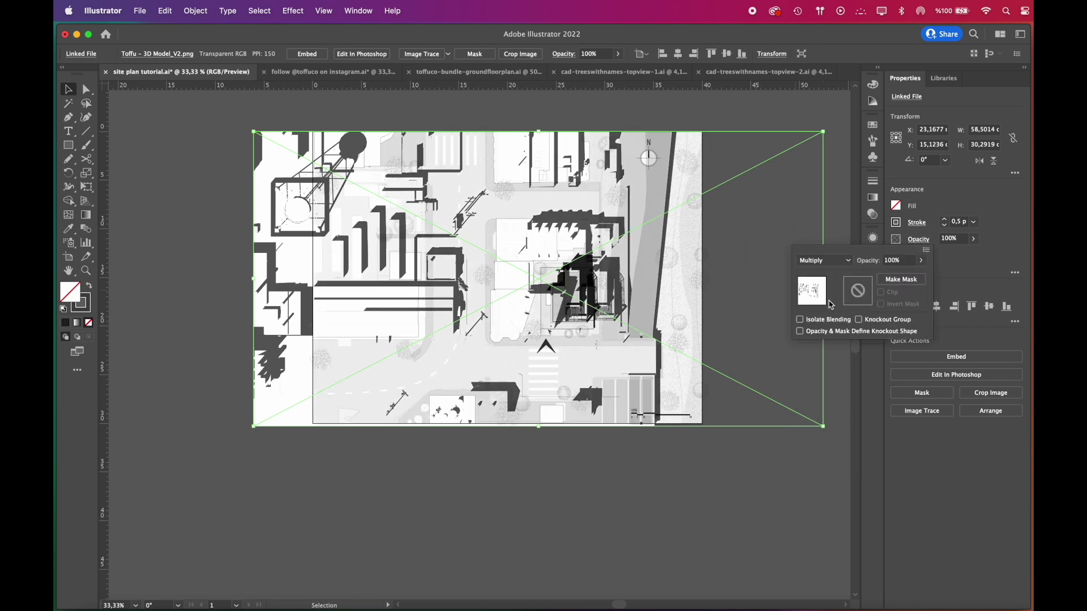
Set the 3D model image's opacity to 10% and shift it west to align its shadows with the plan's buildings.
{"action": "left_click", "coordinate": [944, 260]}
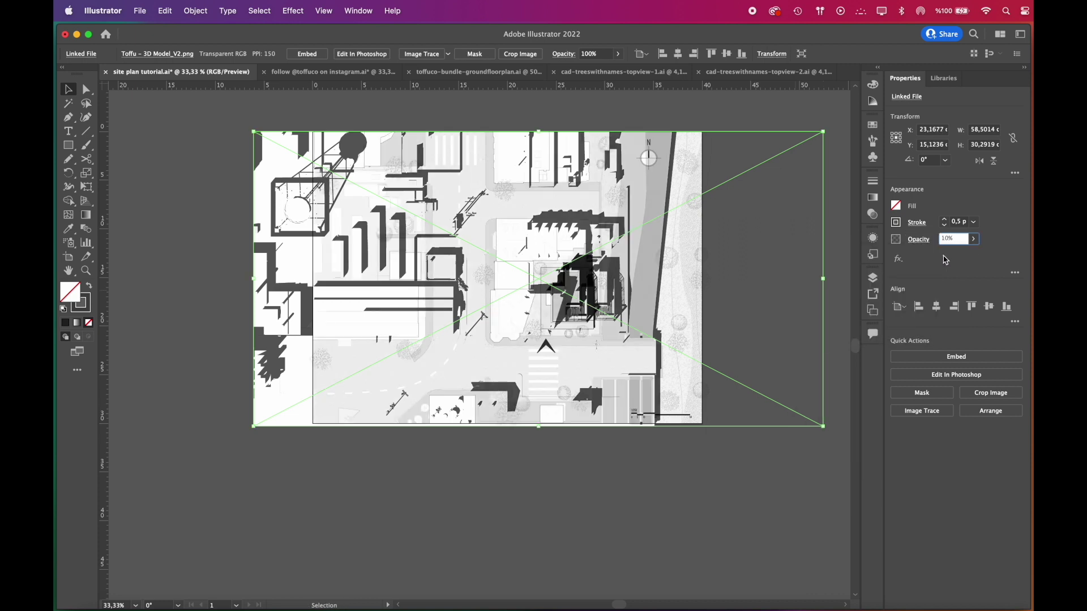
{"action": "key", "text": "Return"}
{"action": "key", "text": "super+shift+a"}
{"action": "scroll", "coordinate": [452, 275], "scroll_direction": "up", "scroll_amount": 2}
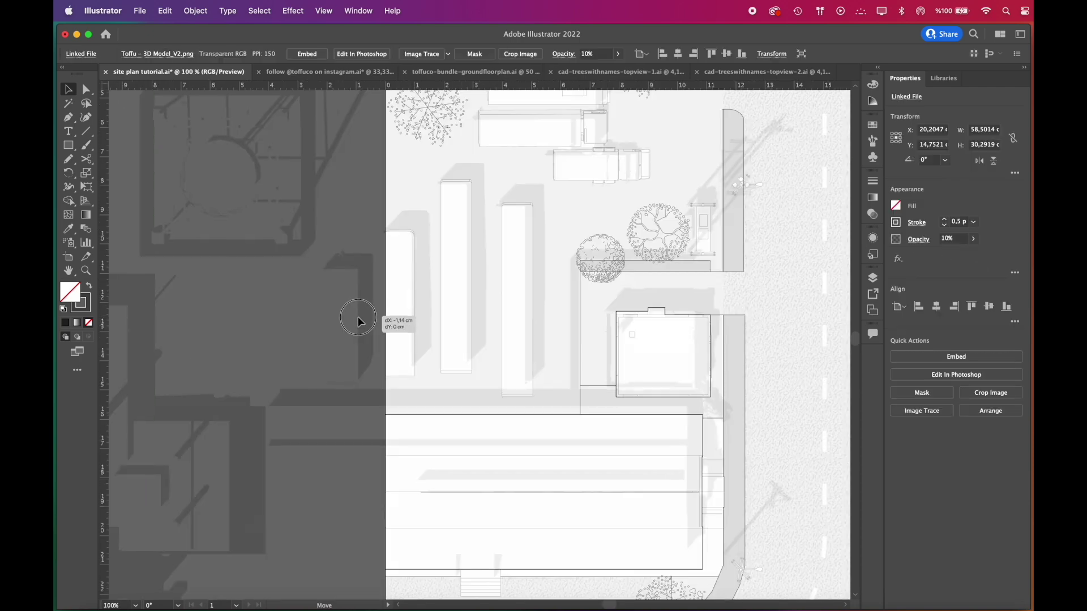
{"action": "left_click_drag", "start_coordinate": [357, 317], "coordinate": [361, 315]}
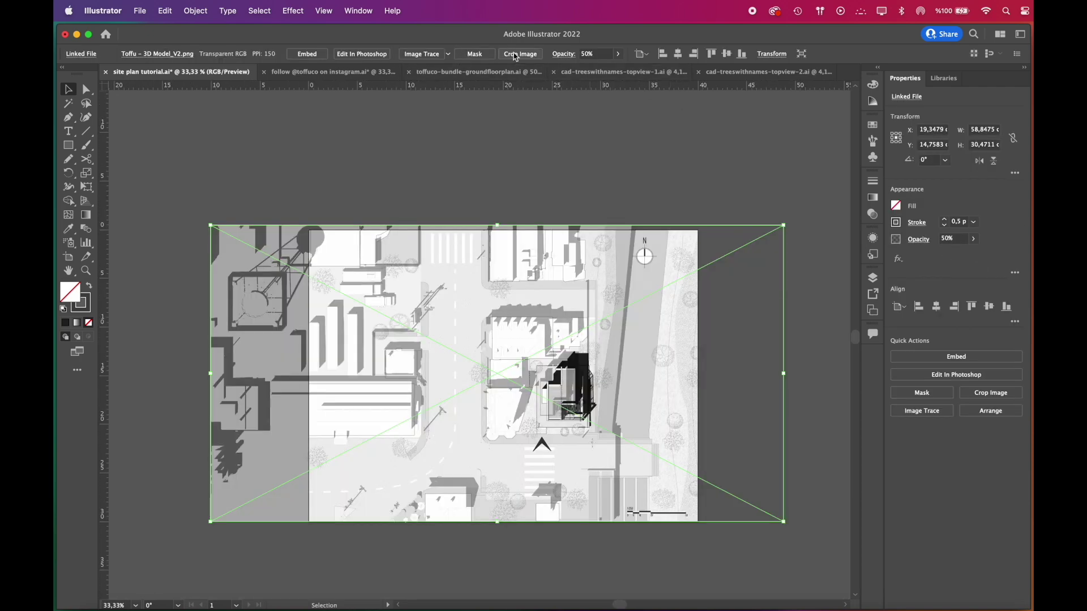
Crop the 3D model shadow image to about 30.6 by 30 cm within the artboard and set its opacity to 10%.
{"action": "left_click", "coordinate": [515, 54]}
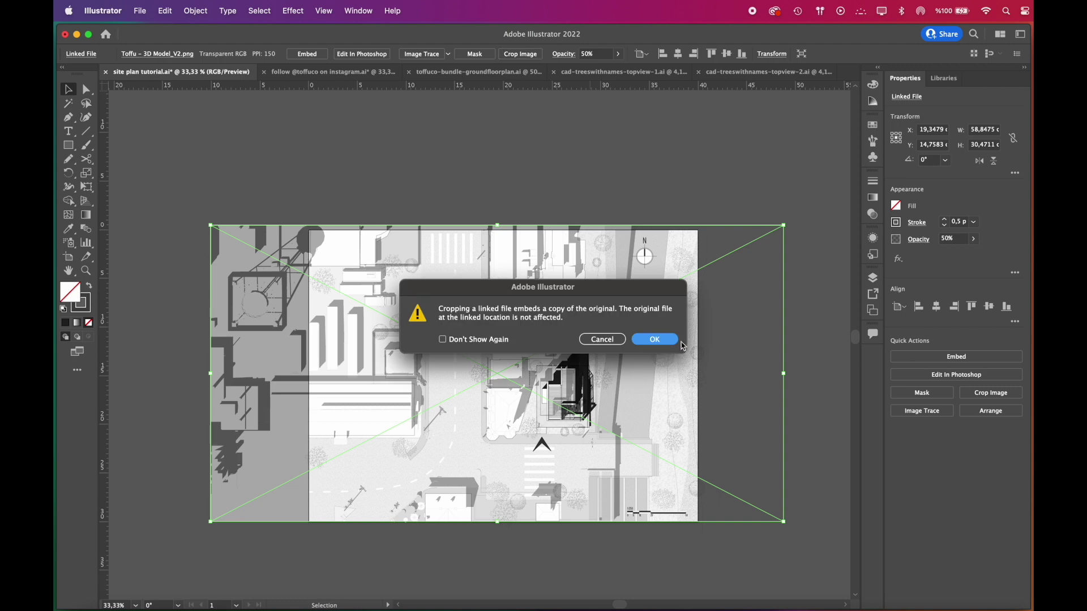
{"action": "left_click", "coordinate": [650, 342]}
{"action": "left_click_drag", "start_coordinate": [667, 379], "coordinate": [607, 374]}
{"action": "left_click_drag", "start_coordinate": [447, 367], "coordinate": [304, 362]}
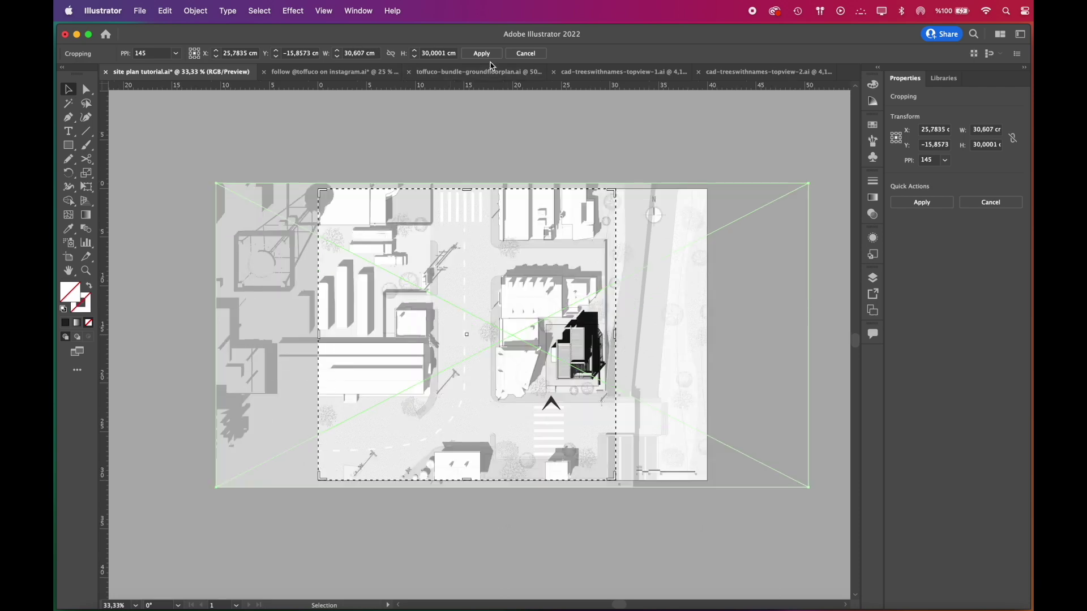
{"action": "left_click", "coordinate": [482, 53]}
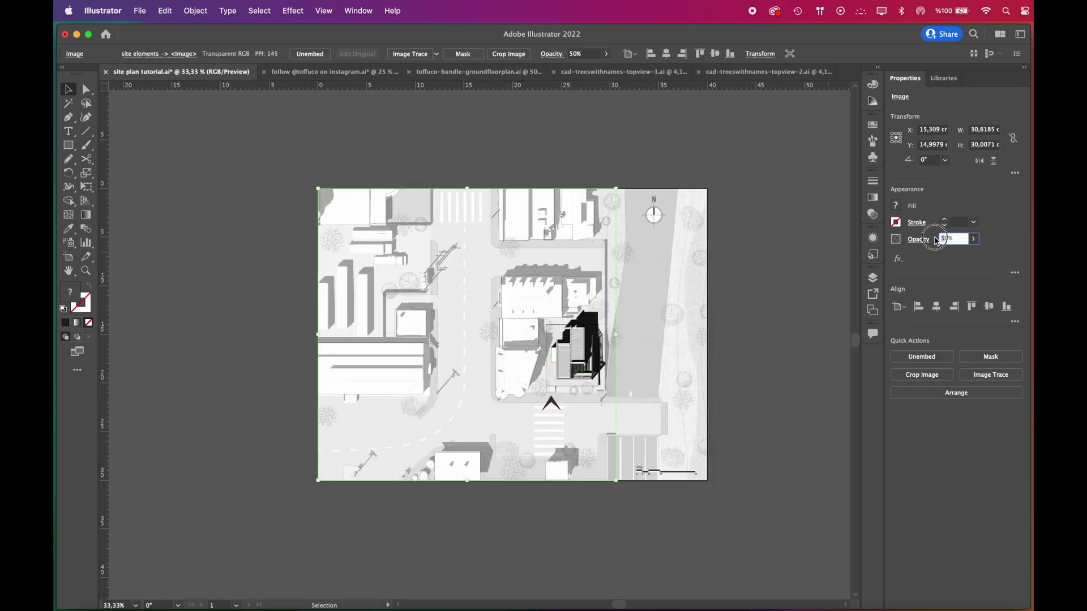
{"action": "key", "text": "Return"}
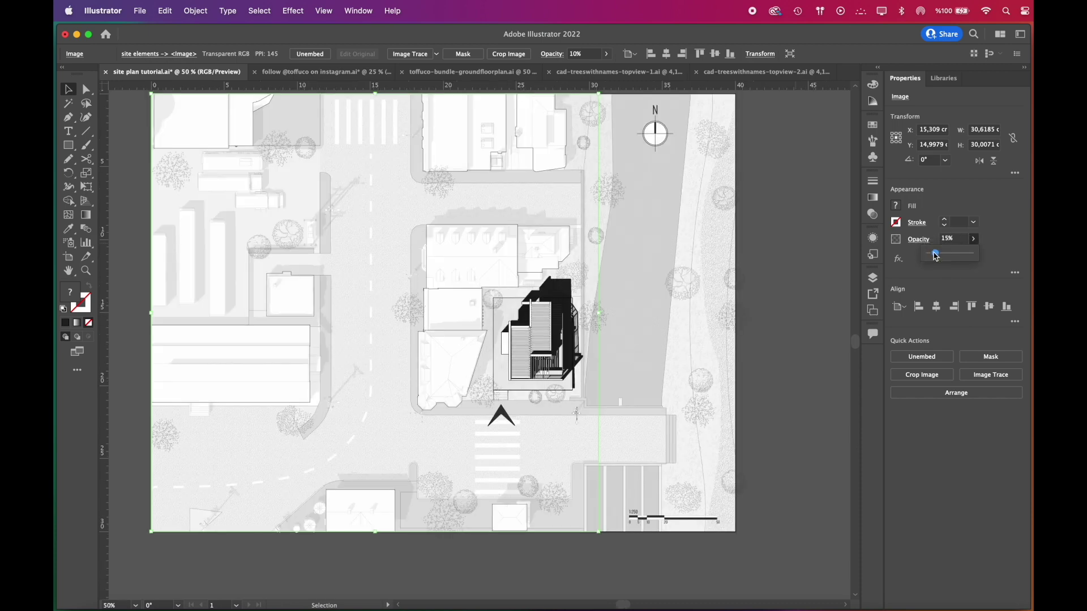
{"action": "left_click", "coordinate": [811, 368]}
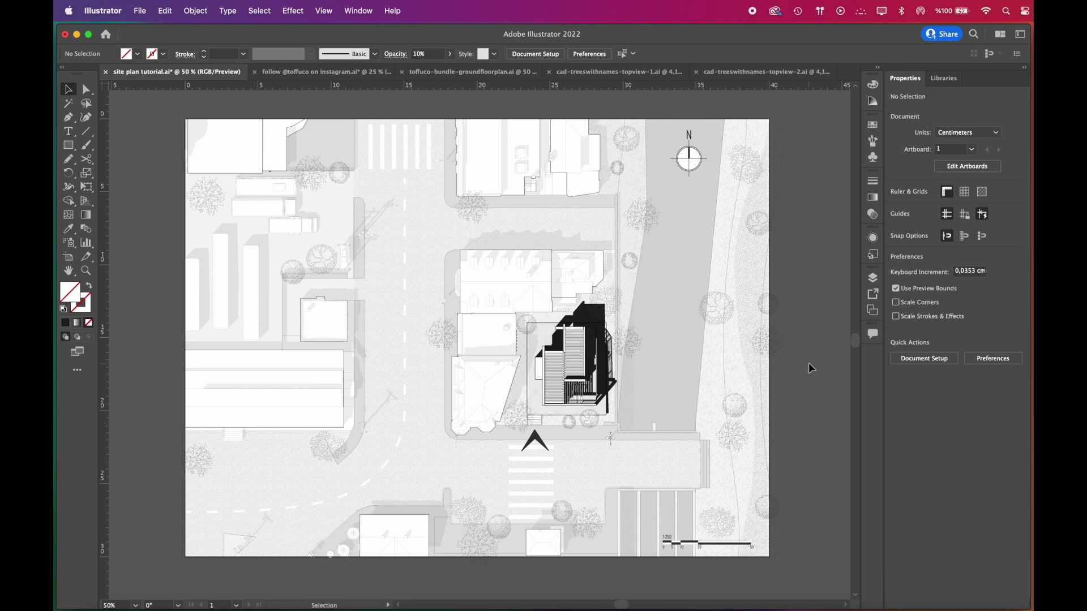
Export the site plan as an RGB JPEG with Maximum quality 10 at High (300 ppi) resolution.
{"action": "left_click", "coordinate": [140, 11]}
{"action": "mouse_move", "coordinate": [169, 250]}
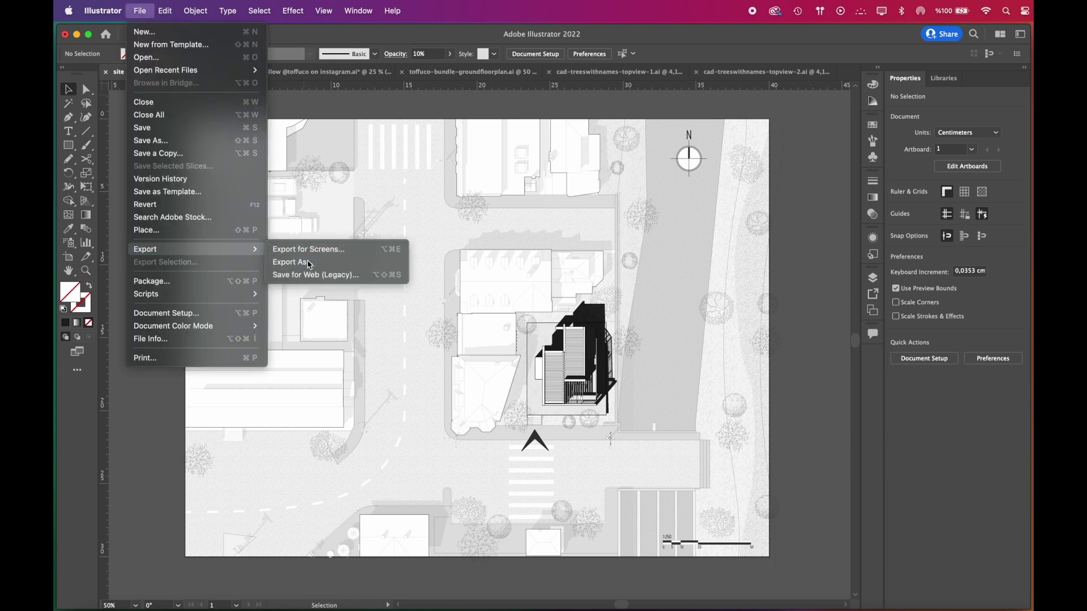
{"action": "left_click", "coordinate": [308, 260]}
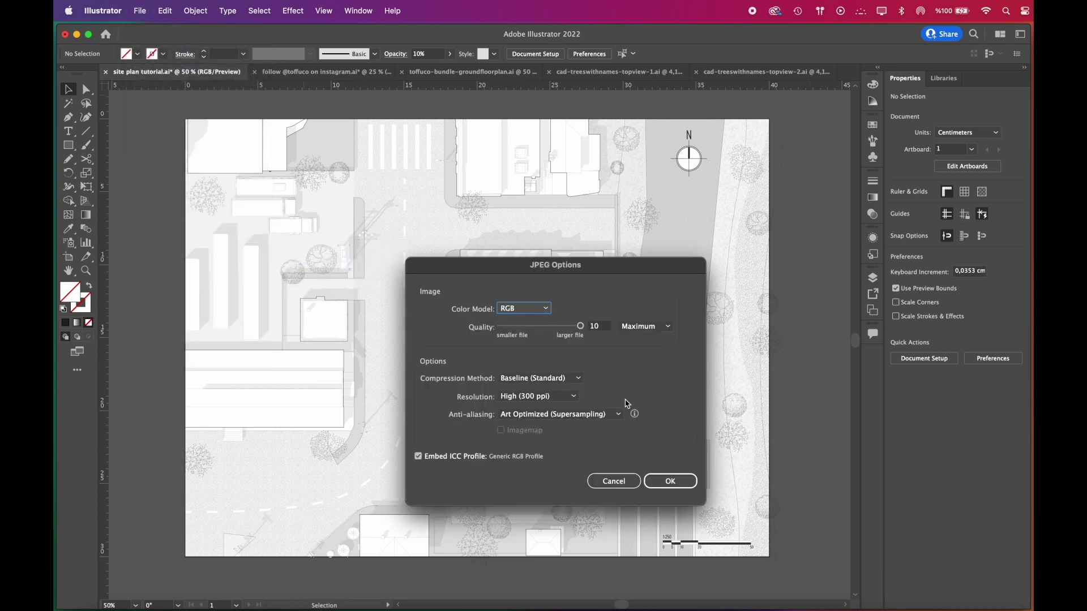
{"action": "left_click", "coordinate": [672, 481]}
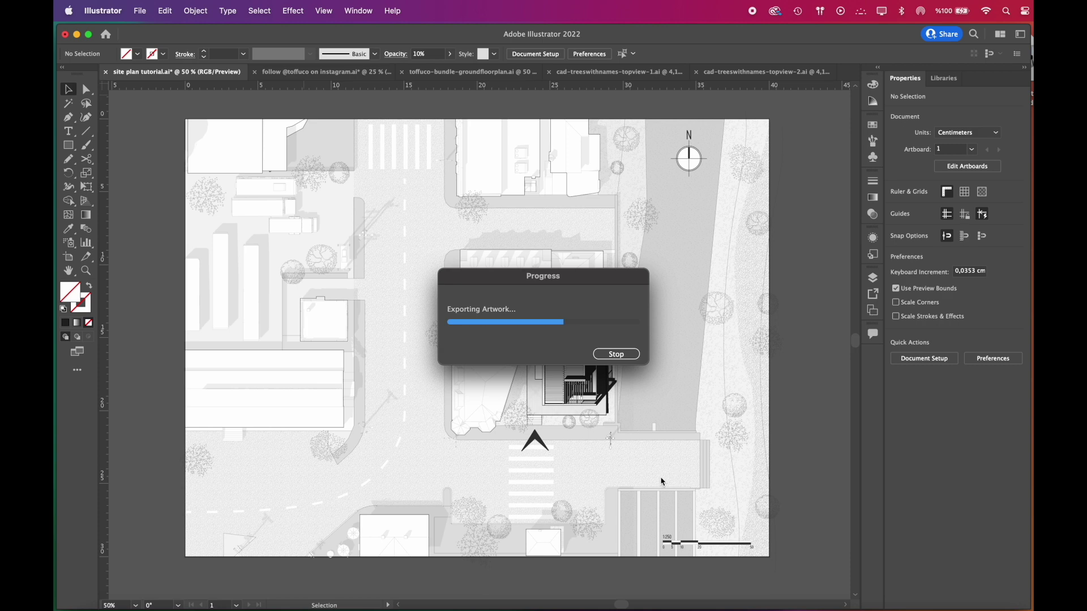
Add a second artboard east of the site plan, set its width to 30 cm and adjust its position.
{"action": "left_click_drag", "start_coordinate": [623, 604], "coordinate": [646, 601]}
{"action": "key", "text": "shift+o"}
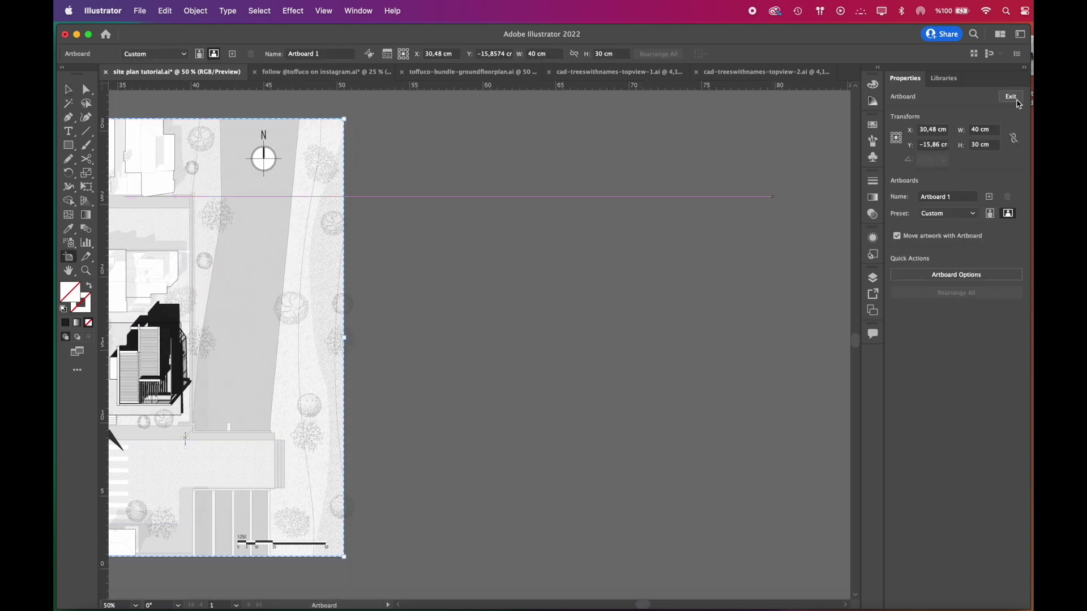
{"action": "left_click", "coordinate": [990, 197]}
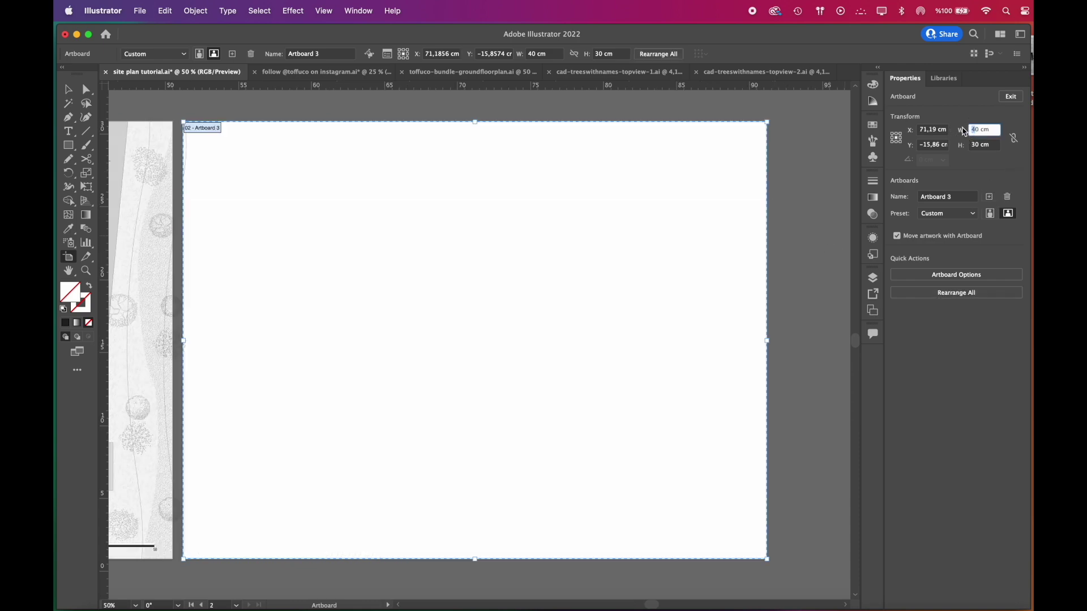
{"action": "type", "text": "30"}
{"action": "key", "text": "Return"}
{"action": "left_click_drag", "start_coordinate": [471, 347], "coordinate": [423, 342]}
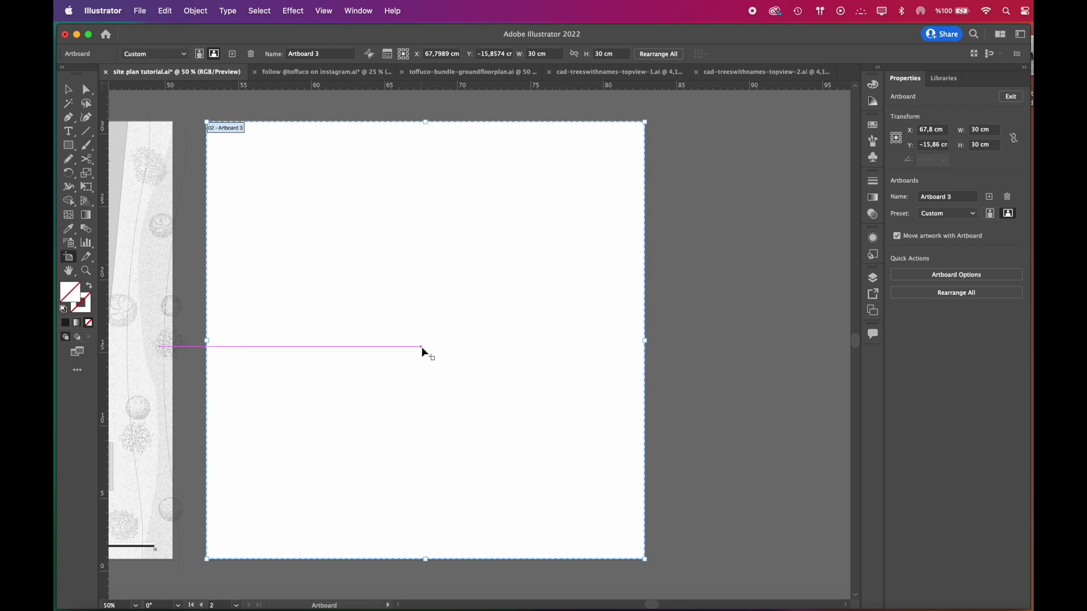
Place the exported shadowed site plan image on the new square artboard and scale it to about 27.4 cm wide.
{"action": "left_click", "coordinate": [69, 89]}
{"action": "left_click_drag", "start_coordinate": [654, 605], "coordinate": [648, 605]}
{"action": "left_click_drag", "start_coordinate": [1032, 99], "coordinate": [537, 391]}
{"action": "scroll", "coordinate": [369, 274], "scroll_direction": "down", "scroll_amount": 1}
{"action": "left_click_drag", "start_coordinate": [287, 206], "coordinate": [409, 297]}
{"action": "left_click_drag", "start_coordinate": [451, 322], "coordinate": [425, 274]}
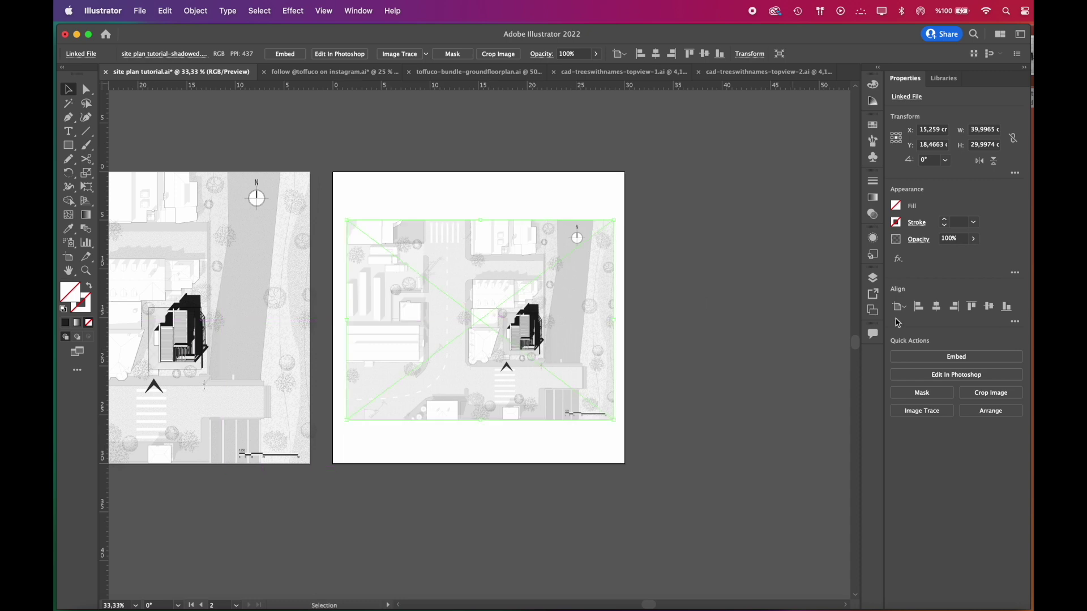
Centre the placed site plan image horizontally and vertically on the artboard.
{"action": "left_click", "coordinate": [937, 307]}
{"action": "left_click", "coordinate": [989, 307]}
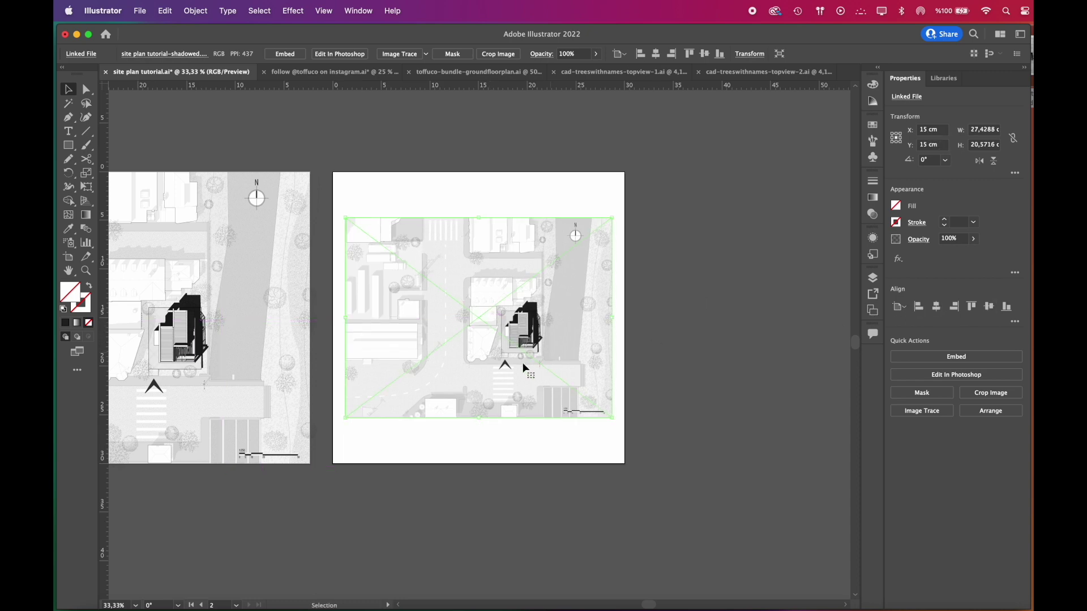
{"action": "left_click", "coordinate": [689, 395]}
Draw a rectangle around the placed site plan image's edges with no fill and a black (1A1A1A) stroke.
{"action": "key", "text": "super+equal"}
{"action": "key", "text": "m"}
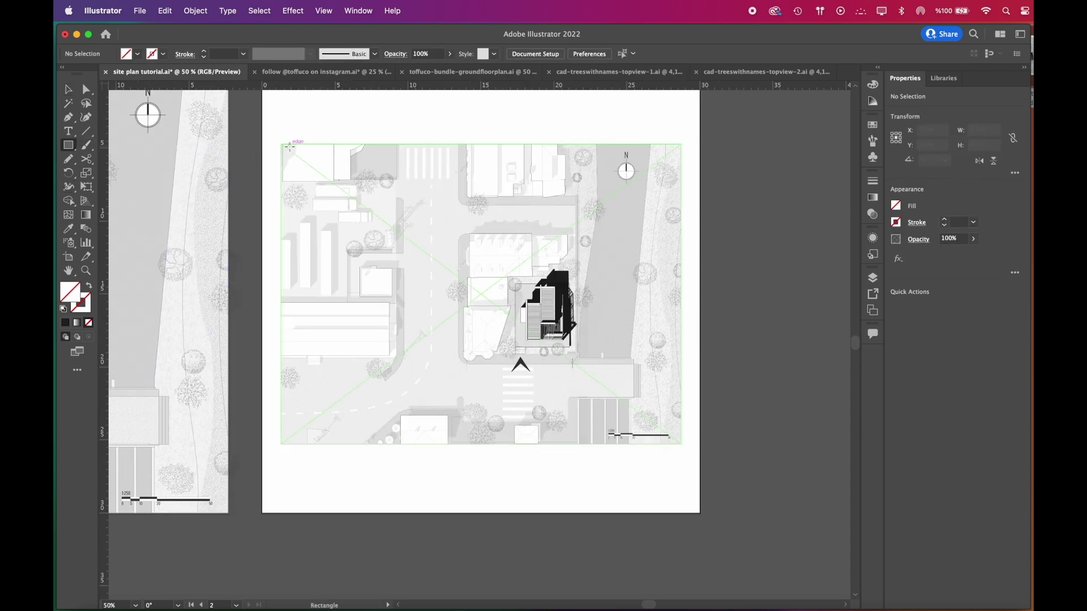
{"action": "left_click_drag", "start_coordinate": [279, 144], "coordinate": [682, 445]}
{"action": "left_click", "coordinate": [65, 322]}
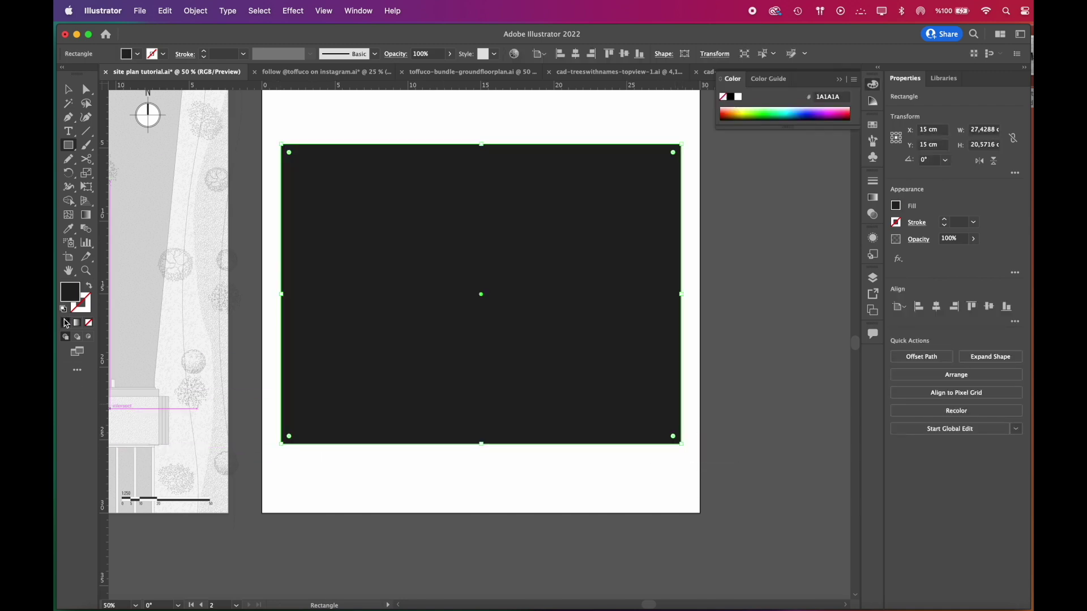
{"action": "left_click", "coordinate": [88, 286]}
{"action": "left_click", "coordinate": [240, 263]}
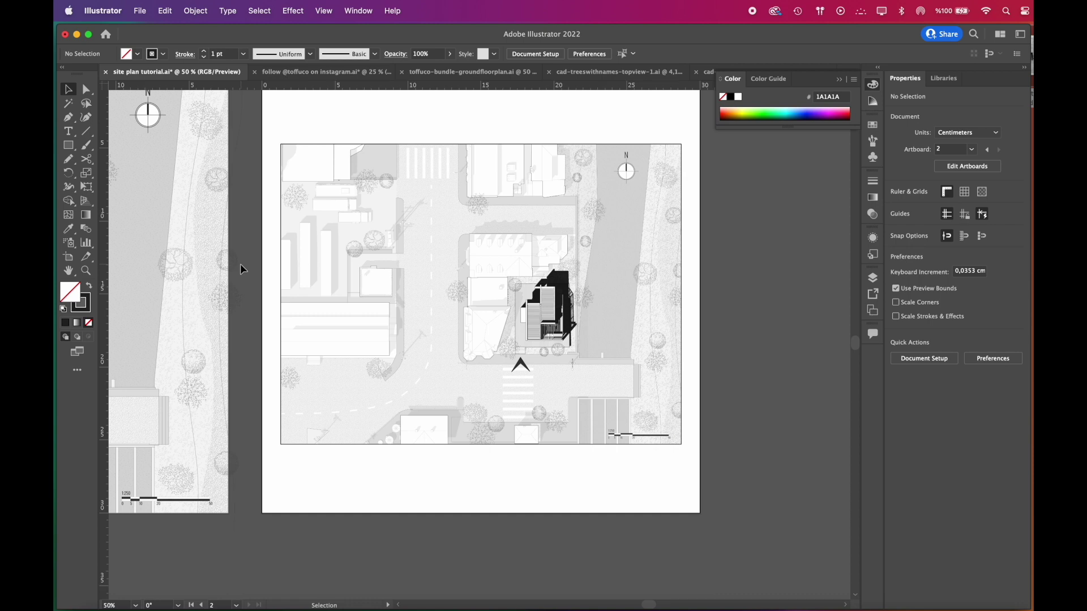
Set the frame rectangle's stroke weight to 0,75 pt.
{"action": "left_click", "coordinate": [682, 324]}
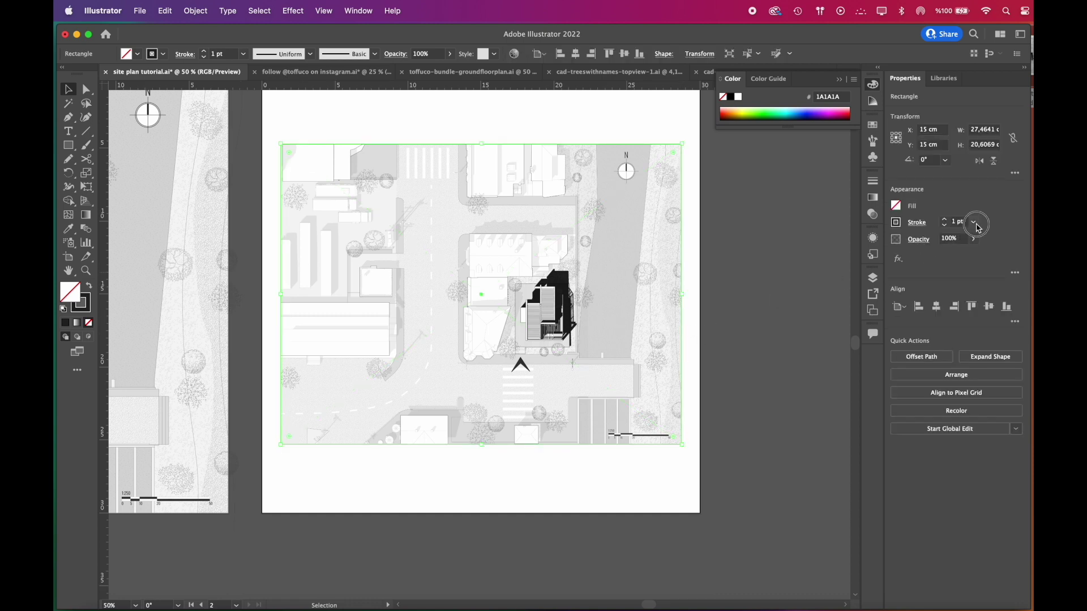
{"action": "left_click", "coordinate": [974, 223]}
{"action": "left_click", "coordinate": [990, 259]}
{"action": "left_click", "coordinate": [767, 316]}
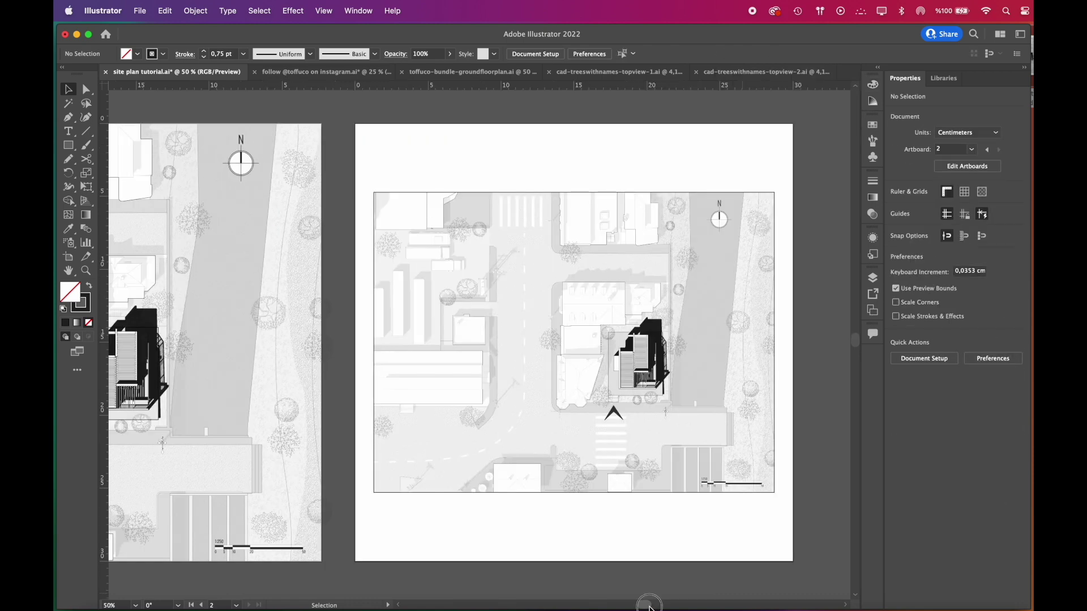
Review the site plan artboards and compare the framed drawings in toffuco-elevation-tutorial-framed.jpg.
{"action": "scroll", "coordinate": [649, 606], "scroll_direction": "left", "scroll_amount": 8}
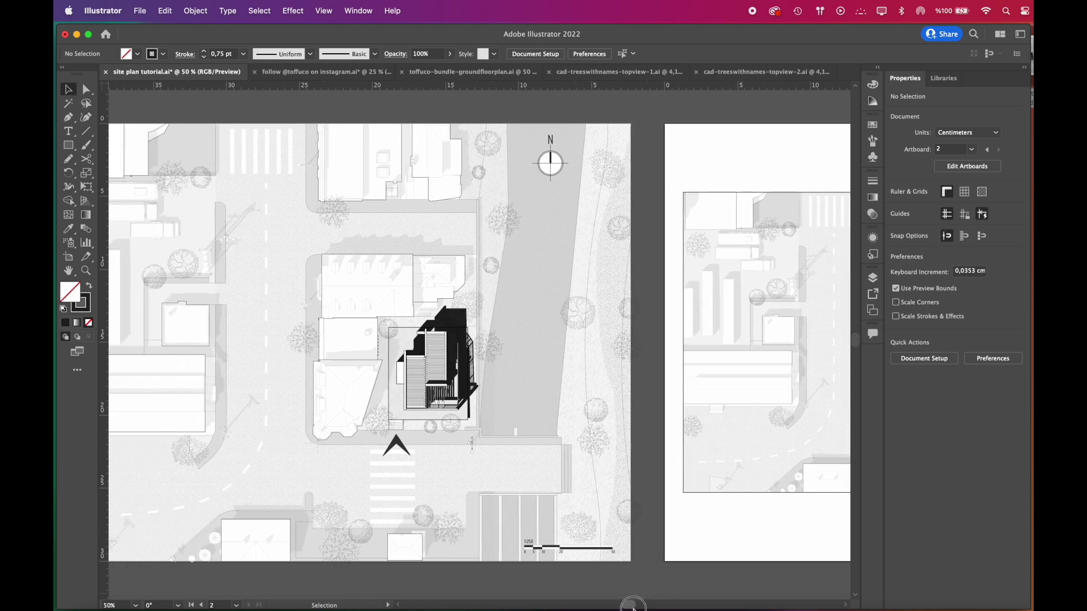
{"action": "scroll", "coordinate": [632, 605], "scroll_direction": "left", "scroll_amount": 3}
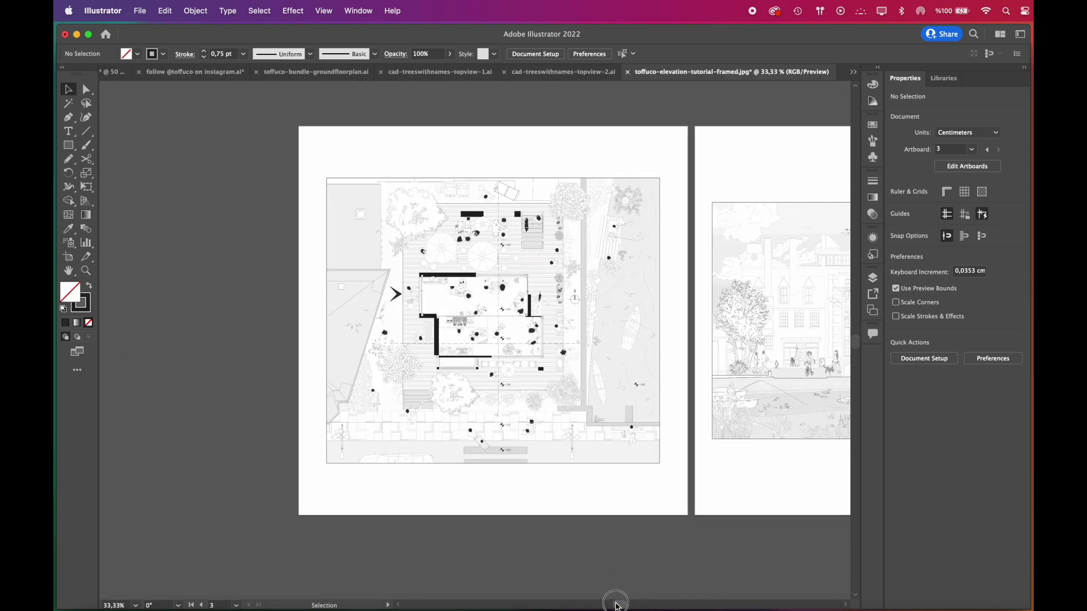
{"action": "left_click_drag", "start_coordinate": [617, 605], "coordinate": [632, 605]}
{"action": "scroll", "coordinate": [633, 605], "scroll_direction": "right", "scroll_amount": 12}
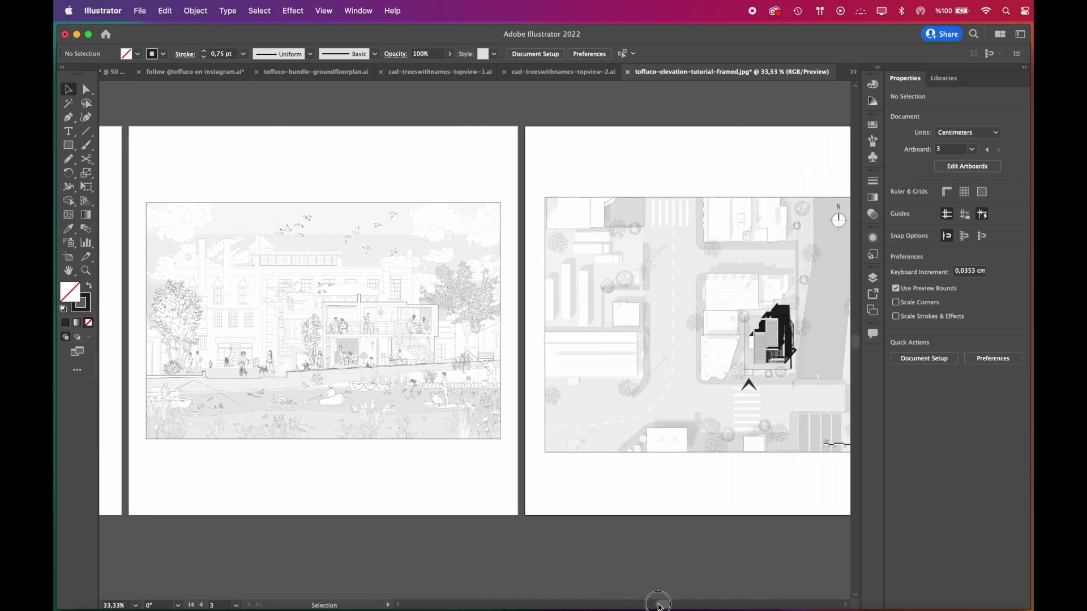
{"action": "scroll", "coordinate": [664, 605], "scroll_direction": "right", "scroll_amount": 4}
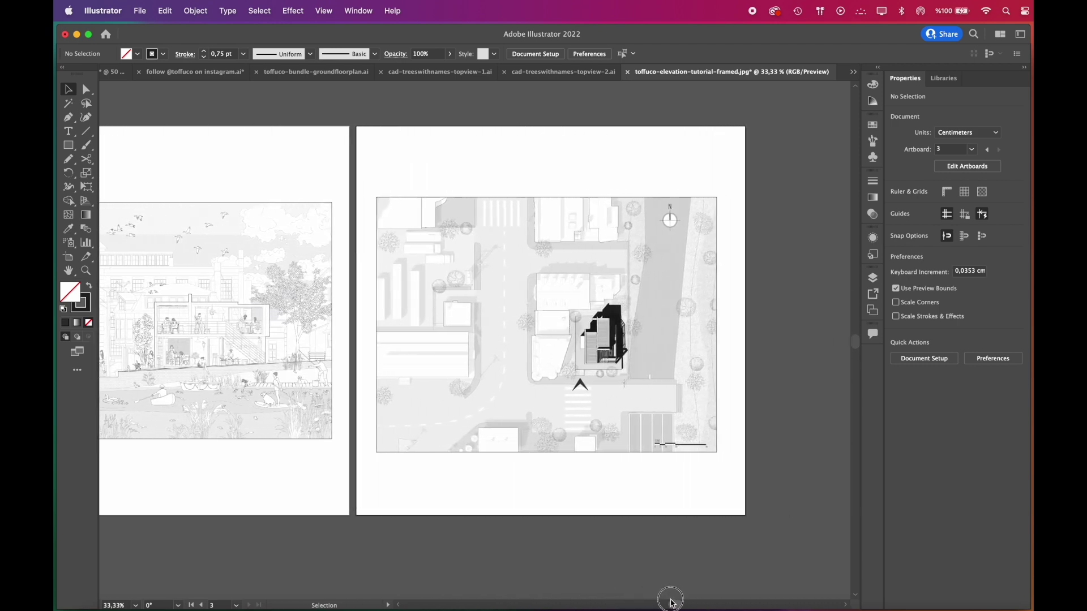